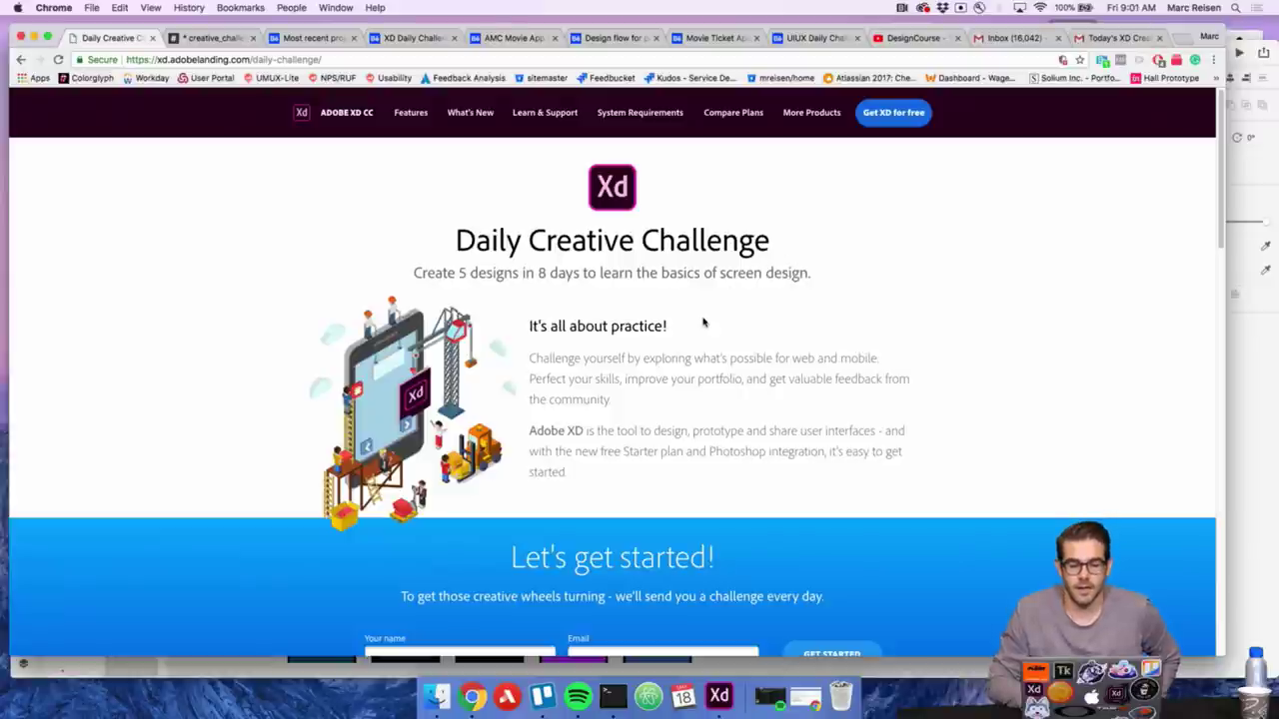
{"action": "scroll", "coordinate": [824, 304], "scroll_direction": "down", "scroll_amount": 3}
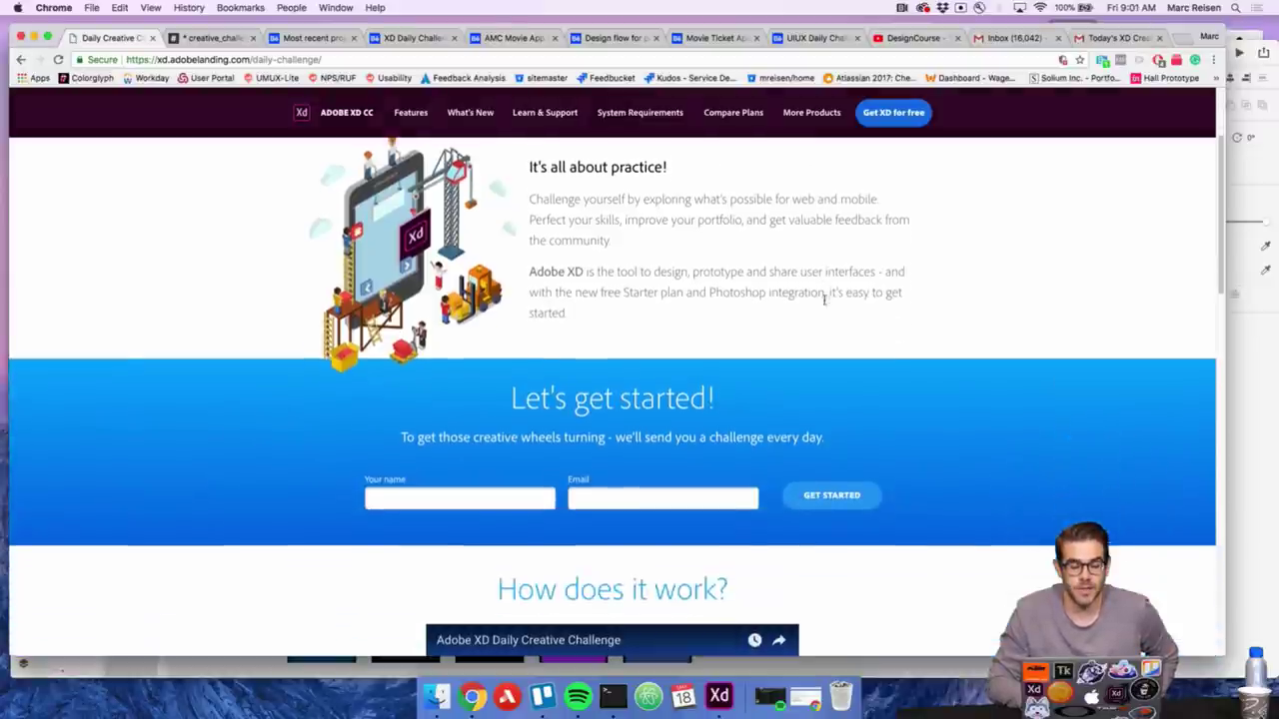
{"action": "scroll", "coordinate": [626, 347], "scroll_direction": "up", "scroll_amount": 2}
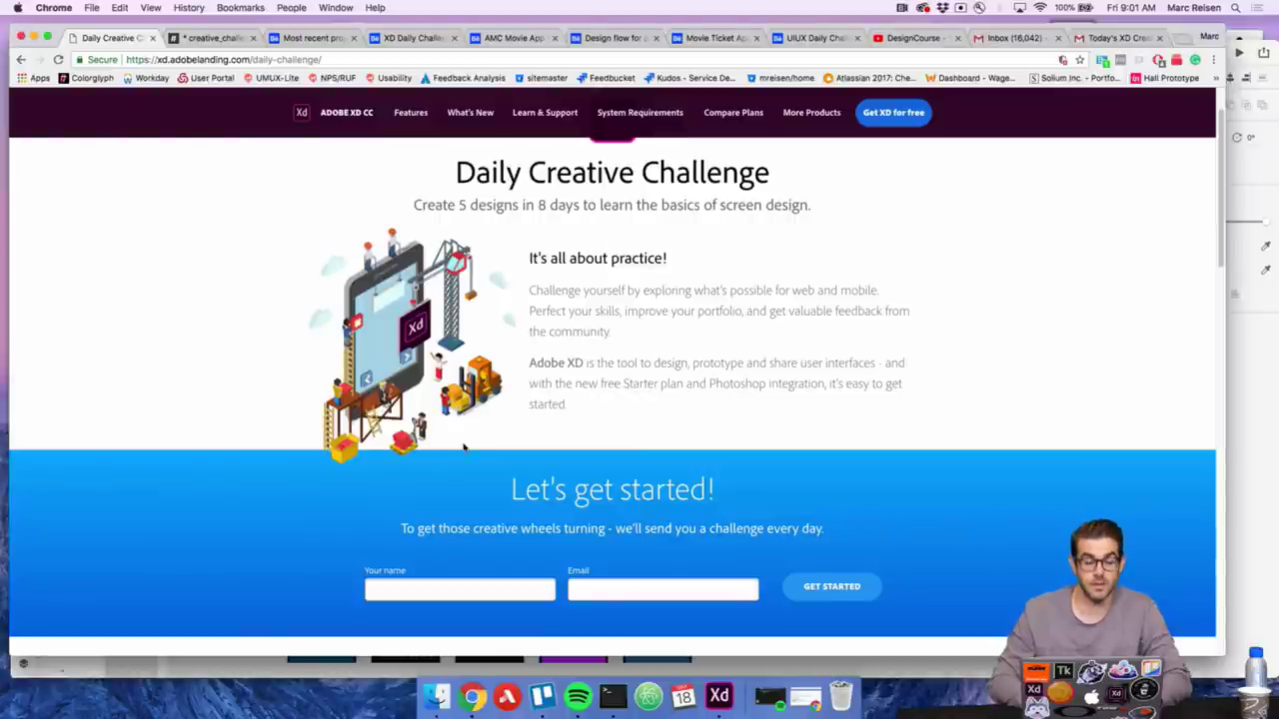
{"action": "scroll", "coordinate": [462, 446], "scroll_direction": "down", "scroll_amount": 2}
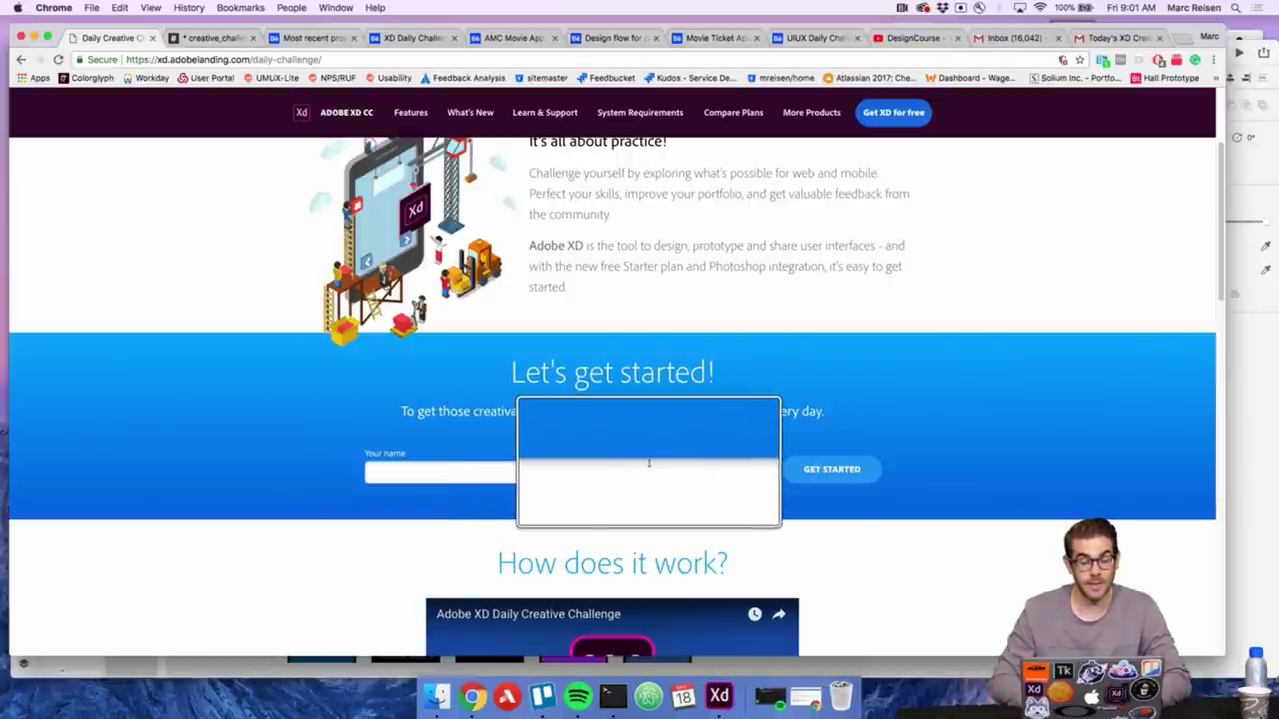
{"action": "scroll", "coordinate": [596, 535], "scroll_direction": "down", "scroll_amount": 2}
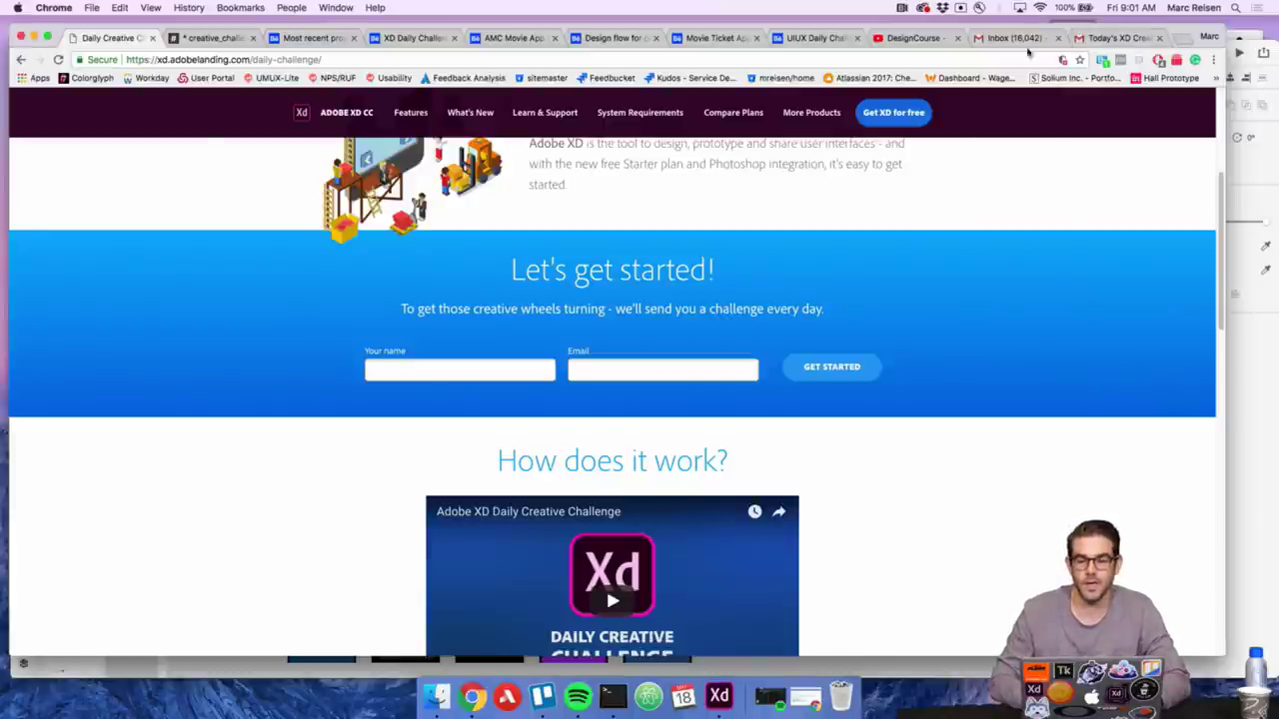
Open today's XD Creative Challenge email about a smartwatch weather app and read down to its Slack section
{"action": "left_click", "coordinate": [1094, 38]}
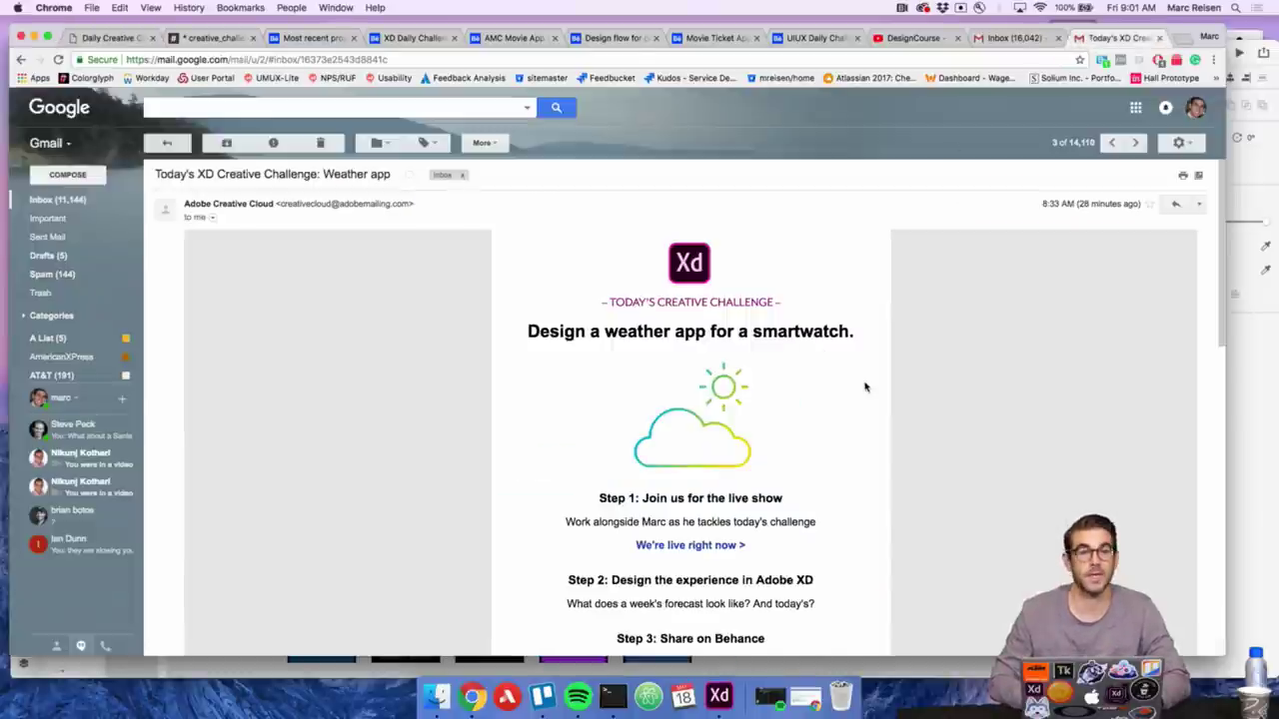
{"action": "scroll", "coordinate": [865, 386], "scroll_direction": "down", "scroll_amount": 1}
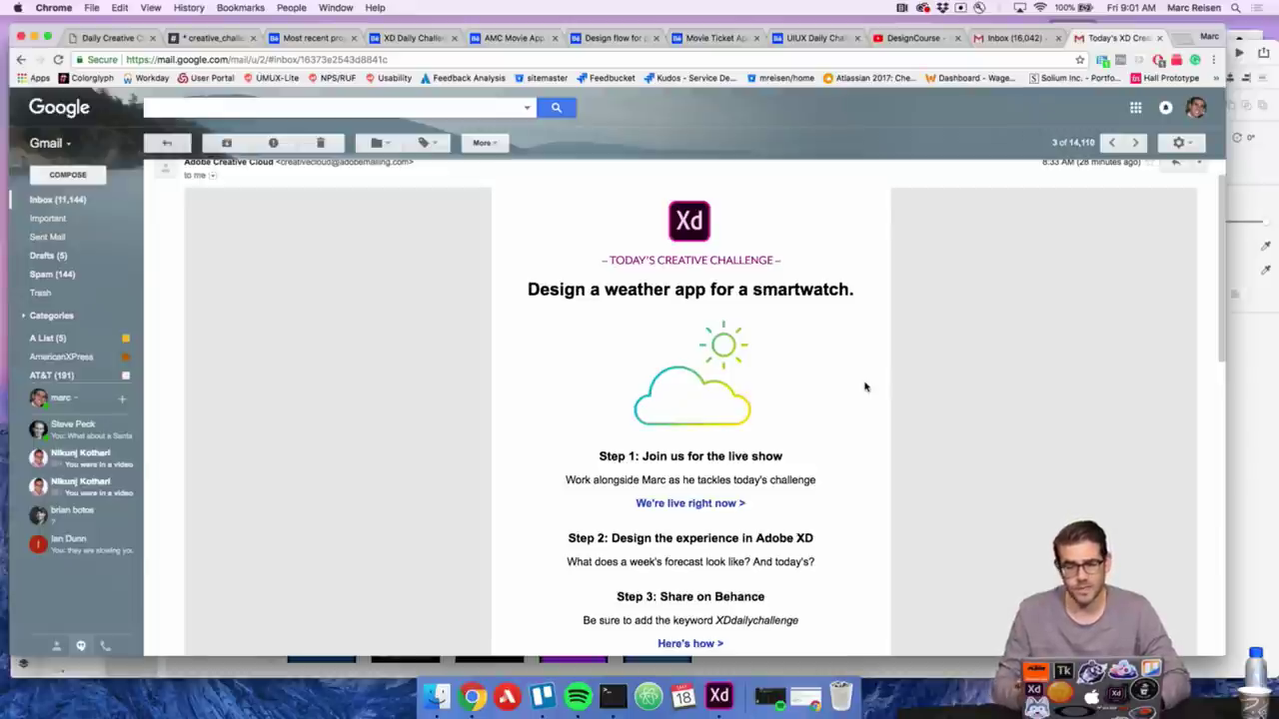
{"action": "scroll", "coordinate": [865, 387], "scroll_direction": "down", "scroll_amount": 2}
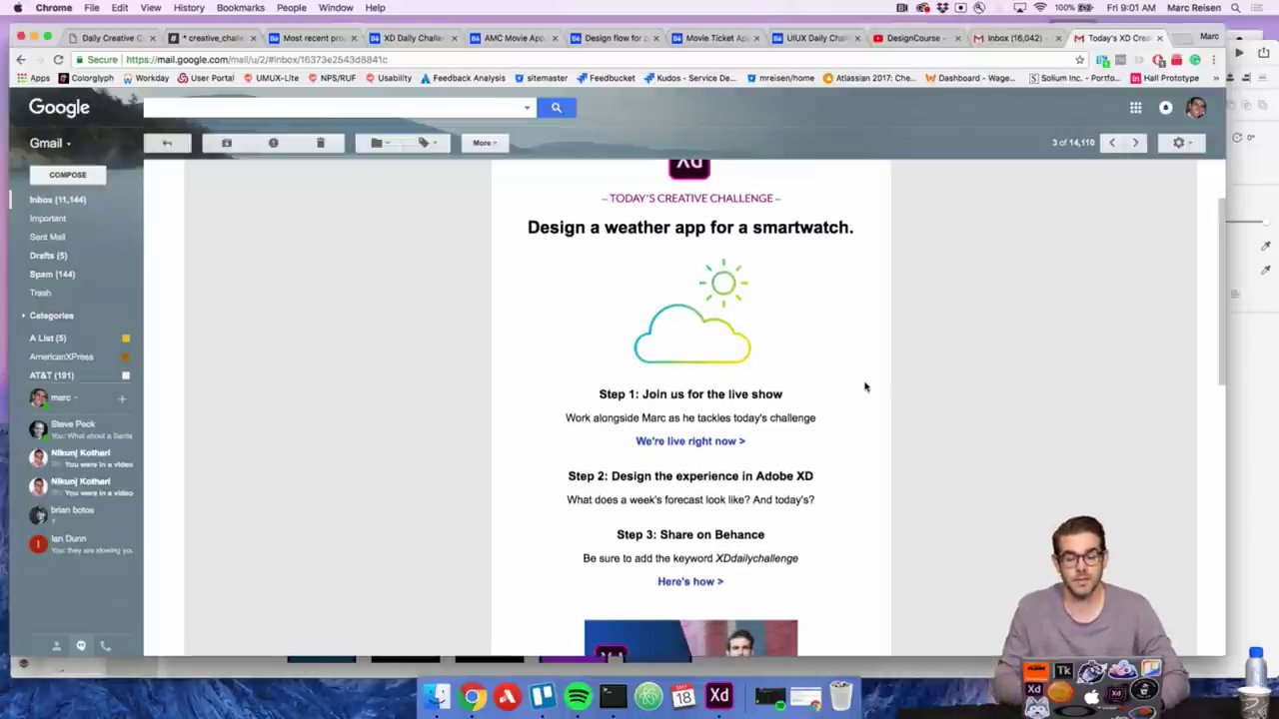
{"action": "scroll", "coordinate": [865, 386], "scroll_direction": "down", "scroll_amount": 15}
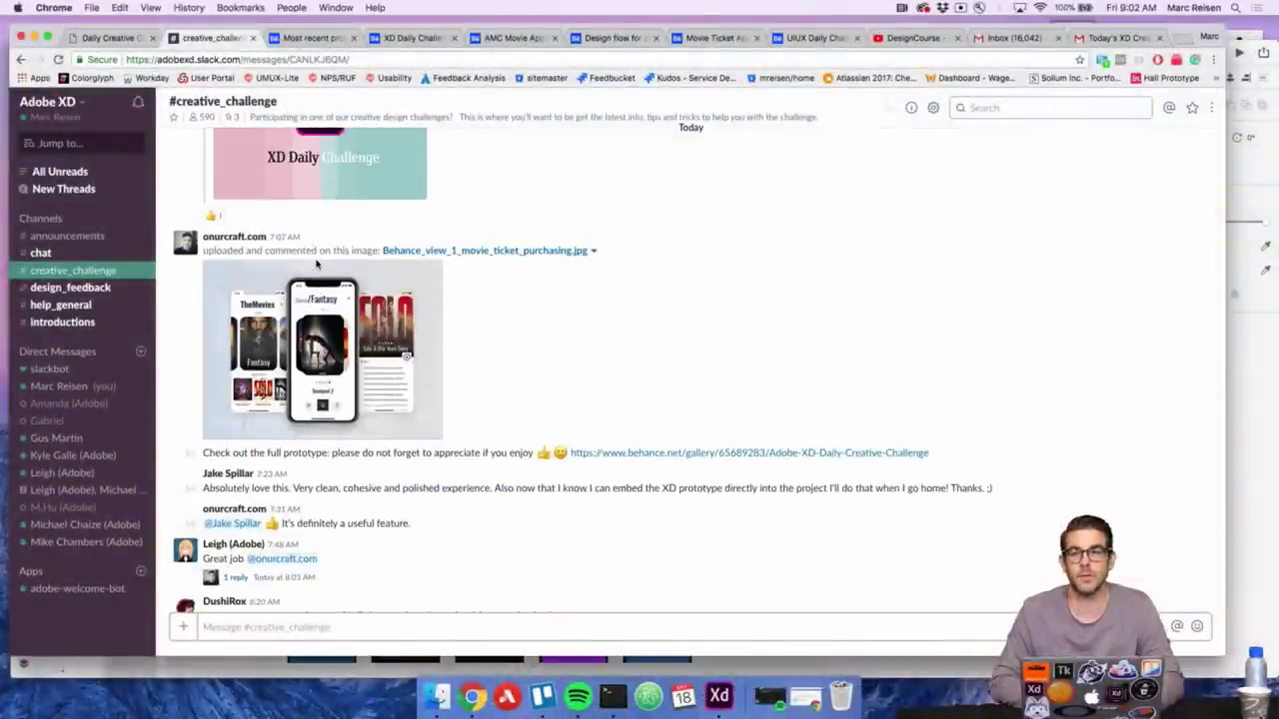
Look back through projects shared in Slack's #creative_challenge channel, then go to Behance's recent XDDAILYCHALLENGE projects
{"action": "scroll", "coordinate": [315, 264], "scroll_direction": "up", "scroll_amount": 5}
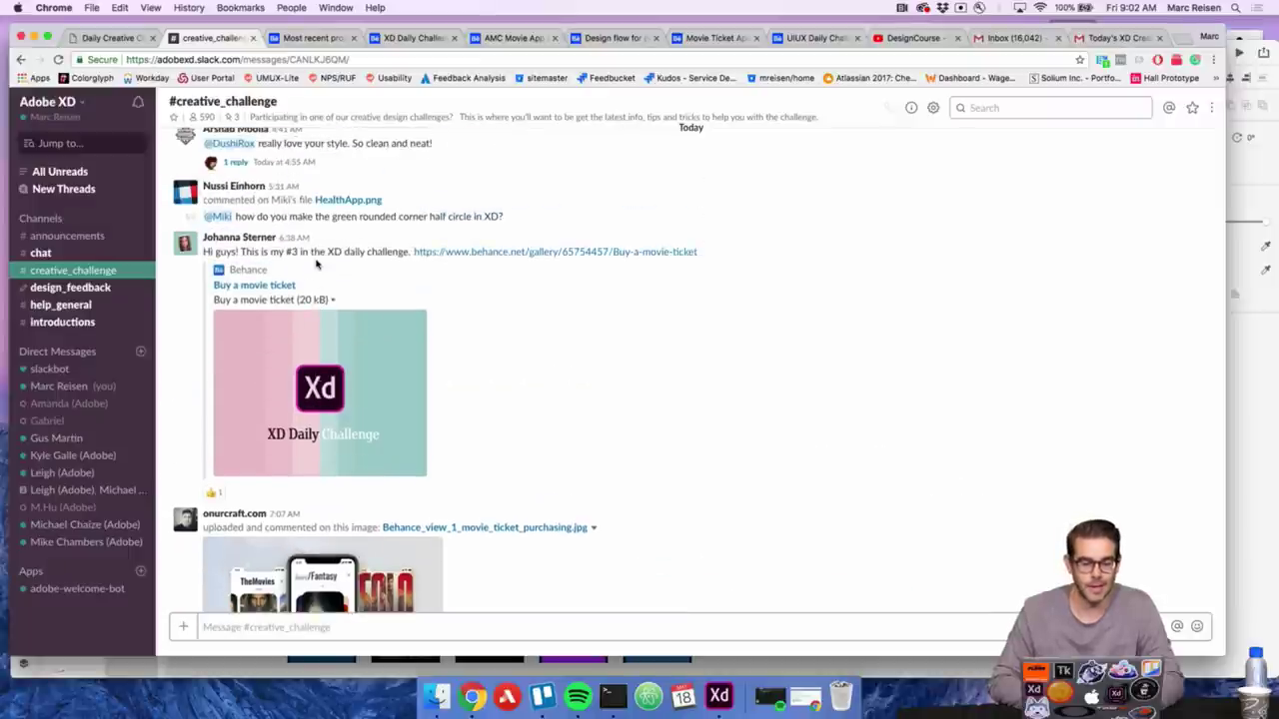
{"action": "scroll", "coordinate": [315, 263], "scroll_direction": "up", "scroll_amount": 8}
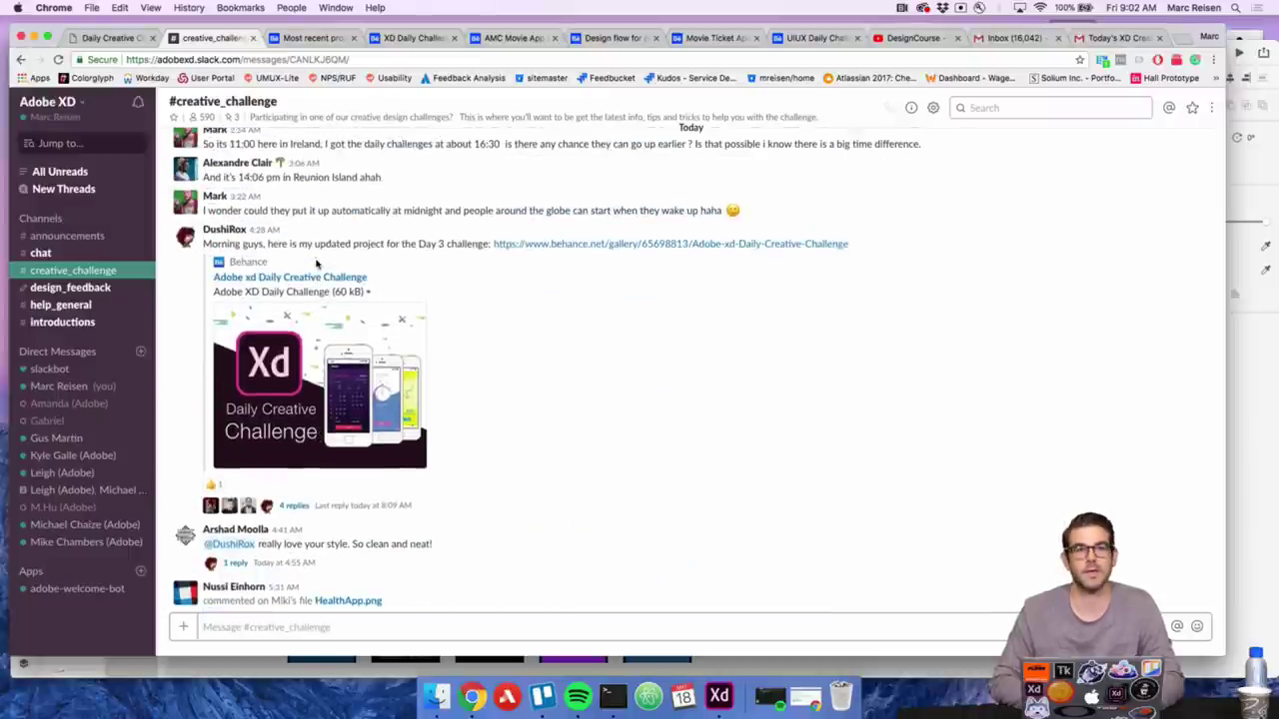
{"action": "scroll", "coordinate": [315, 264], "scroll_direction": "up", "scroll_amount": 10}
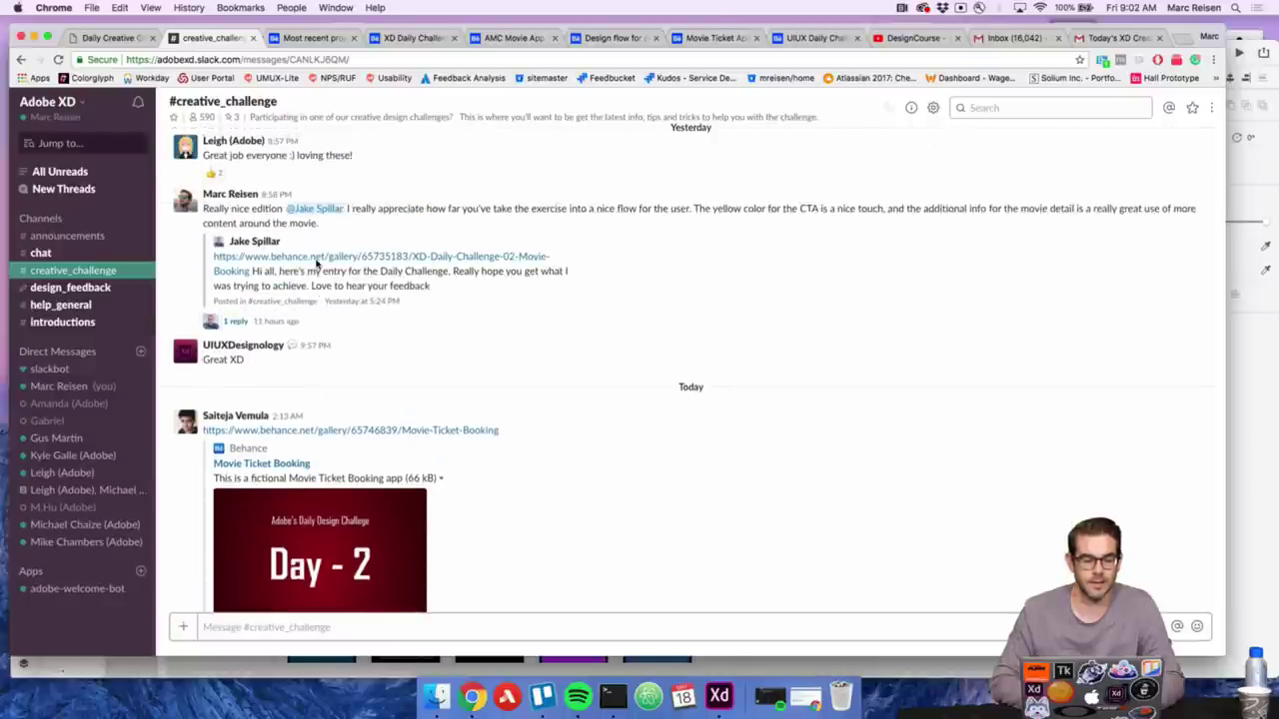
{"action": "scroll", "coordinate": [316, 264], "scroll_direction": "up", "scroll_amount": 2}
{"action": "scroll", "coordinate": [315, 263], "scroll_direction": "down", "scroll_amount": 4}
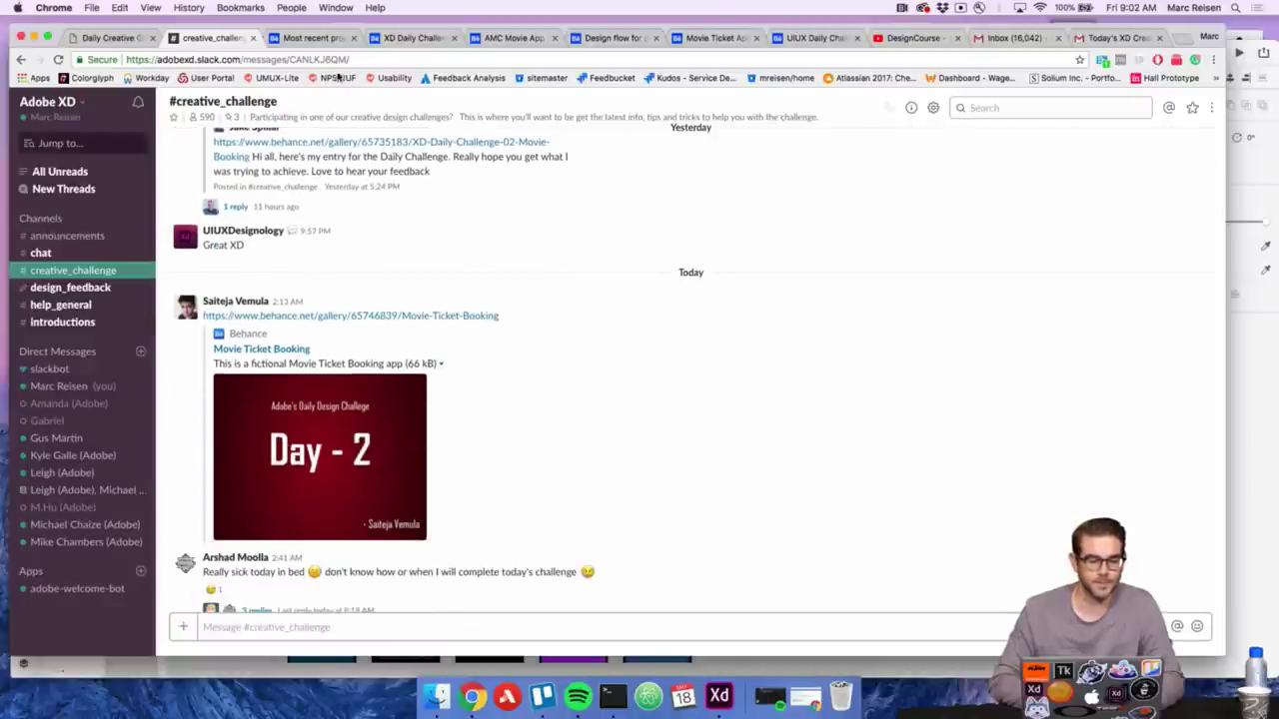
{"action": "left_click", "coordinate": [327, 42]}
{"action": "key", "text": "super+l"}
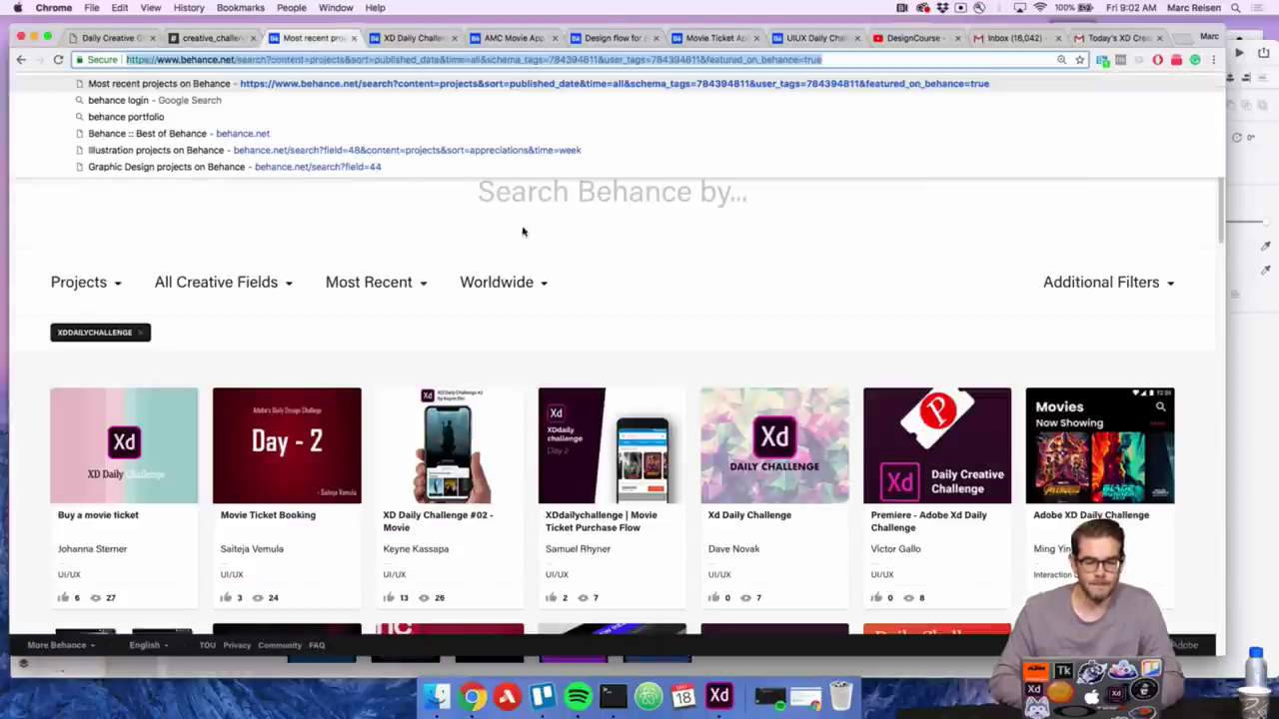
Browse down through the Behance search results tagged XDDAILYCHALLENGE
{"action": "left_click", "coordinate": [610, 273]}
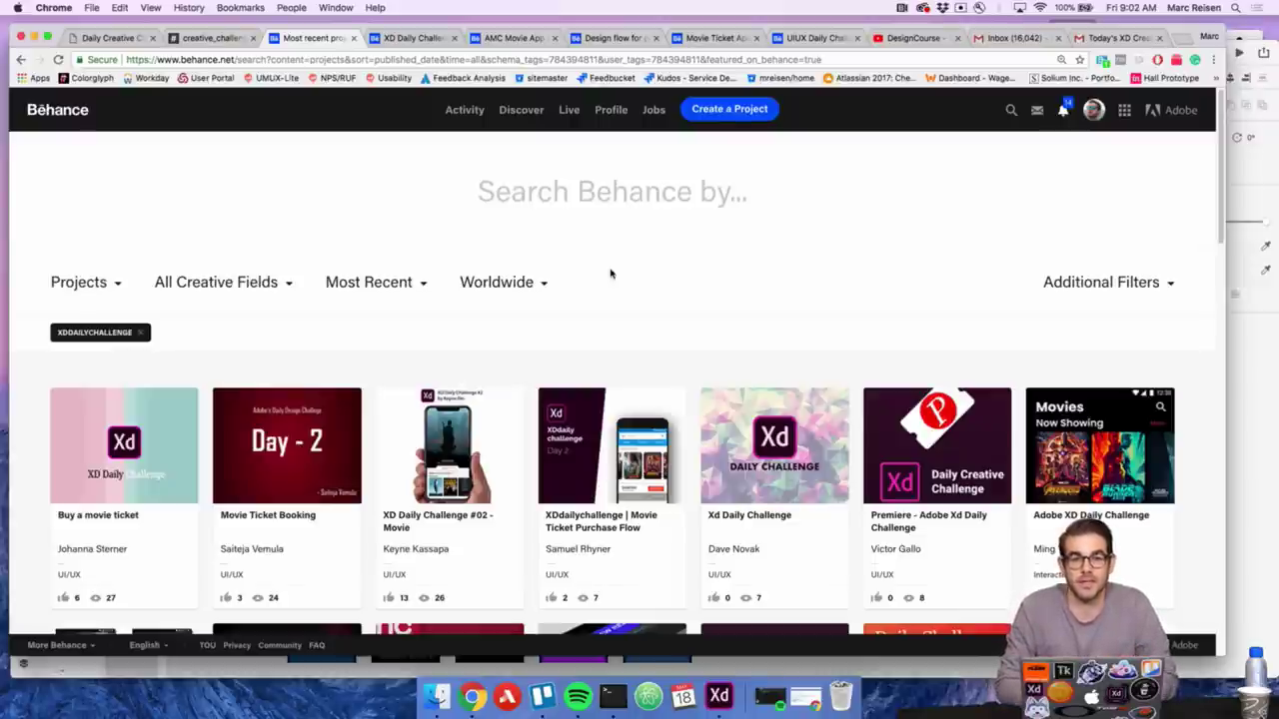
{"action": "scroll", "coordinate": [610, 274], "scroll_direction": "down", "scroll_amount": 3}
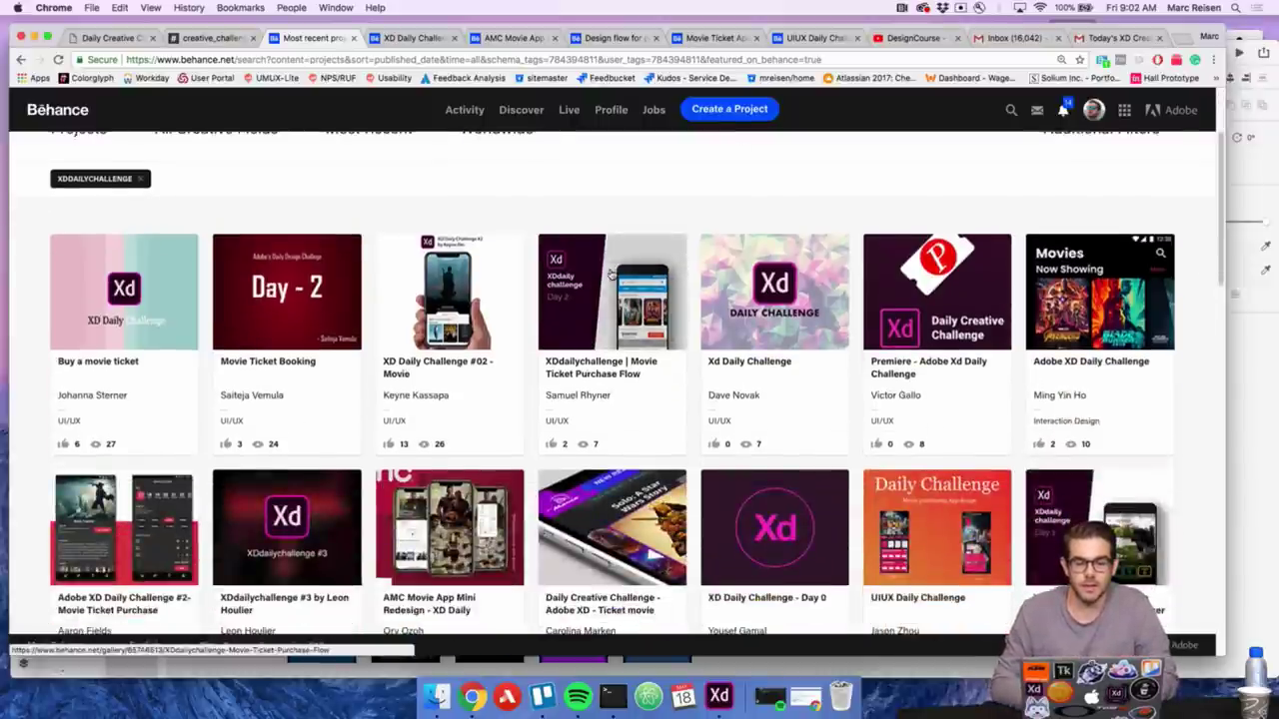
{"action": "scroll", "coordinate": [611, 274], "scroll_direction": "down", "scroll_amount": 12}
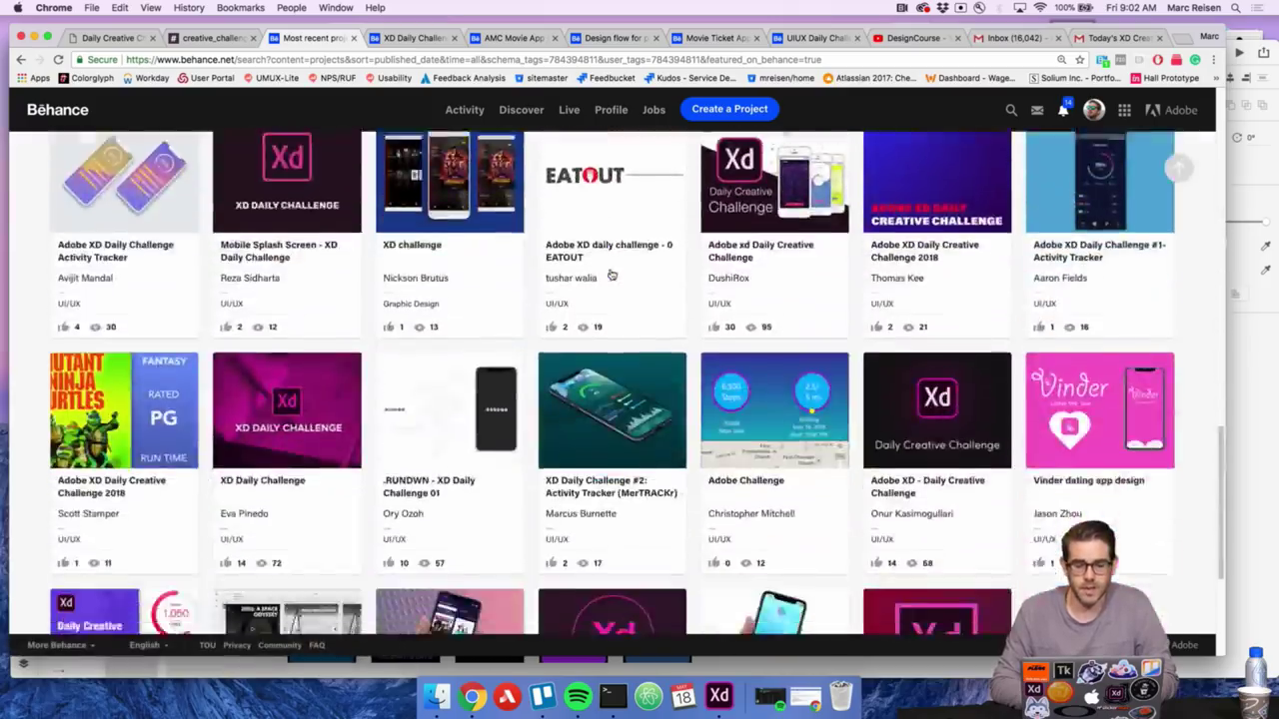
{"action": "scroll", "coordinate": [610, 274], "scroll_direction": "down", "scroll_amount": 12}
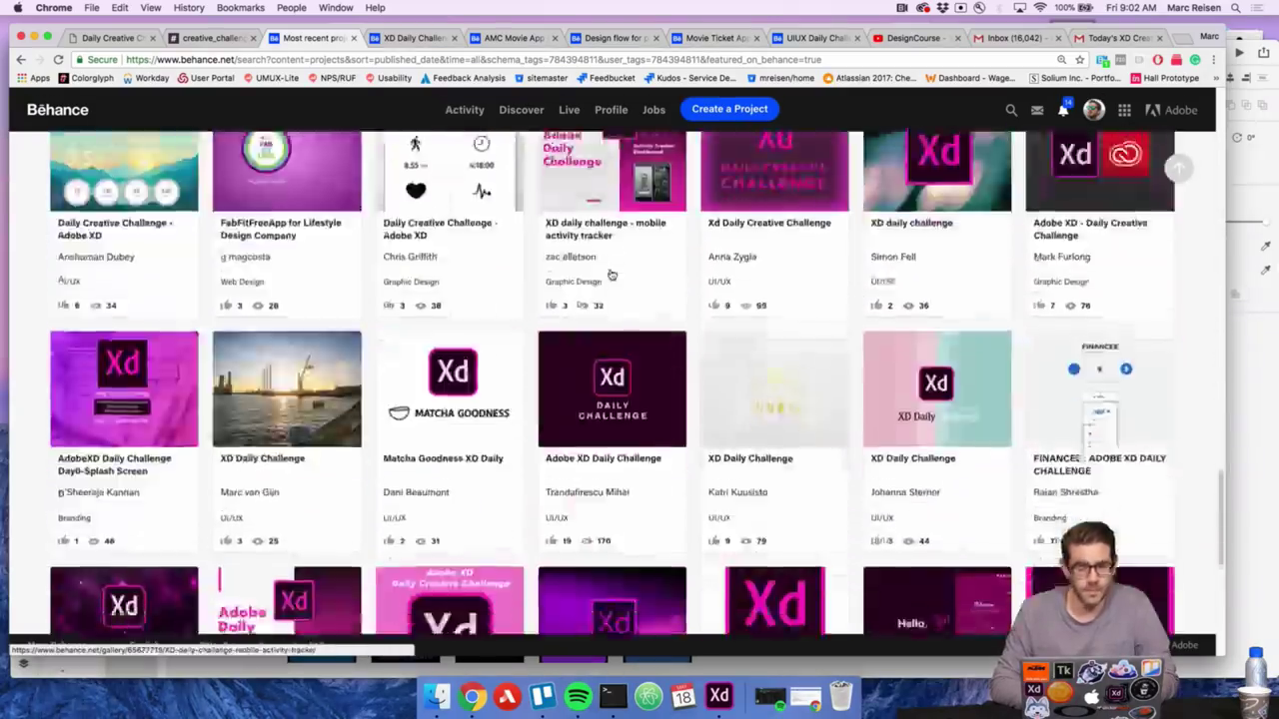
{"action": "scroll", "coordinate": [610, 273], "scroll_direction": "down", "scroll_amount": 9}
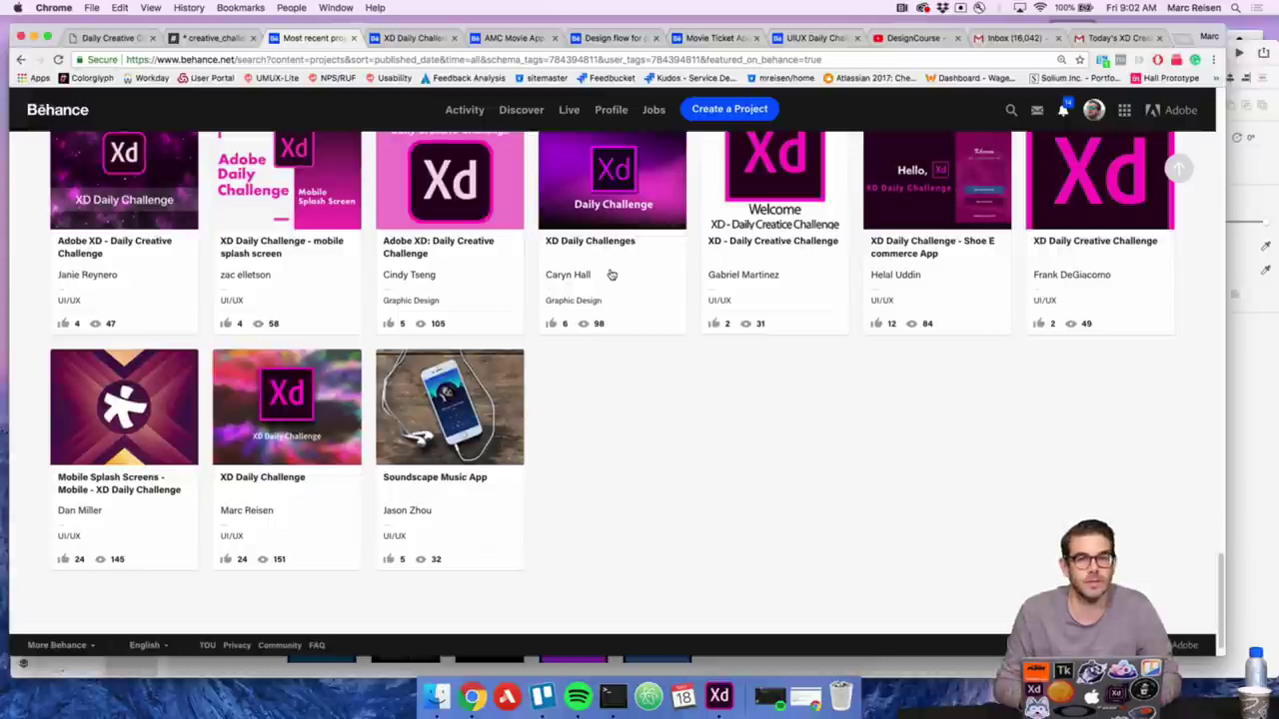
Scroll back up the results and open the XD Daily Challenge #02 – Movie project
{"action": "scroll", "coordinate": [611, 275], "scroll_direction": "up", "scroll_amount": 2}
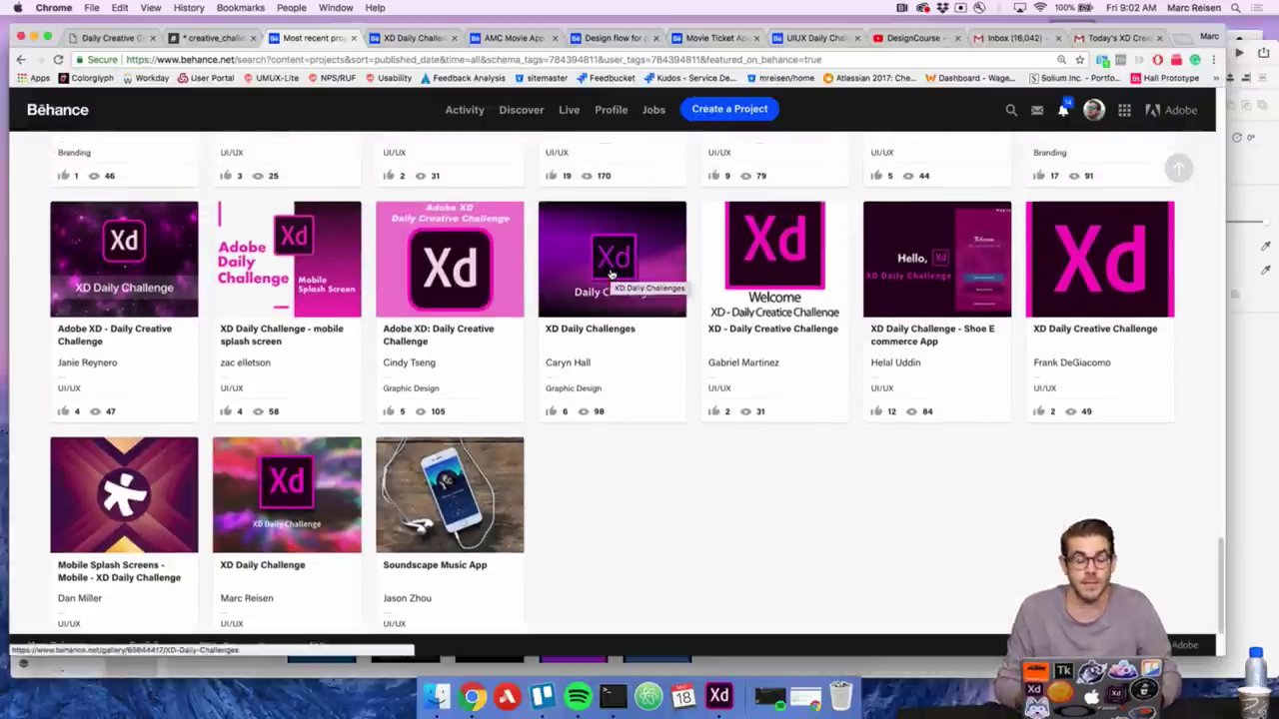
{"action": "scroll", "coordinate": [611, 275], "scroll_direction": "up", "scroll_amount": 10}
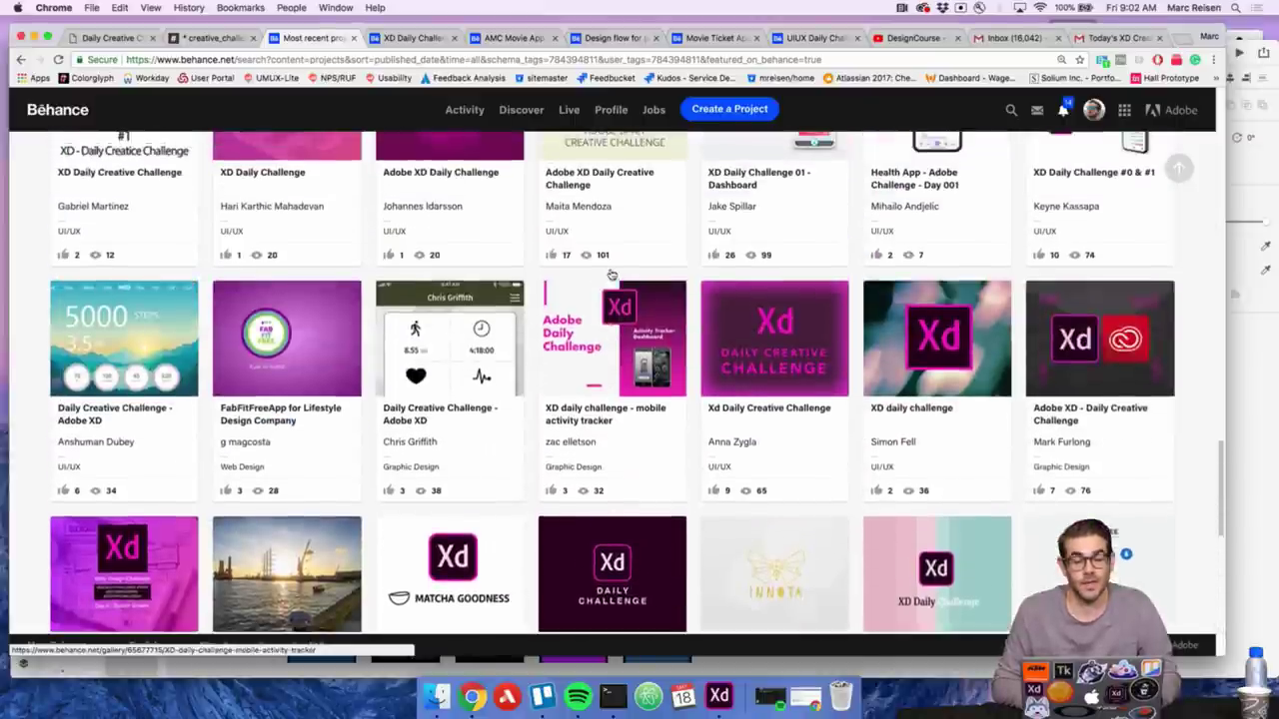
{"action": "scroll", "coordinate": [608, 272], "scroll_direction": "up", "scroll_amount": 9}
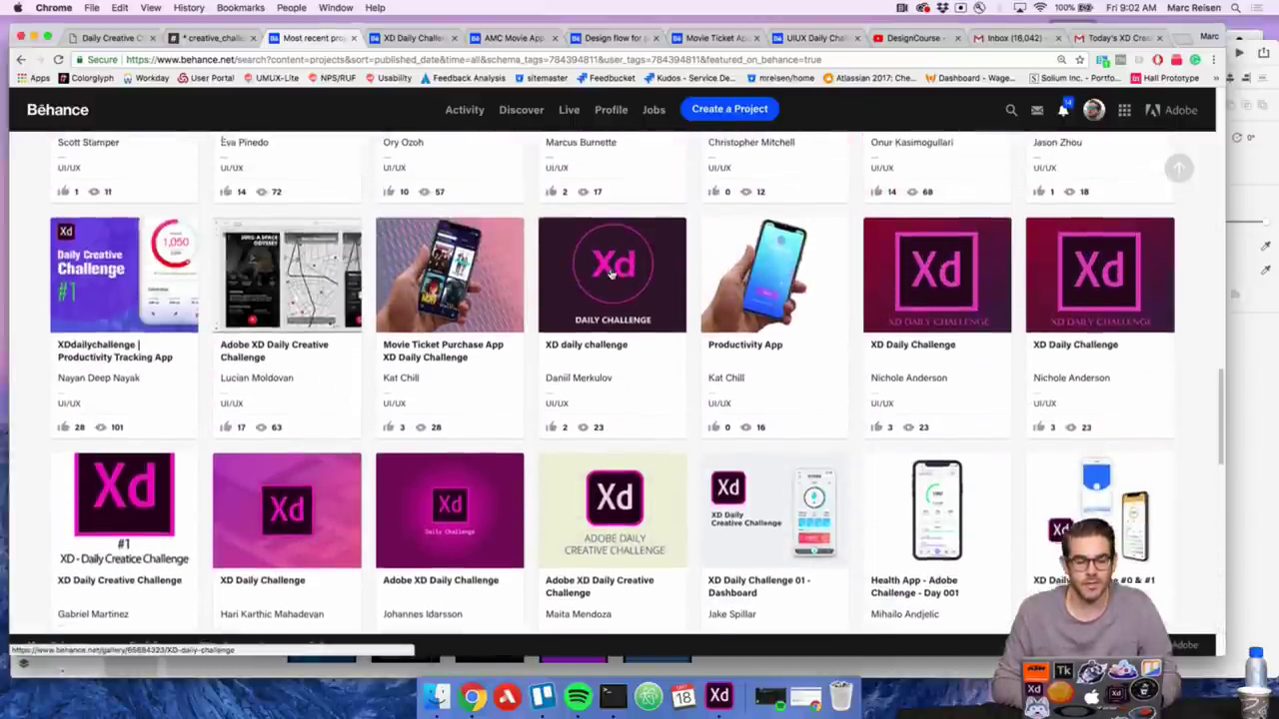
{"action": "scroll", "coordinate": [611, 272], "scroll_direction": "up", "scroll_amount": 4}
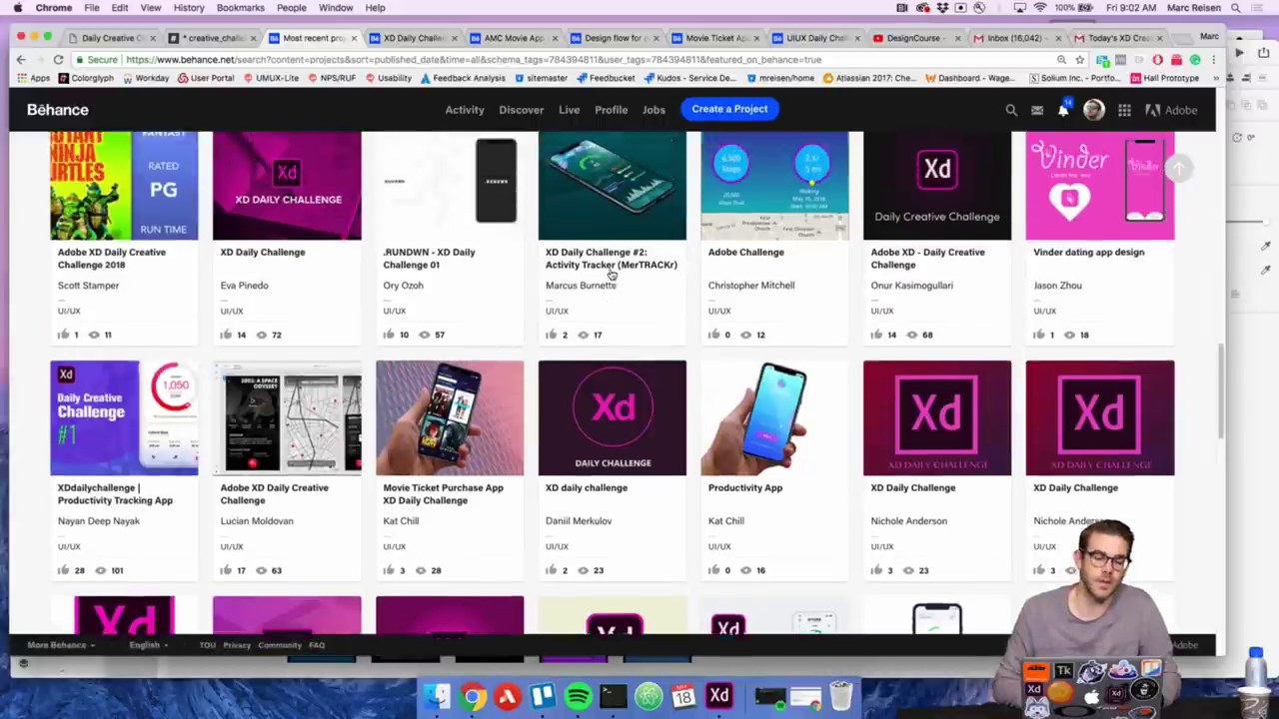
{"action": "scroll", "coordinate": [611, 275], "scroll_direction": "up", "scroll_amount": 1}
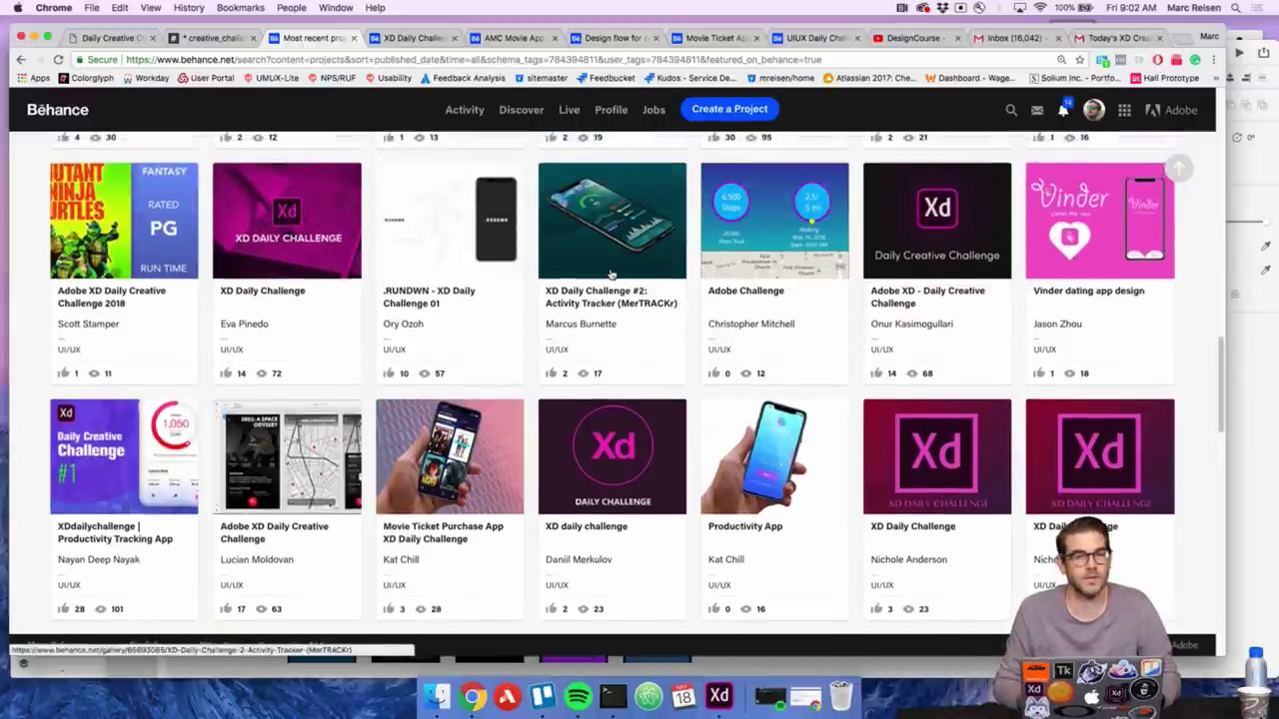
{"action": "scroll", "coordinate": [611, 275], "scroll_direction": "up", "scroll_amount": 12}
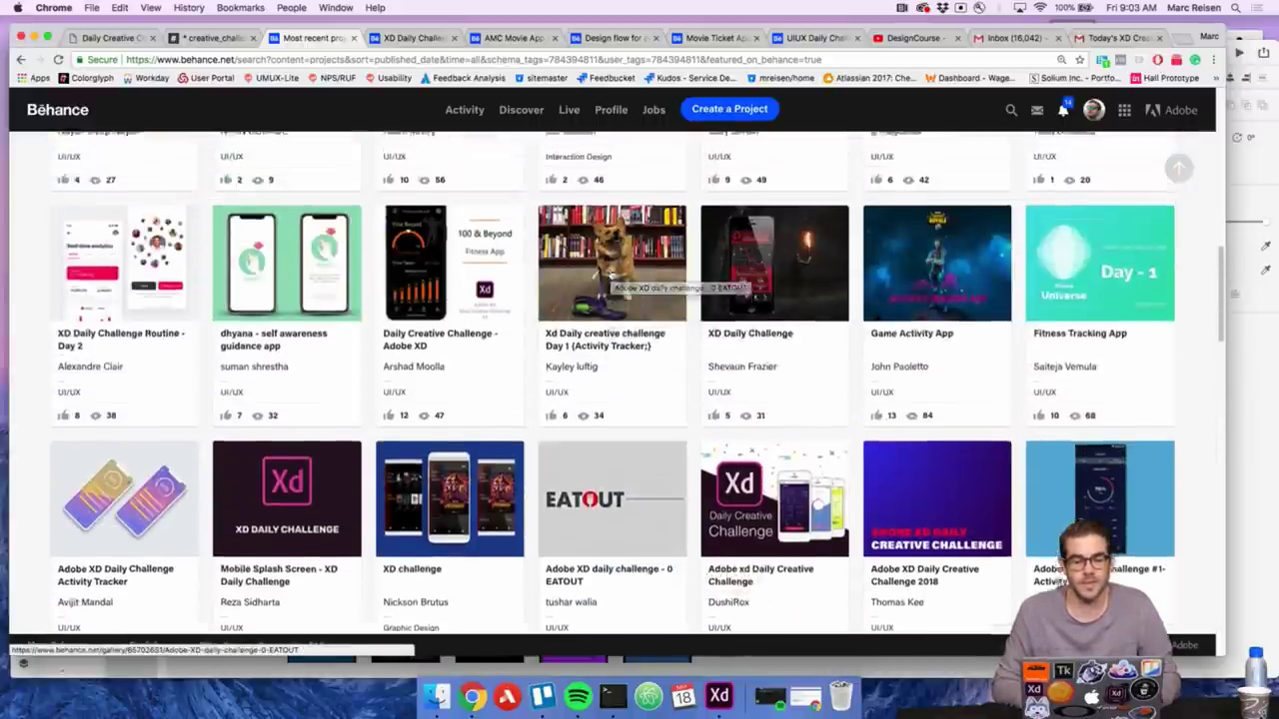
{"action": "scroll", "coordinate": [611, 274], "scroll_direction": "up", "scroll_amount": 5}
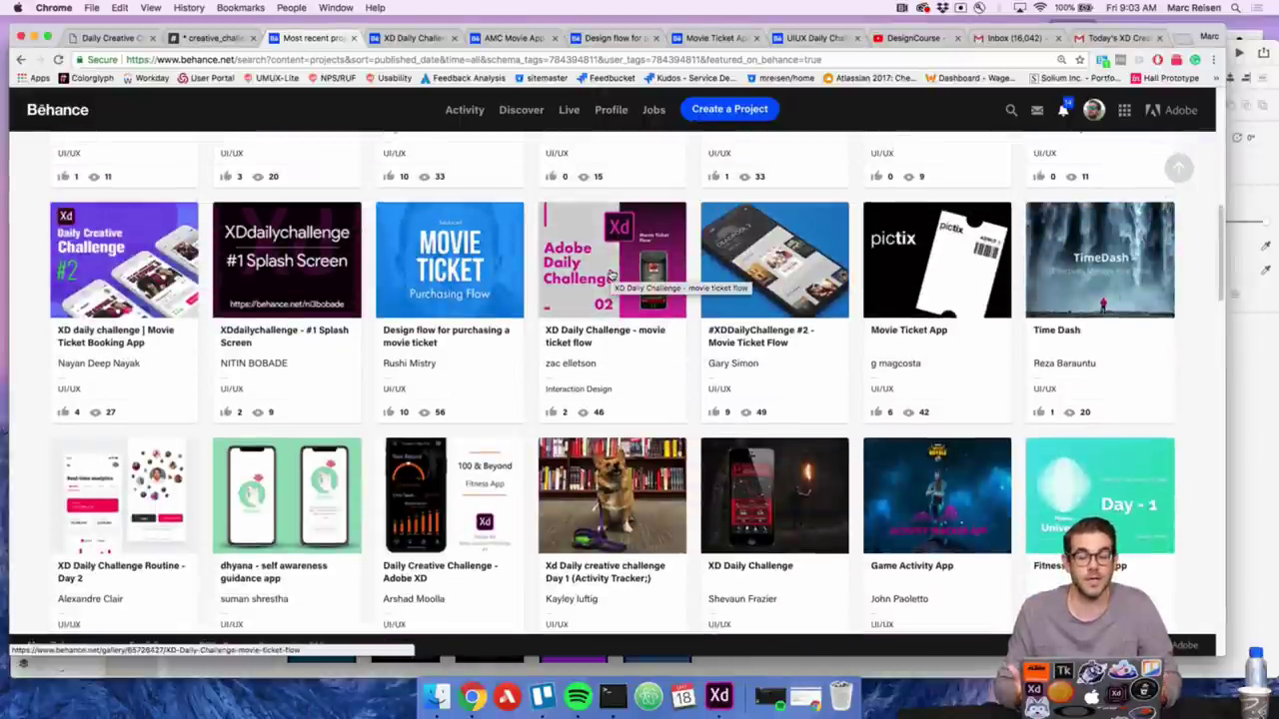
{"action": "scroll", "coordinate": [611, 274], "scroll_direction": "up", "scroll_amount": 4}
{"action": "left_click", "coordinate": [409, 38]}
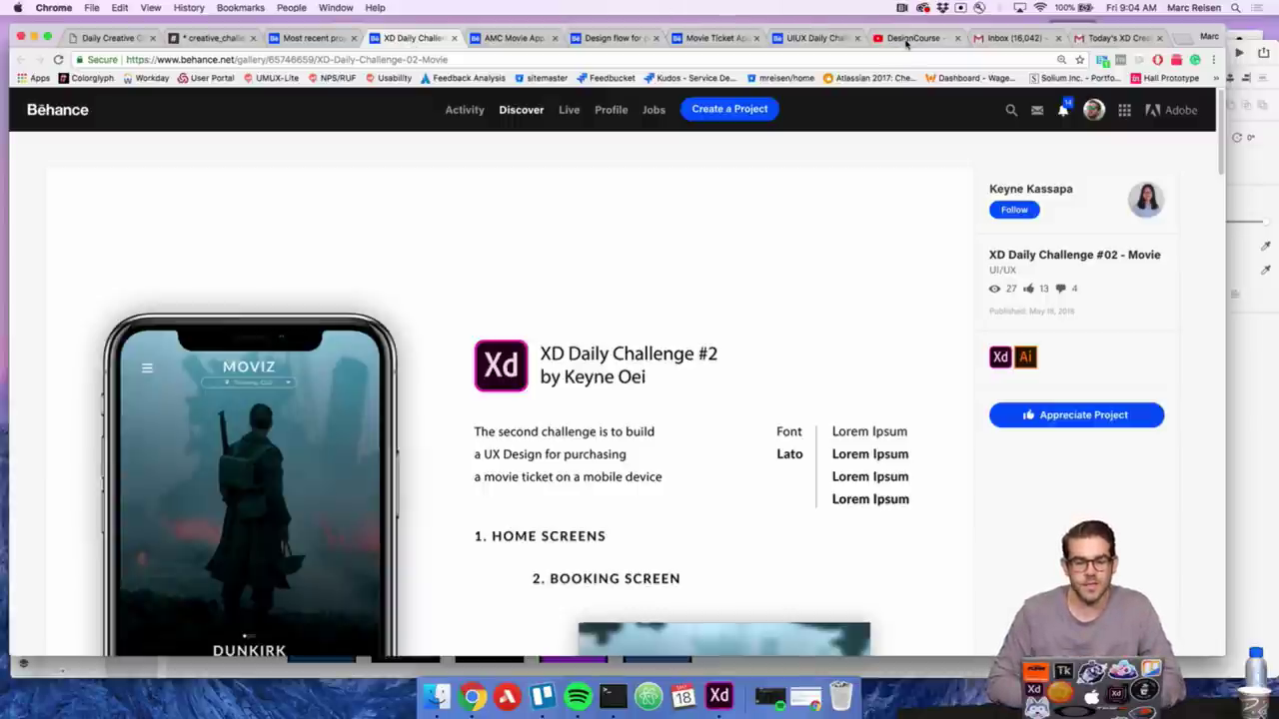
{"action": "left_click", "coordinate": [906, 40]}
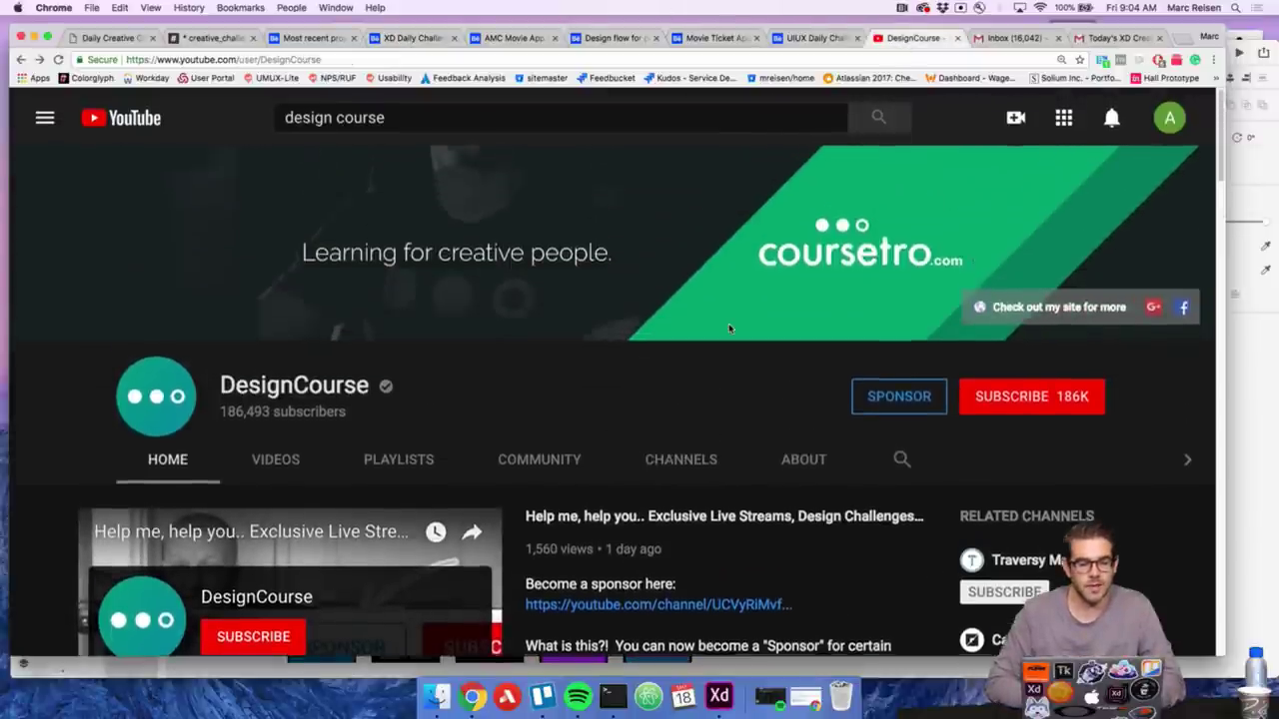
{"action": "scroll", "coordinate": [728, 326], "scroll_direction": "down", "scroll_amount": 5}
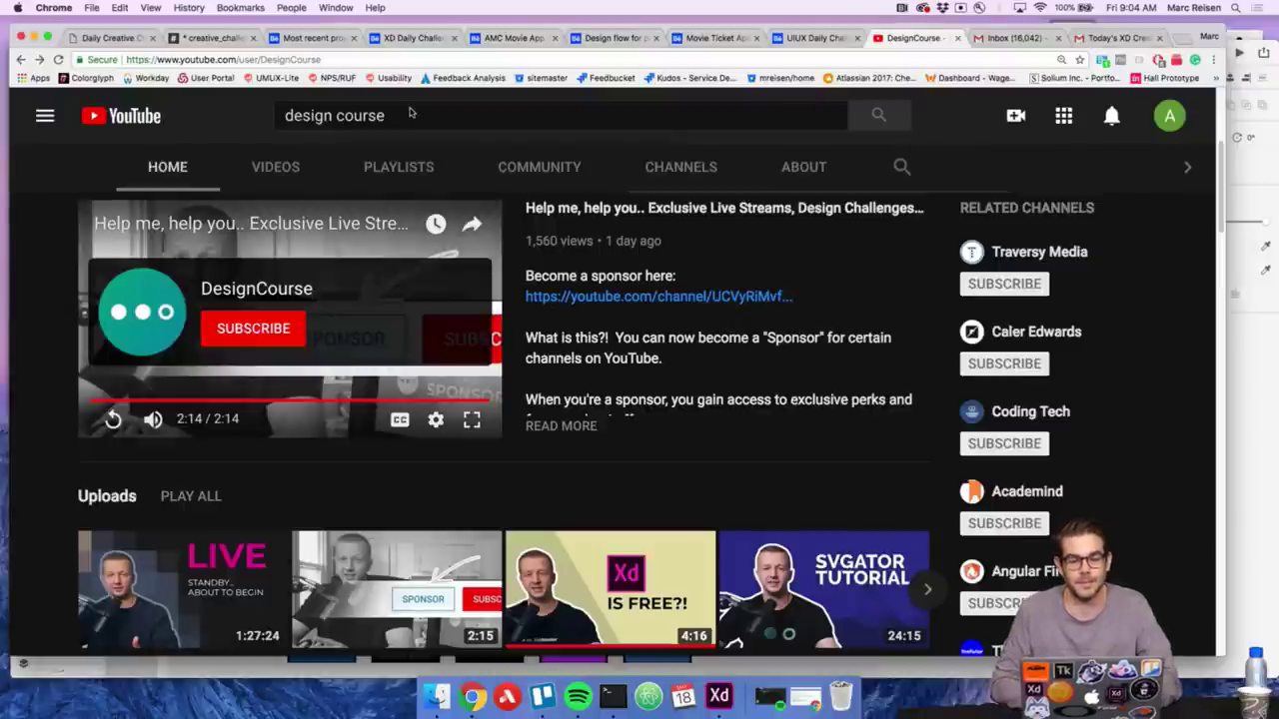
{"action": "left_click", "coordinate": [391, 38]}
{"action": "scroll", "coordinate": [530, 281], "scroll_direction": "down", "scroll_amount": 1}
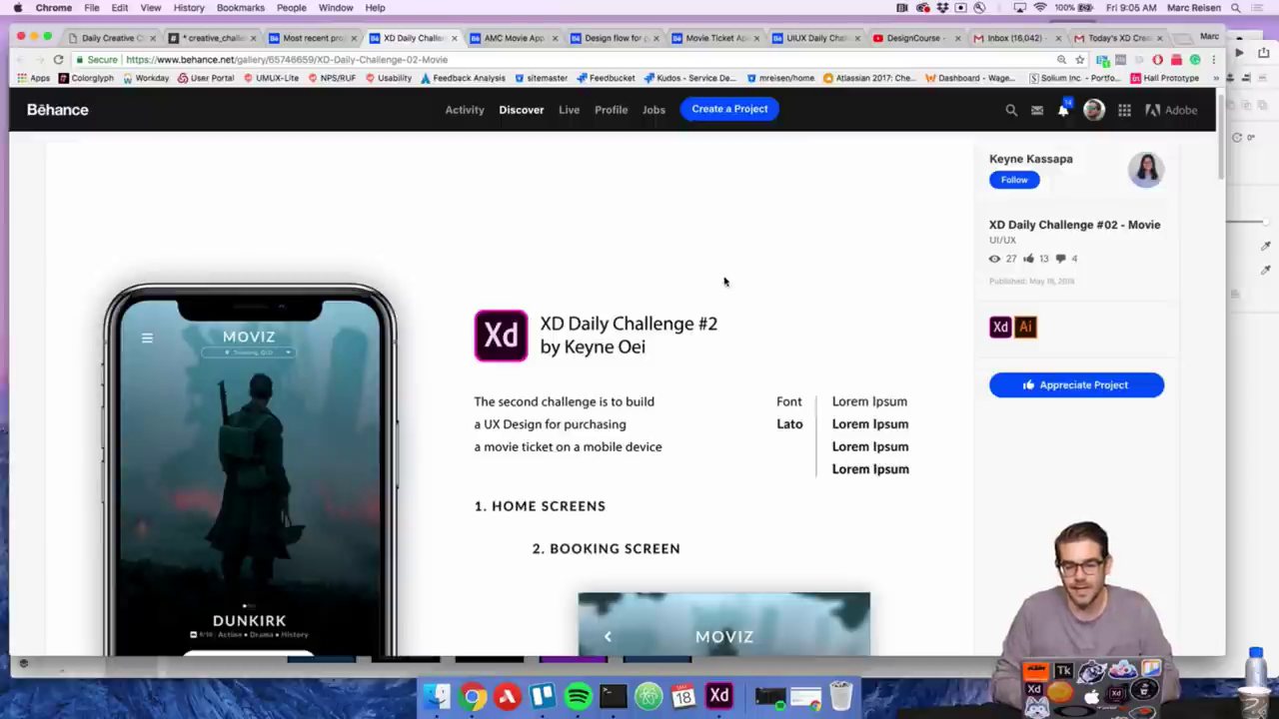
{"action": "scroll", "coordinate": [743, 268], "scroll_direction": "down", "scroll_amount": 5}
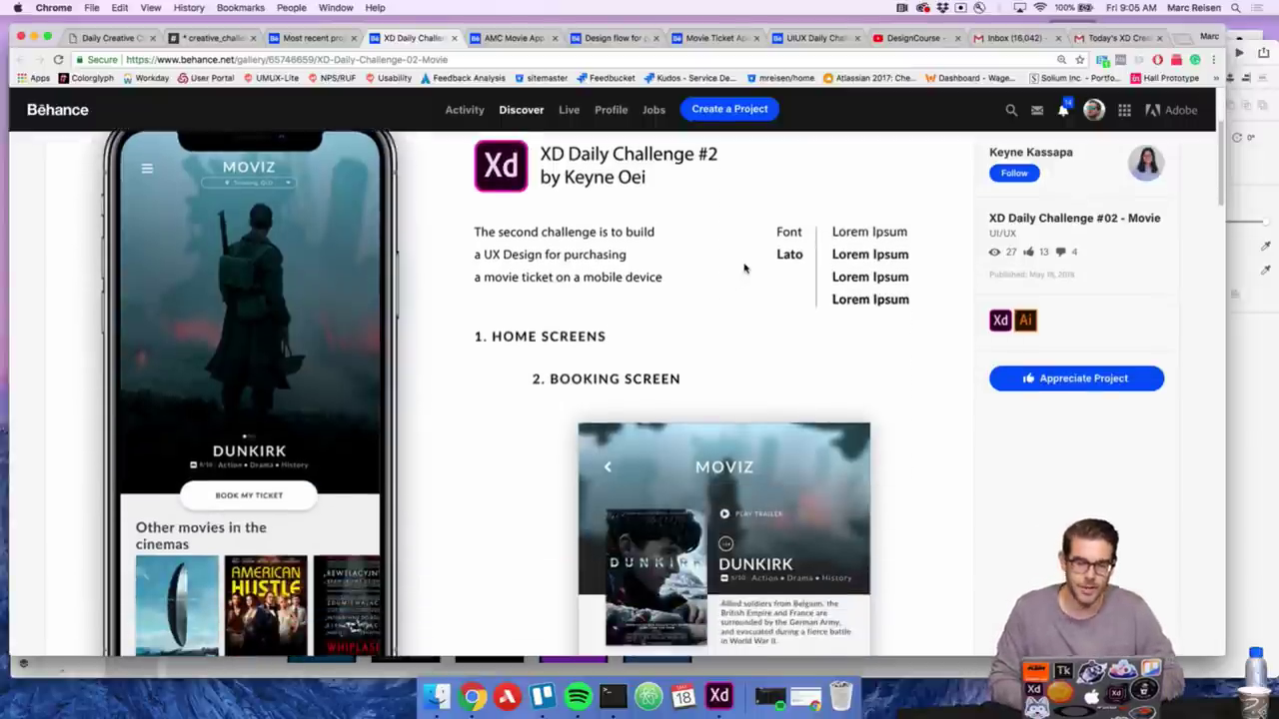
{"action": "scroll", "coordinate": [743, 267], "scroll_direction": "up", "scroll_amount": 2}
{"action": "scroll", "coordinate": [743, 267], "scroll_direction": "down", "scroll_amount": 4}
{"action": "scroll", "coordinate": [743, 268], "scroll_direction": "down", "scroll_amount": 1}
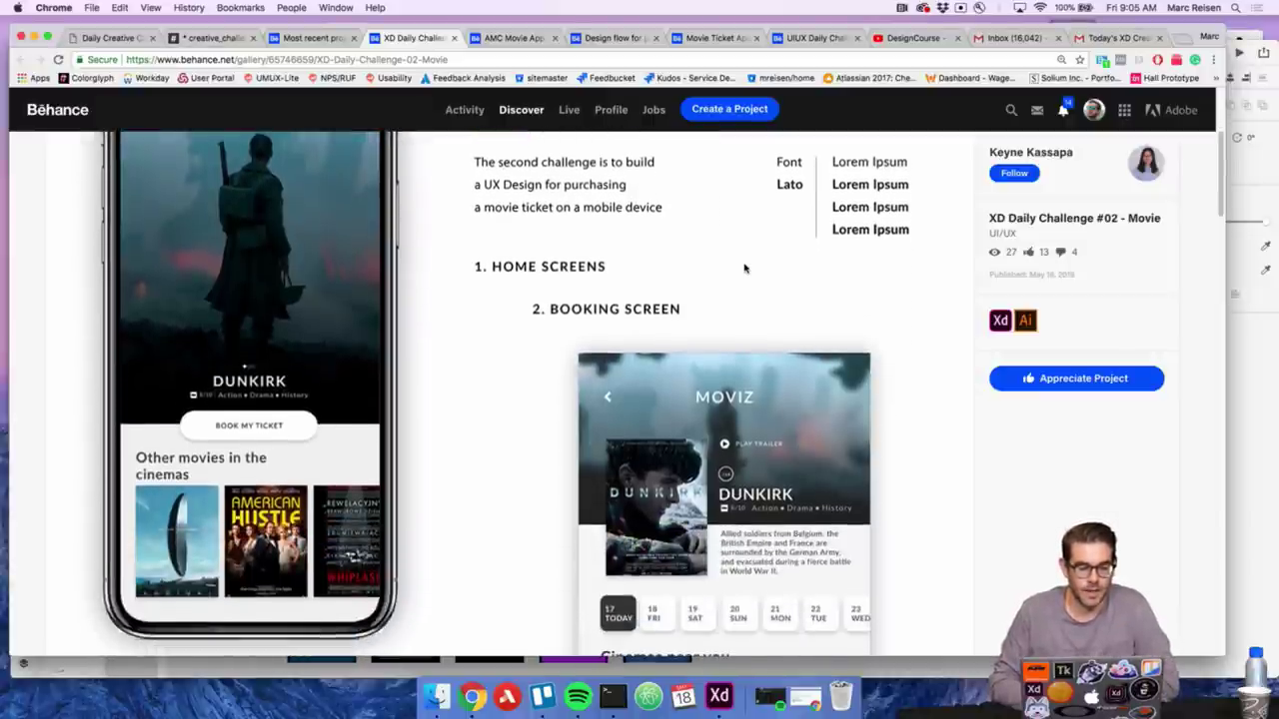
{"action": "scroll", "coordinate": [743, 268], "scroll_direction": "down", "scroll_amount": 3}
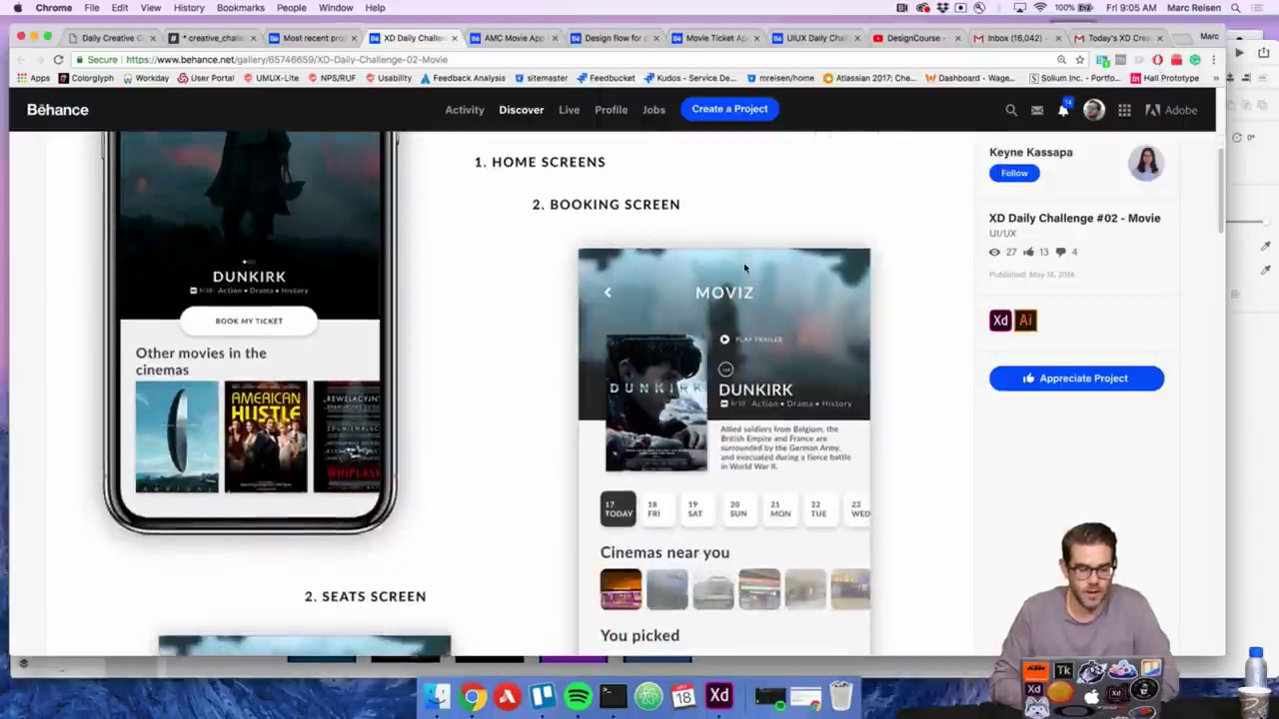
{"action": "scroll", "coordinate": [743, 268], "scroll_direction": "down", "scroll_amount": 3}
{"action": "scroll", "coordinate": [743, 268], "scroll_direction": "up", "scroll_amount": 4}
{"action": "scroll", "coordinate": [743, 268], "scroll_direction": "up", "scroll_amount": 5}
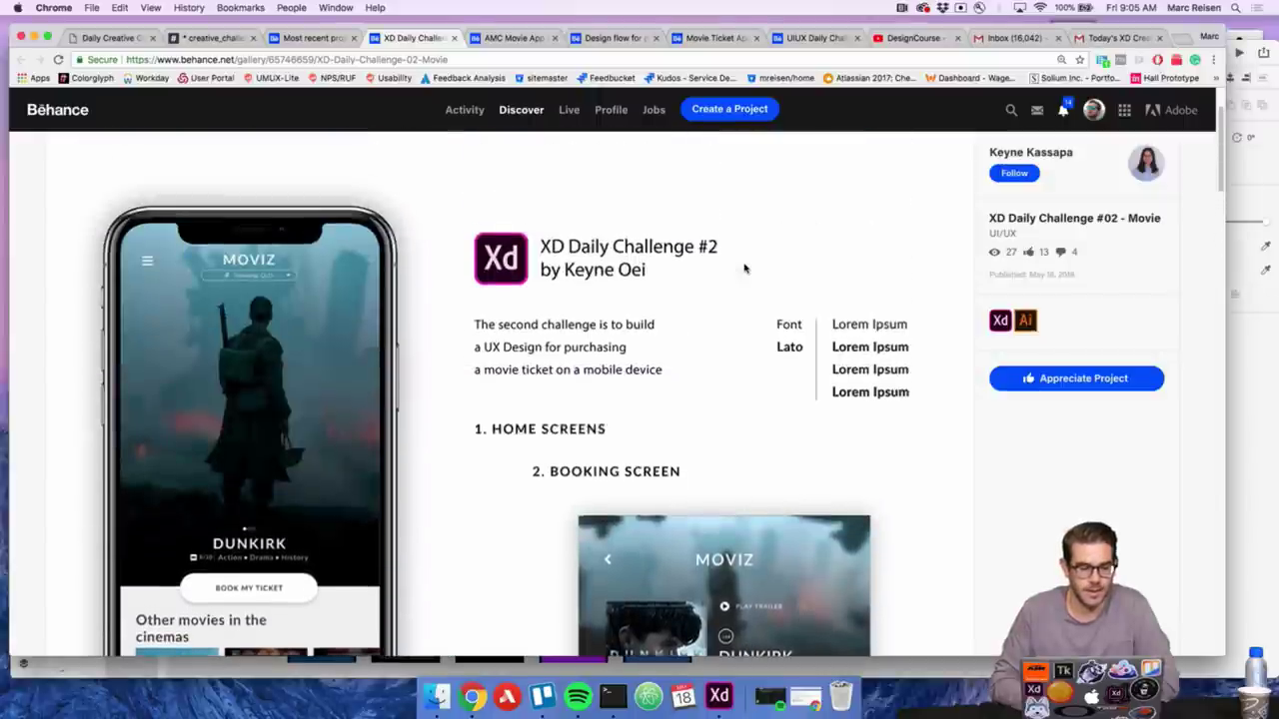
{"action": "scroll", "coordinate": [743, 267], "scroll_direction": "down", "scroll_amount": 1}
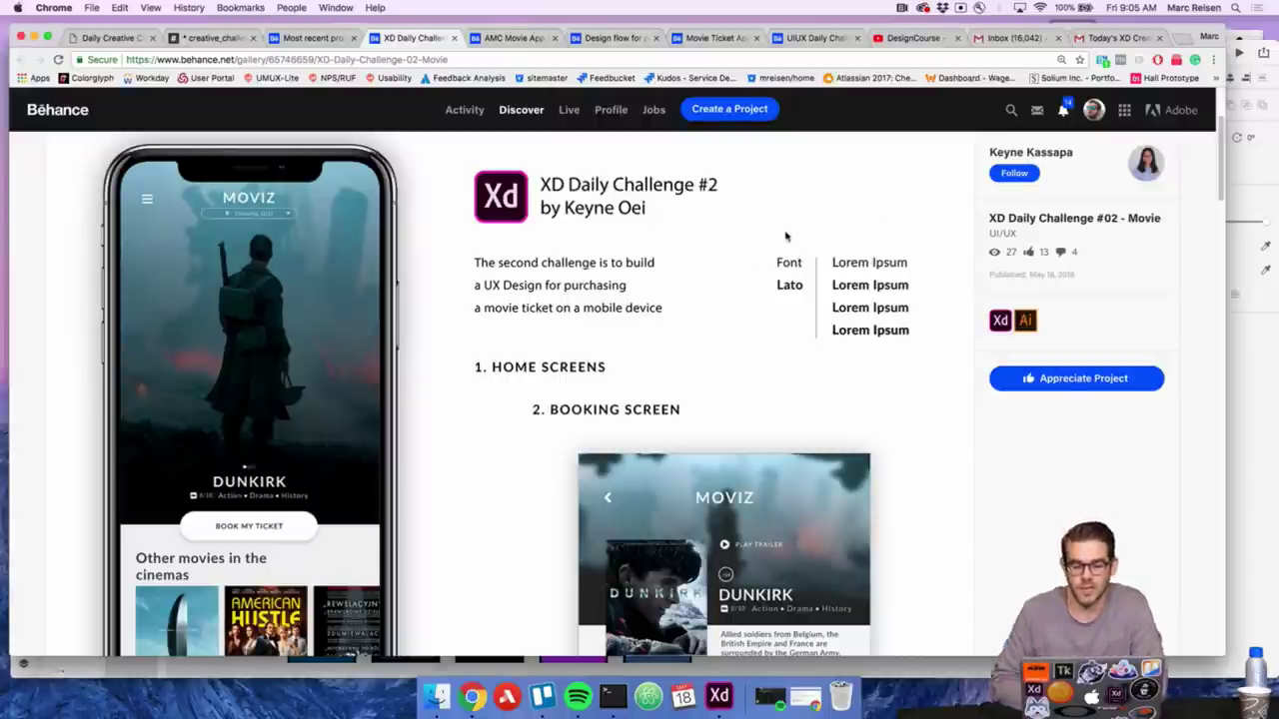
{"action": "scroll", "coordinate": [629, 323], "scroll_direction": "down", "scroll_amount": 2}
{"action": "scroll", "coordinate": [475, 384], "scroll_direction": "up", "scroll_amount": 2}
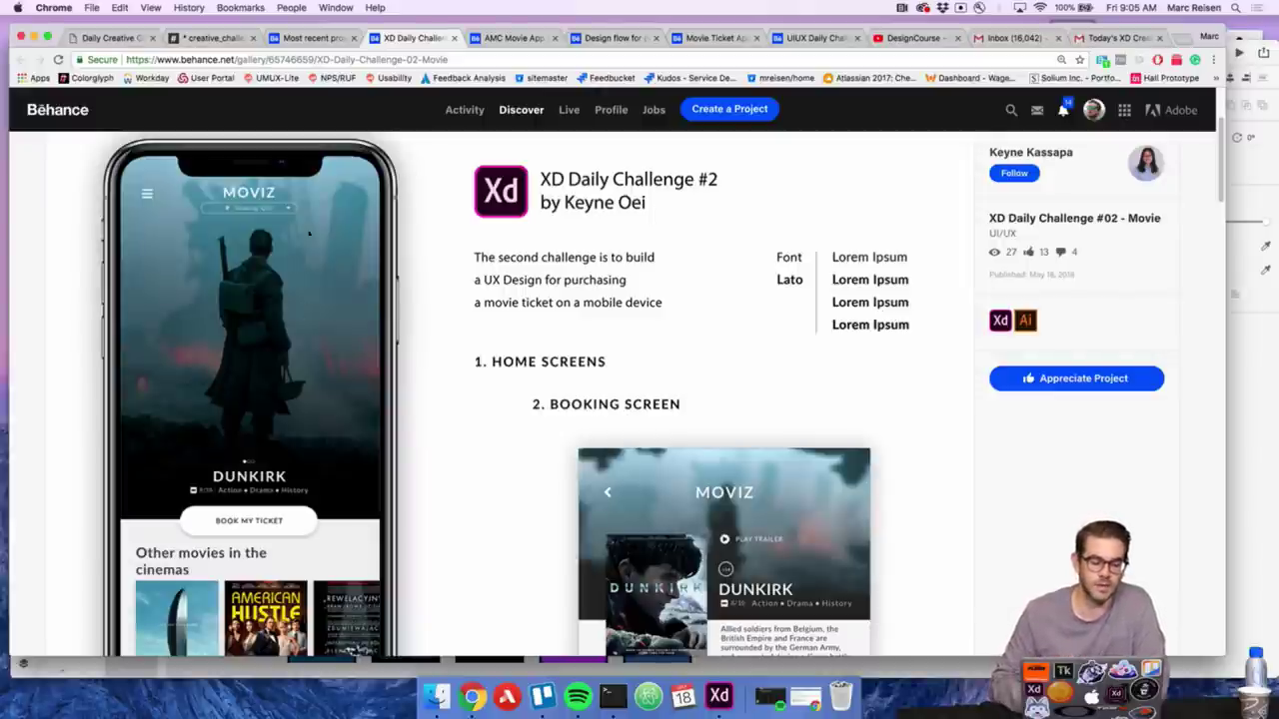
{"action": "scroll", "coordinate": [267, 378], "scroll_direction": "down", "scroll_amount": 2}
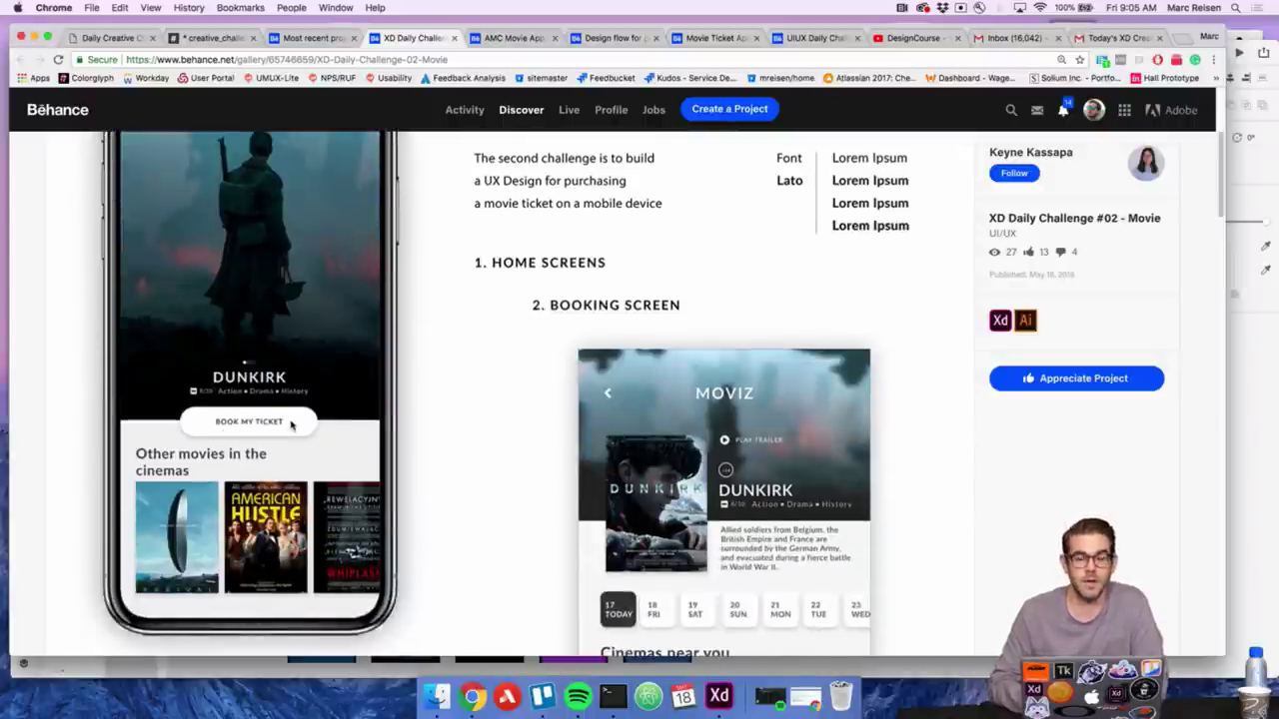
{"action": "scroll", "coordinate": [291, 425], "scroll_direction": "down", "scroll_amount": 1}
{"action": "scroll", "coordinate": [290, 425], "scroll_direction": "down", "scroll_amount": 5}
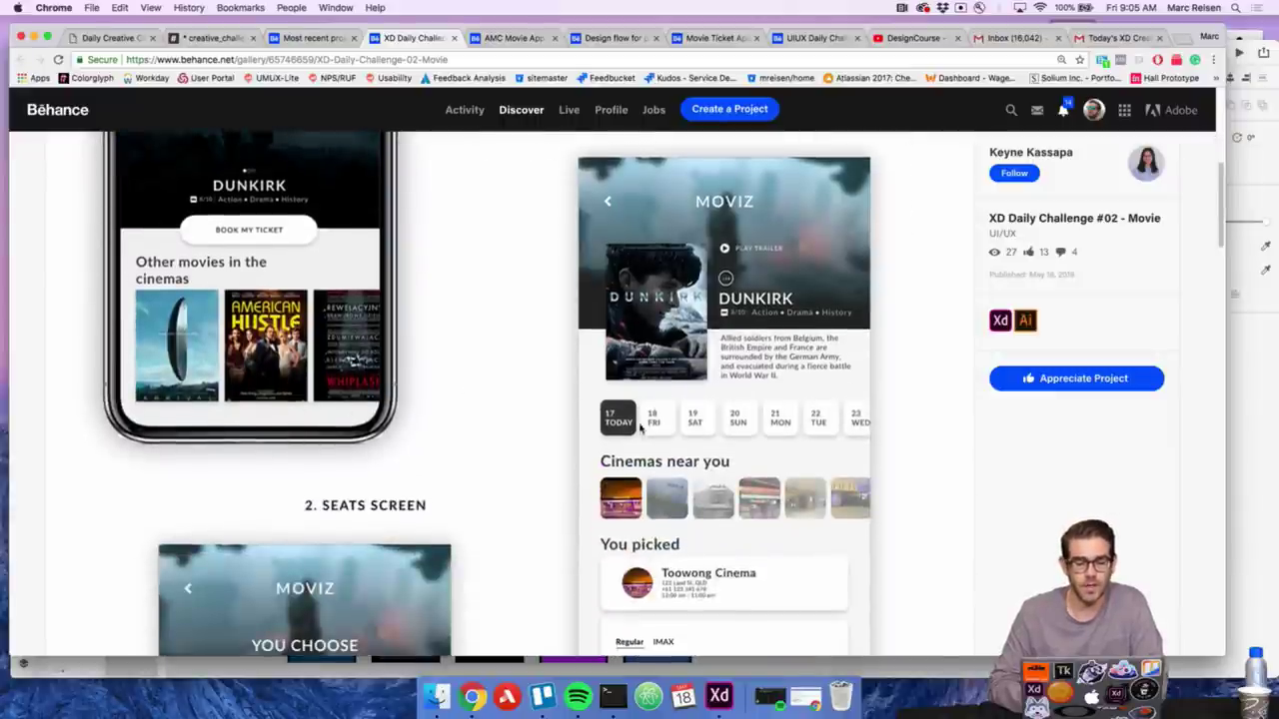
{"action": "scroll", "coordinate": [632, 428], "scroll_direction": "down", "scroll_amount": 1}
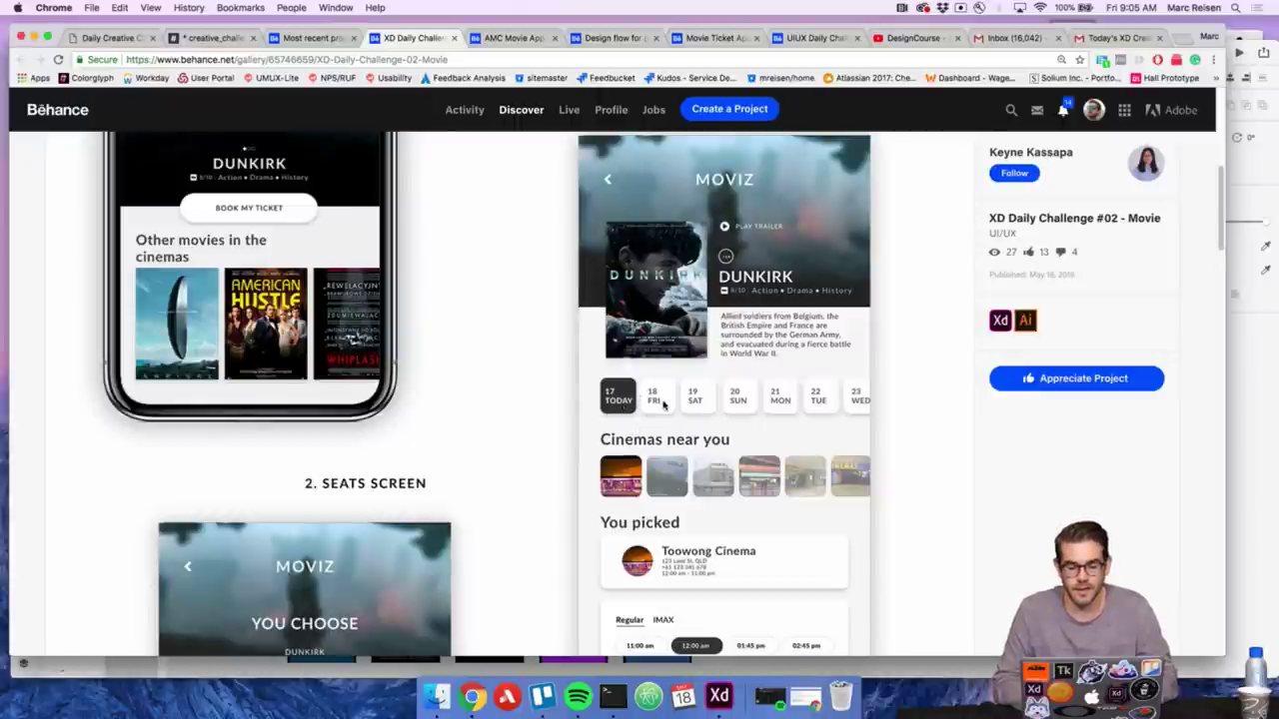
Review the seats and payment screens of XD Daily Challenge #02 – Movie and appreciate it, raising its count to 14
{"action": "scroll", "coordinate": [662, 404], "scroll_direction": "down", "scroll_amount": 5}
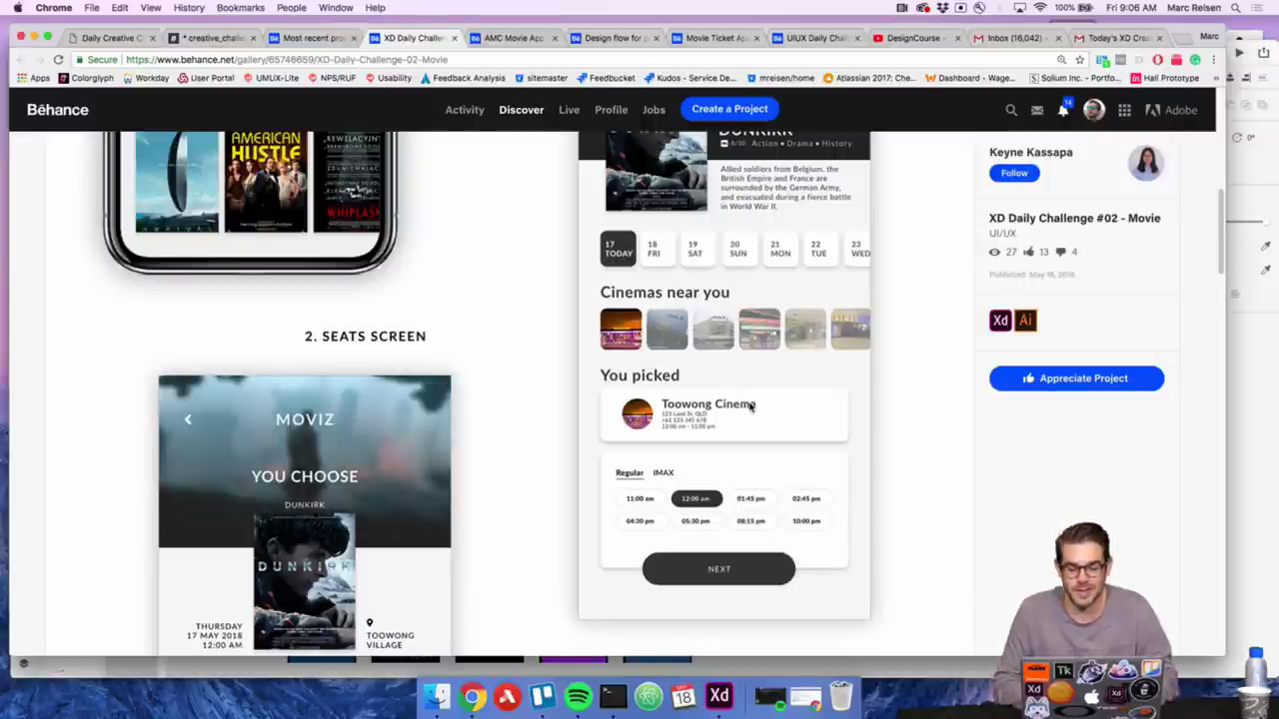
{"action": "scroll", "coordinate": [750, 404], "scroll_direction": "down", "scroll_amount": 5}
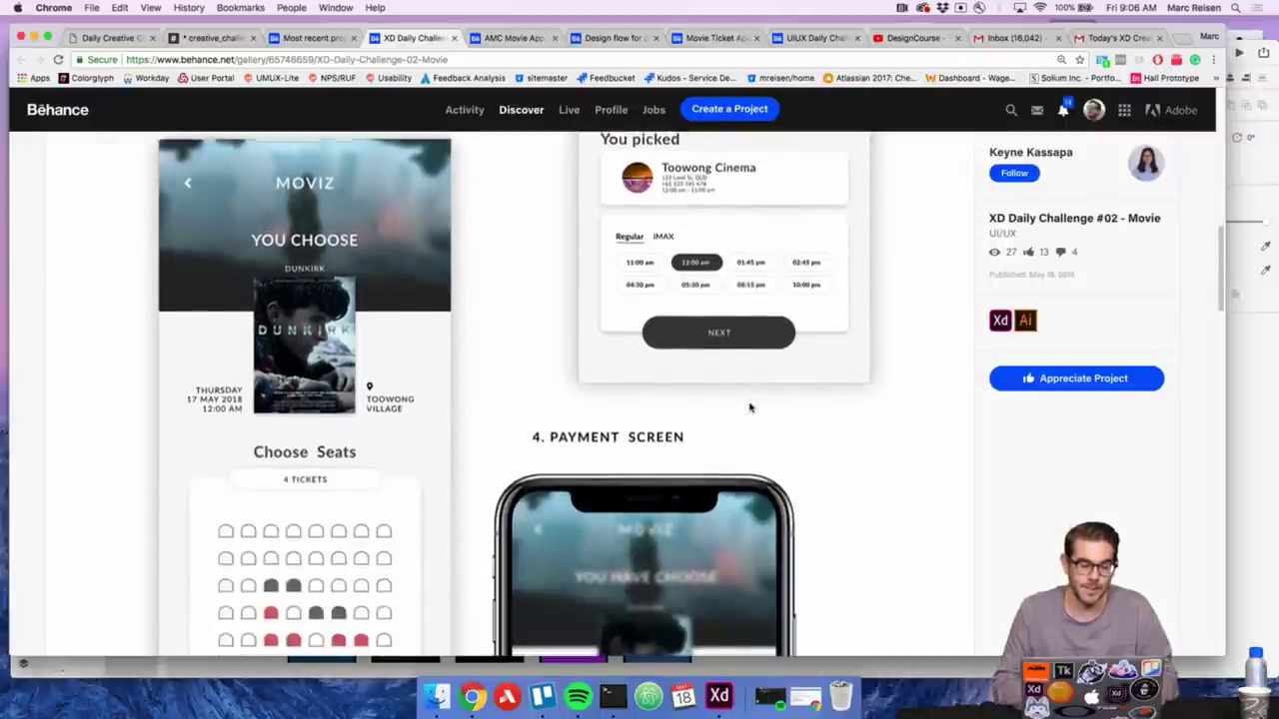
{"action": "scroll", "coordinate": [750, 406], "scroll_direction": "down", "scroll_amount": 3}
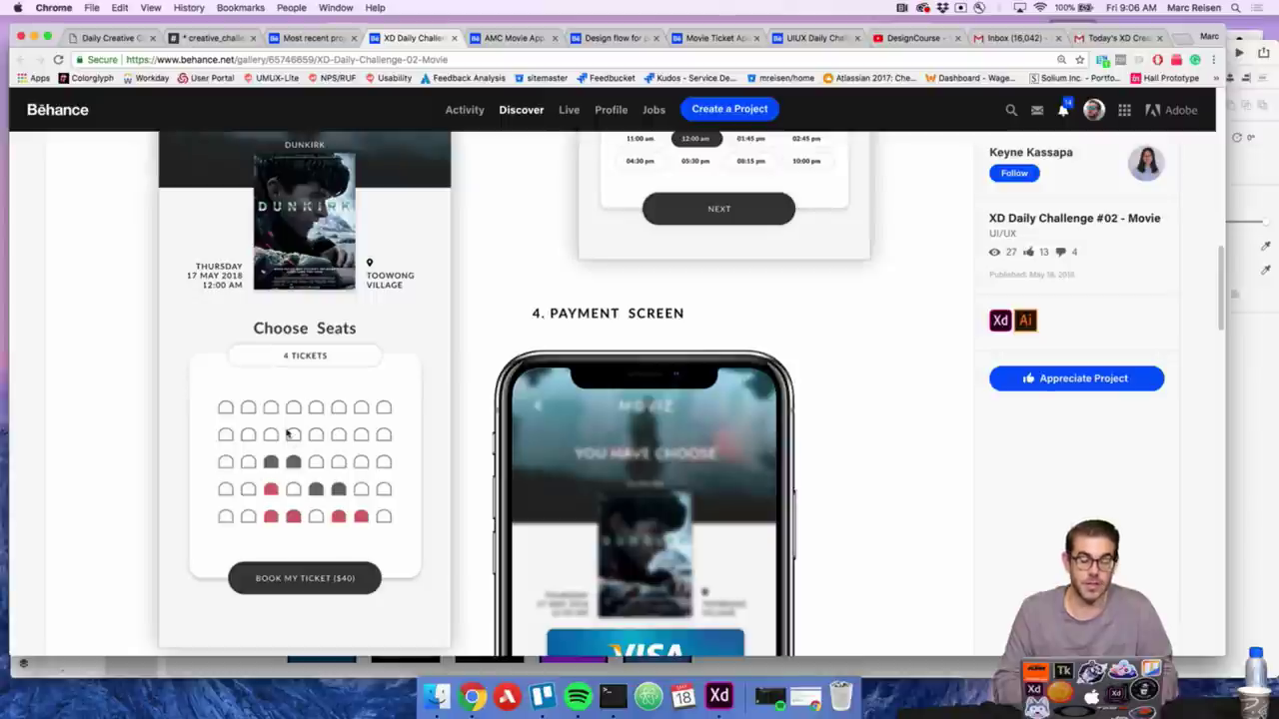
{"action": "scroll", "coordinate": [328, 417], "scroll_direction": "down", "scroll_amount": 2}
{"action": "scroll", "coordinate": [327, 418], "scroll_direction": "up", "scroll_amount": 5}
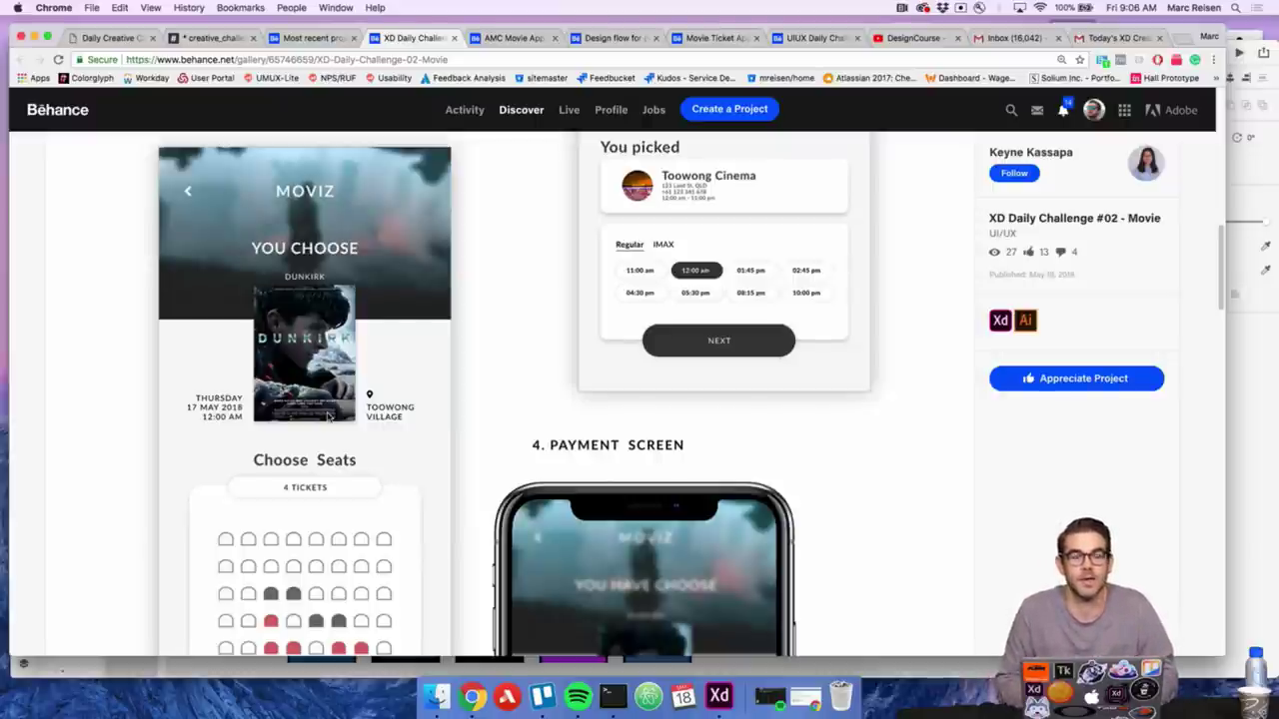
{"action": "scroll", "coordinate": [329, 418], "scroll_direction": "down", "scroll_amount": 8}
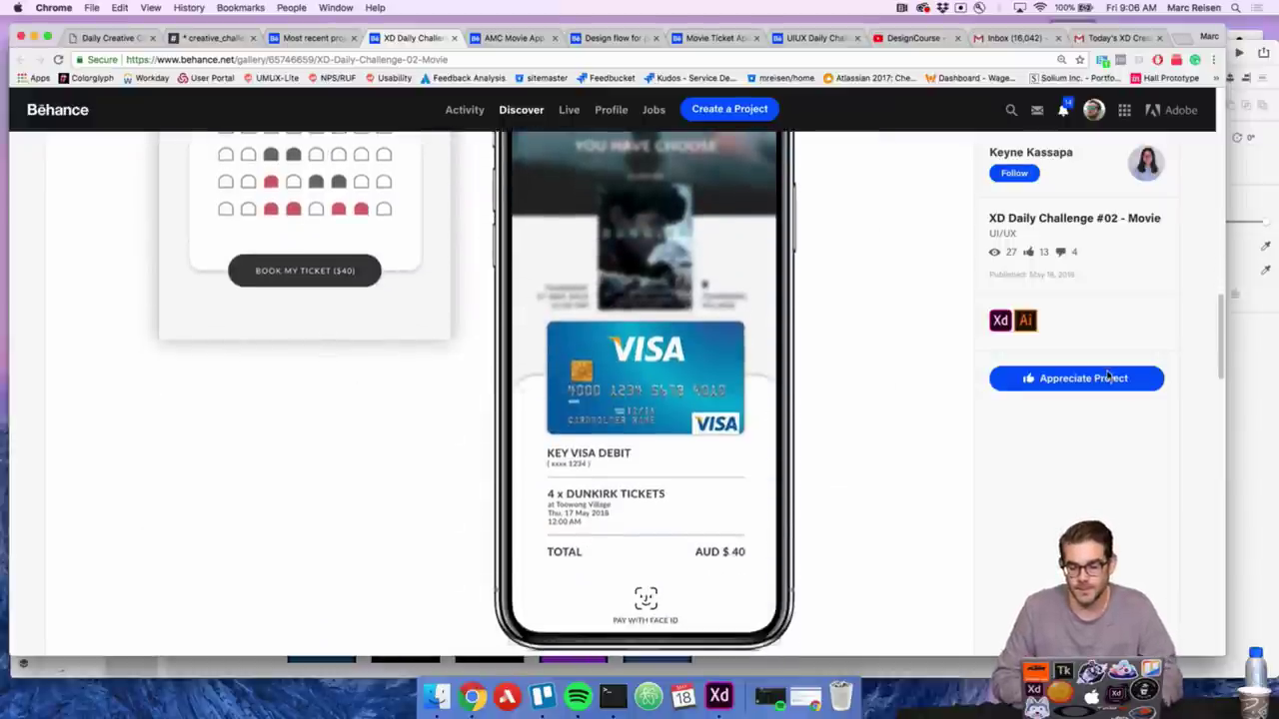
{"action": "left_click", "coordinate": [1109, 375]}
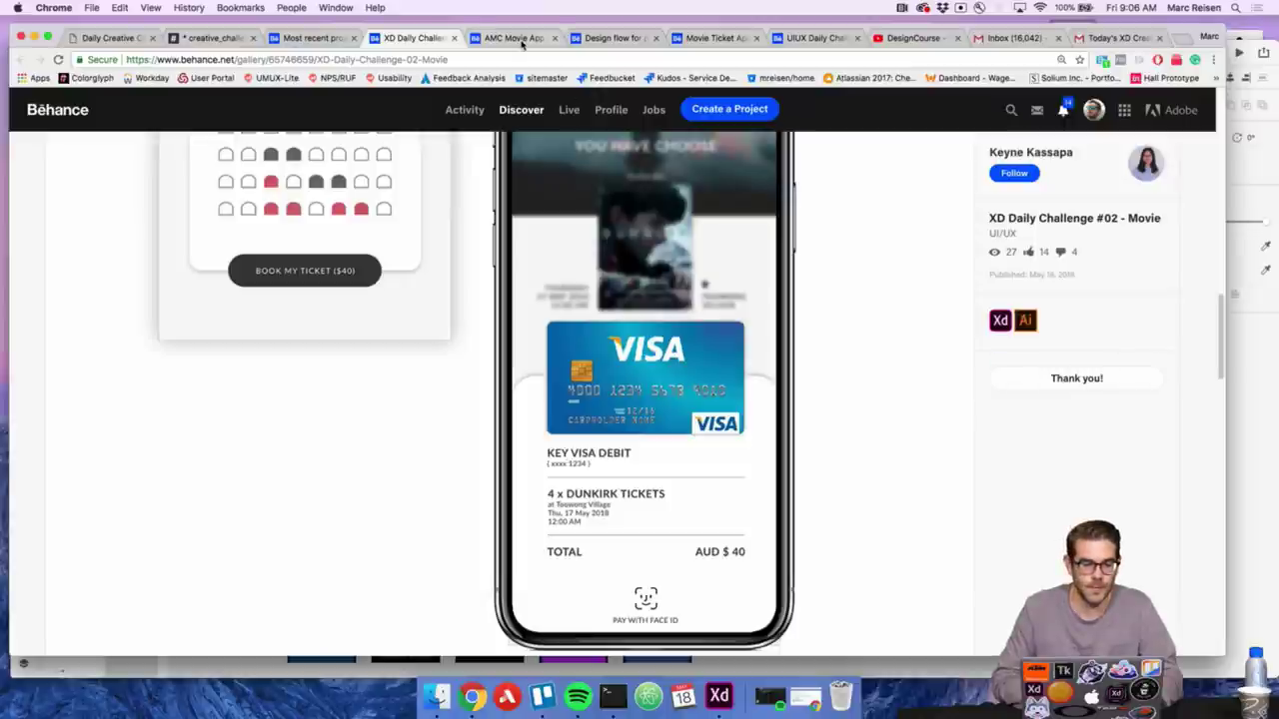
Switch to the AMC Movie App Mini Redesign project and scroll down to its Kollektif typography section
{"action": "left_click", "coordinate": [520, 39]}
{"action": "scroll", "coordinate": [664, 320], "scroll_direction": "down", "scroll_amount": 1}
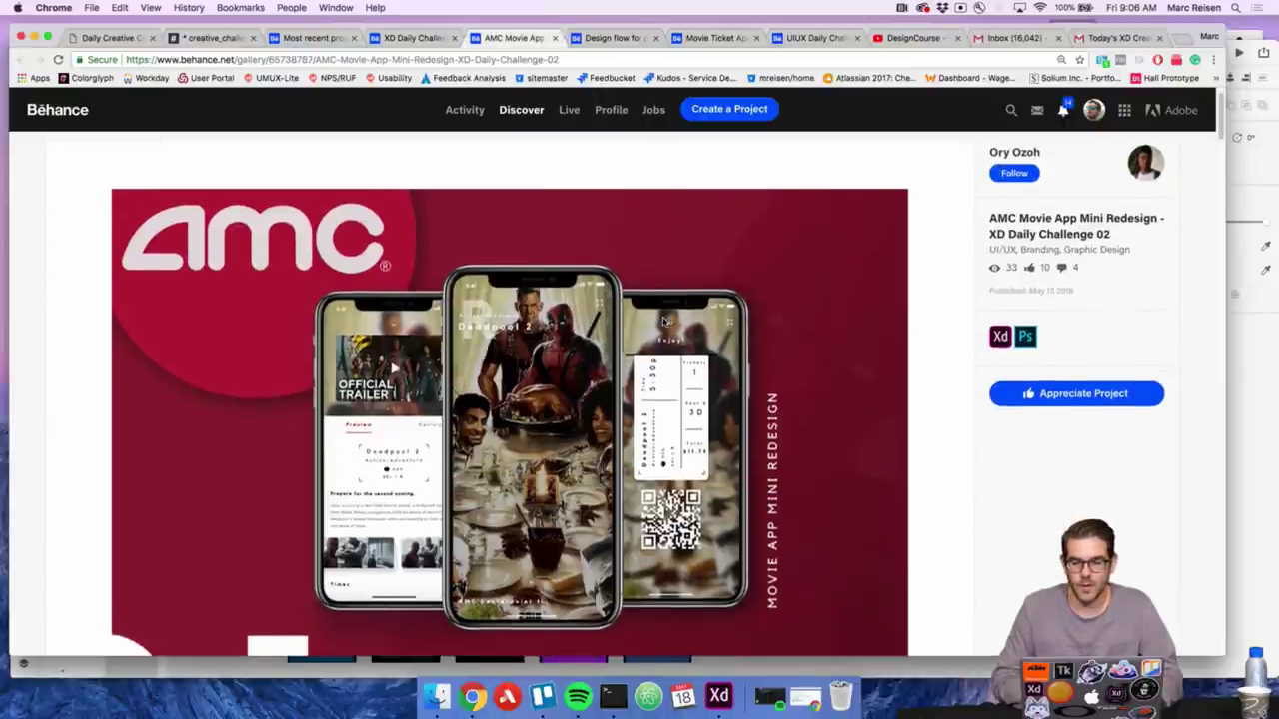
{"action": "scroll", "coordinate": [665, 320], "scroll_direction": "down", "scroll_amount": 1}
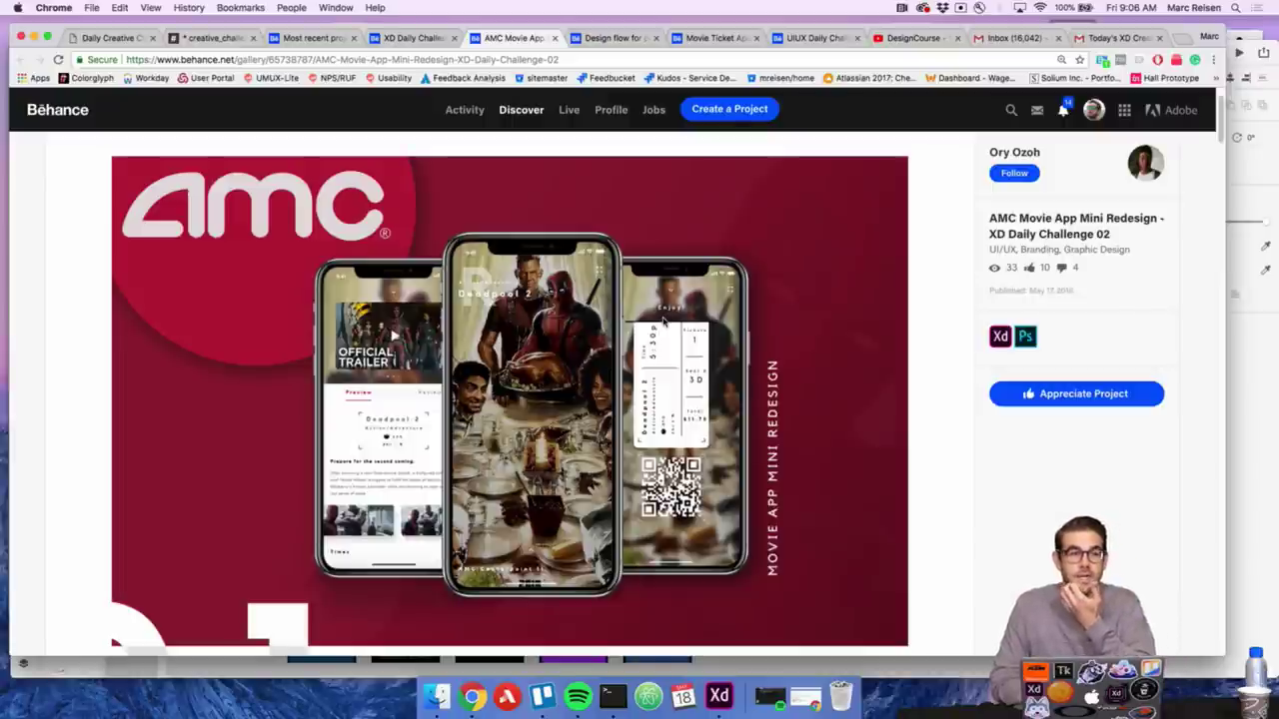
{"action": "scroll", "coordinate": [664, 319], "scroll_direction": "up", "scroll_amount": 1}
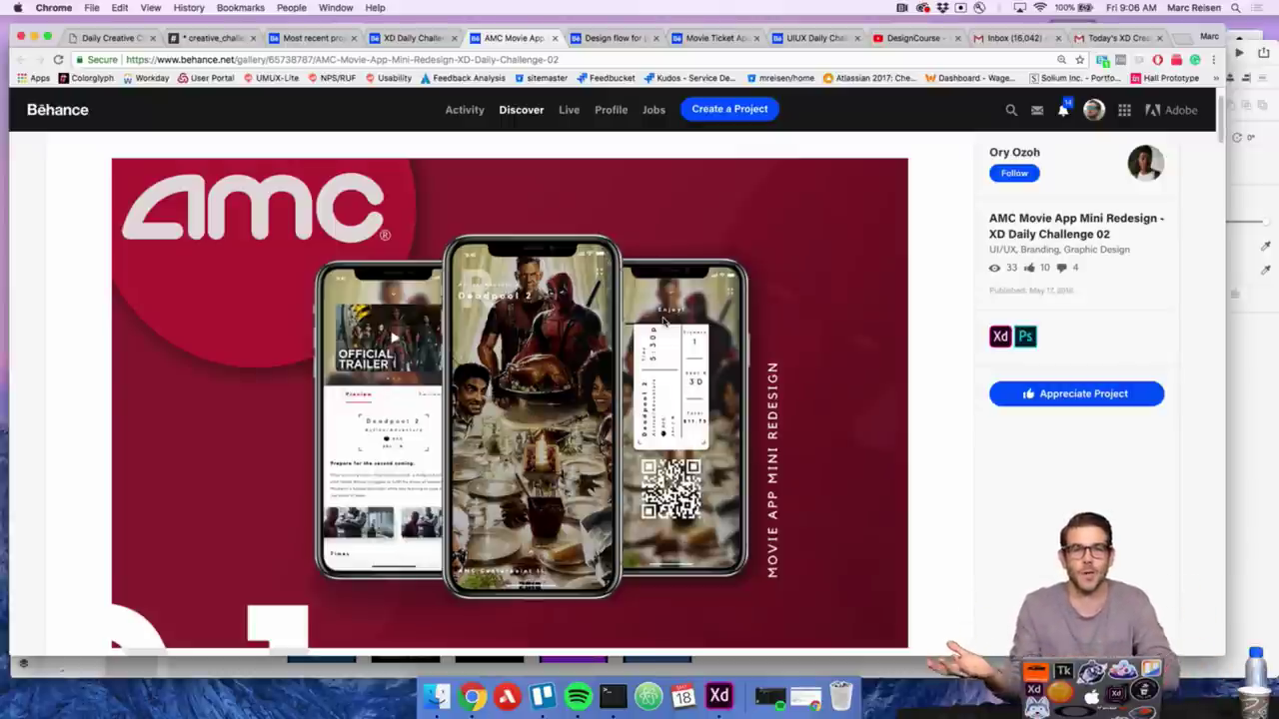
{"action": "scroll", "coordinate": [665, 319], "scroll_direction": "down", "scroll_amount": 1}
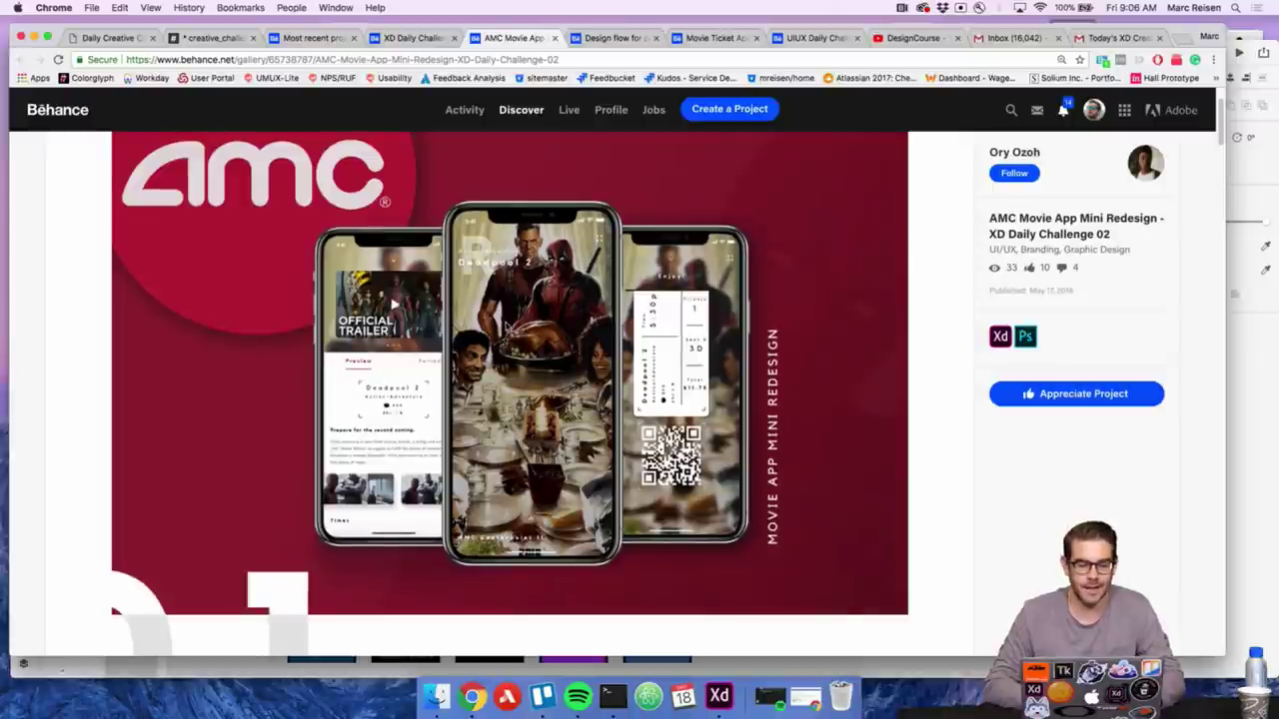
{"action": "scroll", "coordinate": [520, 325], "scroll_direction": "down", "scroll_amount": 1}
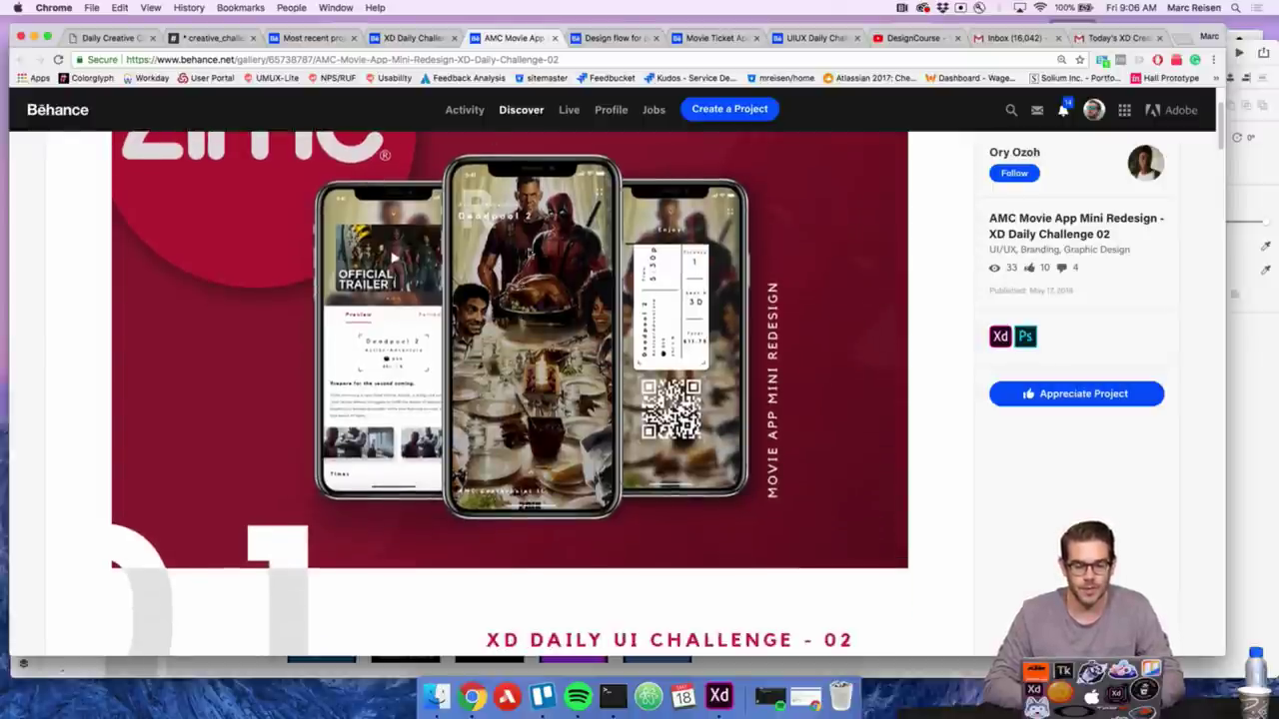
{"action": "scroll", "coordinate": [556, 402], "scroll_direction": "up", "scroll_amount": 3}
{"action": "scroll", "coordinate": [556, 402], "scroll_direction": "down", "scroll_amount": 2}
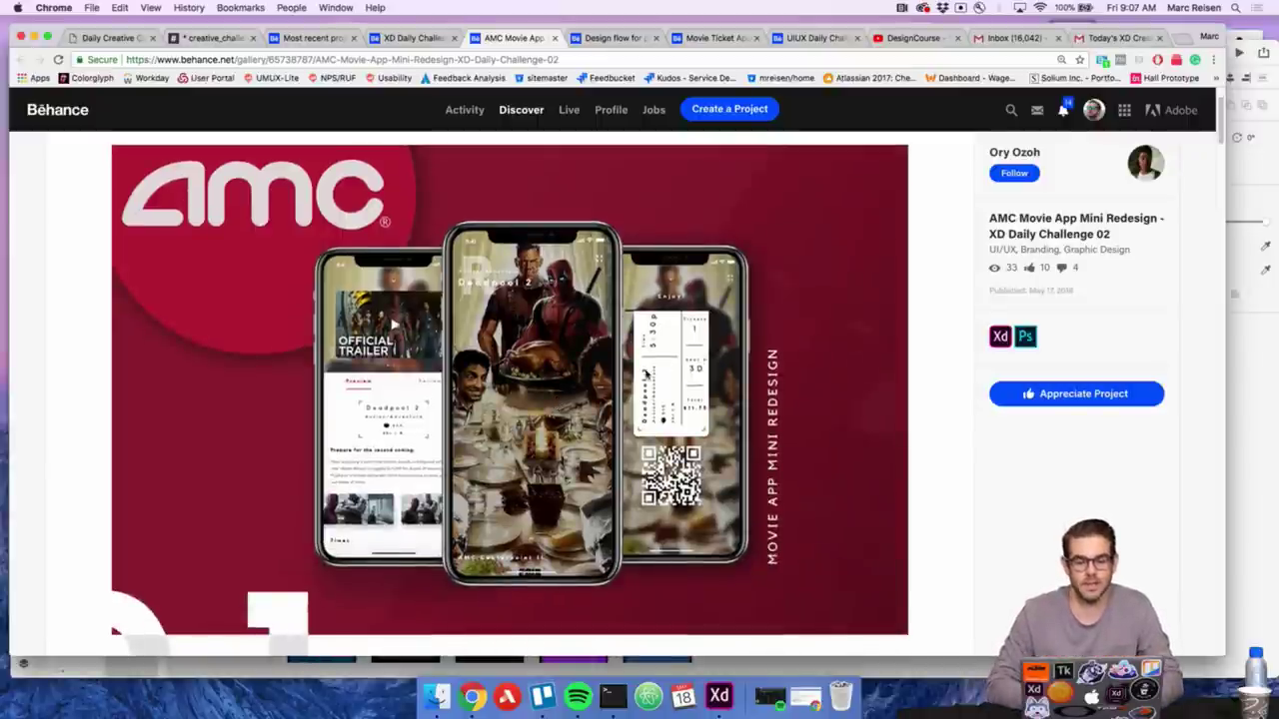
{"action": "scroll", "coordinate": [556, 402], "scroll_direction": "down", "scroll_amount": 1}
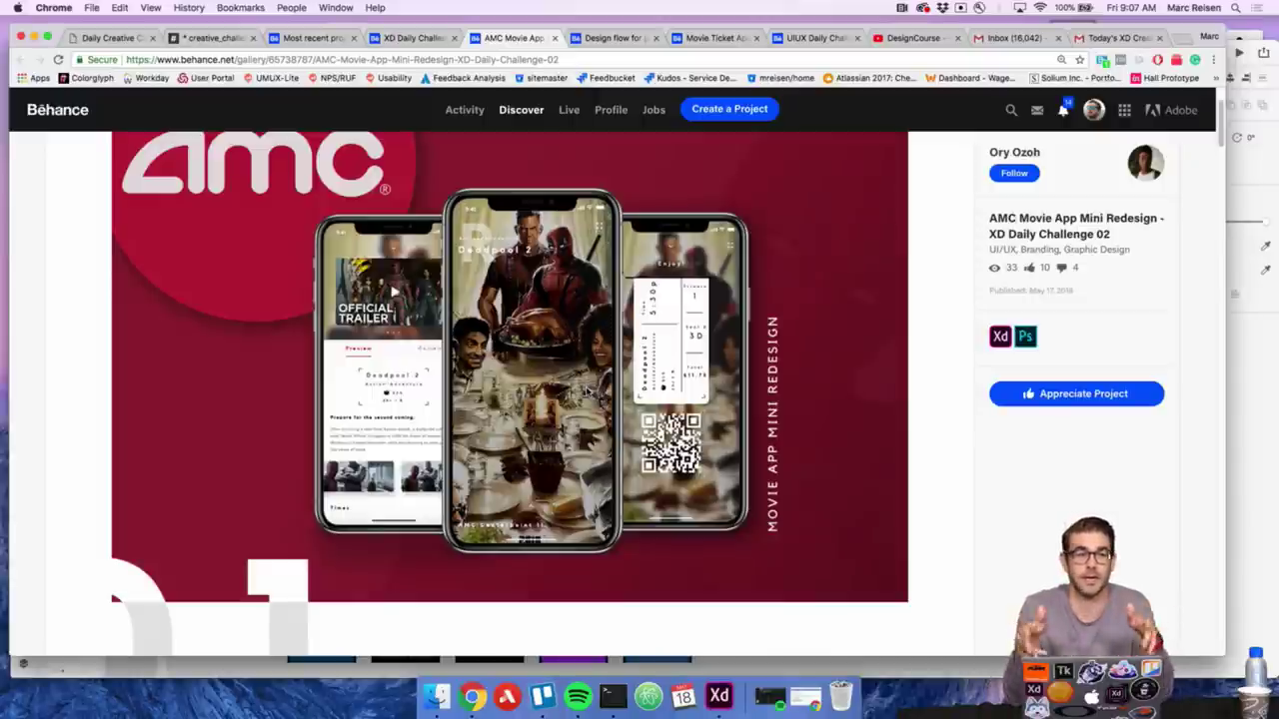
{"action": "scroll", "coordinate": [588, 391], "scroll_direction": "down", "scroll_amount": 2}
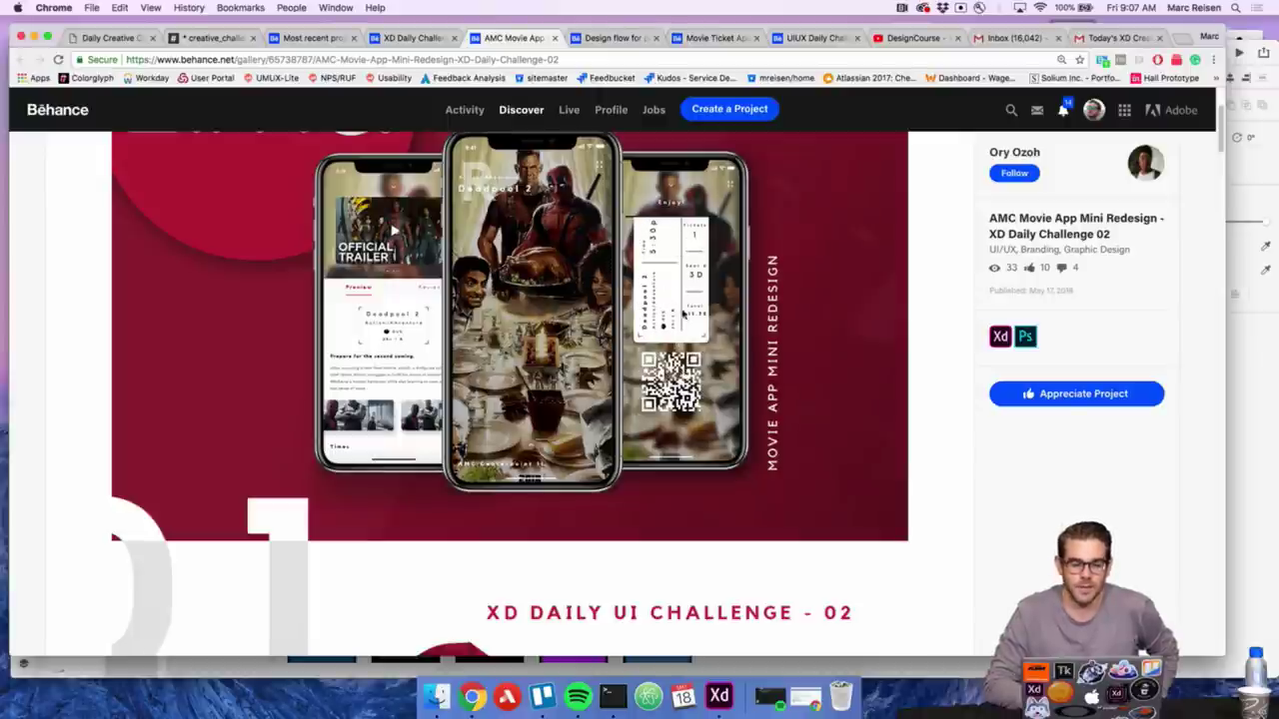
{"action": "scroll", "coordinate": [684, 313], "scroll_direction": "down", "scroll_amount": 2}
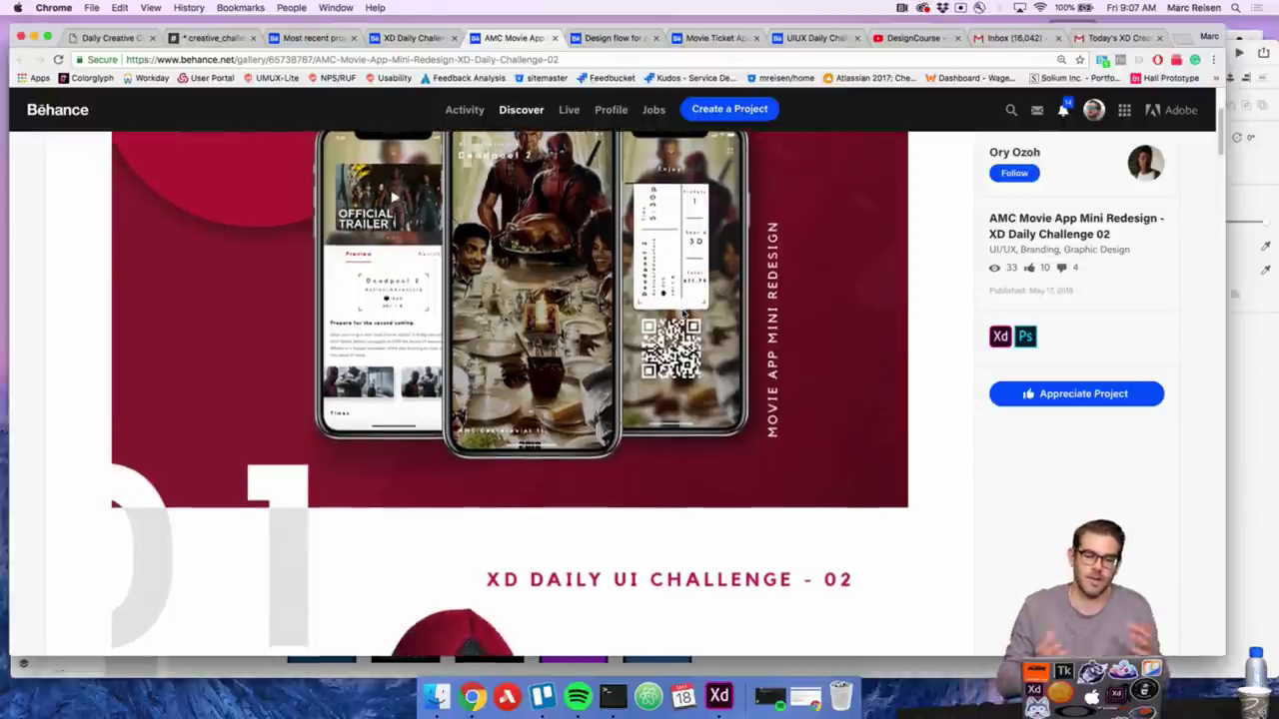
{"action": "scroll", "coordinate": [683, 313], "scroll_direction": "down", "scroll_amount": 9}
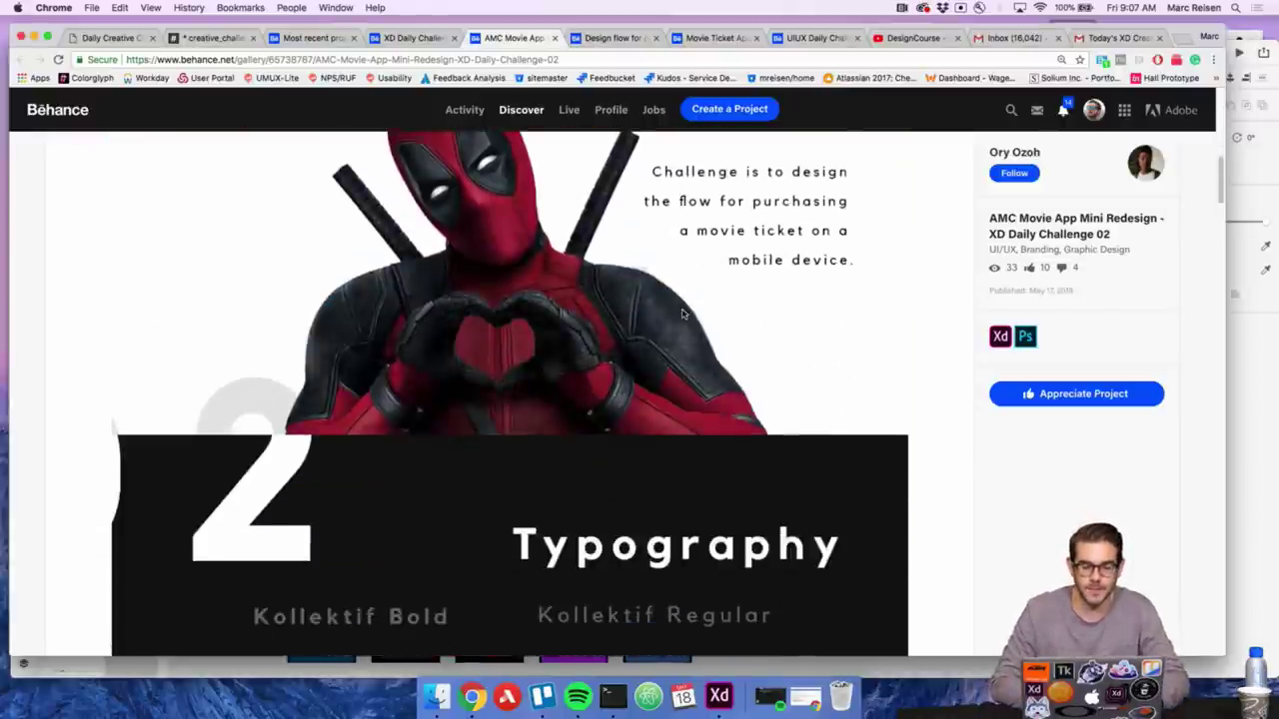
Review the AMC Movie App user flow mockups and appreciate the project, raising its count to 11
{"action": "scroll", "coordinate": [683, 313], "scroll_direction": "down", "scroll_amount": 10}
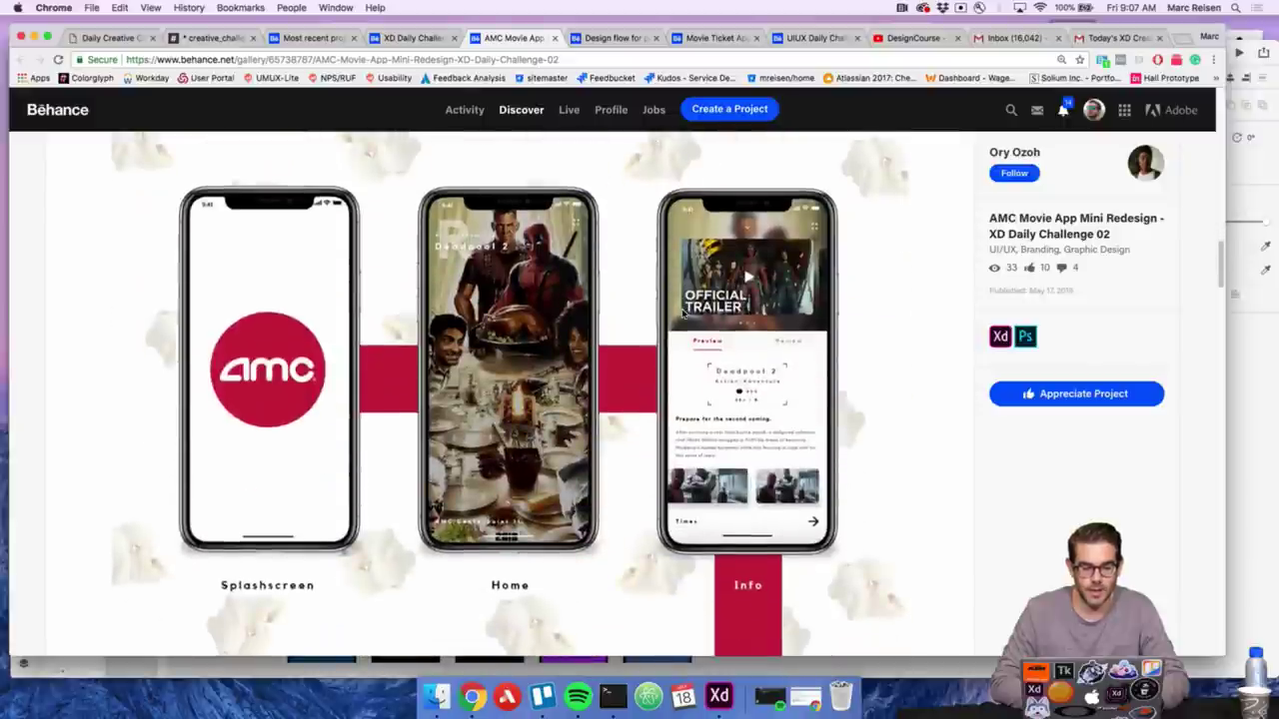
{"action": "scroll", "coordinate": [683, 313], "scroll_direction": "down", "scroll_amount": 1}
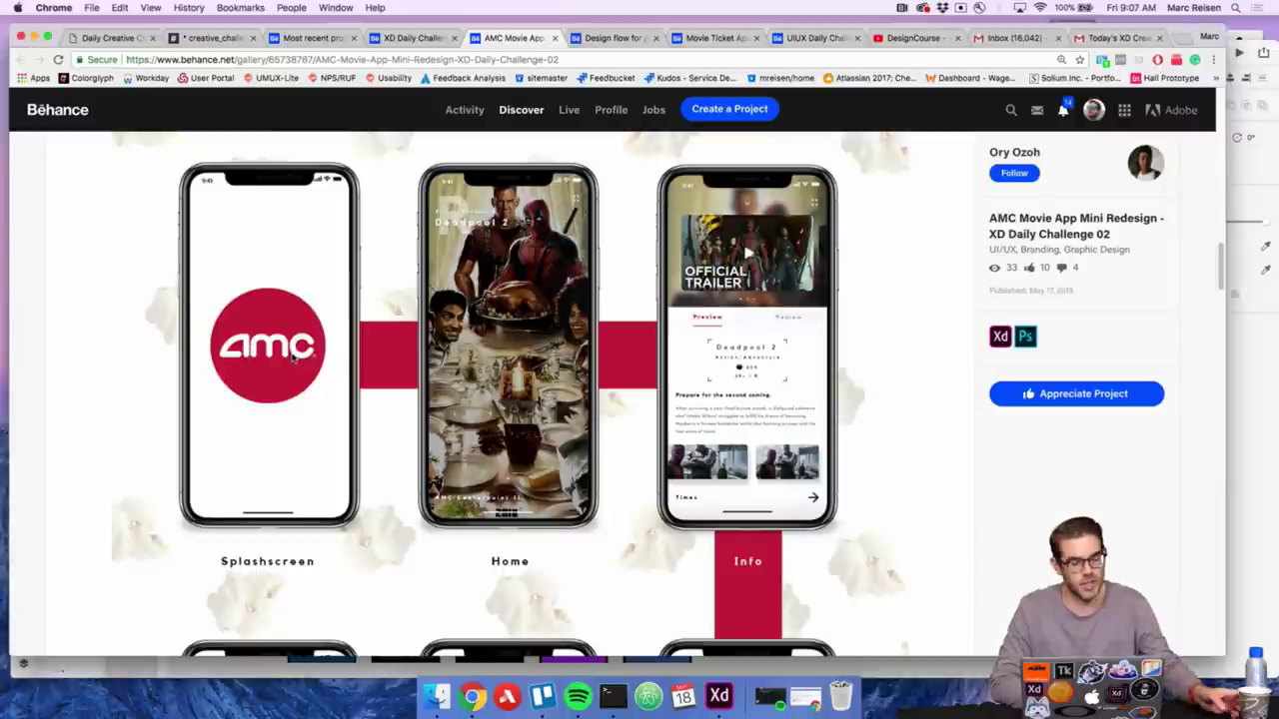
{"action": "scroll", "coordinate": [465, 404], "scroll_direction": "down", "scroll_amount": 5}
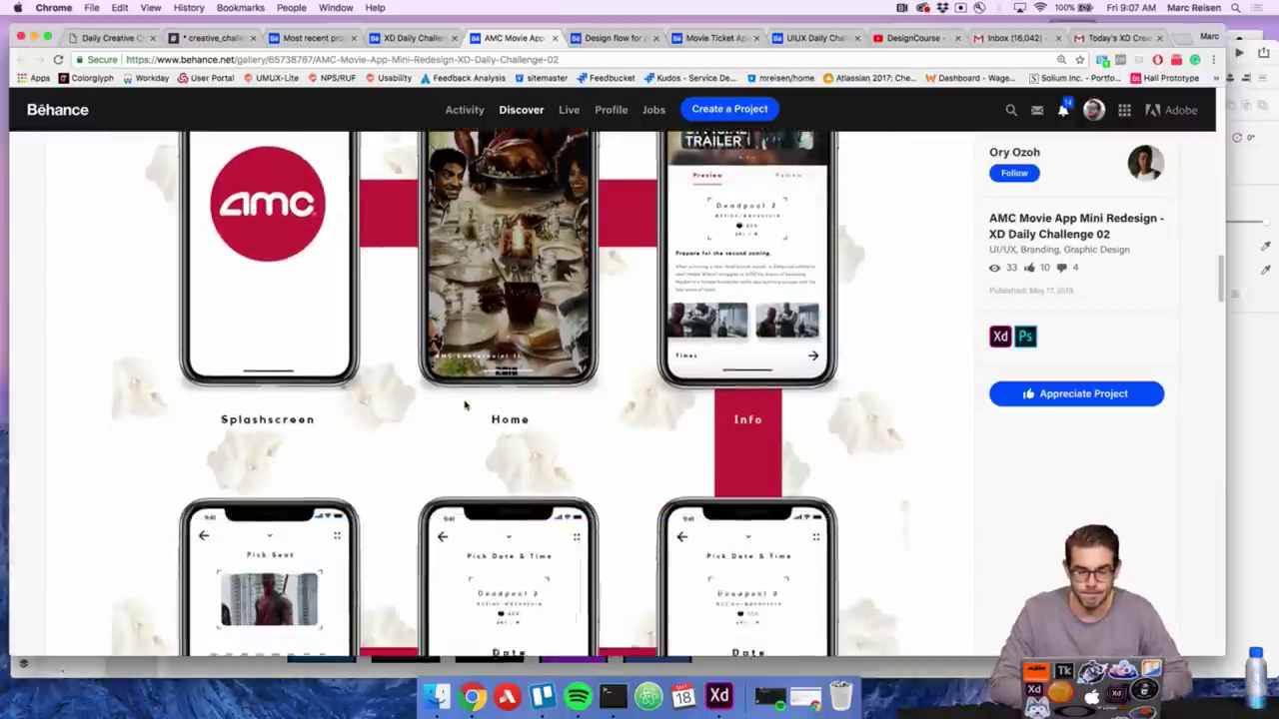
{"action": "scroll", "coordinate": [465, 405], "scroll_direction": "down", "scroll_amount": 5}
{"action": "scroll", "coordinate": [465, 405], "scroll_direction": "down", "scroll_amount": 2}
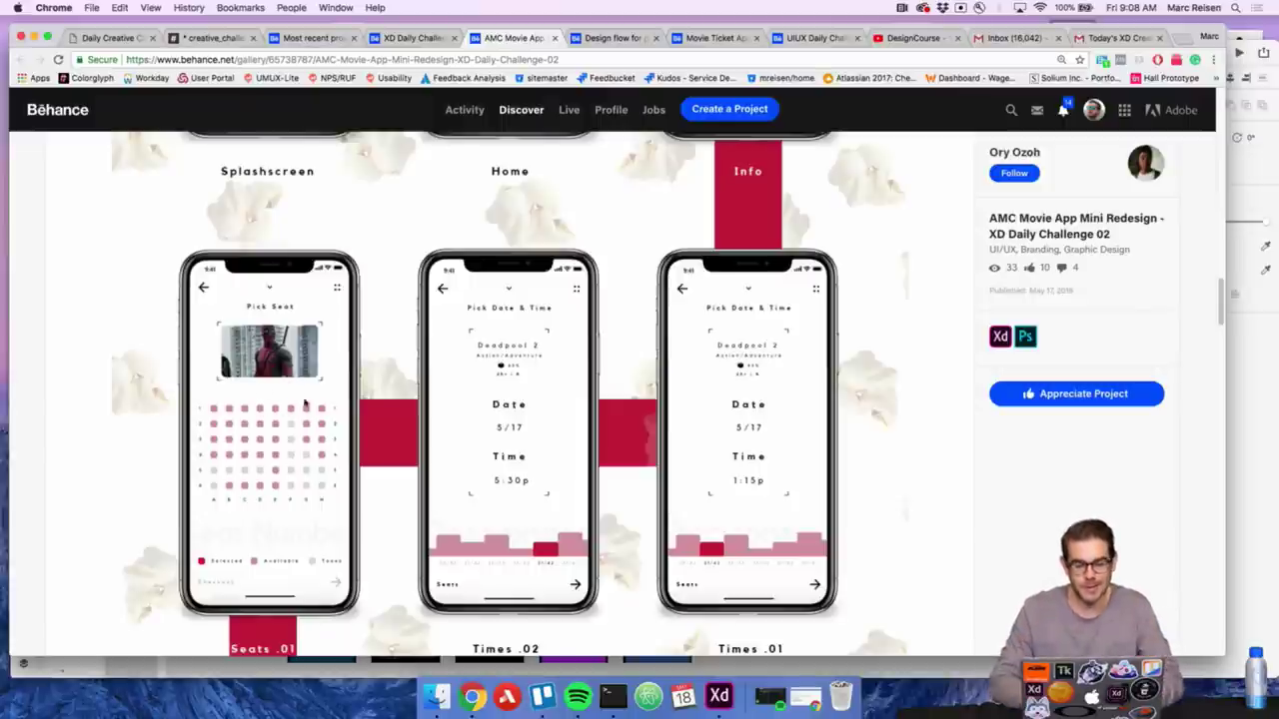
{"action": "scroll", "coordinate": [449, 416], "scroll_direction": "down", "scroll_amount": 10}
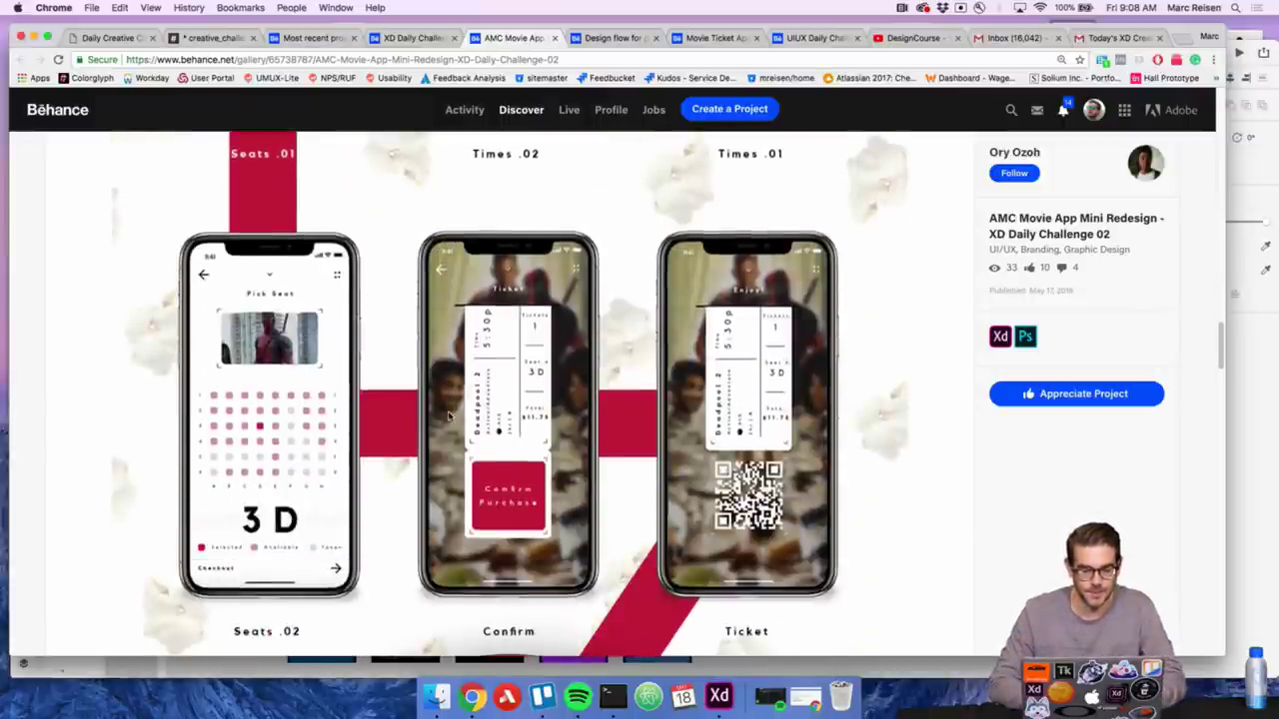
{"action": "scroll", "coordinate": [448, 413], "scroll_direction": "down", "scroll_amount": 15}
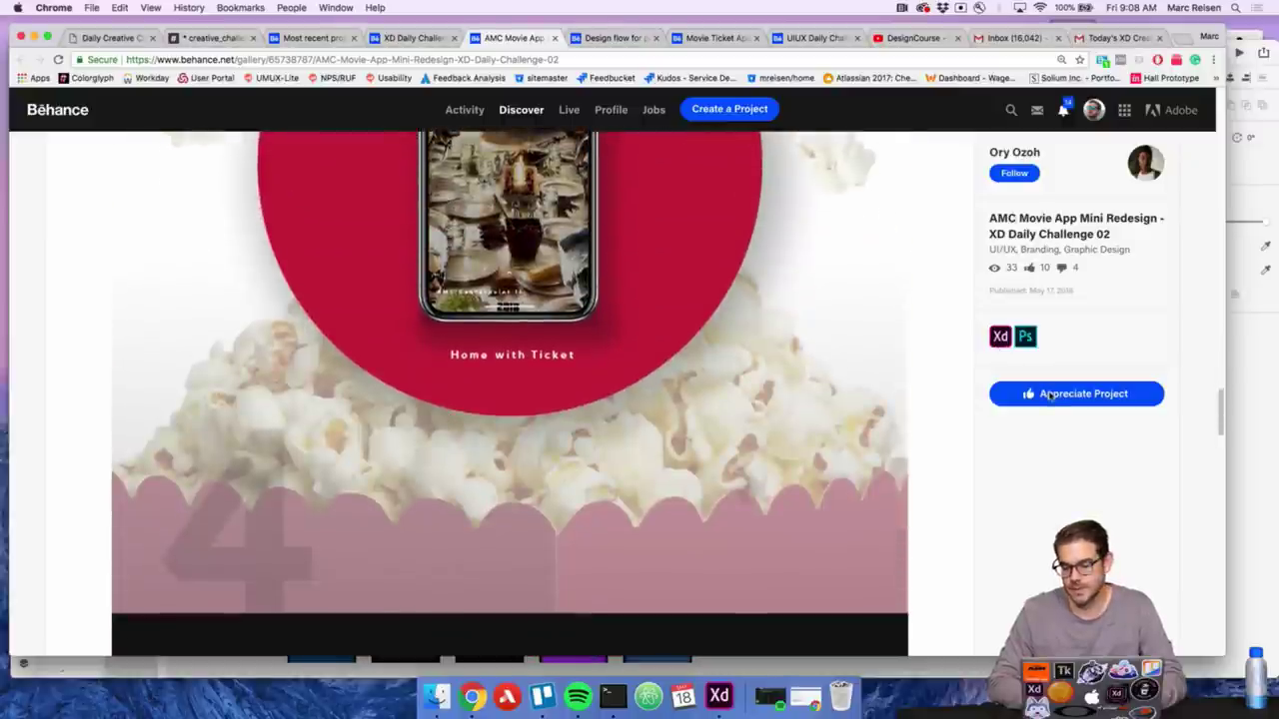
{"action": "left_click", "coordinate": [1048, 395]}
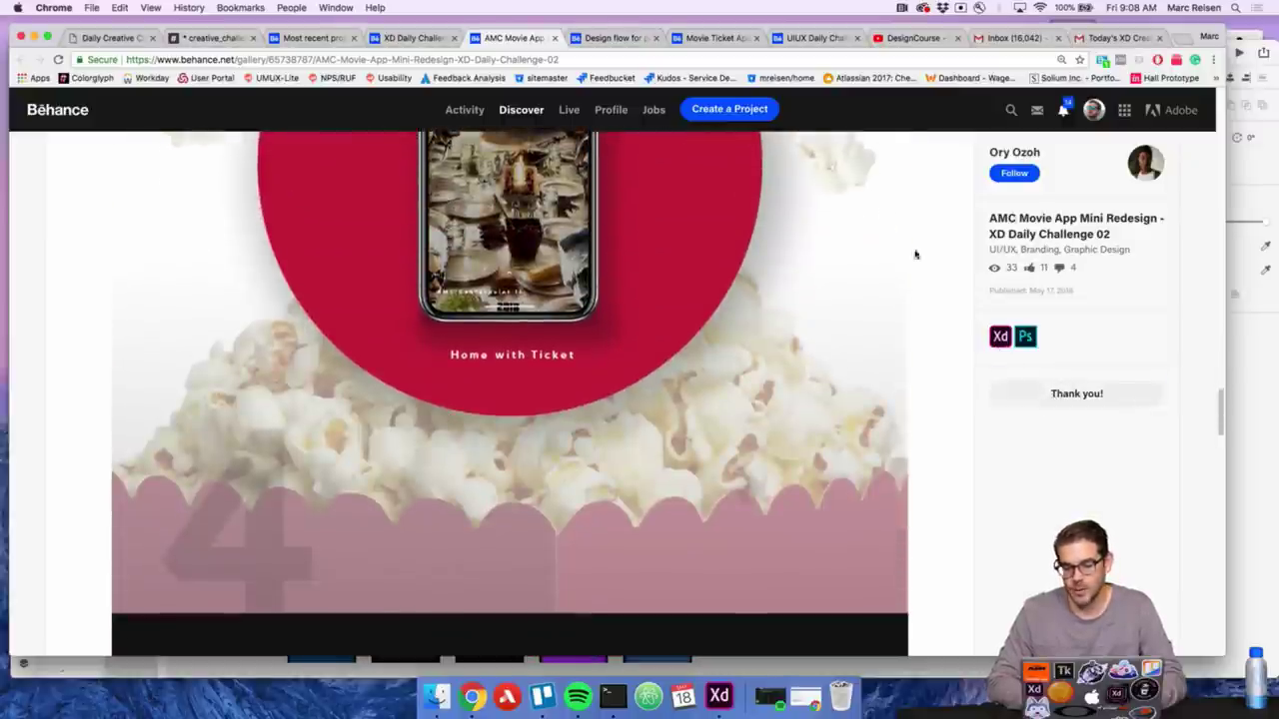
Open the 'Design flow for purchasing a movie ticket' project and scroll to its With Mockup seat-selection screens
{"action": "left_click", "coordinate": [619, 37]}
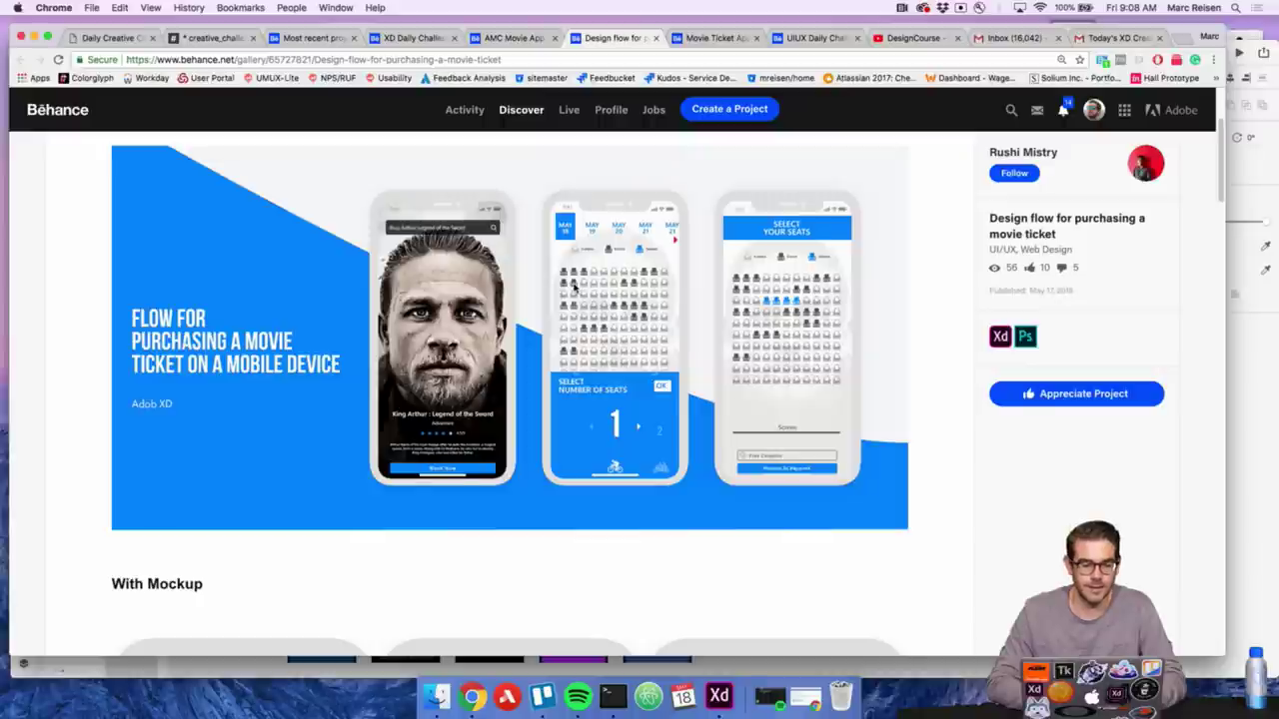
{"action": "scroll", "coordinate": [574, 288], "scroll_direction": "down", "scroll_amount": 3}
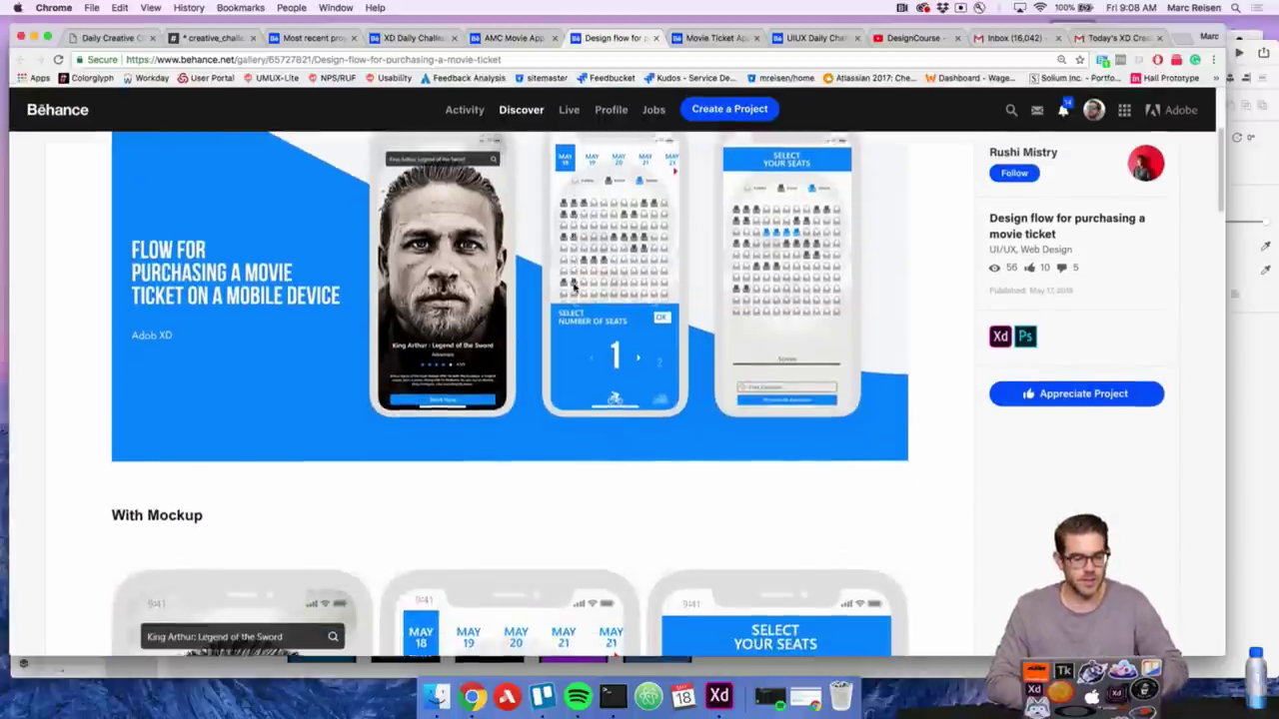
{"action": "scroll", "coordinate": [575, 288], "scroll_direction": "up", "scroll_amount": 3}
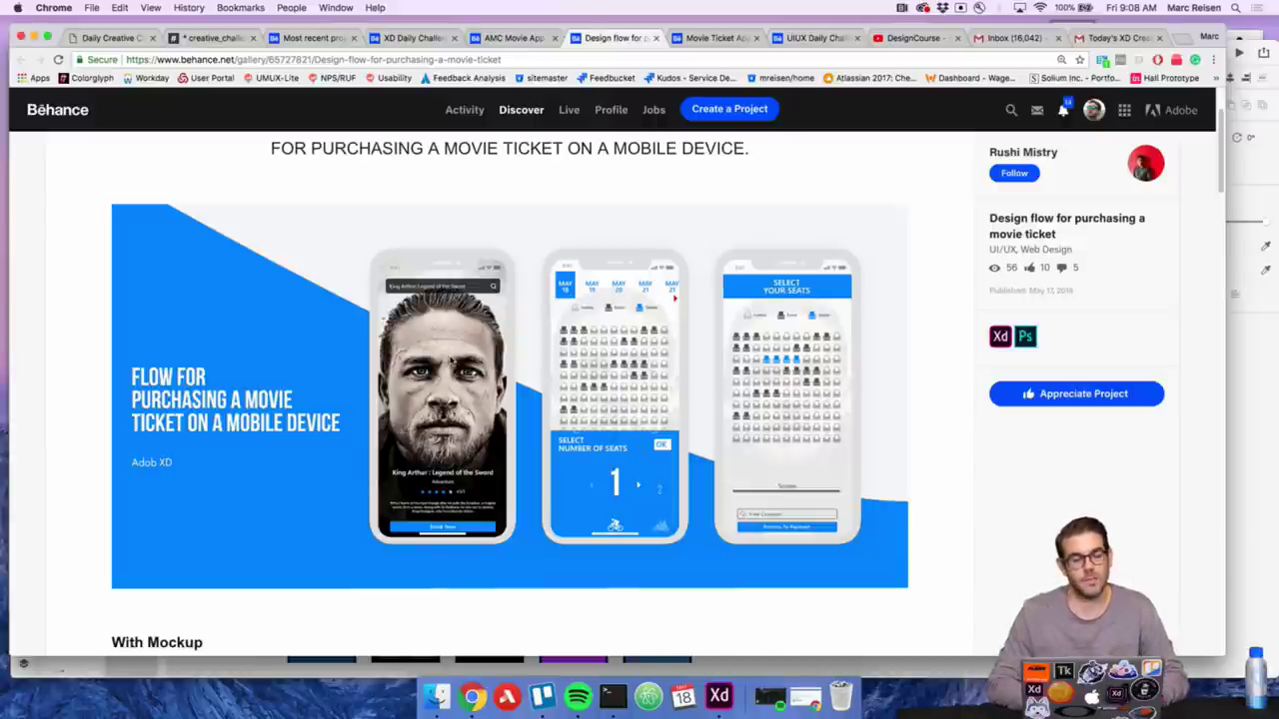
{"action": "scroll", "coordinate": [459, 359], "scroll_direction": "down", "scroll_amount": 1}
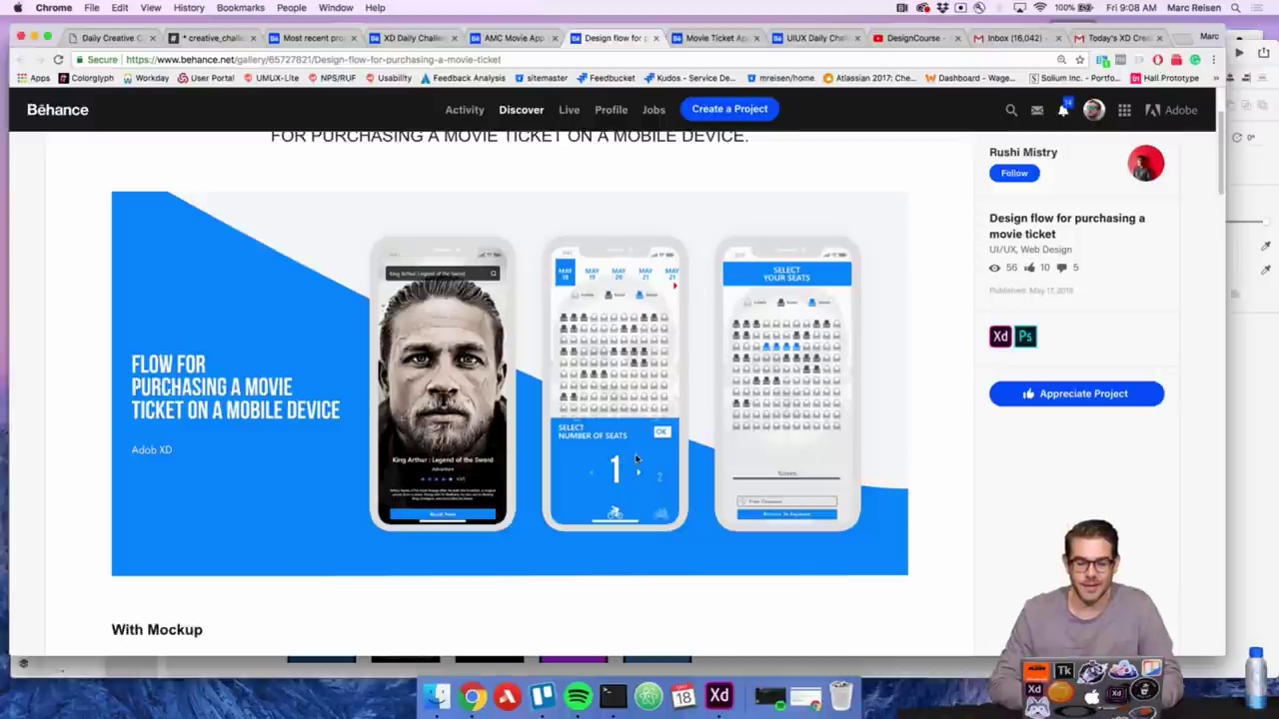
{"action": "scroll", "coordinate": [645, 437], "scroll_direction": "down", "scroll_amount": 2}
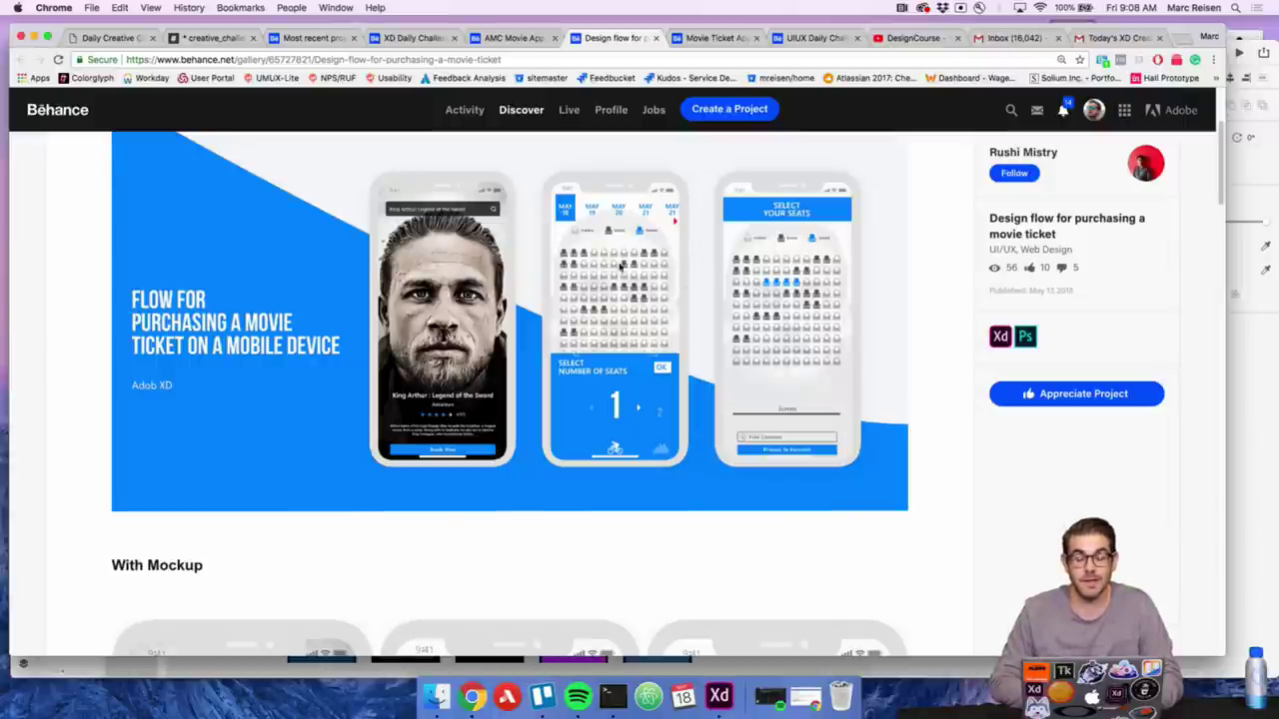
{"action": "scroll", "coordinate": [639, 298], "scroll_direction": "down", "scroll_amount": 10}
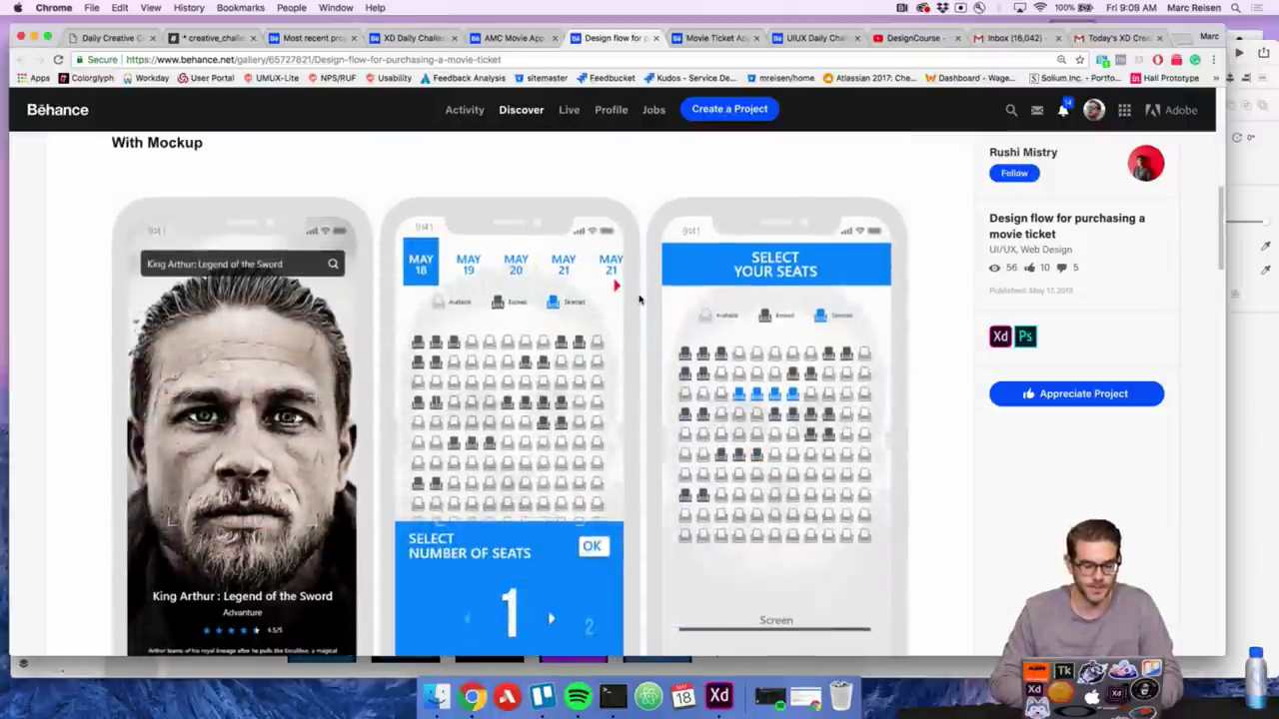
Scroll to the bottom of the movie ticket design flow project and appreciate it, raising its count to 11
{"action": "scroll", "coordinate": [639, 297], "scroll_direction": "up", "scroll_amount": 4}
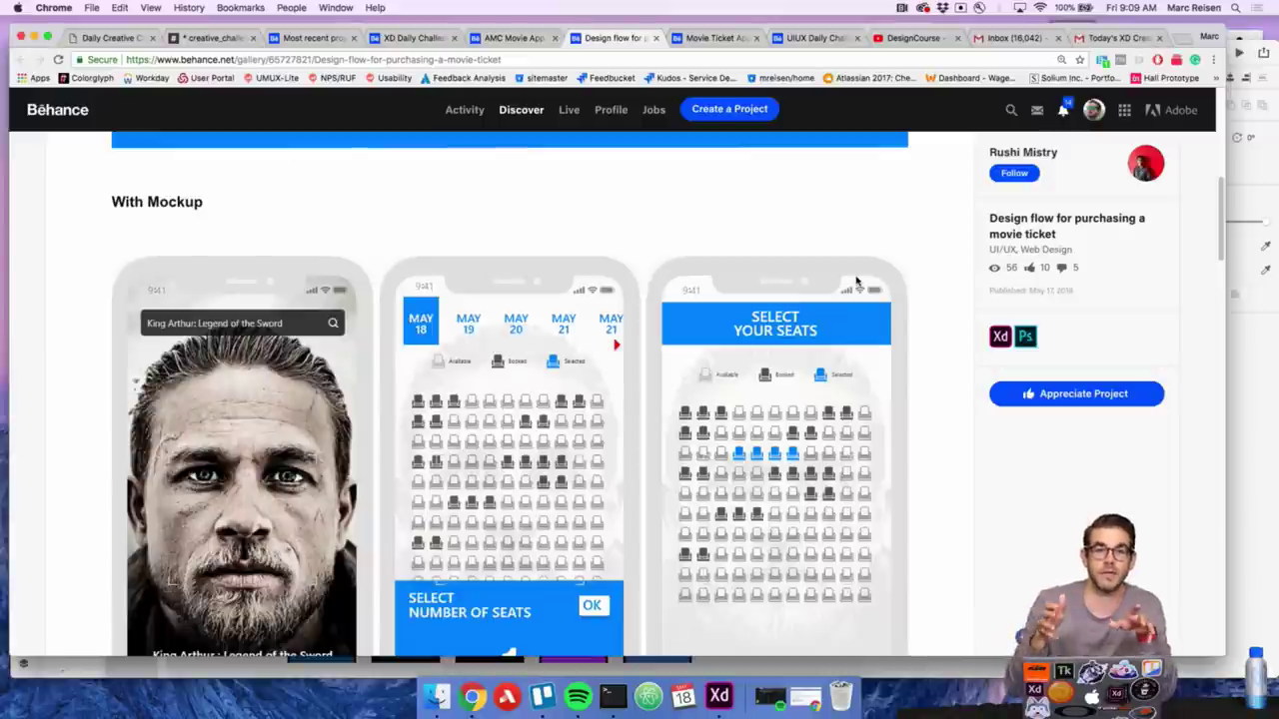
{"action": "scroll", "coordinate": [856, 283], "scroll_direction": "down", "scroll_amount": 6}
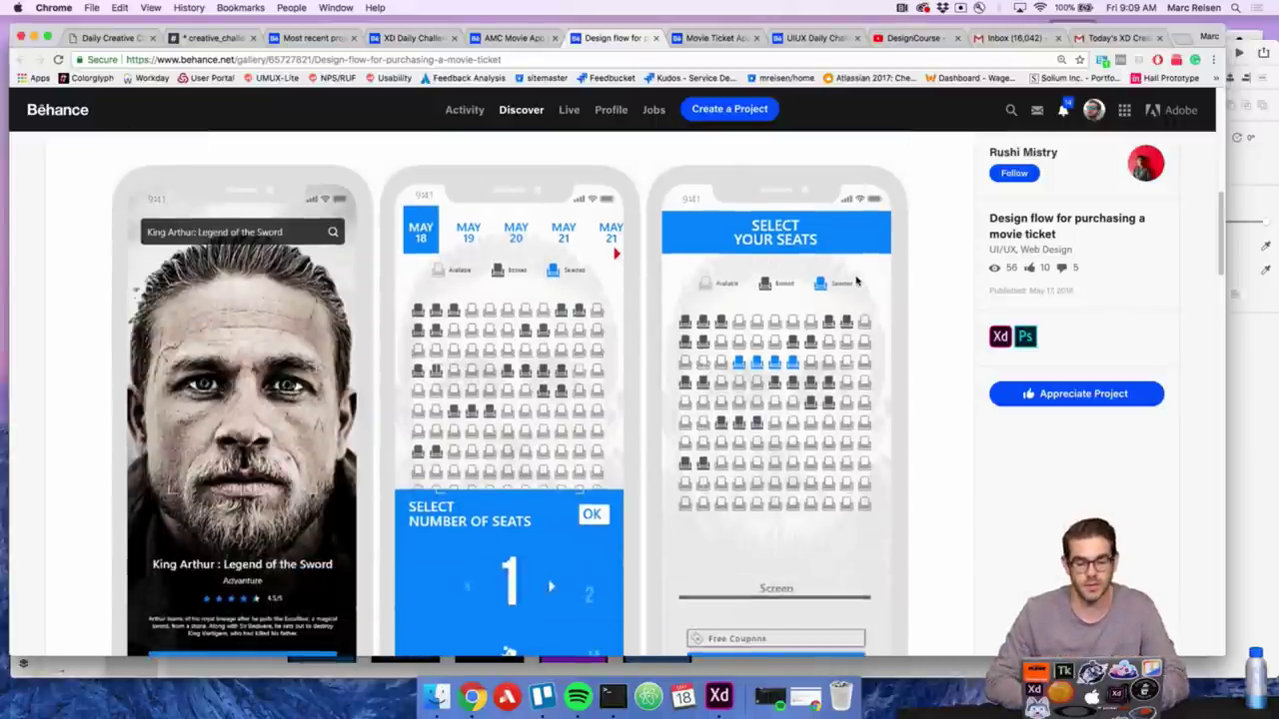
{"action": "scroll", "coordinate": [756, 339], "scroll_direction": "down", "scroll_amount": 10}
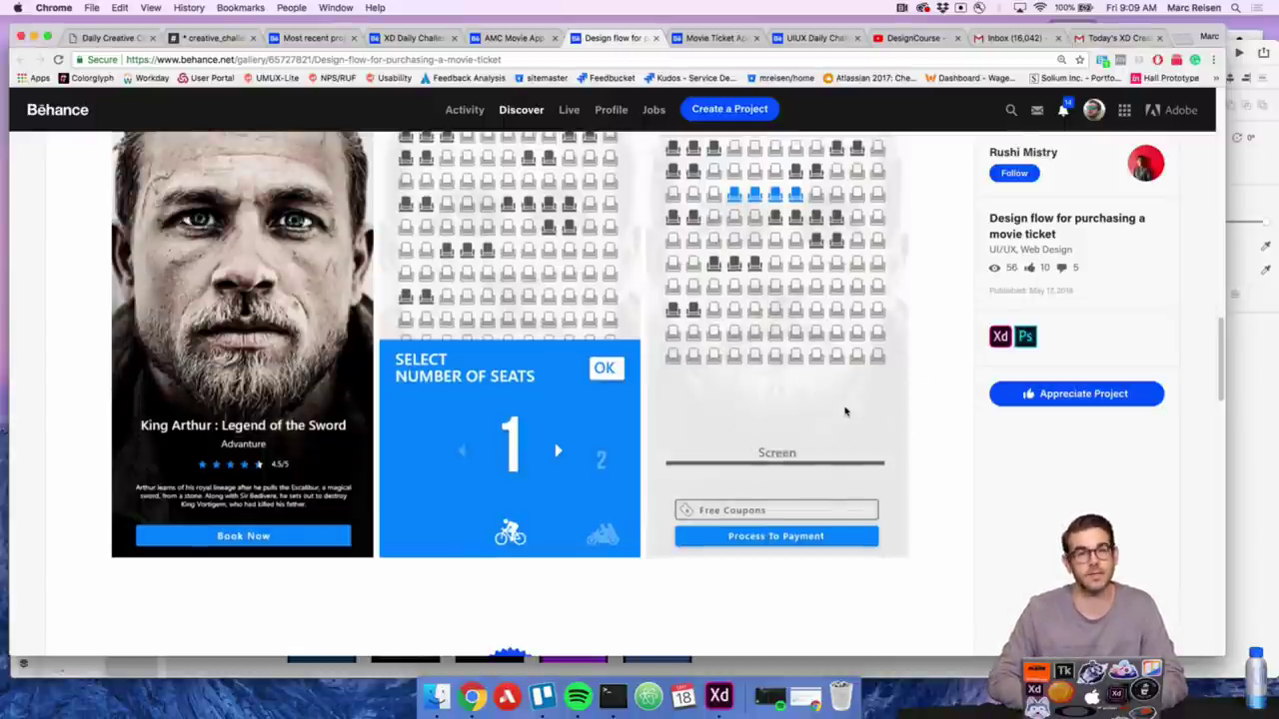
{"action": "scroll", "coordinate": [845, 409], "scroll_direction": "down", "scroll_amount": 3}
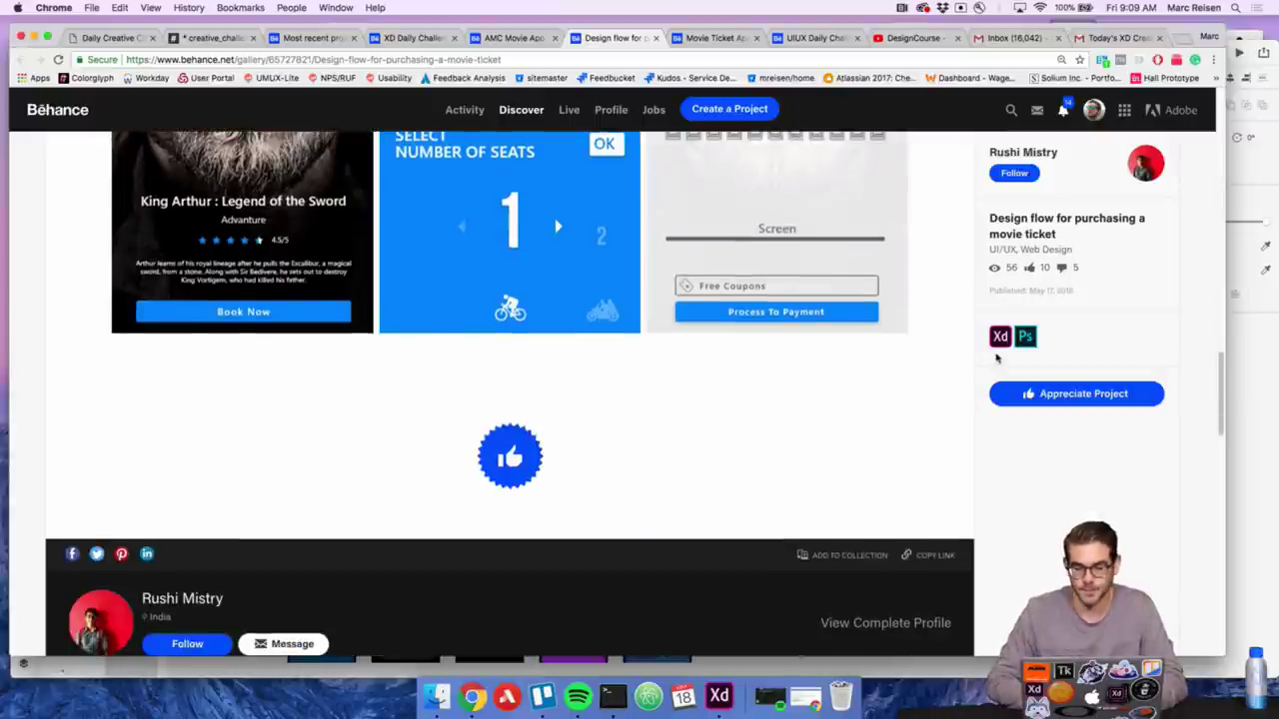
{"action": "left_click", "coordinate": [1109, 397]}
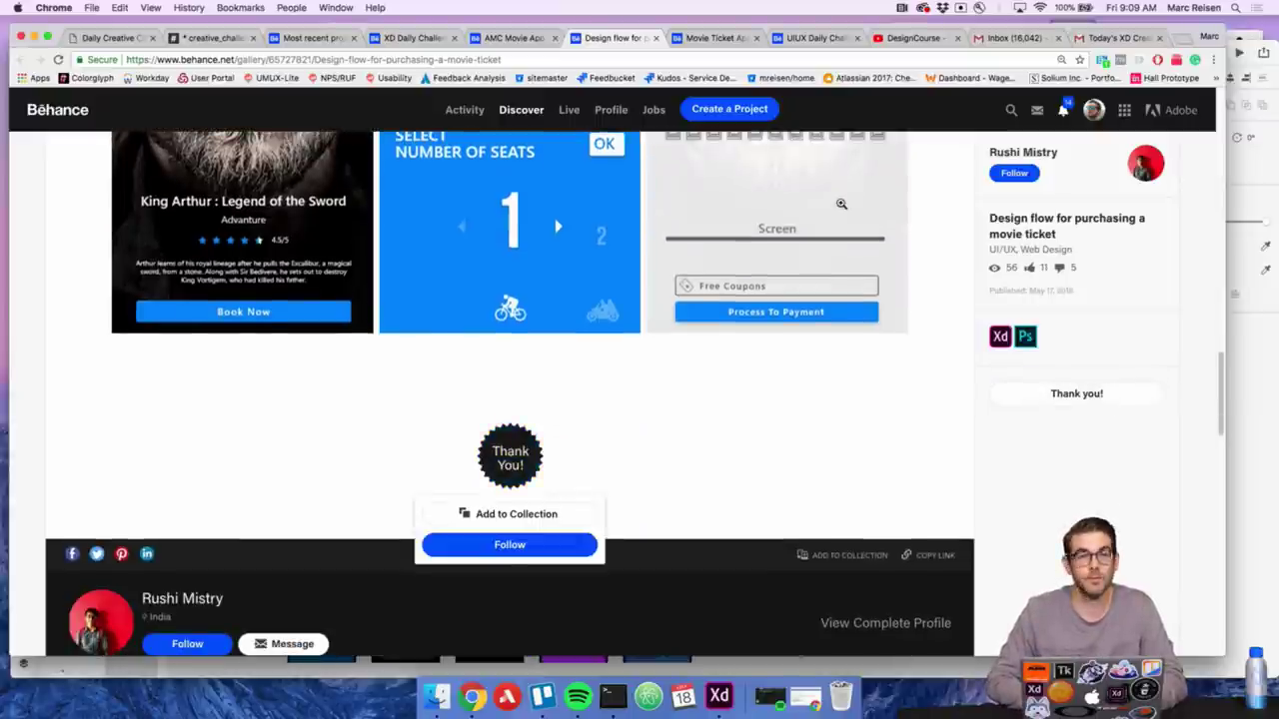
Open the Movie Ticket App project and look through its pictix login and overview screens
{"action": "left_click", "coordinate": [721, 37]}
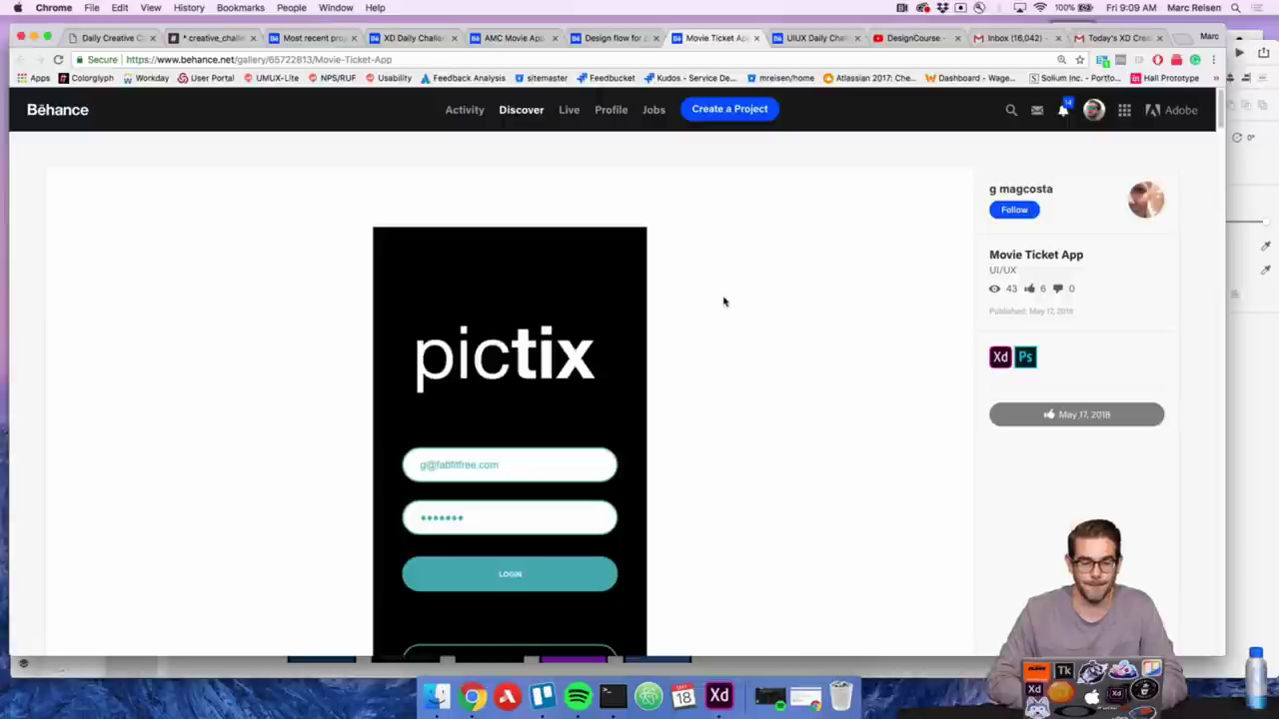
{"action": "scroll", "coordinate": [724, 302], "scroll_direction": "down", "scroll_amount": 2}
{"action": "scroll", "coordinate": [724, 301], "scroll_direction": "up", "scroll_amount": 1}
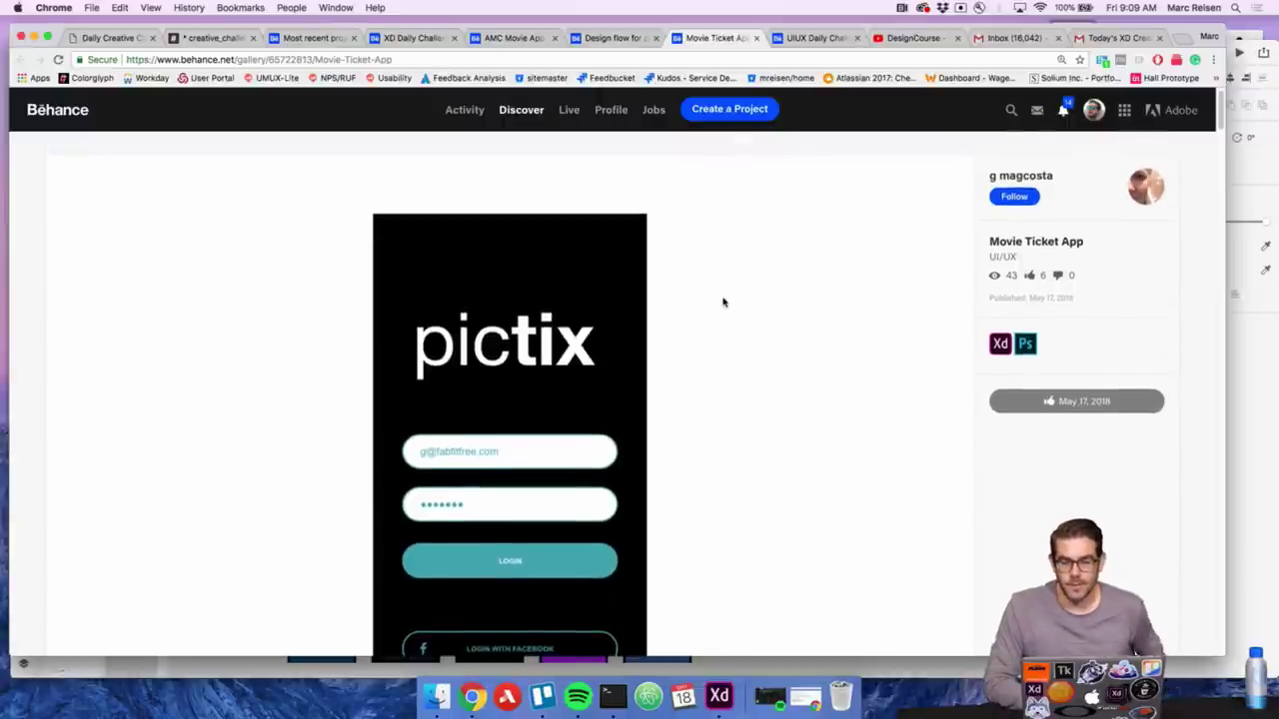
{"action": "scroll", "coordinate": [723, 302], "scroll_direction": "down", "scroll_amount": 4}
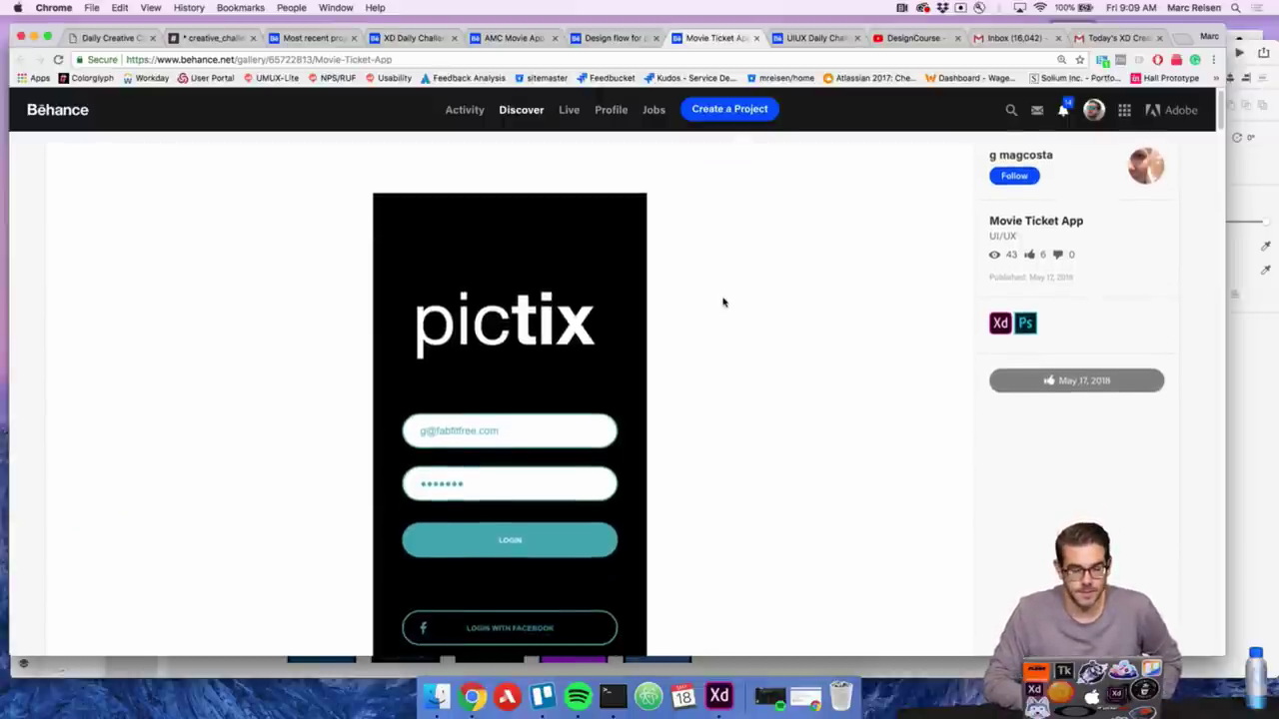
{"action": "scroll", "coordinate": [723, 302], "scroll_direction": "down", "scroll_amount": 4}
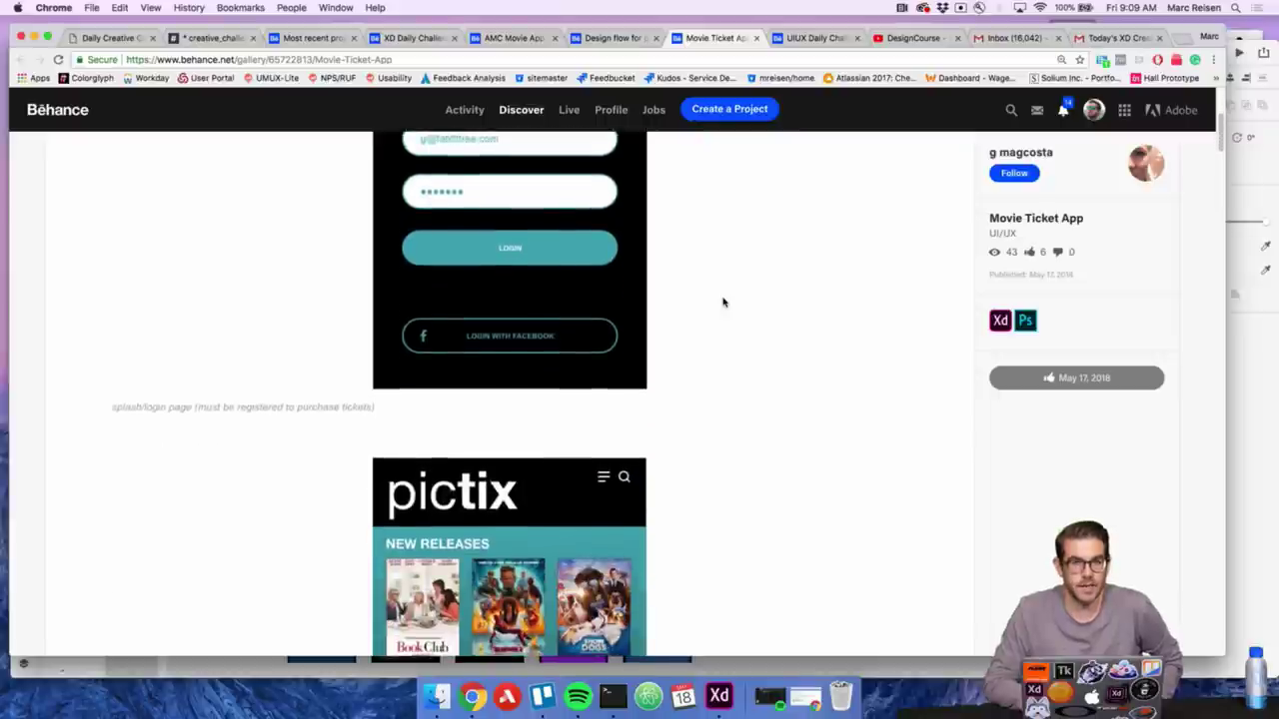
{"action": "scroll", "coordinate": [723, 301], "scroll_direction": "down", "scroll_amount": 10}
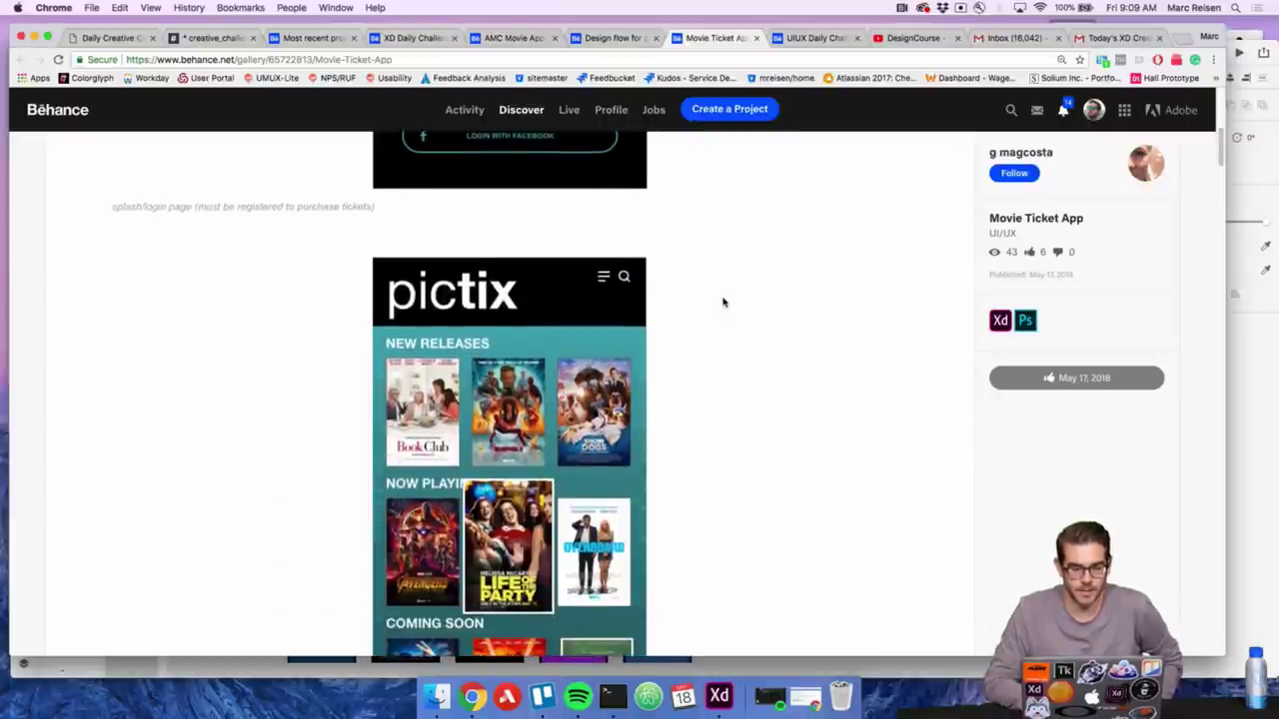
{"action": "scroll", "coordinate": [723, 302], "scroll_direction": "down", "scroll_amount": 14}
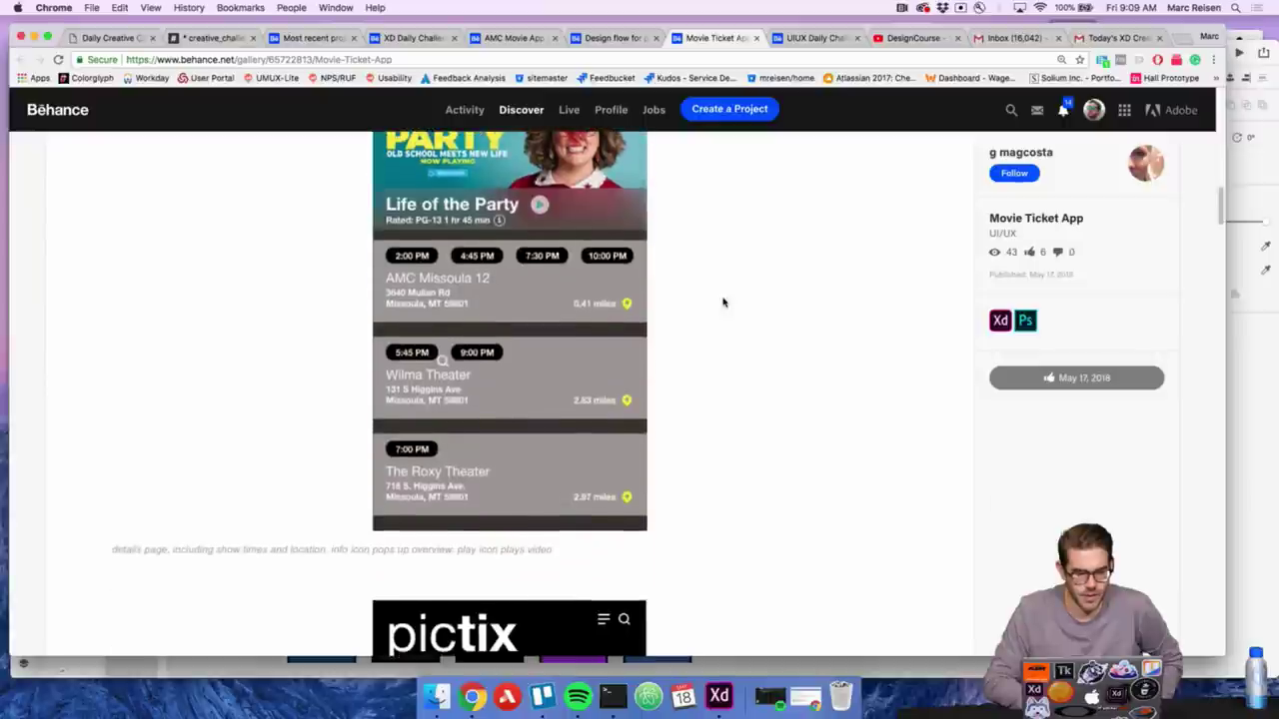
Continue down the Movie Ticket App to the Life of the Party showtimes screen
{"action": "scroll", "coordinate": [640, 253], "scroll_direction": "up", "scroll_amount": 20}
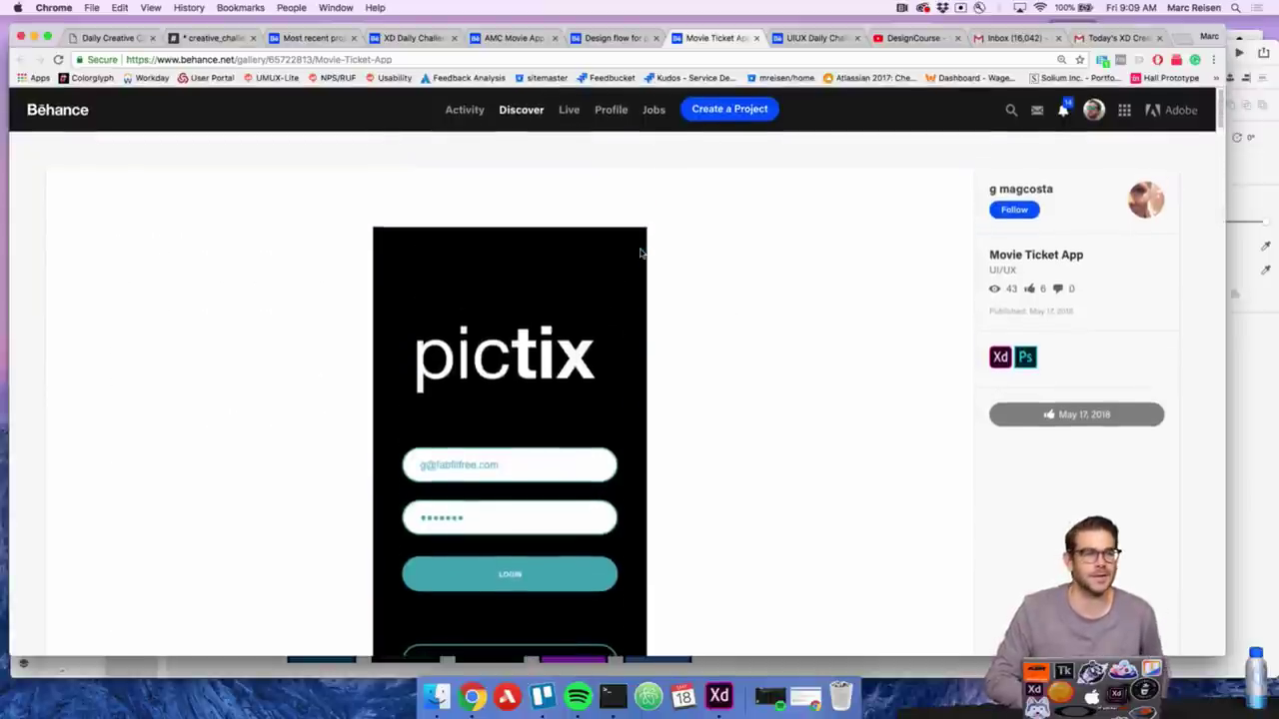
{"action": "scroll", "coordinate": [641, 253], "scroll_direction": "down", "scroll_amount": 2}
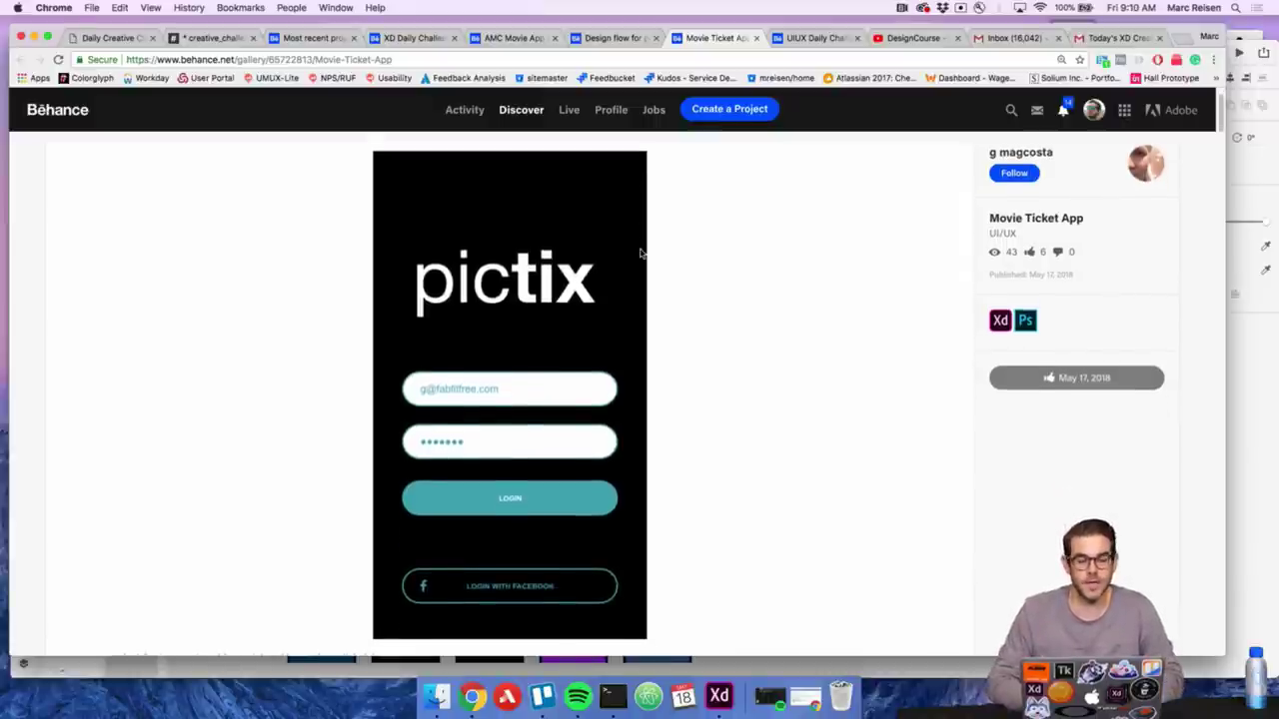
{"action": "scroll", "coordinate": [641, 252], "scroll_direction": "down", "scroll_amount": 1}
{"action": "scroll", "coordinate": [640, 253], "scroll_direction": "down", "scroll_amount": 10}
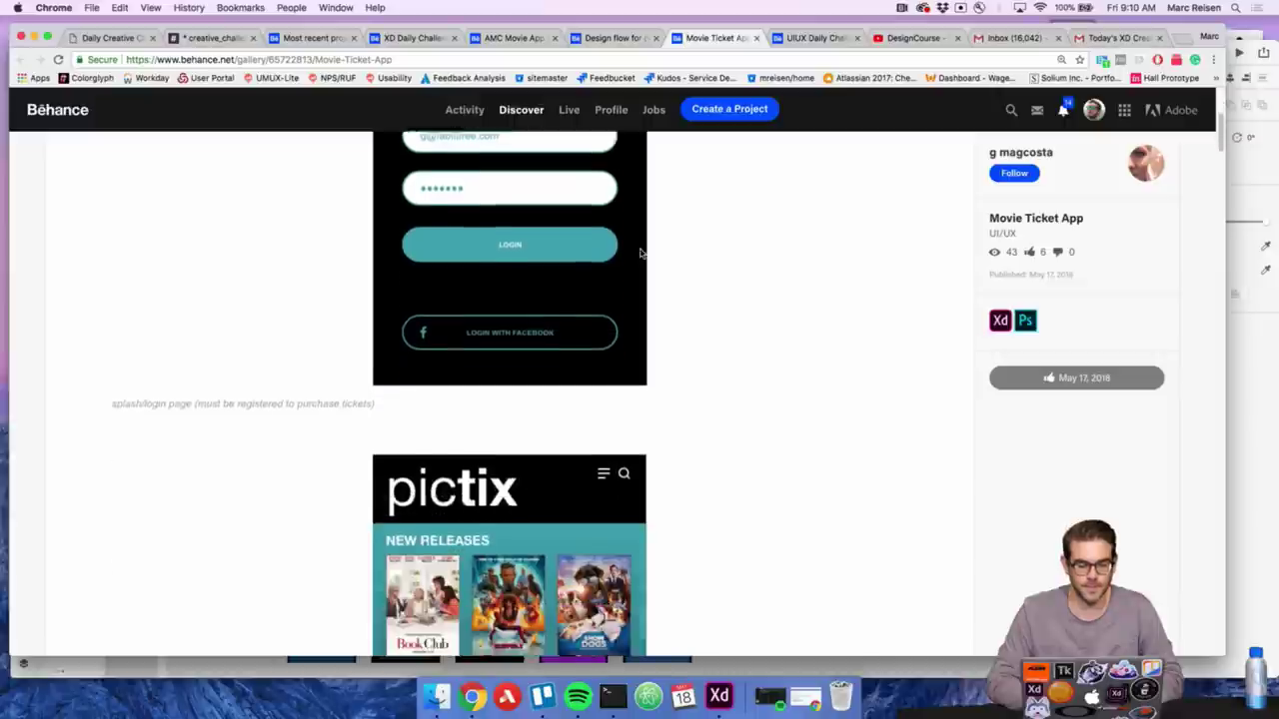
{"action": "scroll", "coordinate": [640, 253], "scroll_direction": "down", "scroll_amount": 3}
{"action": "scroll", "coordinate": [626, 316], "scroll_direction": "up", "scroll_amount": 2}
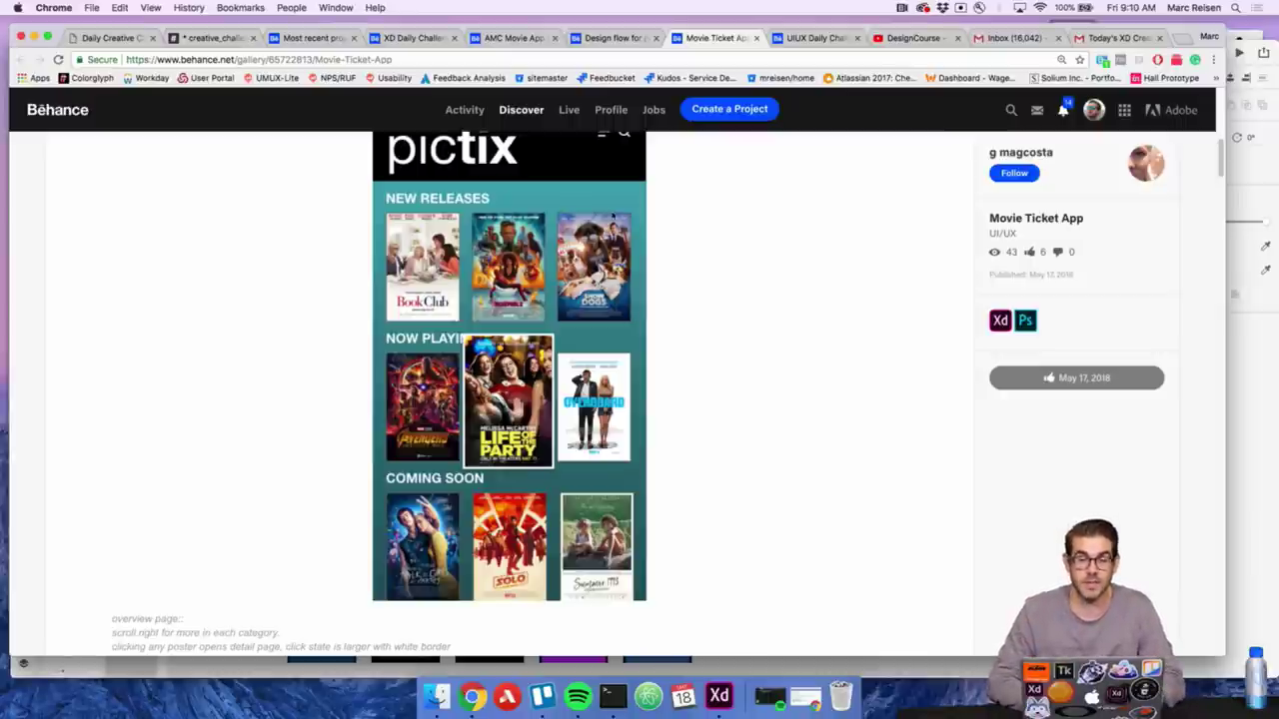
{"action": "scroll", "coordinate": [514, 318], "scroll_direction": "down", "scroll_amount": 10}
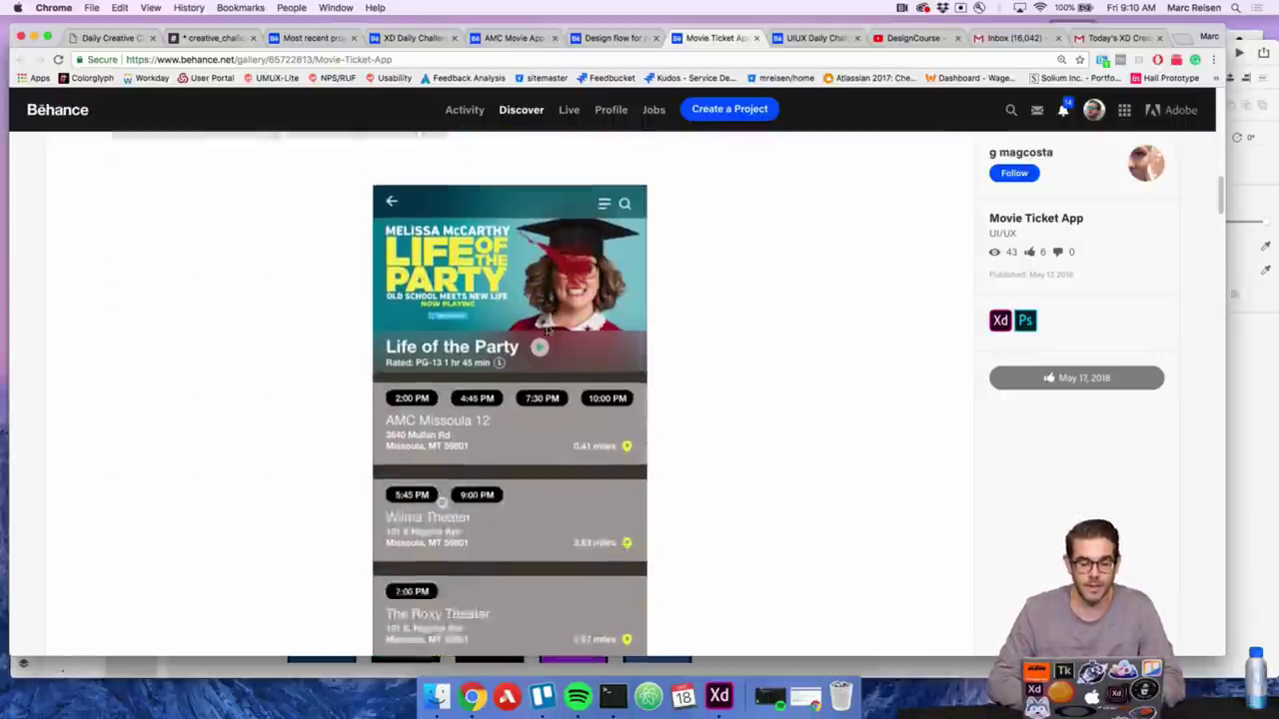
Scroll through the Movie Ticket App's story details, Complete Purchase ticket-quantity and pictix Admit 1 ticket screens
{"action": "scroll", "coordinate": [662, 228], "scroll_direction": "up", "scroll_amount": 3}
{"action": "scroll", "coordinate": [583, 345], "scroll_direction": "down", "scroll_amount": 1}
{"action": "scroll", "coordinate": [582, 345], "scroll_direction": "down", "scroll_amount": 1}
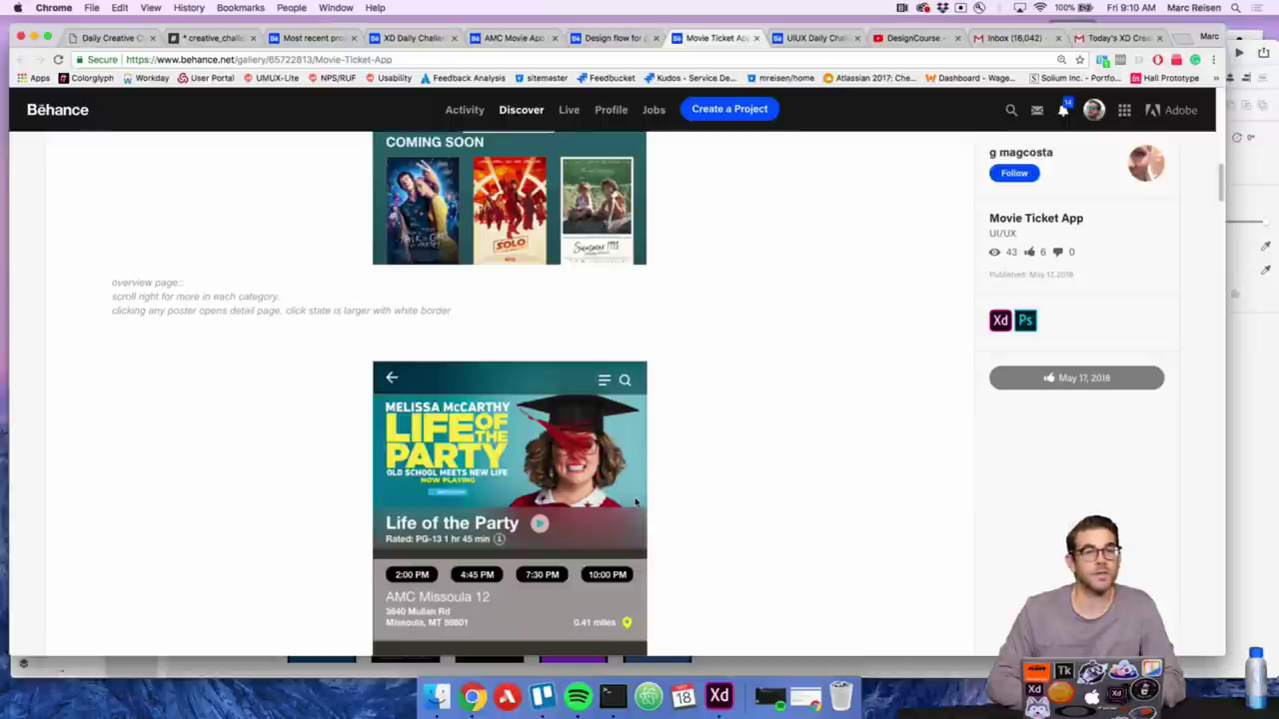
{"action": "scroll", "coordinate": [635, 503], "scroll_direction": "down", "scroll_amount": 2}
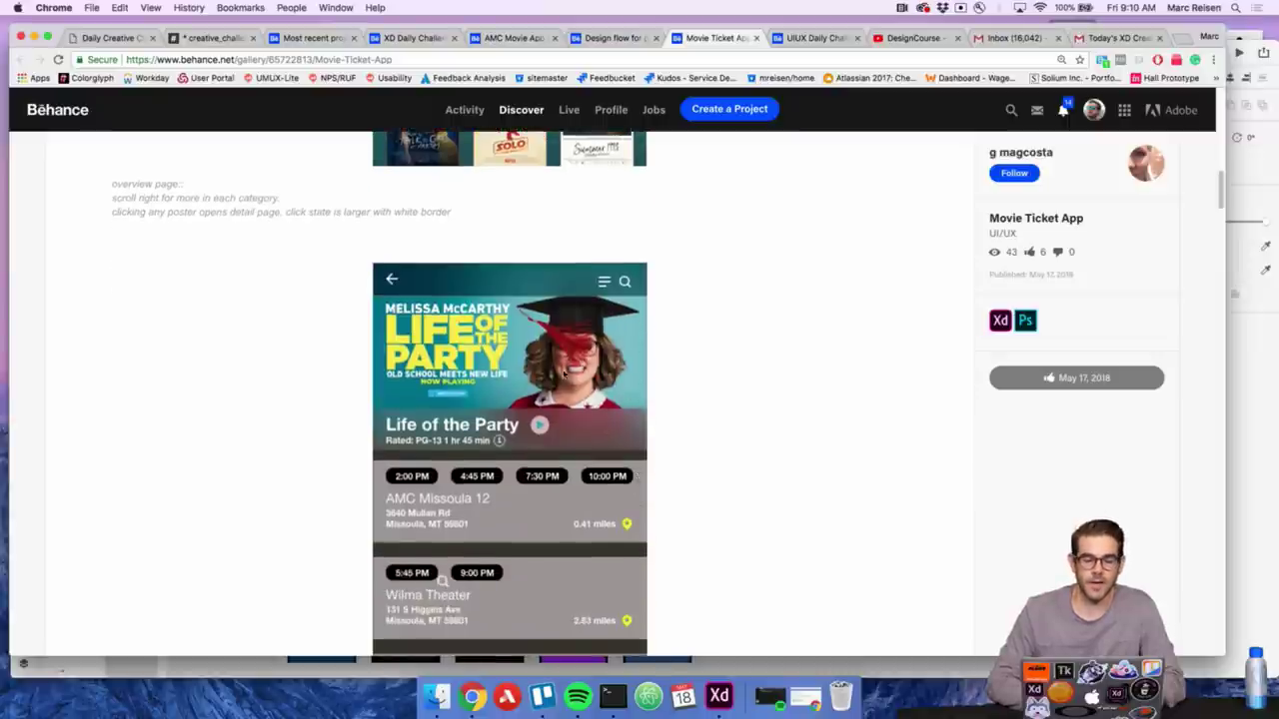
{"action": "scroll", "coordinate": [509, 399], "scroll_direction": "down", "scroll_amount": 3}
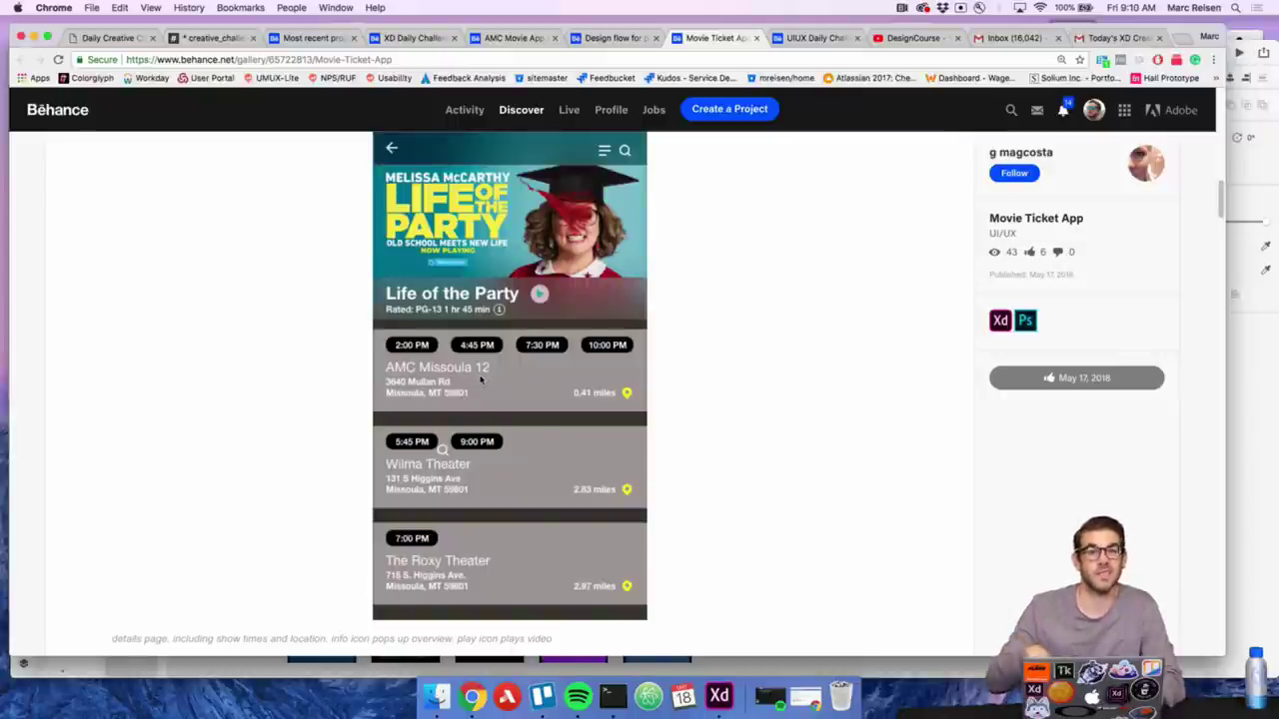
{"action": "scroll", "coordinate": [480, 379], "scroll_direction": "down", "scroll_amount": 6}
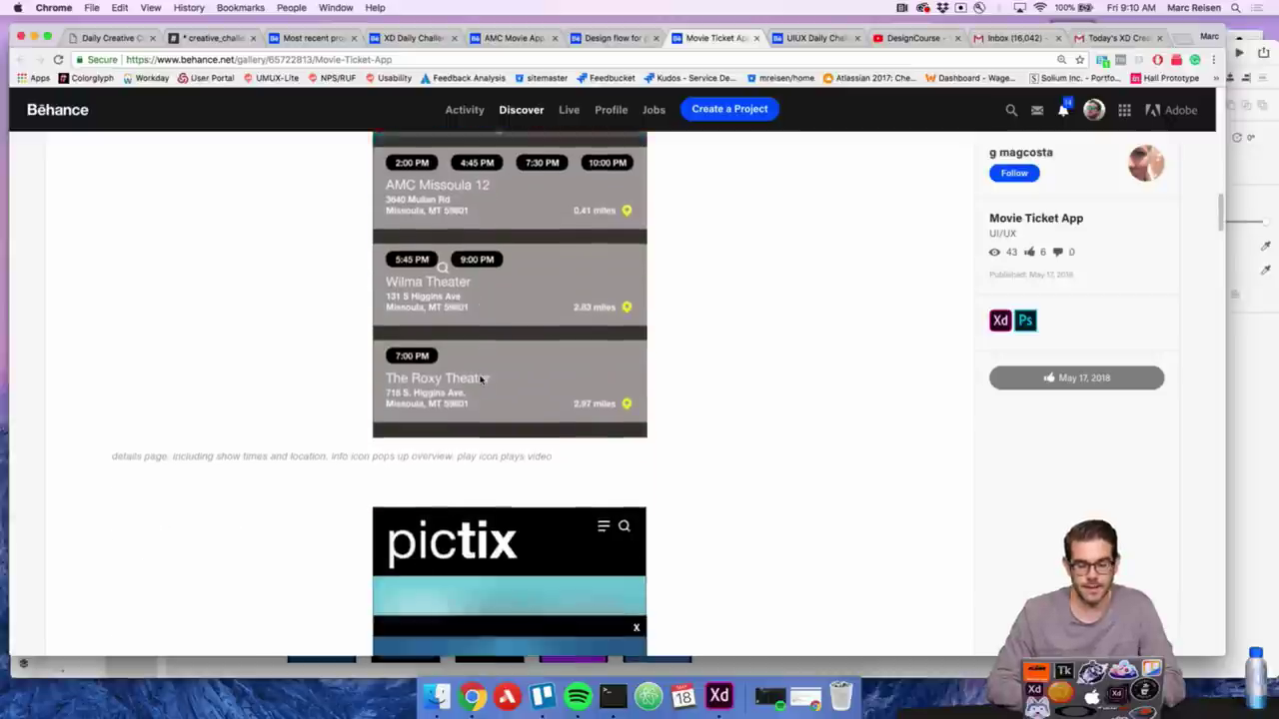
{"action": "scroll", "coordinate": [480, 378], "scroll_direction": "down", "scroll_amount": 15}
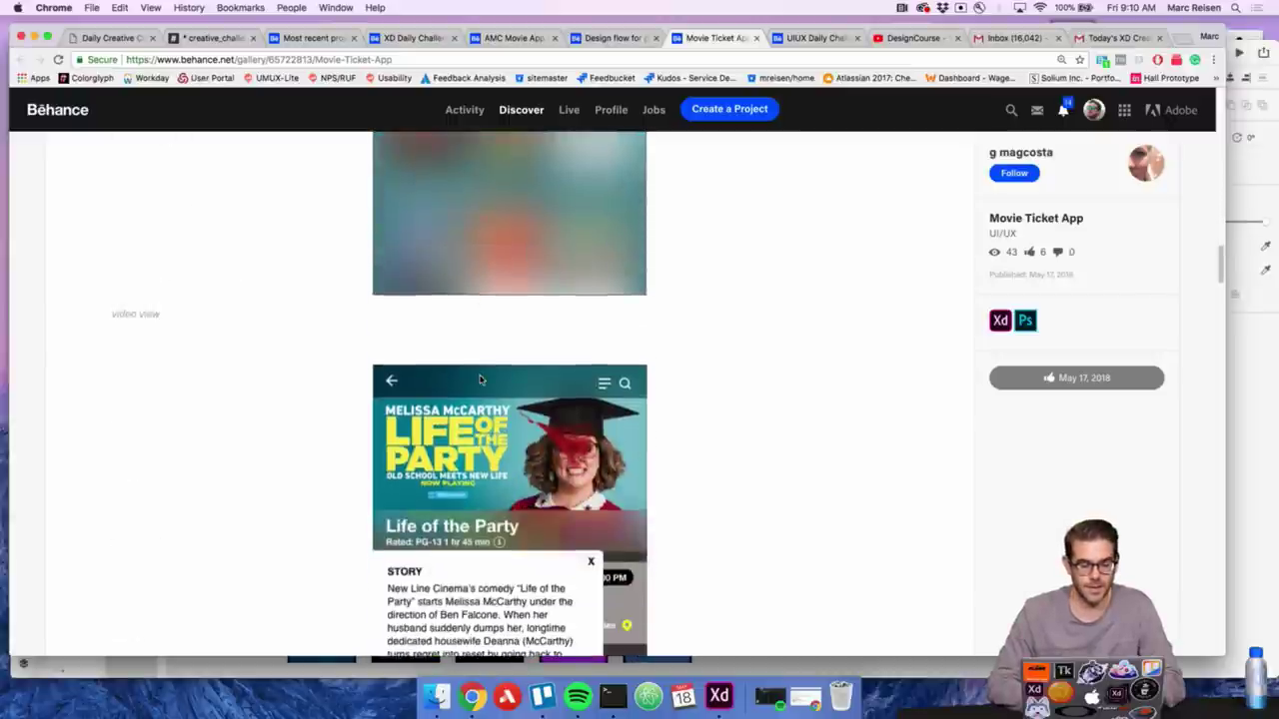
{"action": "scroll", "coordinate": [480, 379], "scroll_direction": "down", "scroll_amount": 6}
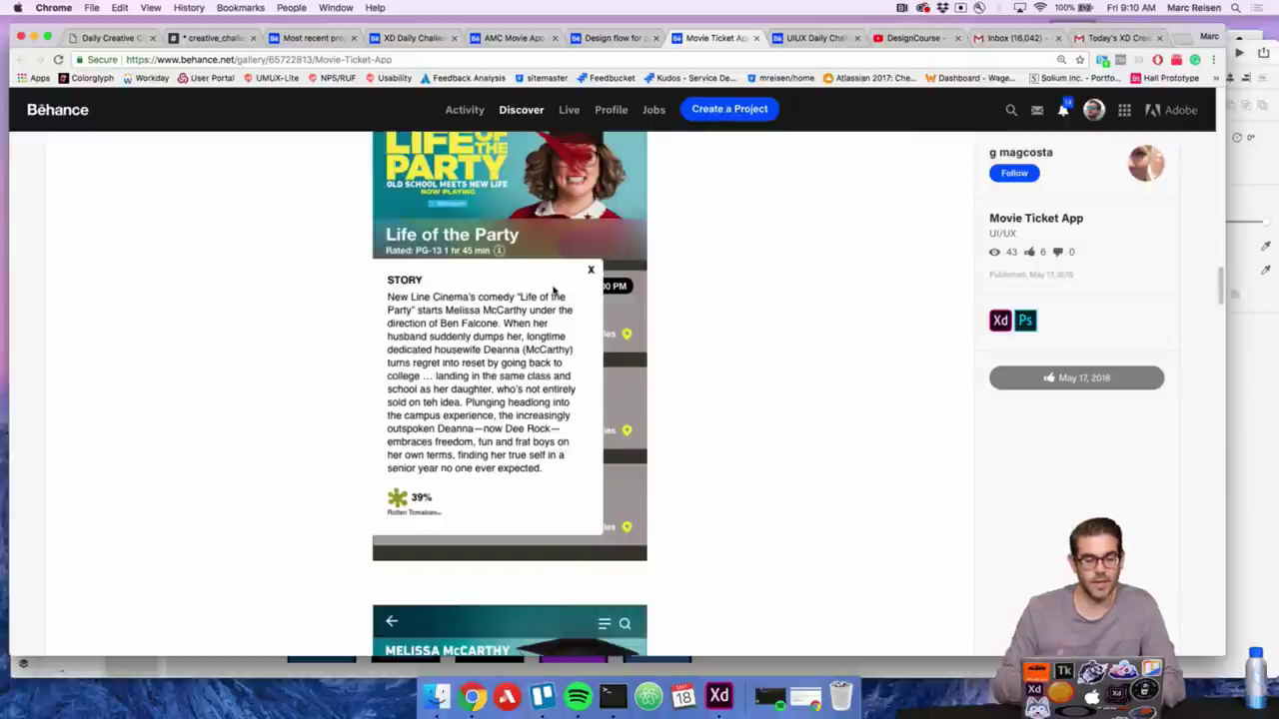
{"action": "scroll", "coordinate": [579, 287], "scroll_direction": "down", "scroll_amount": 1}
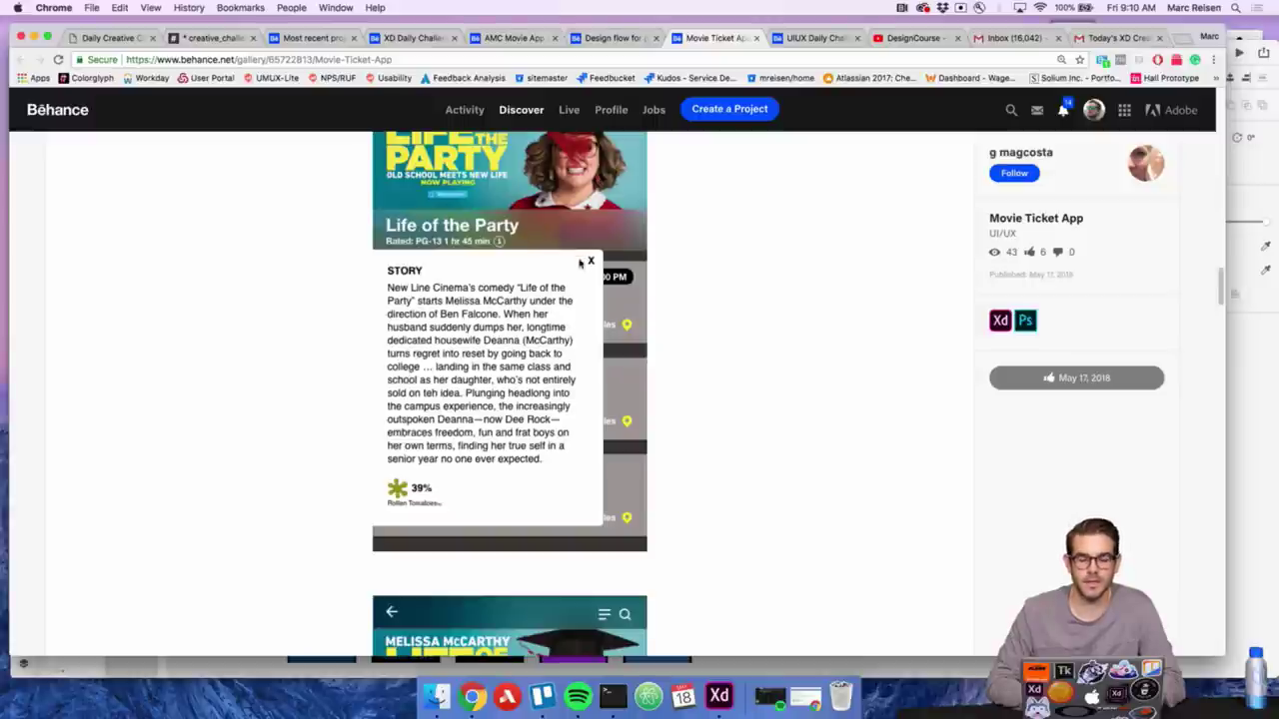
Glance at the UIUX Daily Challenge project, then return to the Movie Ticket App project
{"action": "scroll", "coordinate": [579, 262], "scroll_direction": "up", "scroll_amount": 2}
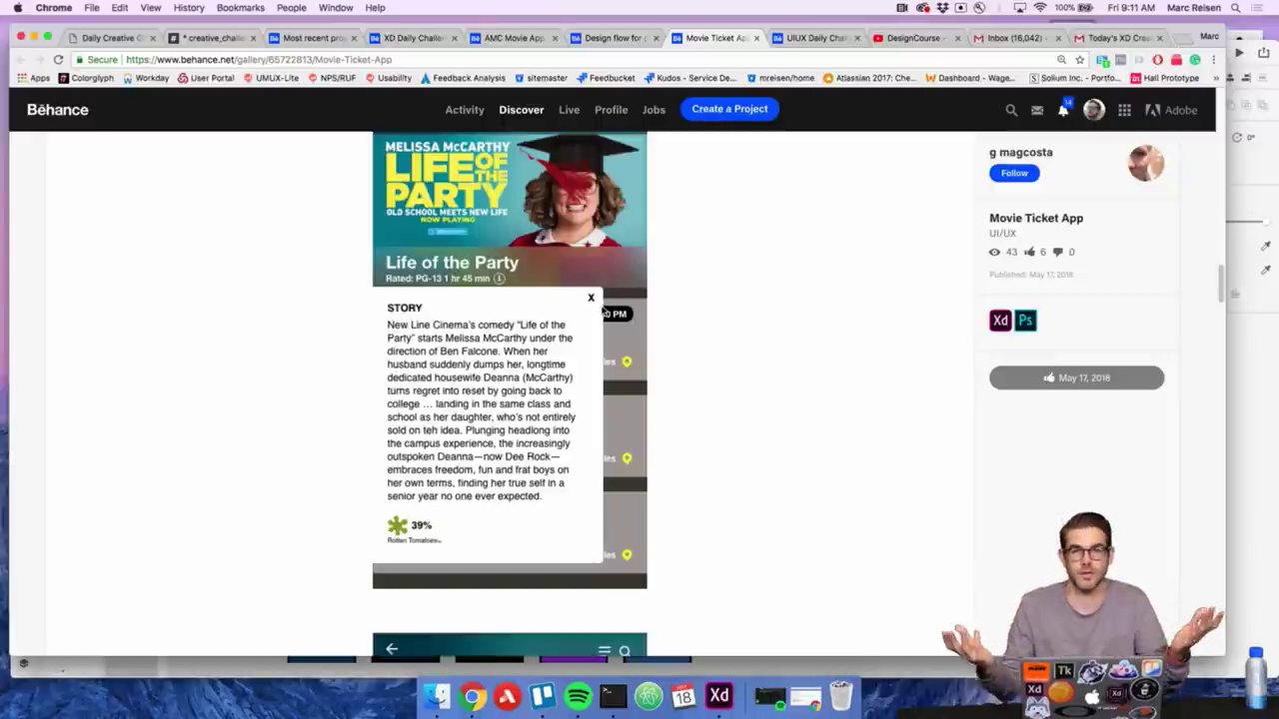
{"action": "scroll", "coordinate": [603, 312], "scroll_direction": "down", "scroll_amount": 5}
{"action": "scroll", "coordinate": [603, 313], "scroll_direction": "down", "scroll_amount": 6}
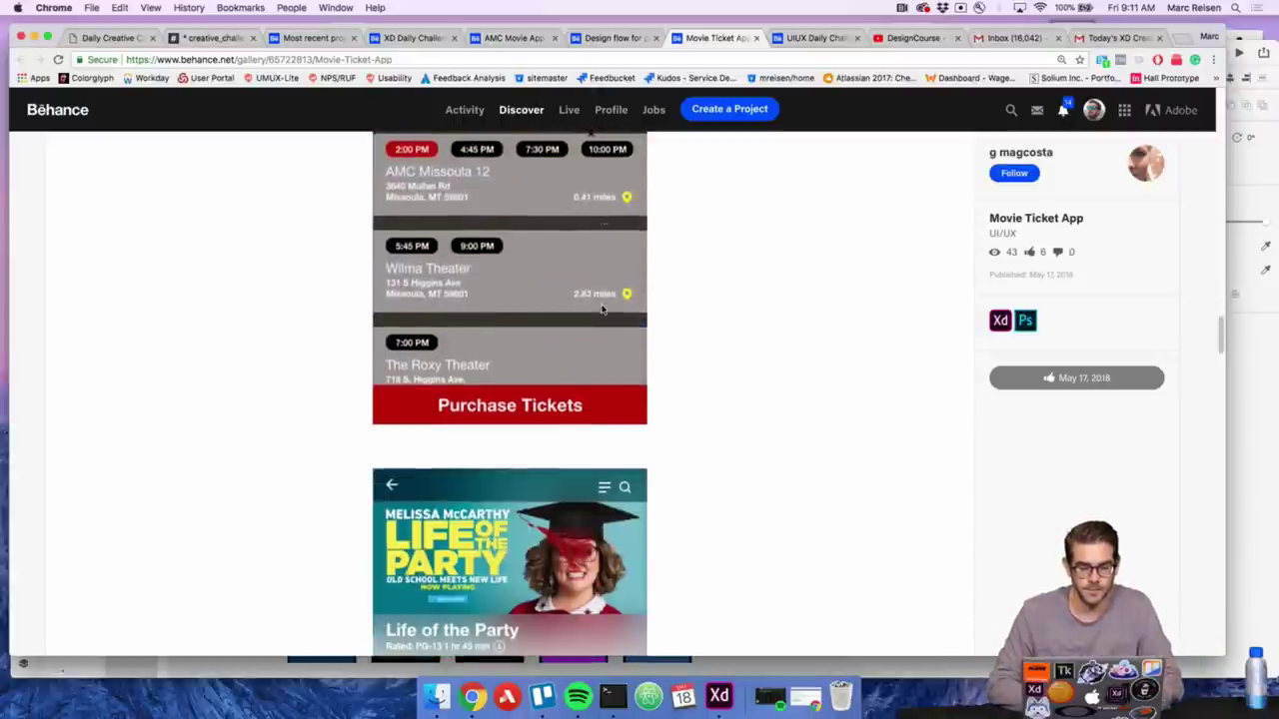
{"action": "scroll", "coordinate": [603, 312], "scroll_direction": "down", "scroll_amount": 3}
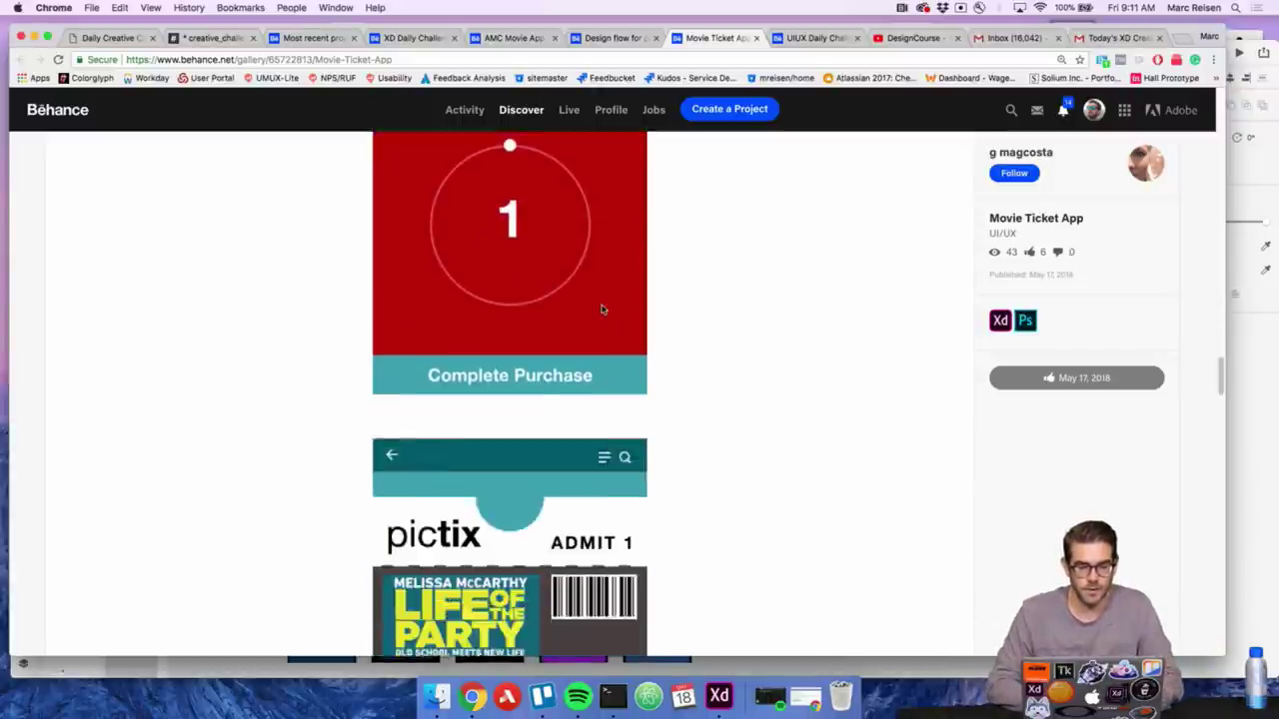
{"action": "left_click", "coordinate": [796, 40]}
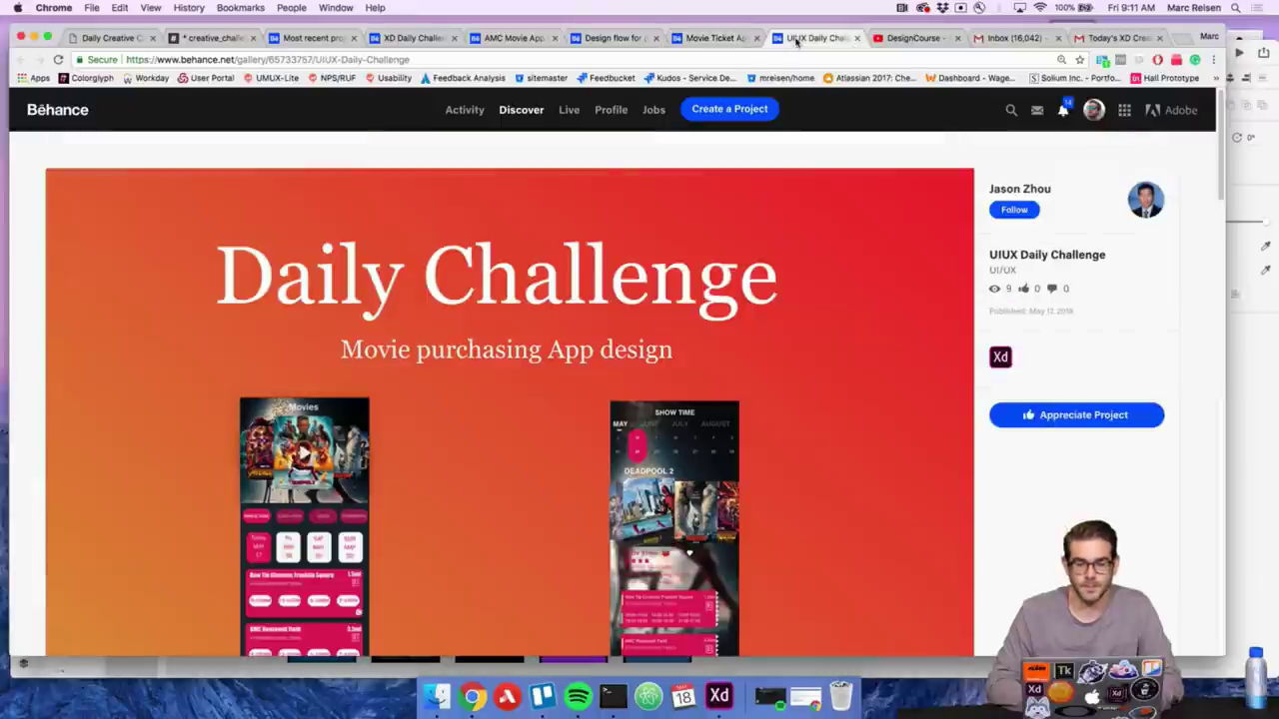
{"action": "left_click", "coordinate": [713, 38]}
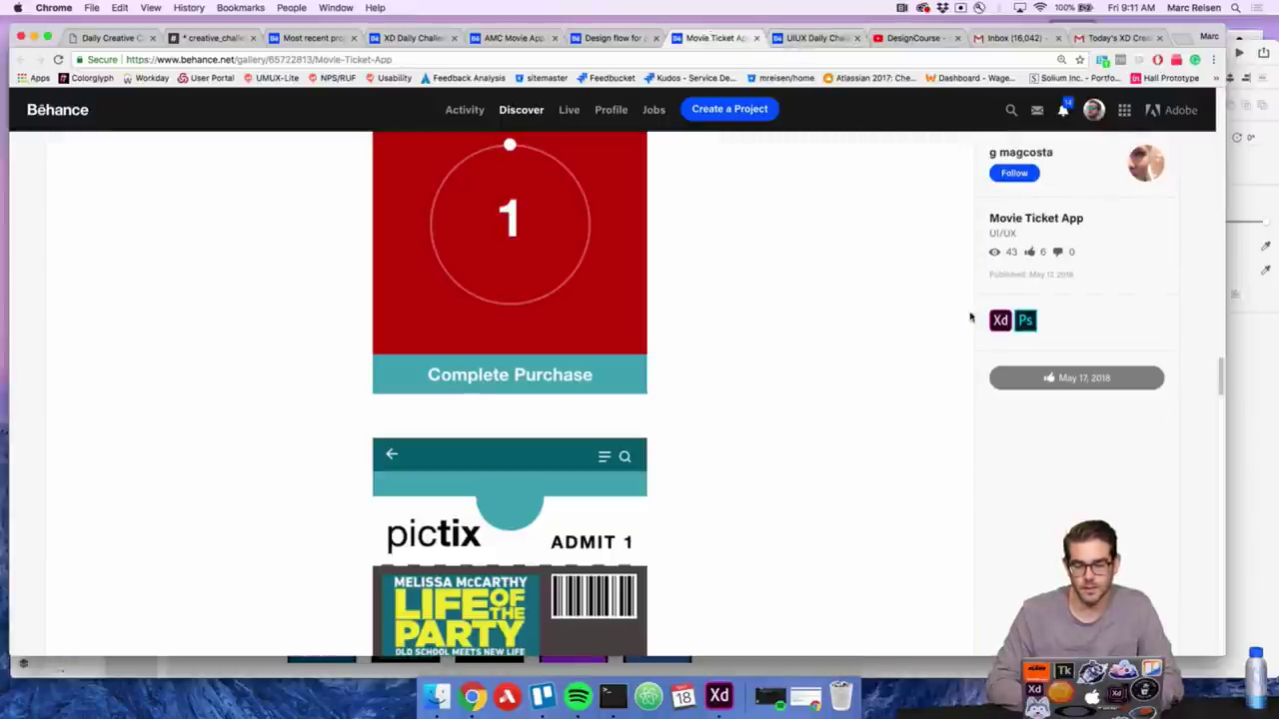
Reopen the UIUX Daily Challenge project and browse its Design A and Design B mockups
{"action": "left_click", "coordinate": [817, 40]}
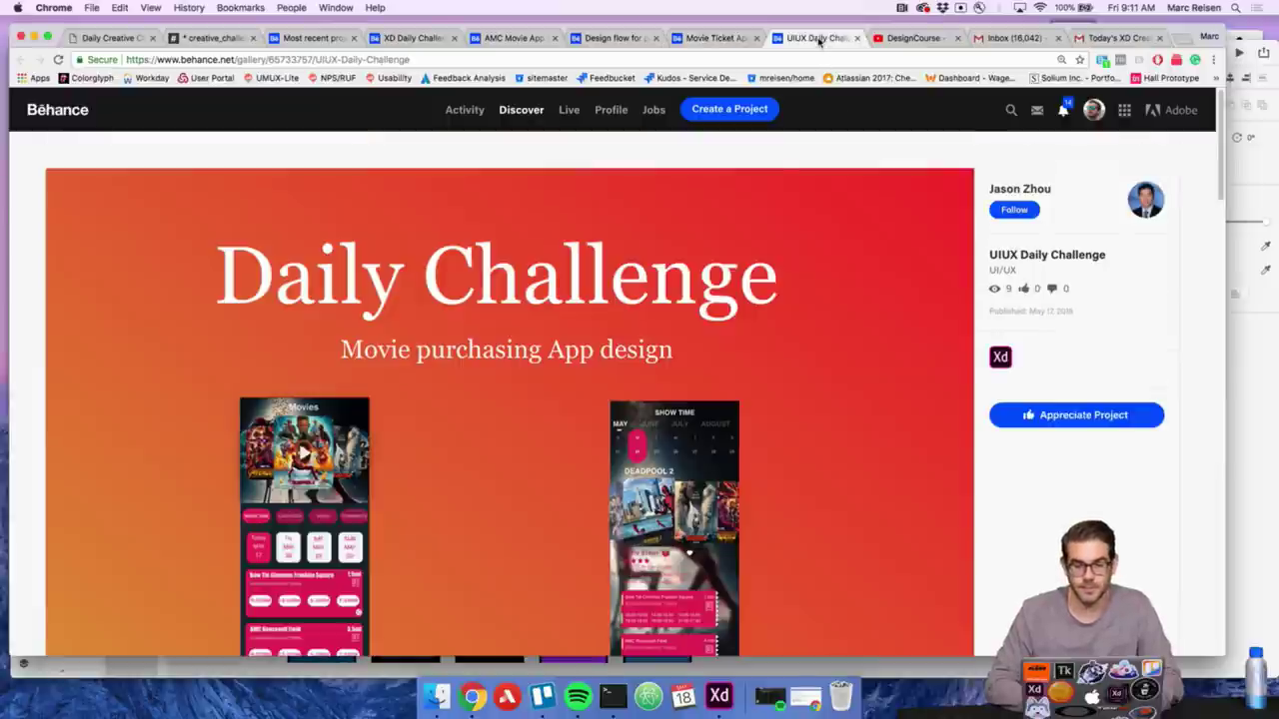
{"action": "scroll", "coordinate": [743, 262], "scroll_direction": "down", "scroll_amount": 2}
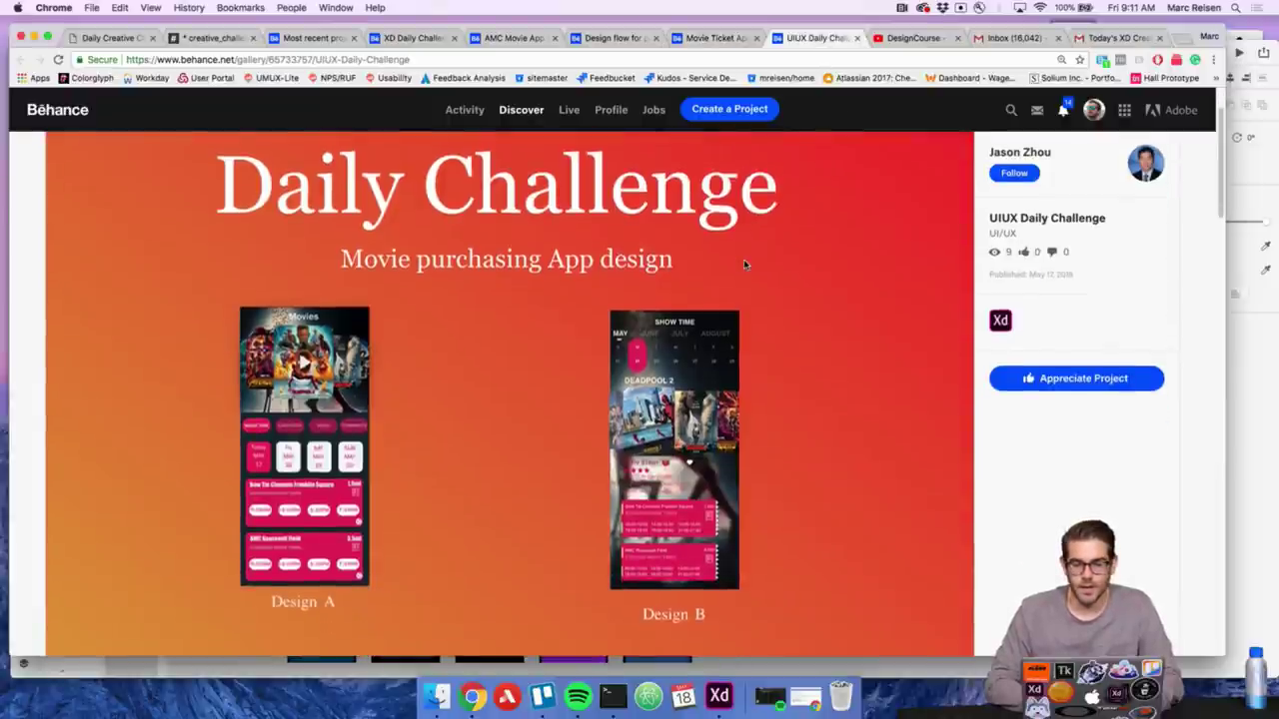
{"action": "scroll", "coordinate": [743, 262], "scroll_direction": "down", "scroll_amount": 2}
{"action": "scroll", "coordinate": [743, 262], "scroll_direction": "down", "scroll_amount": 5}
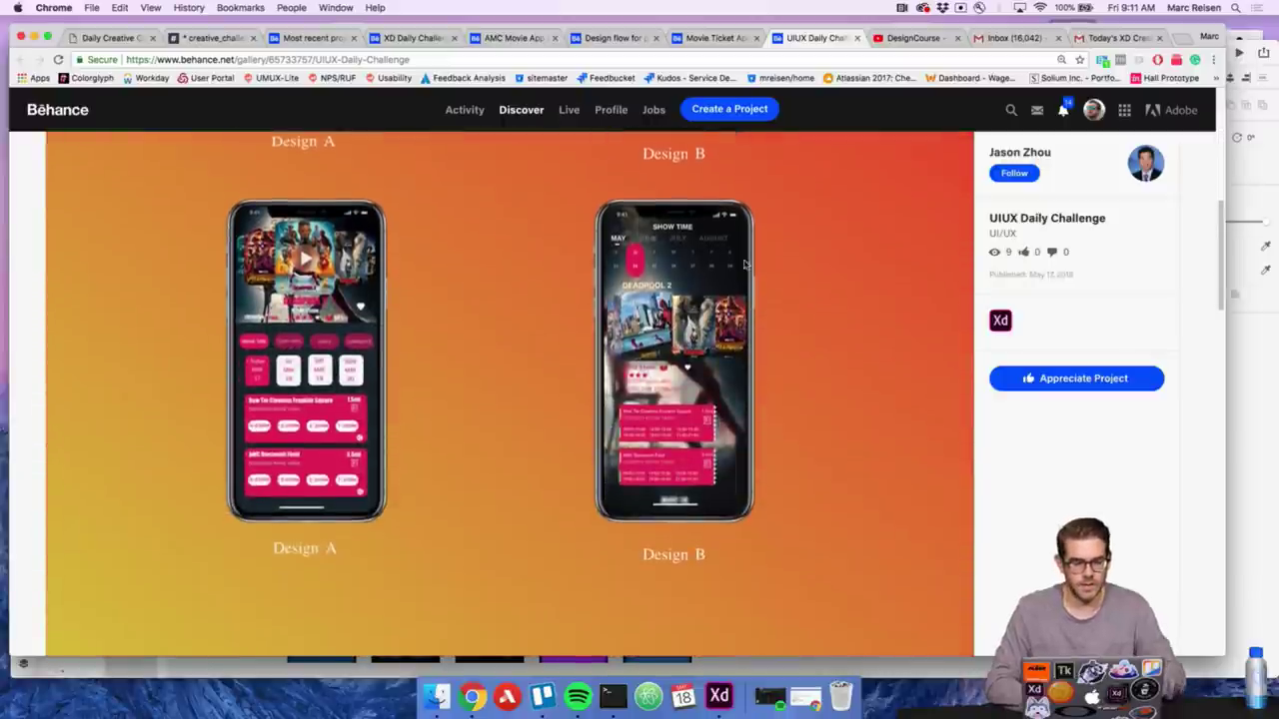
{"action": "scroll", "coordinate": [743, 261], "scroll_direction": "down", "scroll_amount": 3}
{"action": "scroll", "coordinate": [743, 262], "scroll_direction": "down", "scroll_amount": 3}
{"action": "scroll", "coordinate": [743, 262], "scroll_direction": "up", "scroll_amount": 10}
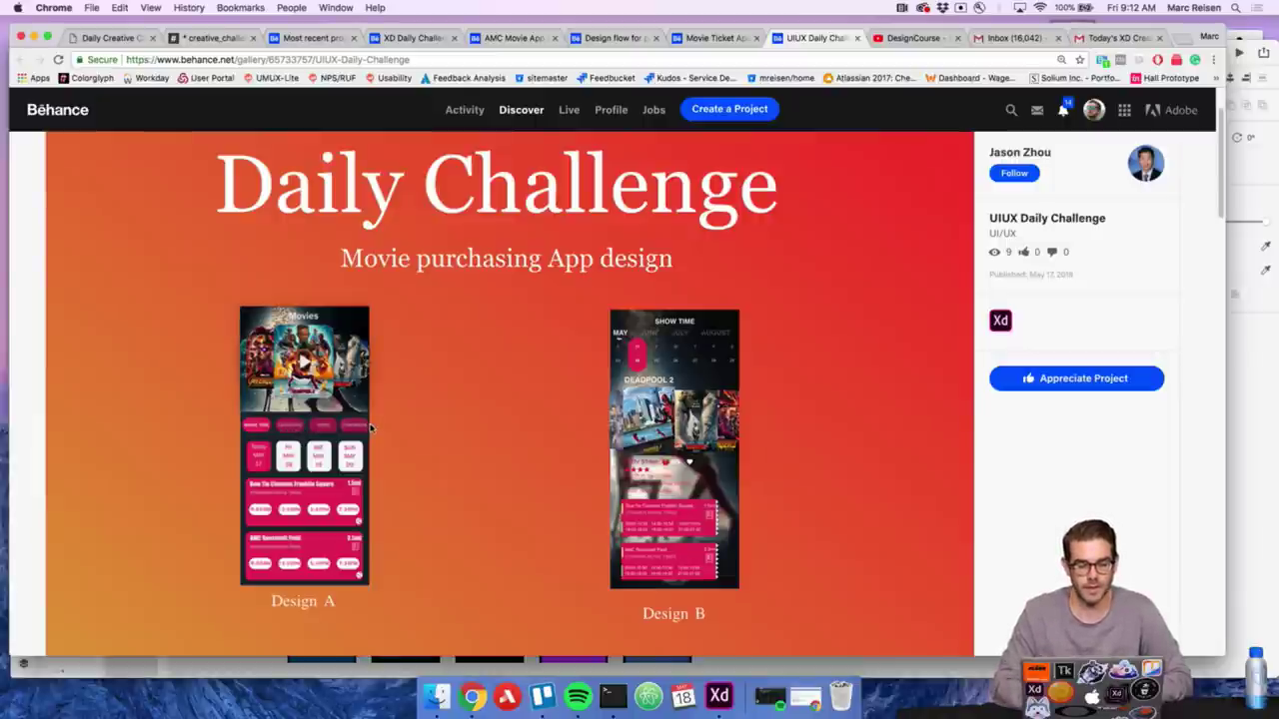
{"action": "scroll", "coordinate": [433, 457], "scroll_direction": "down", "scroll_amount": 2}
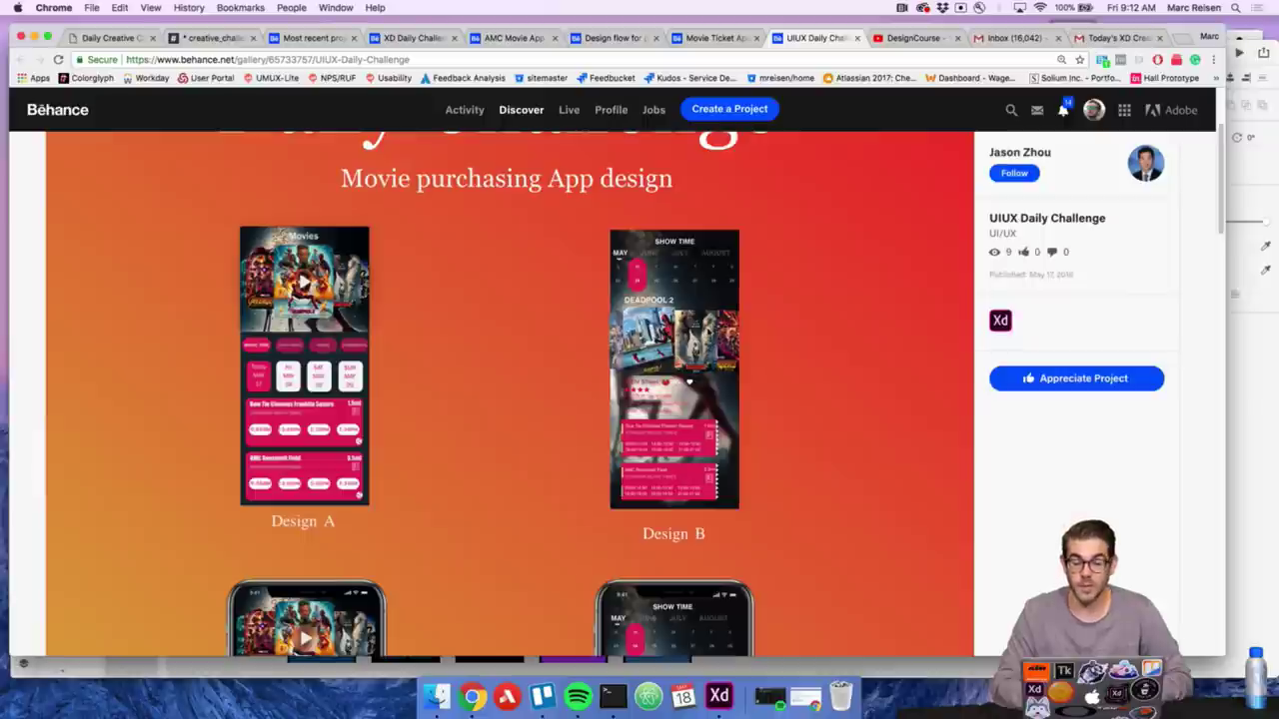
{"action": "scroll", "coordinate": [706, 334], "scroll_direction": "down", "scroll_amount": 8}
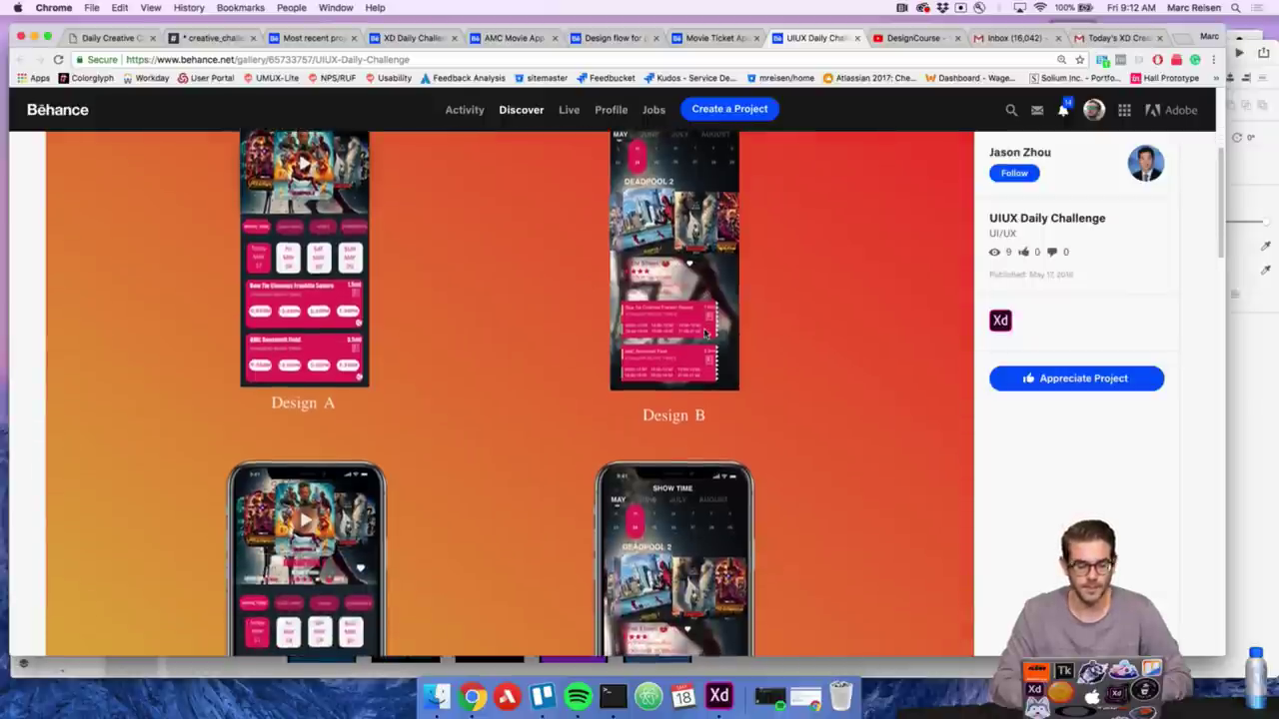
{"action": "scroll", "coordinate": [705, 334], "scroll_direction": "down", "scroll_amount": 1}
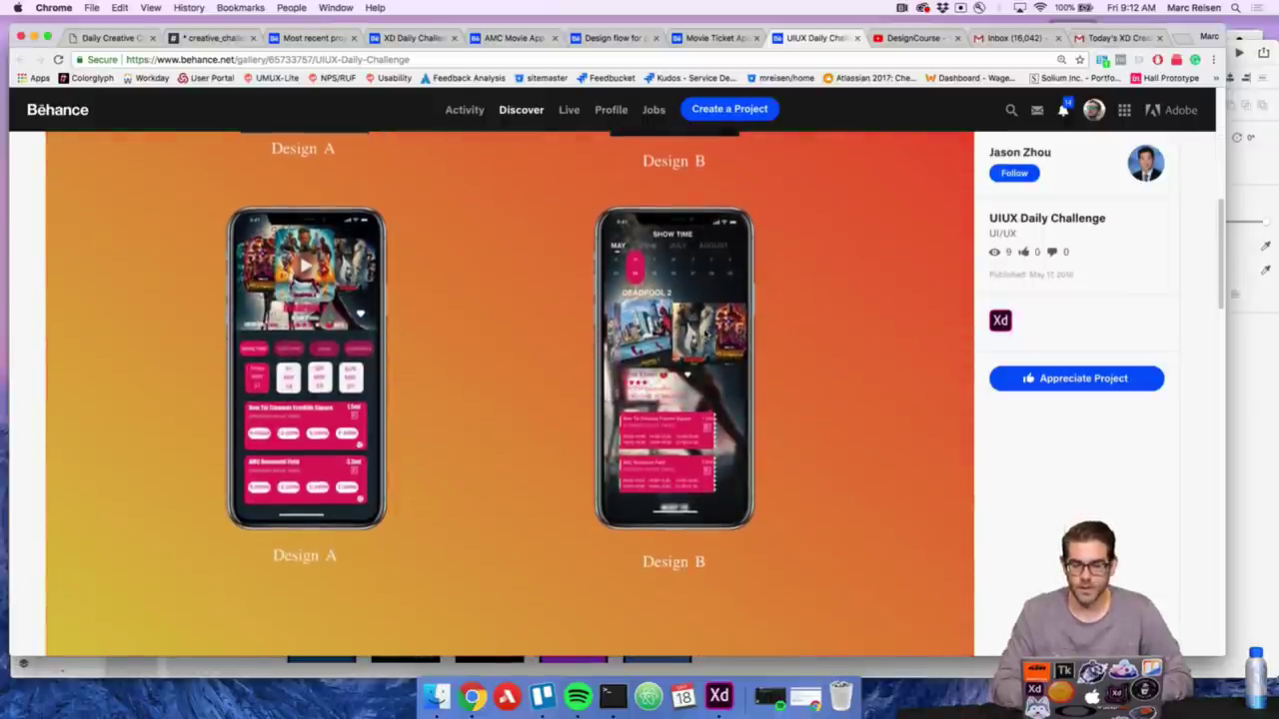
{"action": "scroll", "coordinate": [705, 333], "scroll_direction": "up", "scroll_amount": 6}
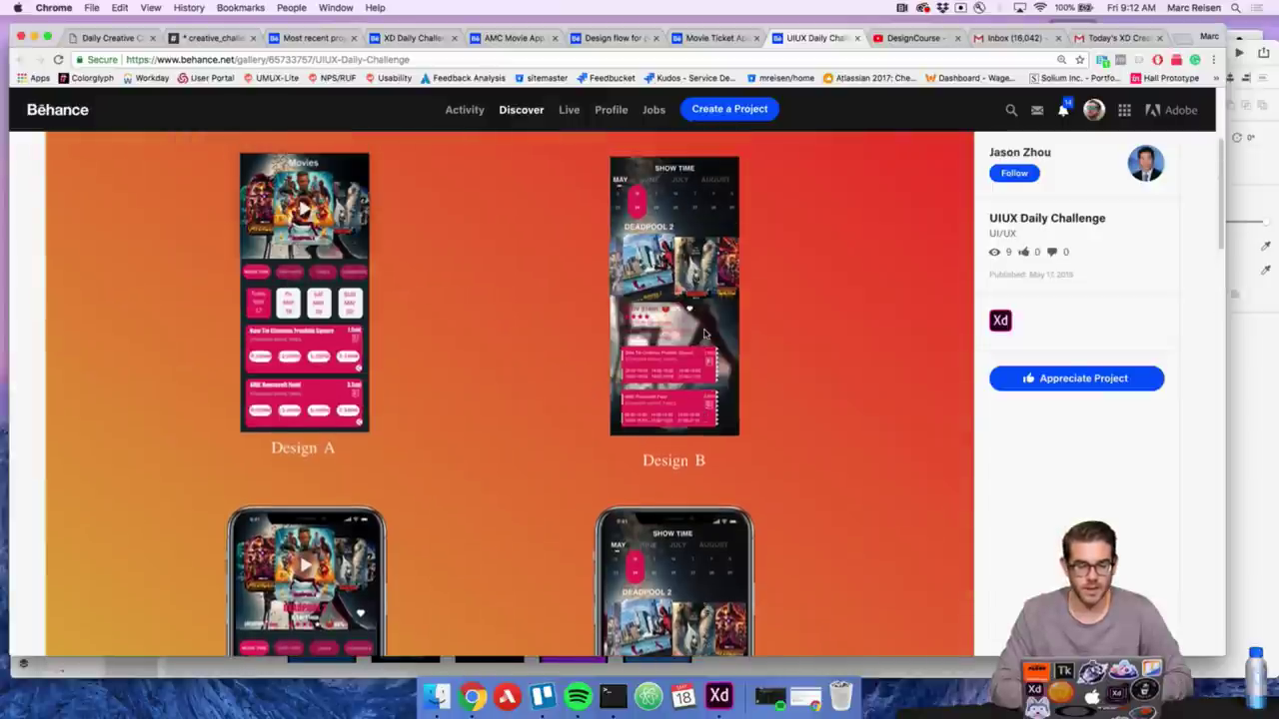
{"action": "scroll", "coordinate": [705, 333], "scroll_direction": "up", "scroll_amount": 1}
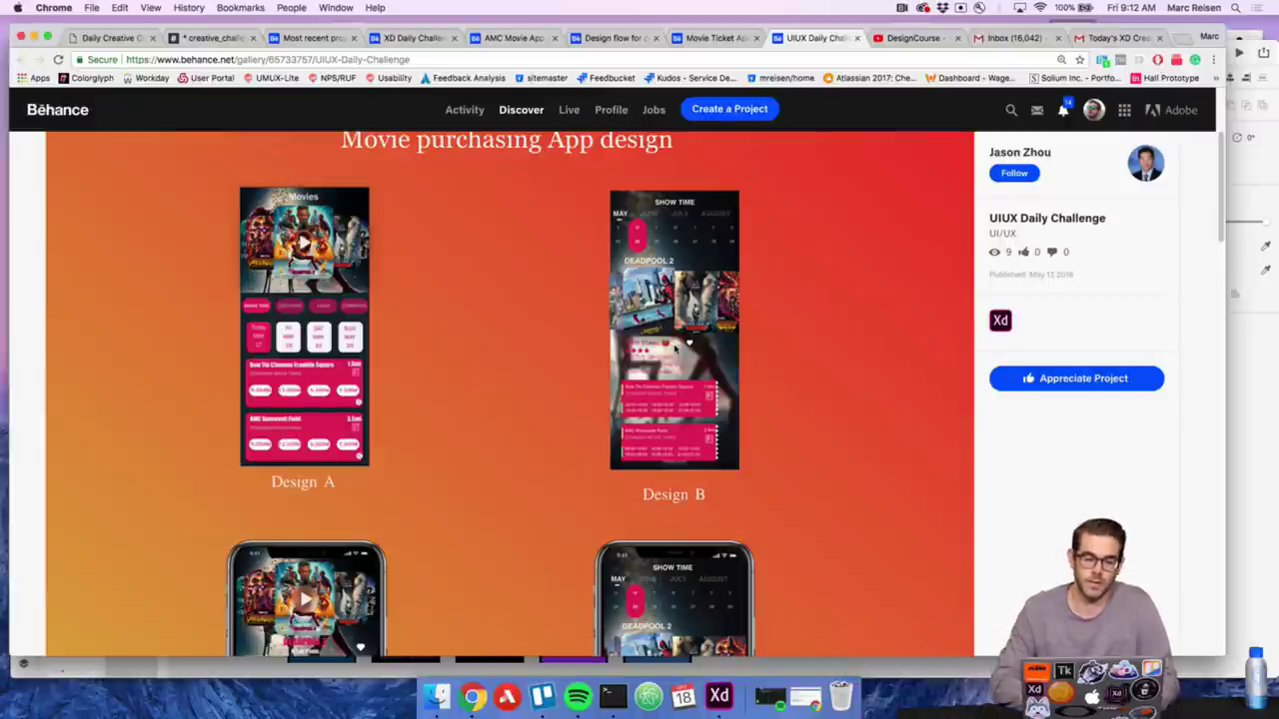
Scroll to the end of the project and appreciate it, raising the count to 1
{"action": "scroll", "coordinate": [675, 349], "scroll_direction": "down", "scroll_amount": 1}
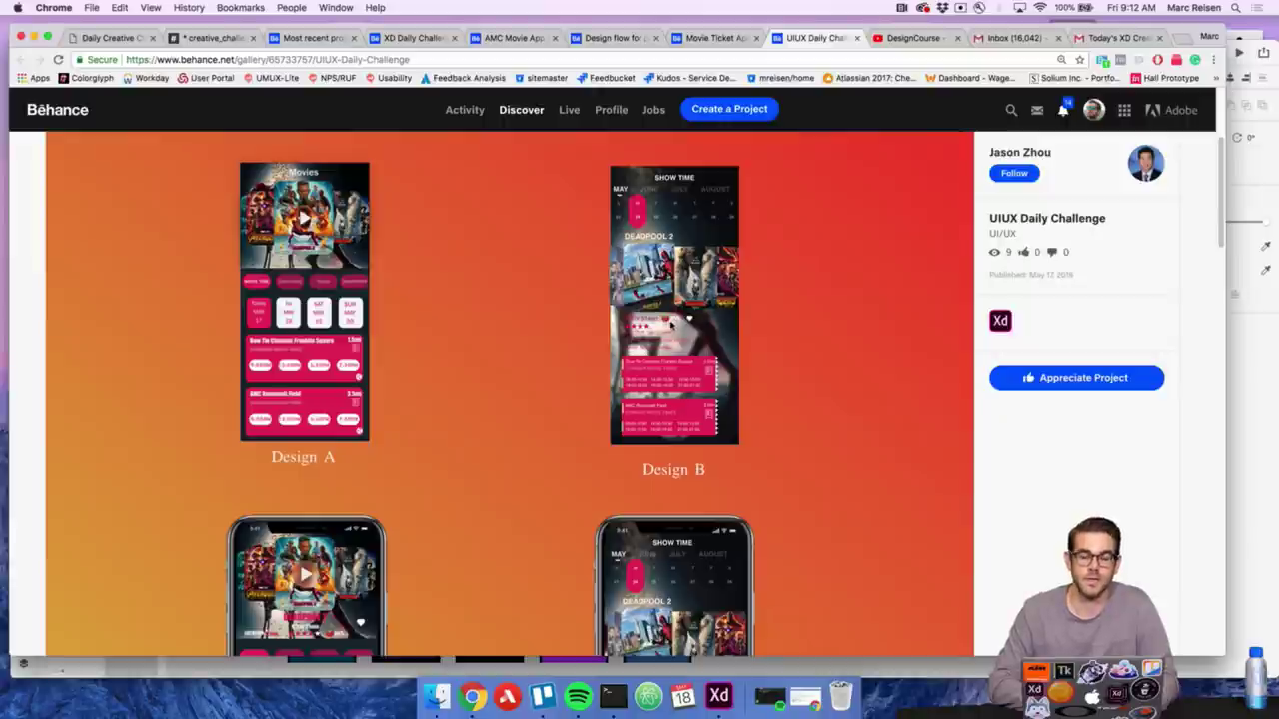
{"action": "scroll", "coordinate": [672, 331], "scroll_direction": "down", "scroll_amount": 5}
{"action": "scroll", "coordinate": [673, 333], "scroll_direction": "down", "scroll_amount": 4}
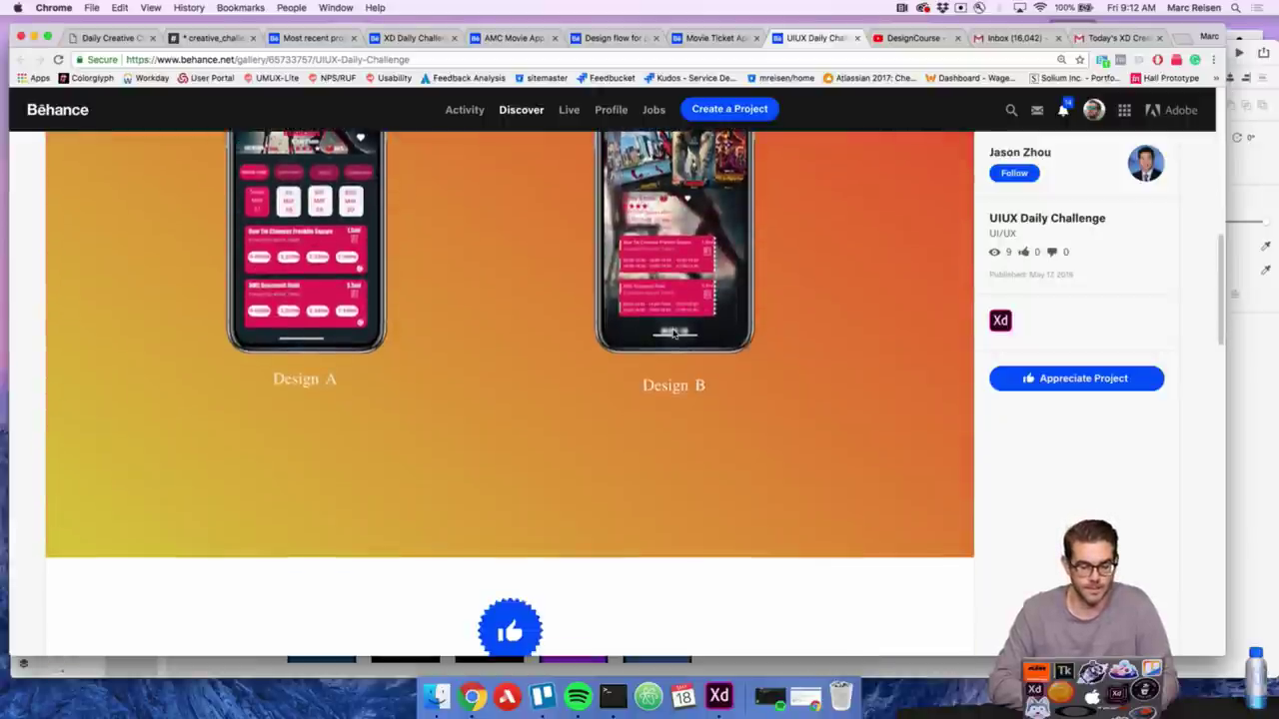
{"action": "left_click", "coordinate": [1054, 379]}
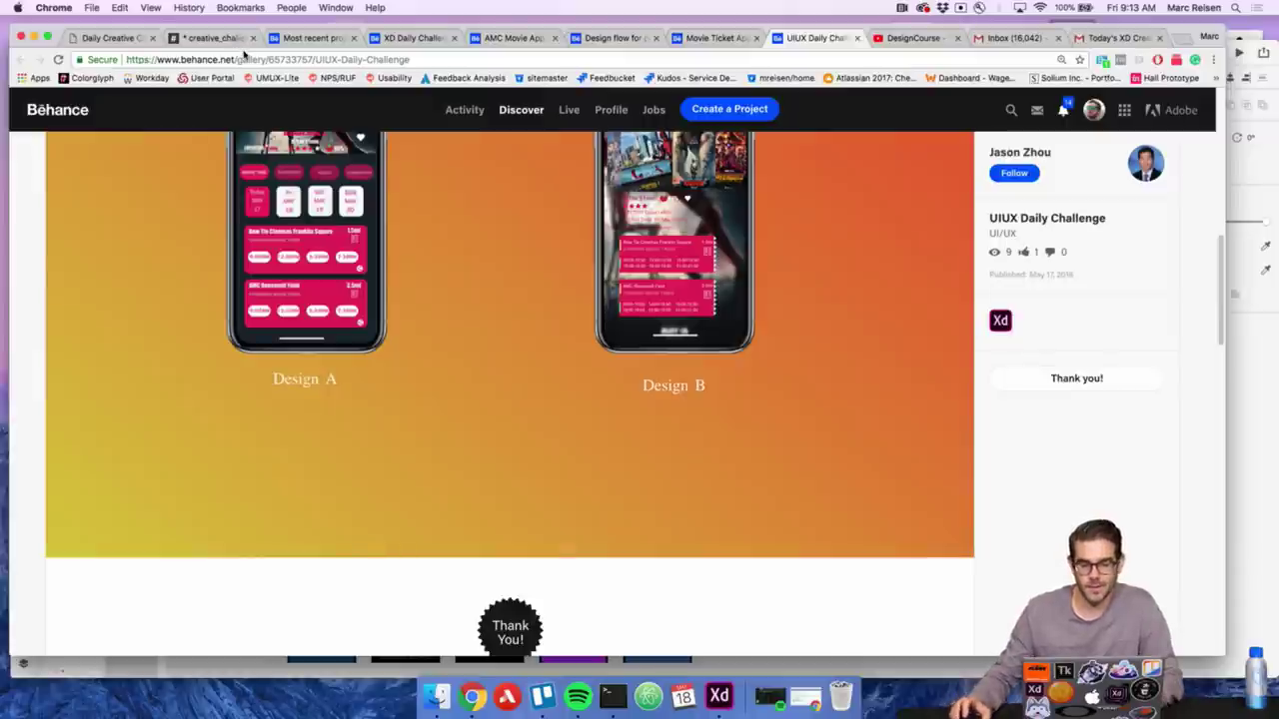
Switch to Adobe XD and zoom into the XD Daily Challenge_Day 3 artboards
{"action": "key", "text": "super+Tab"}
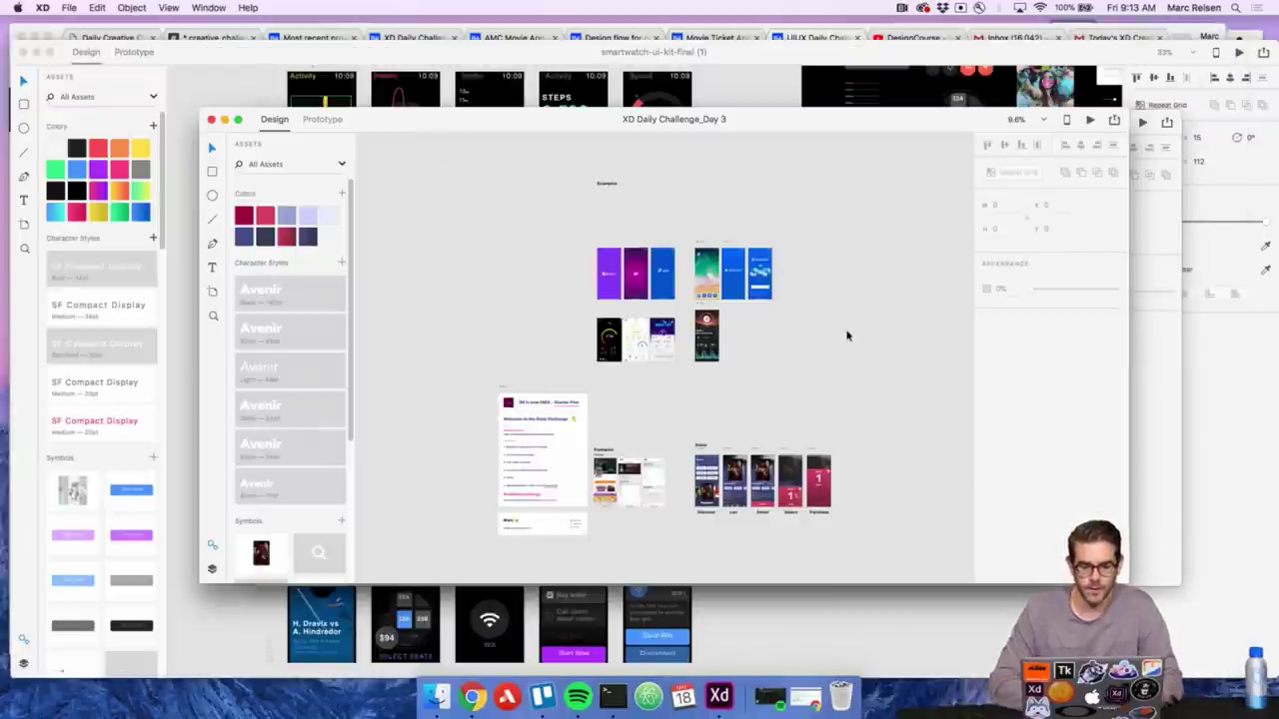
{"action": "key", "text": "z"}
{"action": "left_click", "coordinate": [735, 259]}
{"action": "scroll", "coordinate": [735, 259], "scroll_direction": "up", "scroll_amount": 10}
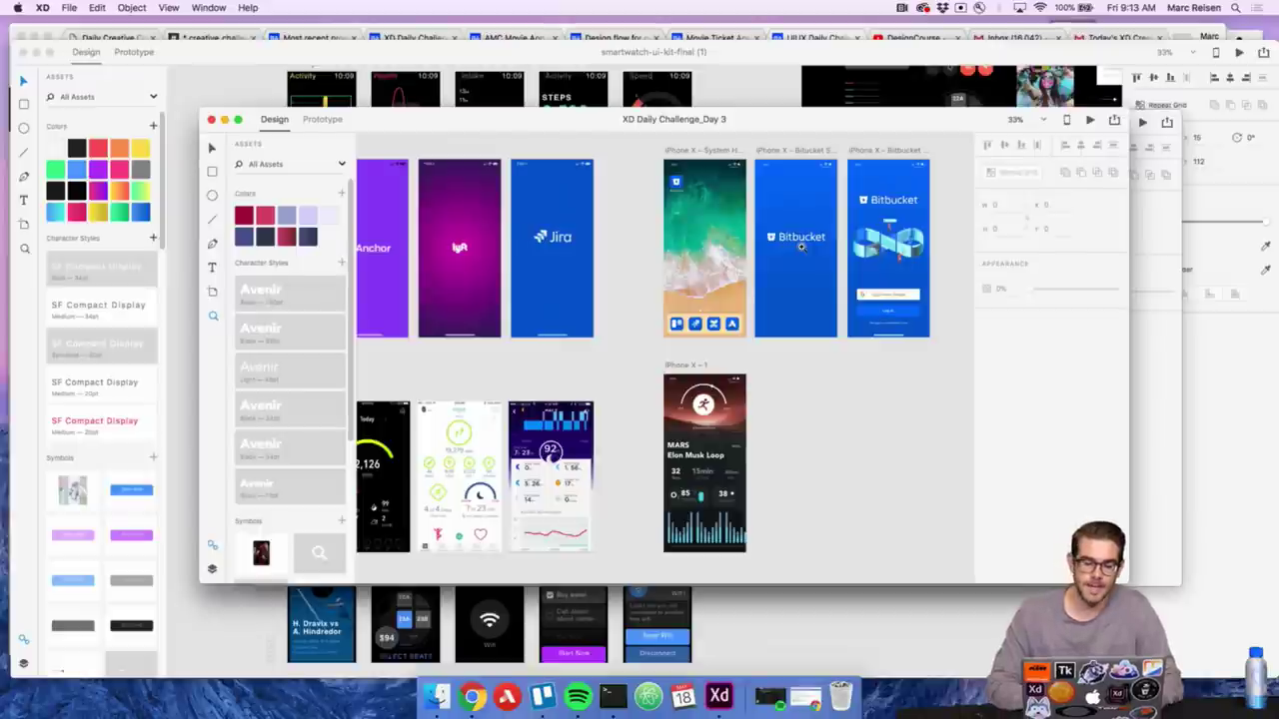
{"action": "scroll", "coordinate": [819, 237], "scroll_direction": "up", "scroll_amount": 2}
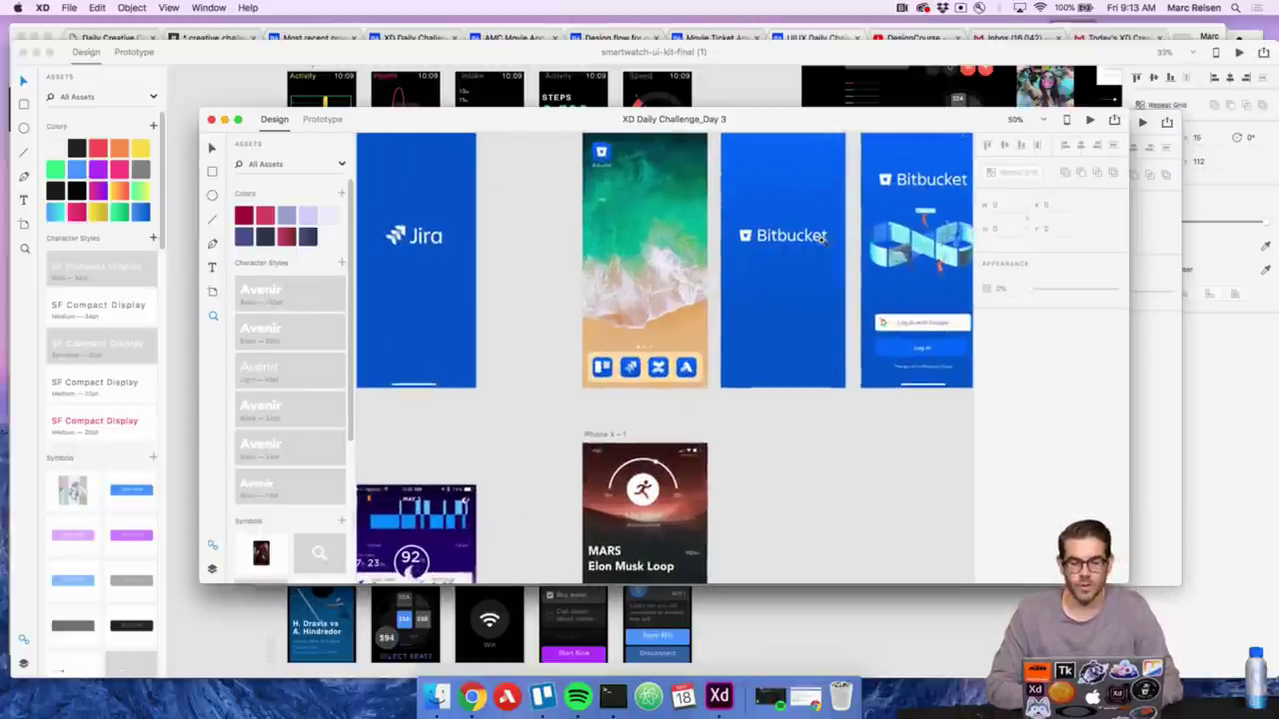
Pan across the Examples and Demo artboards: Discover, List, Detail and Select
{"action": "left_click_drag", "start_coordinate": [825, 237], "coordinate": [762, 270]}
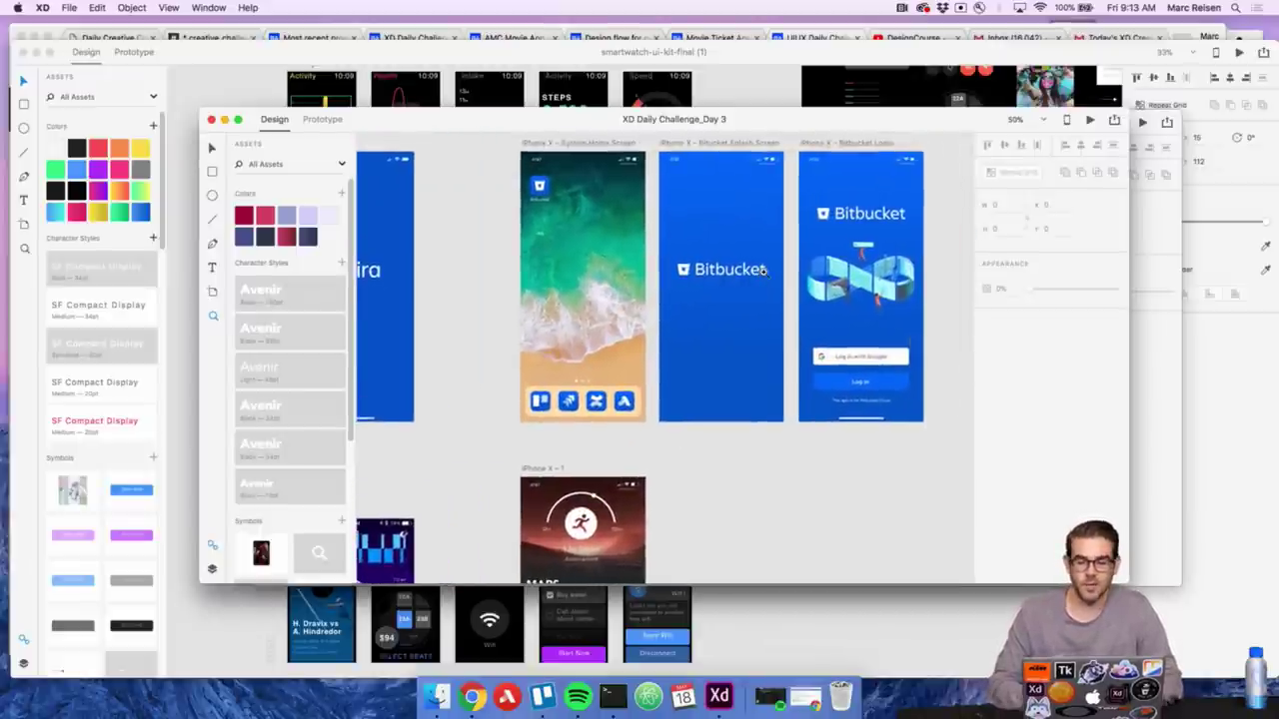
{"action": "scroll", "coordinate": [762, 270], "scroll_direction": "down", "scroll_amount": 2}
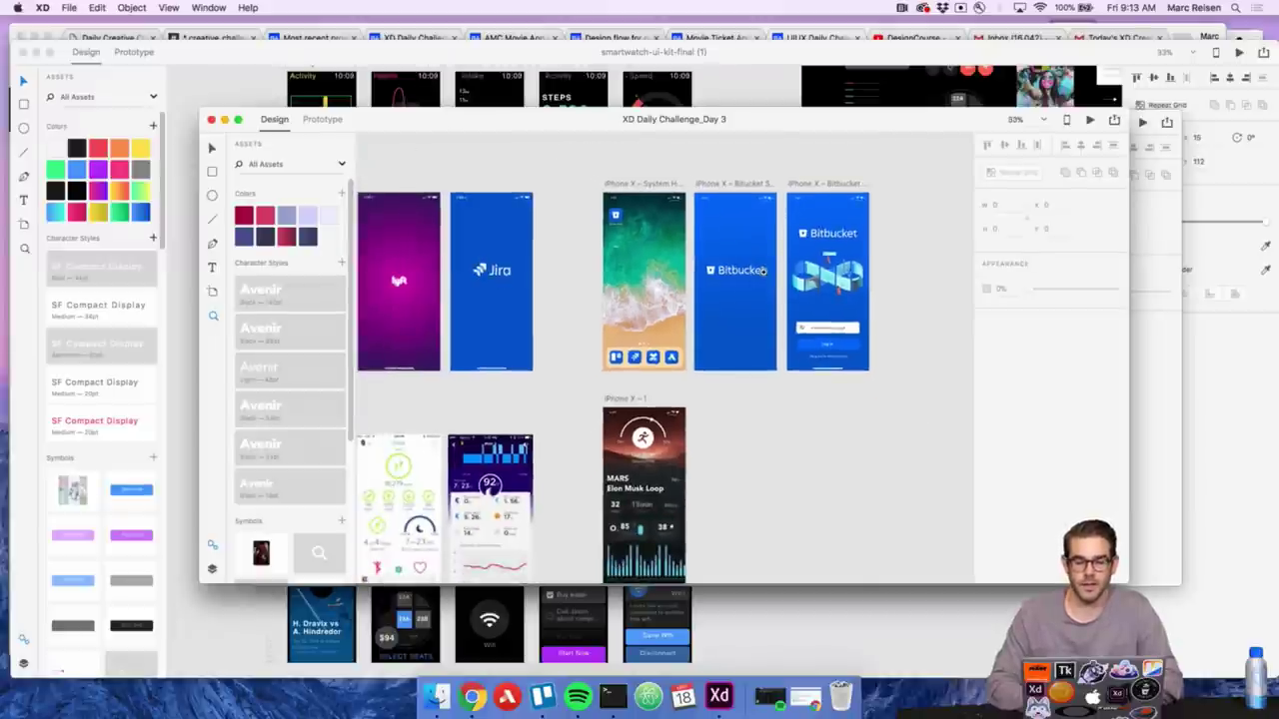
{"action": "left_click_drag", "start_coordinate": [762, 272], "coordinate": [791, 201]}
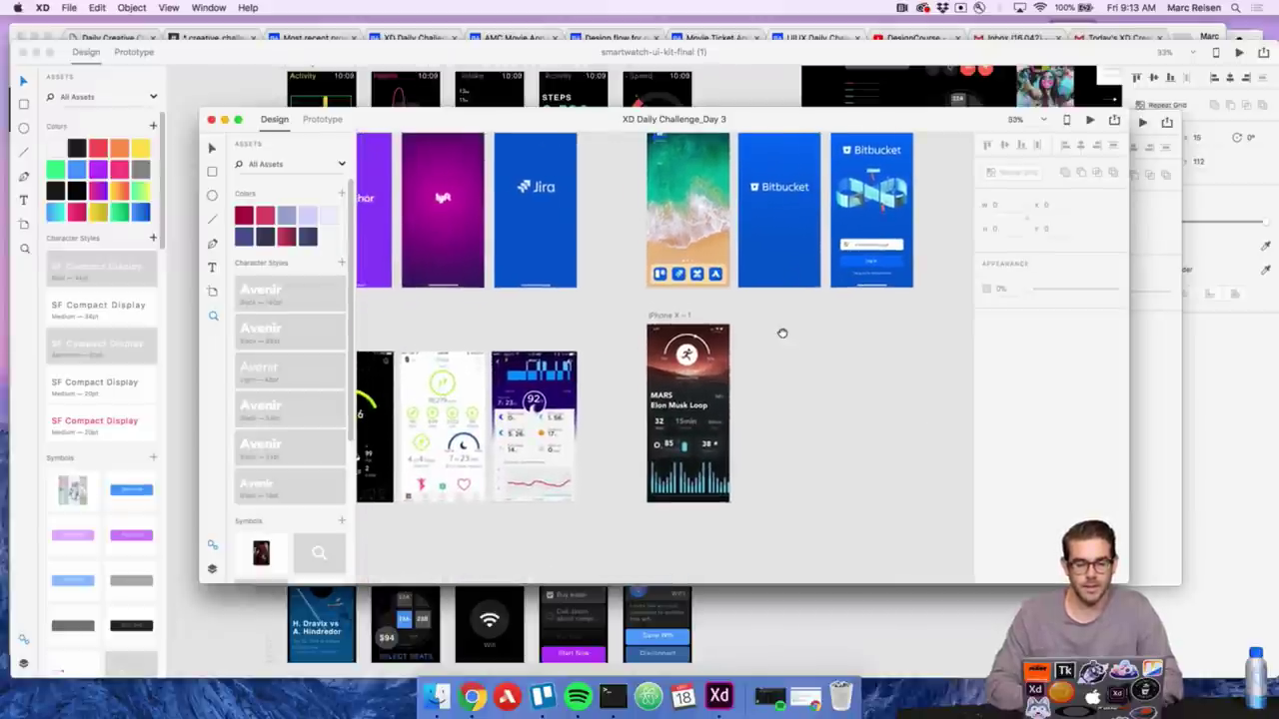
{"action": "scroll", "coordinate": [785, 314], "scroll_direction": "down", "scroll_amount": 2}
{"action": "scroll", "coordinate": [734, 339], "scroll_direction": "up", "scroll_amount": 2}
{"action": "scroll", "coordinate": [730, 340], "scroll_direction": "up", "scroll_amount": 3}
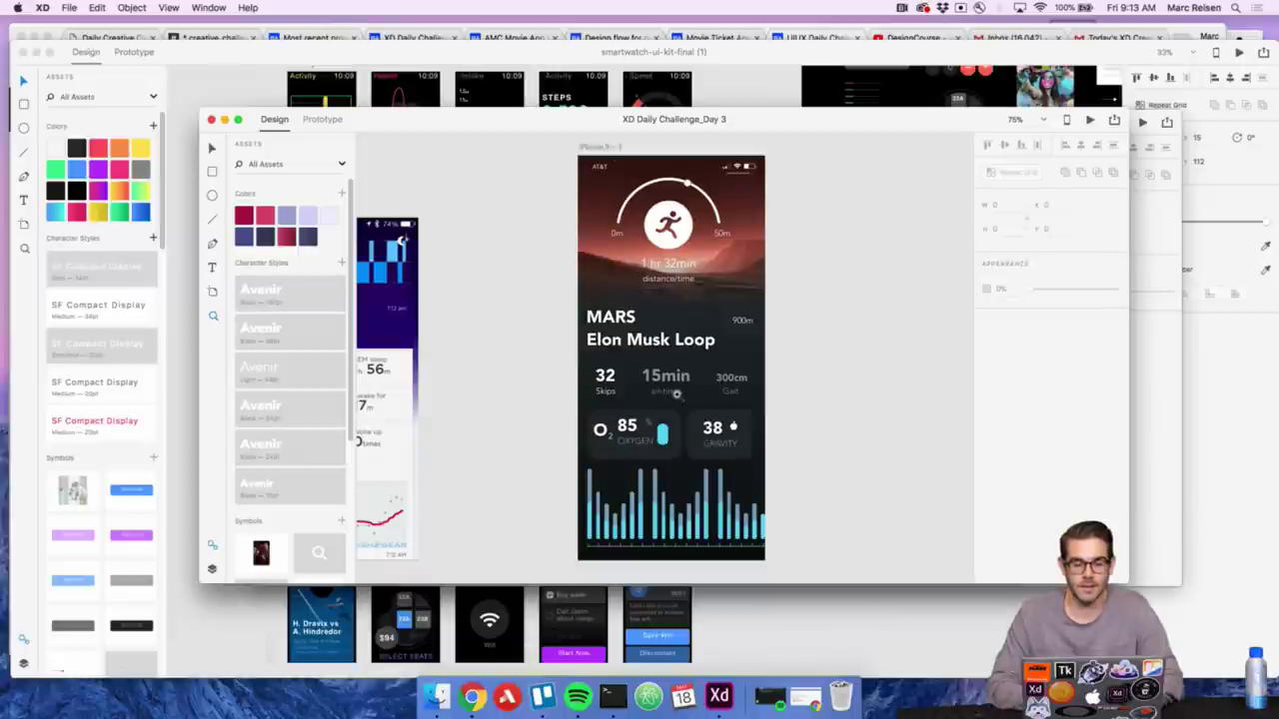
{"action": "scroll", "coordinate": [677, 394], "scroll_direction": "down", "scroll_amount": 3}
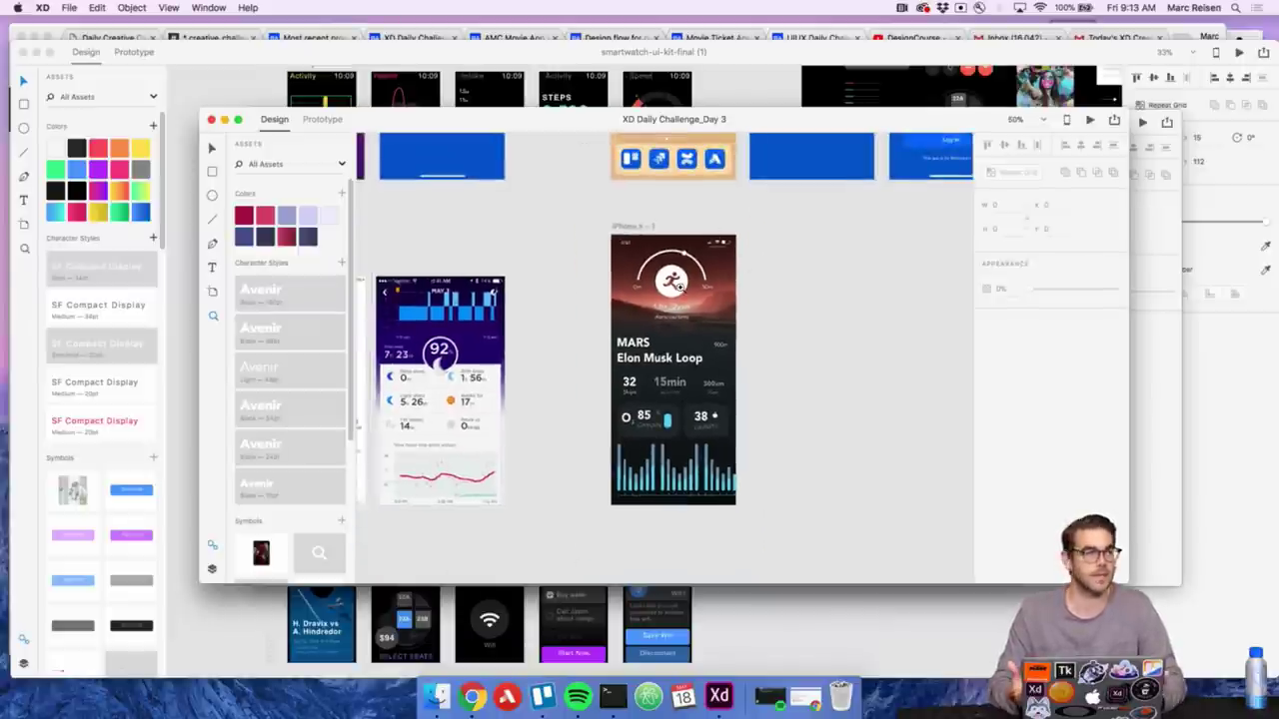
{"action": "scroll", "coordinate": [677, 287], "scroll_direction": "down", "scroll_amount": 2}
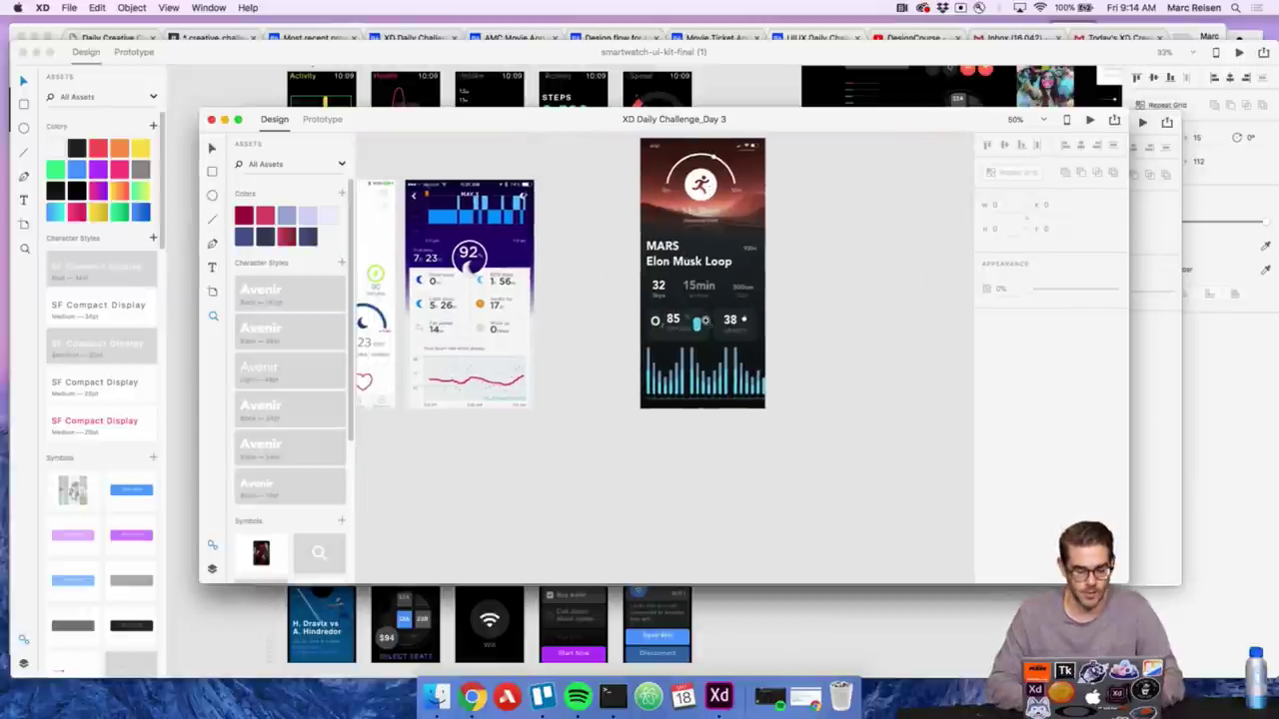
{"action": "scroll", "coordinate": [702, 321], "scroll_direction": "down", "scroll_amount": 3}
Zoom in on the Demo movie-app artboards
{"action": "scroll", "coordinate": [699, 399], "scroll_direction": "down", "scroll_amount": 6}
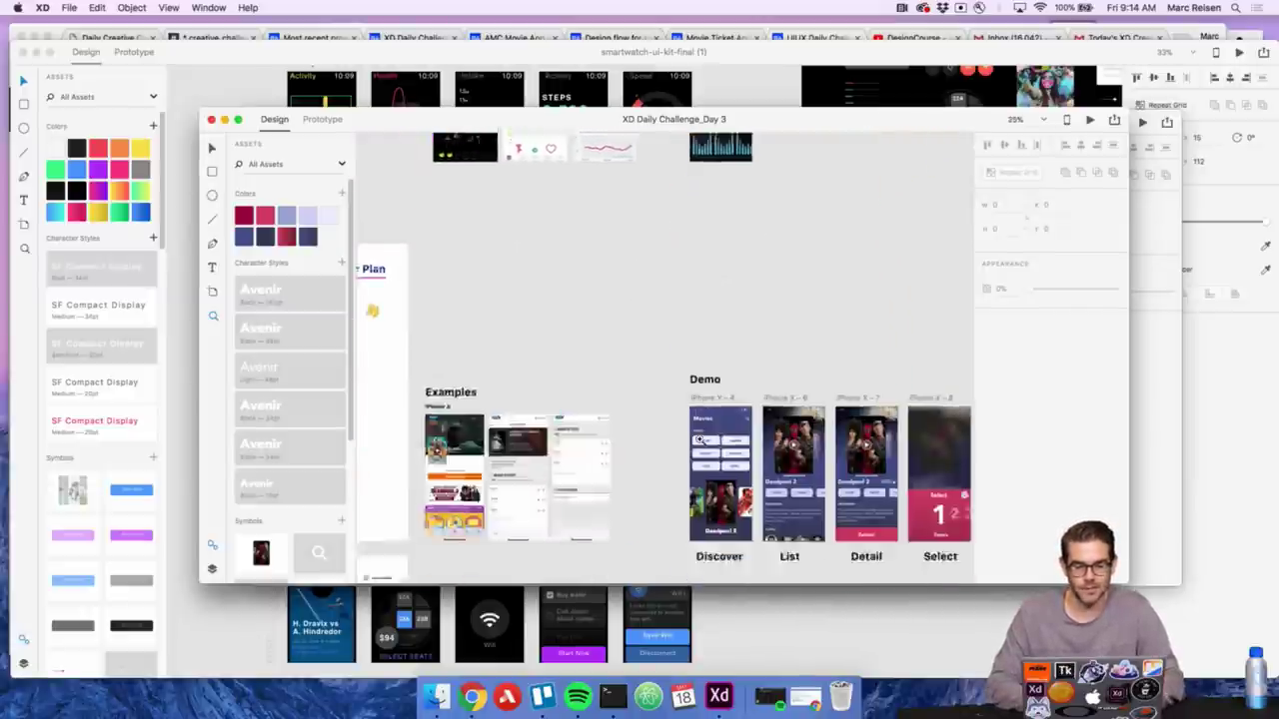
{"action": "scroll", "coordinate": [699, 439], "scroll_direction": "up", "scroll_amount": 2}
{"action": "scroll", "coordinate": [700, 439], "scroll_direction": "up", "scroll_amount": 4}
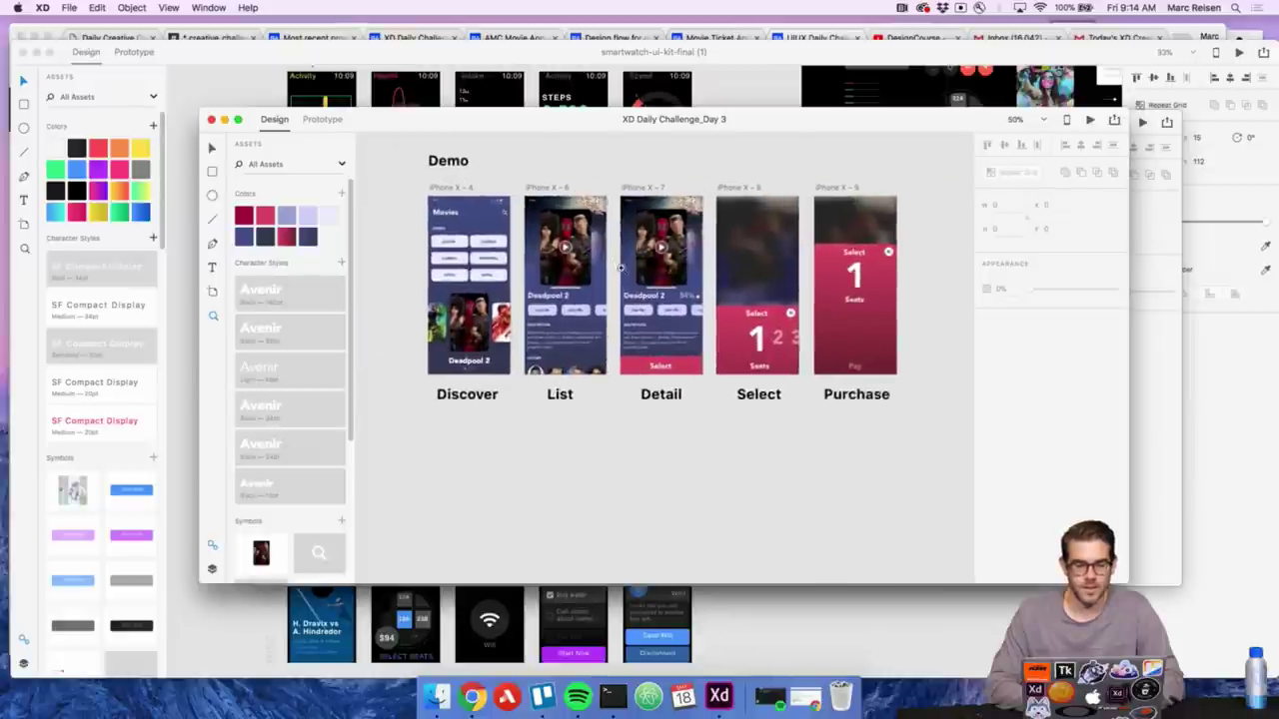
{"action": "scroll", "coordinate": [620, 266], "scroll_direction": "up", "scroll_amount": 6}
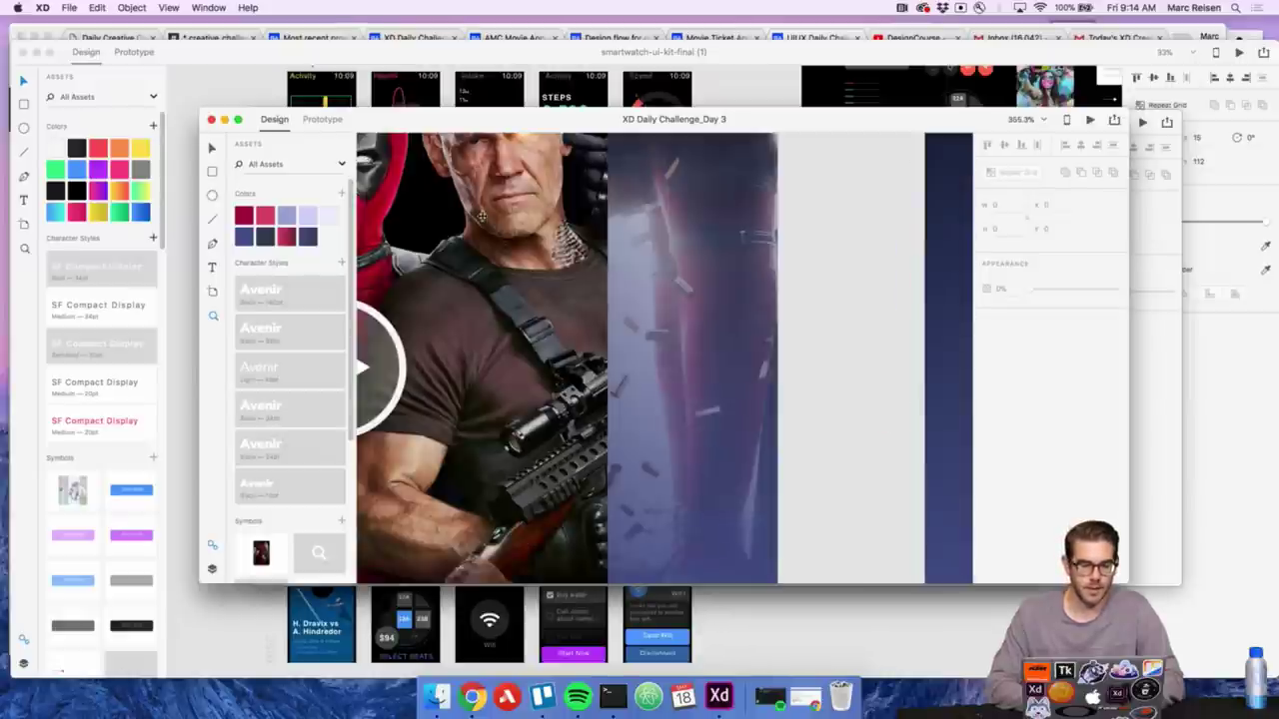
{"action": "scroll", "coordinate": [482, 213], "scroll_direction": "down", "scroll_amount": 1}
{"action": "scroll", "coordinate": [482, 213], "scroll_direction": "down", "scroll_amount": 6}
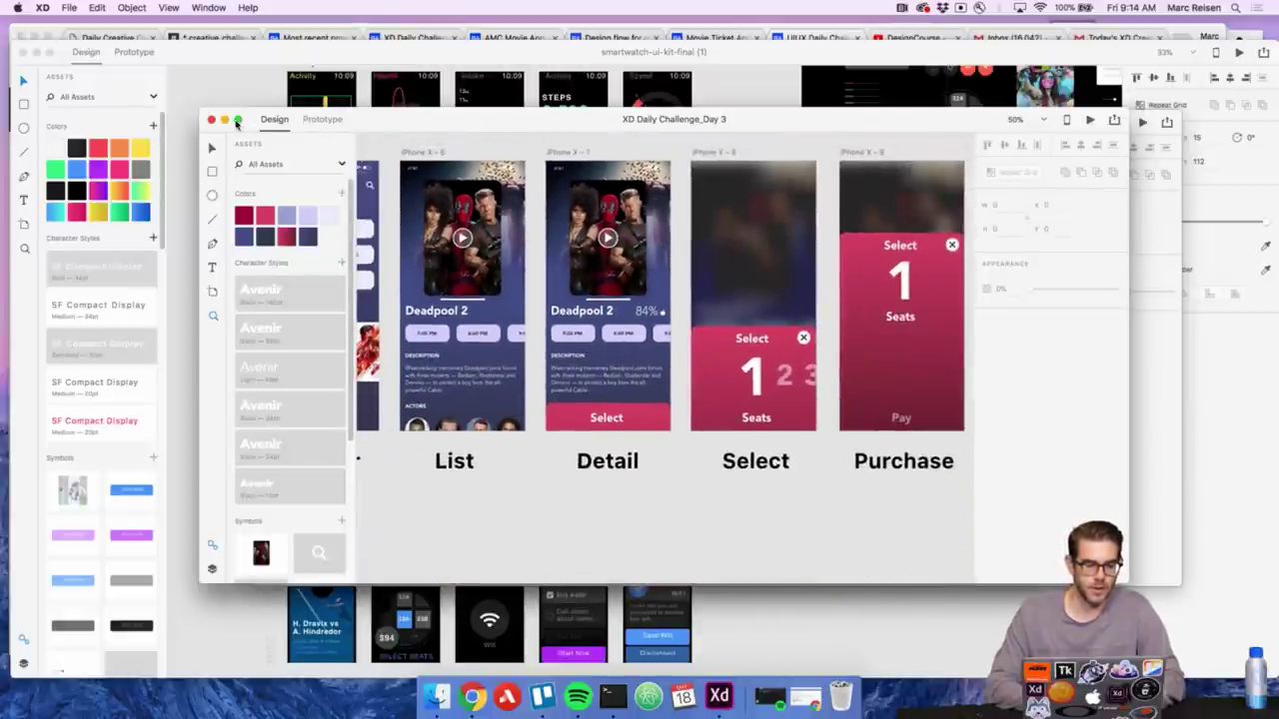
Maximize the XD window, select the Select tool, and return to the Behance project in Chrome
{"action": "left_click", "coordinate": [237, 121]}
{"action": "scroll", "coordinate": [729, 343], "scroll_direction": "left", "scroll_amount": 5}
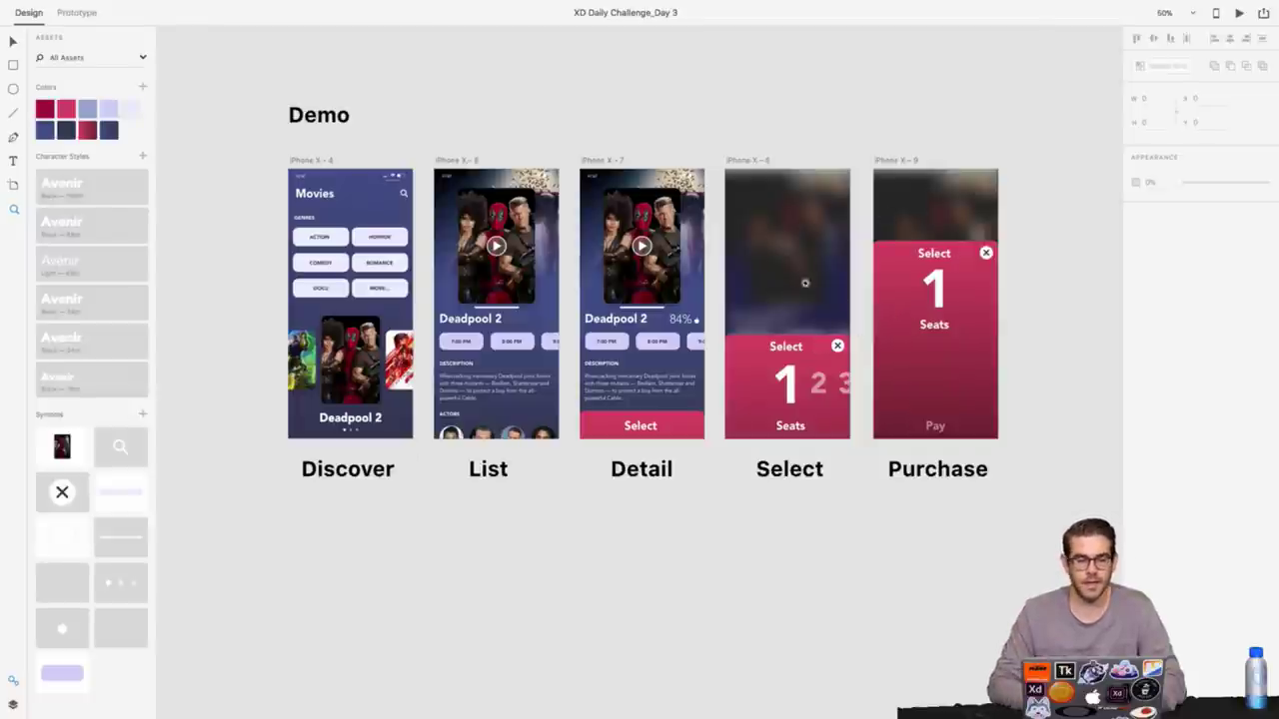
{"action": "key", "text": "v"}
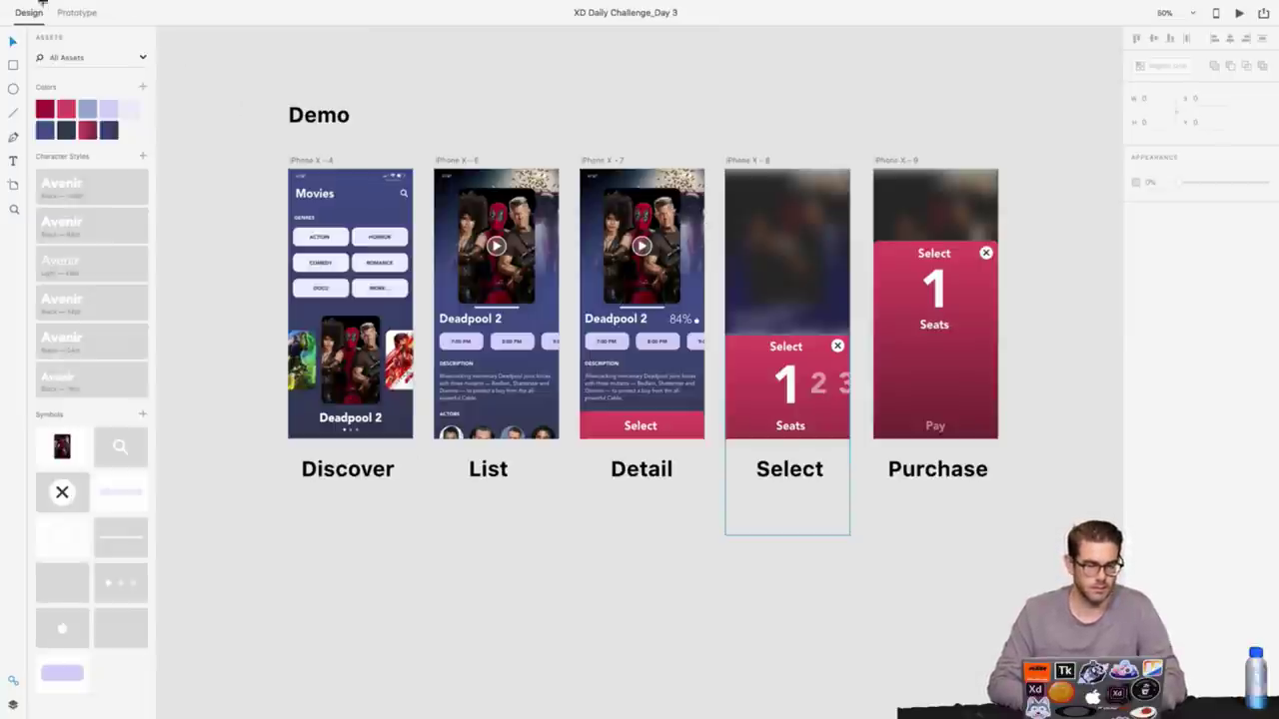
{"action": "key", "text": "super+Tab"}
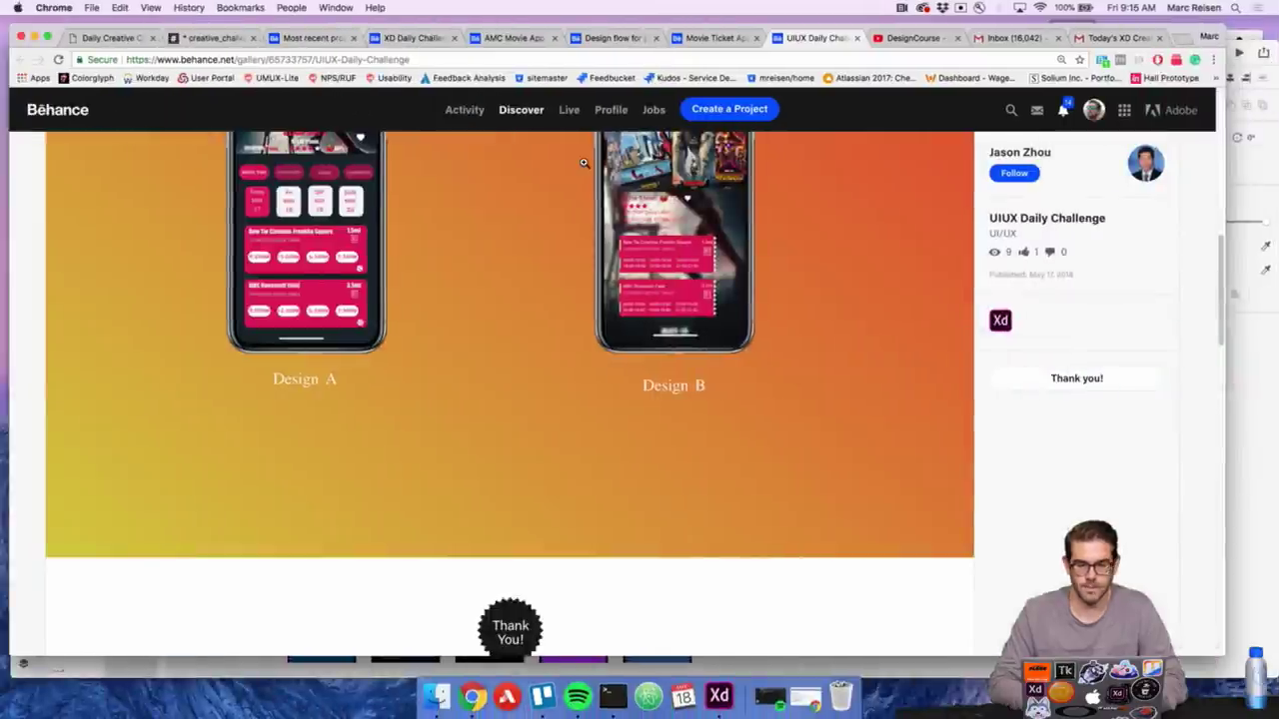
Move and resize the Weather App window to fill the screen, zoomed to 50%
{"action": "left_click", "coordinate": [722, 696]}
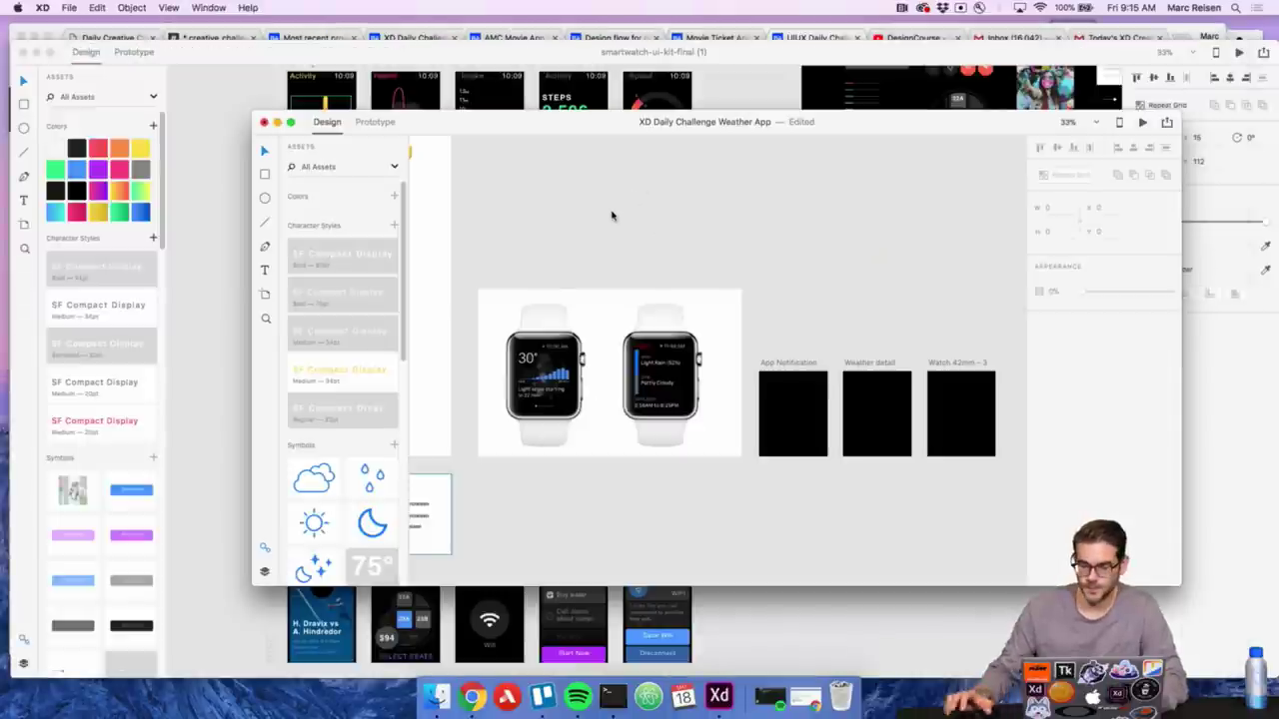
{"action": "left_click_drag", "start_coordinate": [584, 120], "coordinate": [353, 39]}
{"action": "left_click_drag", "start_coordinate": [989, 534], "coordinate": [1278, 660]}
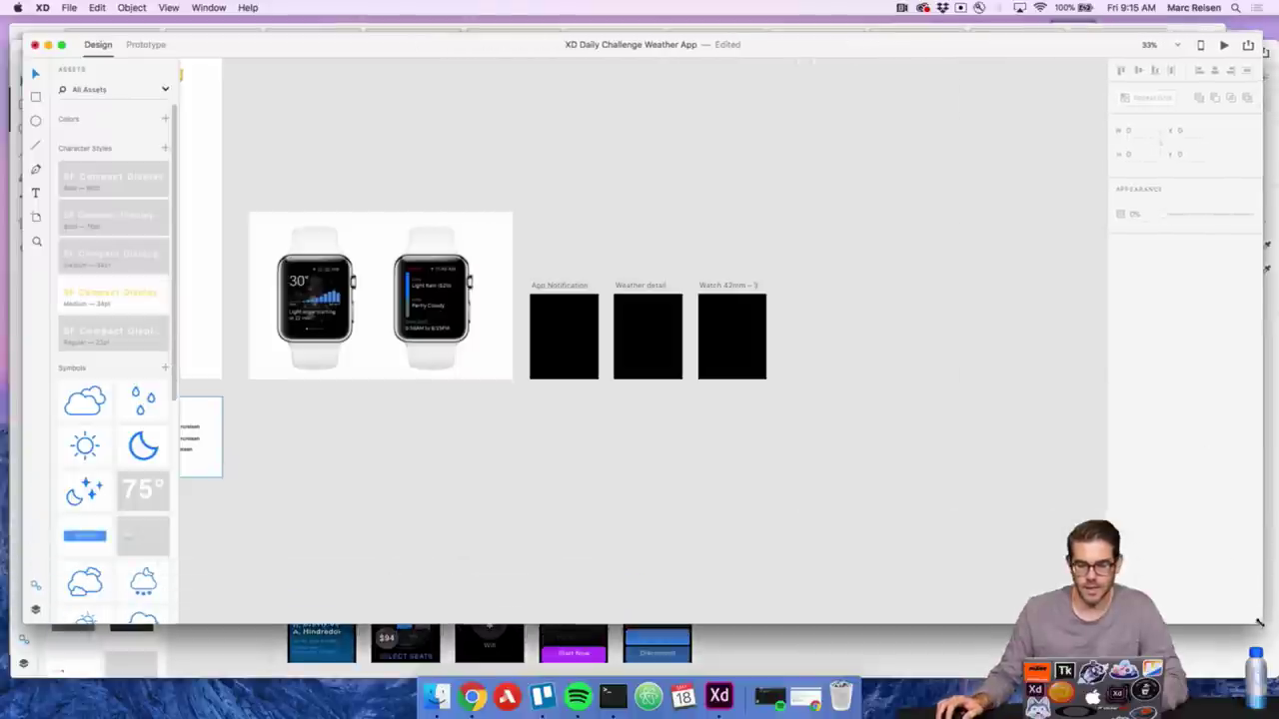
{"action": "scroll", "coordinate": [600, 274], "scroll_direction": "up", "scroll_amount": 2}
{"action": "scroll", "coordinate": [677, 297], "scroll_direction": "left", "scroll_amount": 3}
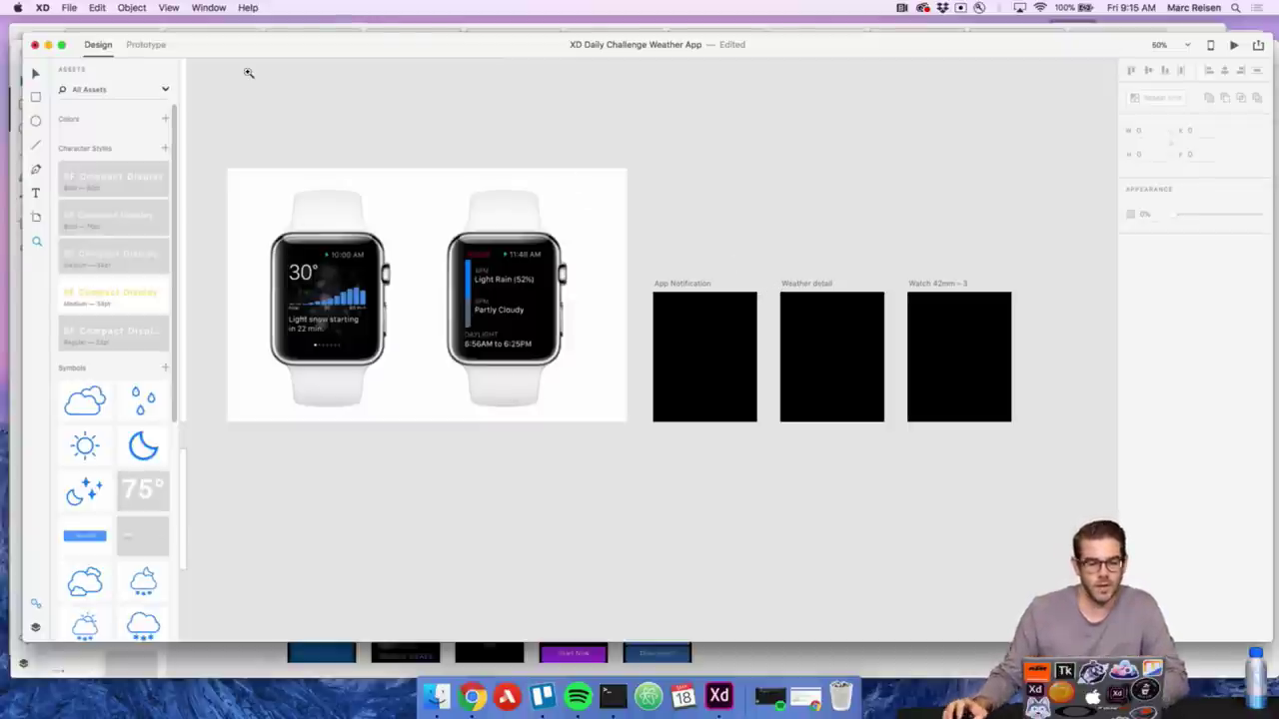
Choose File > Get UI Kits > More UI Kits… to open the online kits page
{"action": "left_click", "coordinate": [69, 8]}
{"action": "mouse_move", "coordinate": [97, 64]}
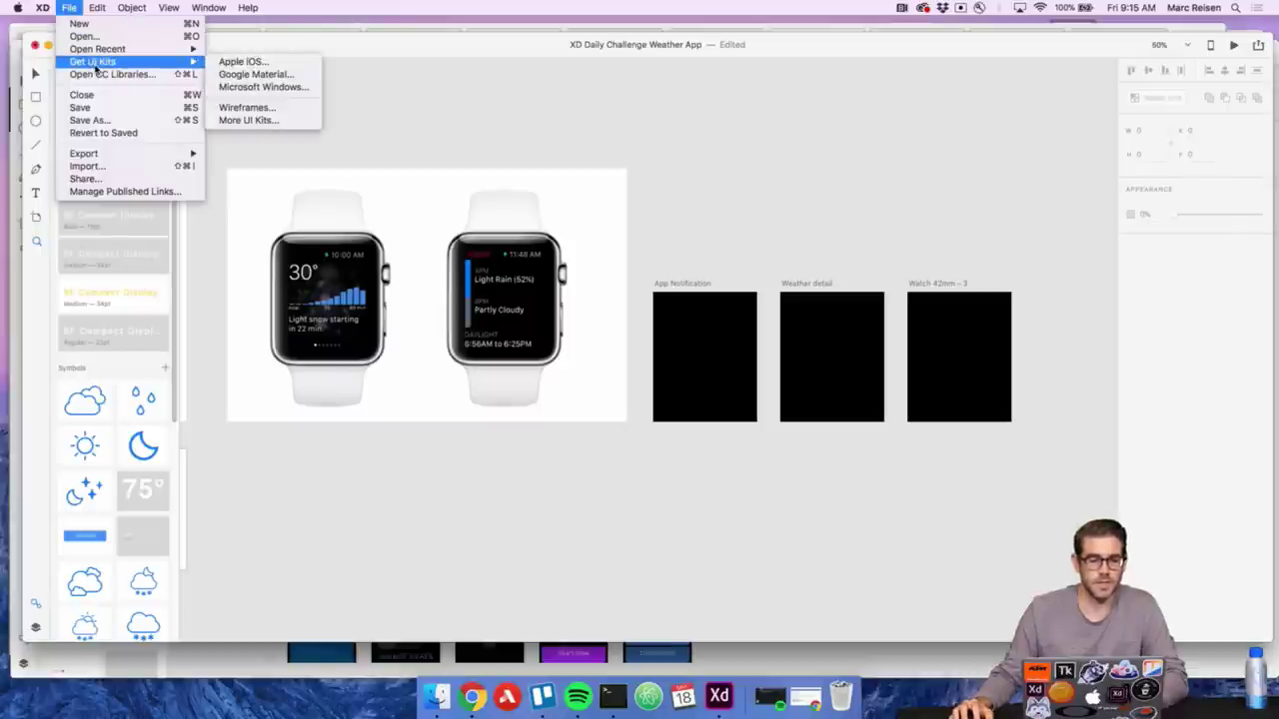
{"action": "mouse_move", "coordinate": [95, 8]}
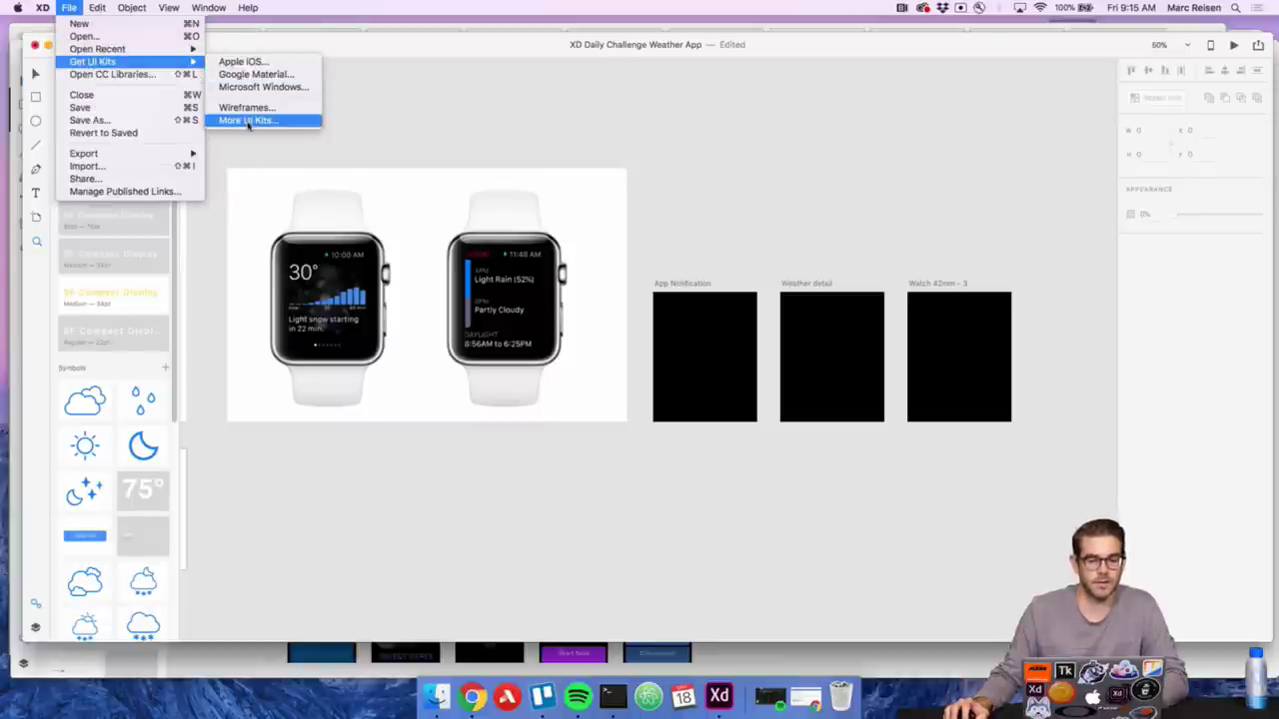
{"action": "left_click", "coordinate": [247, 120]}
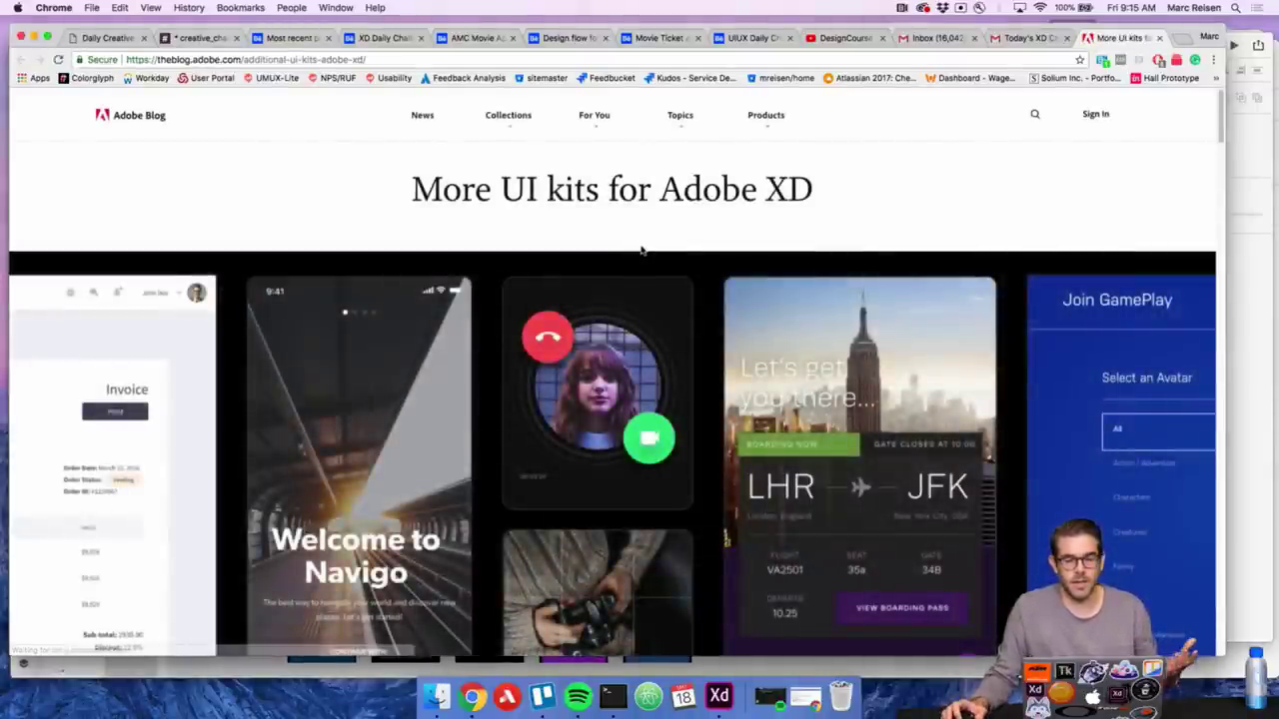
Scroll the 'More UI kits for Adobe XD' article to the Smartwatch UI Kit, then return to XD
{"action": "scroll", "coordinate": [641, 250], "scroll_direction": "down", "scroll_amount": 5}
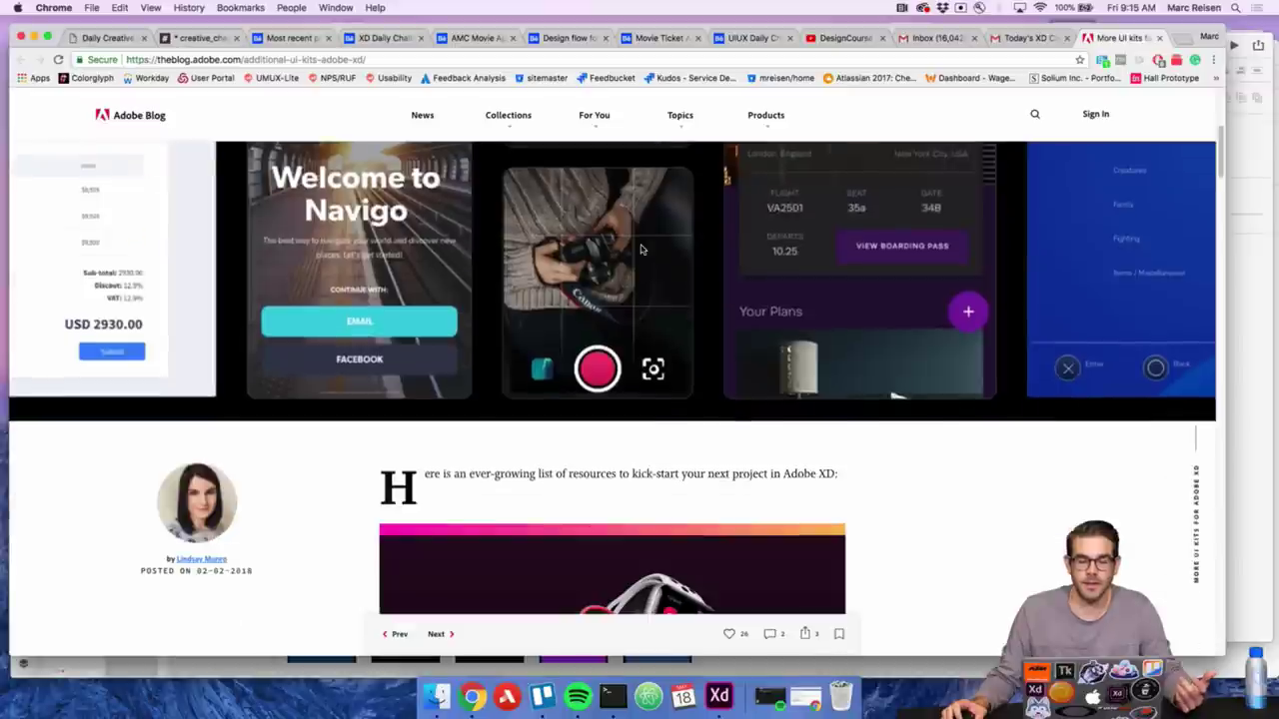
{"action": "scroll", "coordinate": [641, 249], "scroll_direction": "down", "scroll_amount": 2}
{"action": "scroll", "coordinate": [639, 249], "scroll_direction": "down", "scroll_amount": 3}
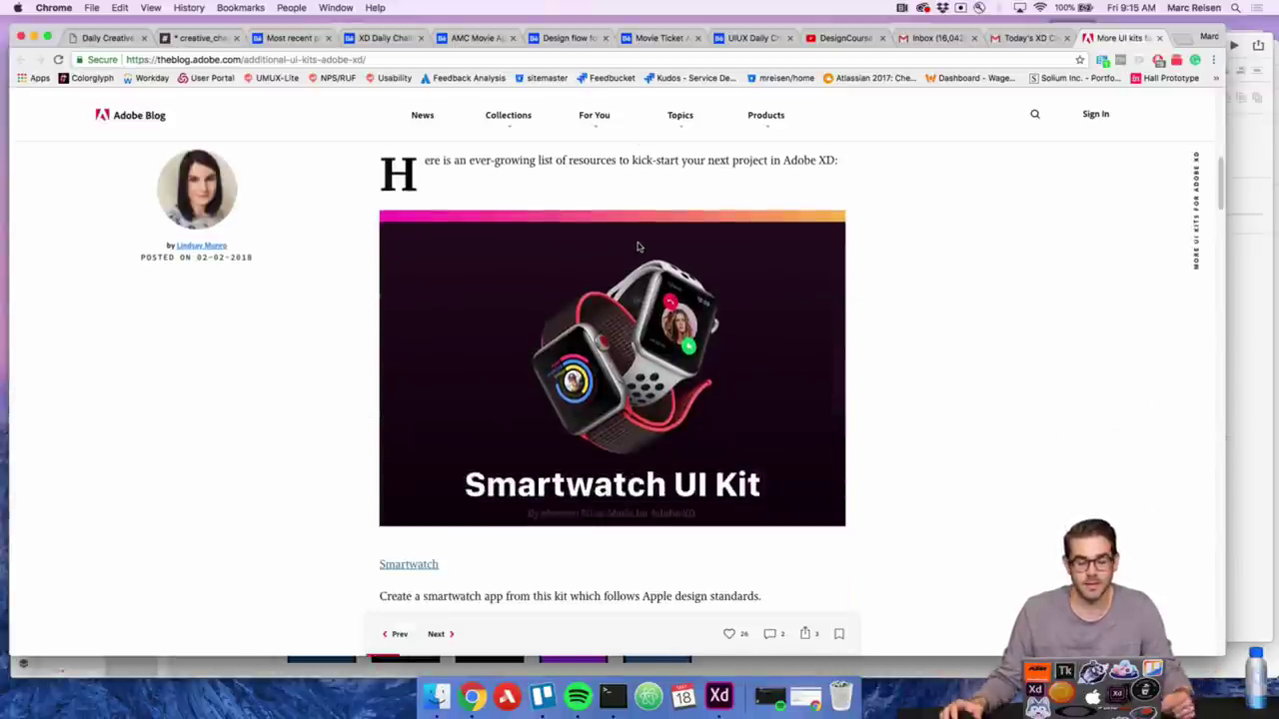
{"action": "scroll", "coordinate": [637, 247], "scroll_direction": "down", "scroll_amount": 1}
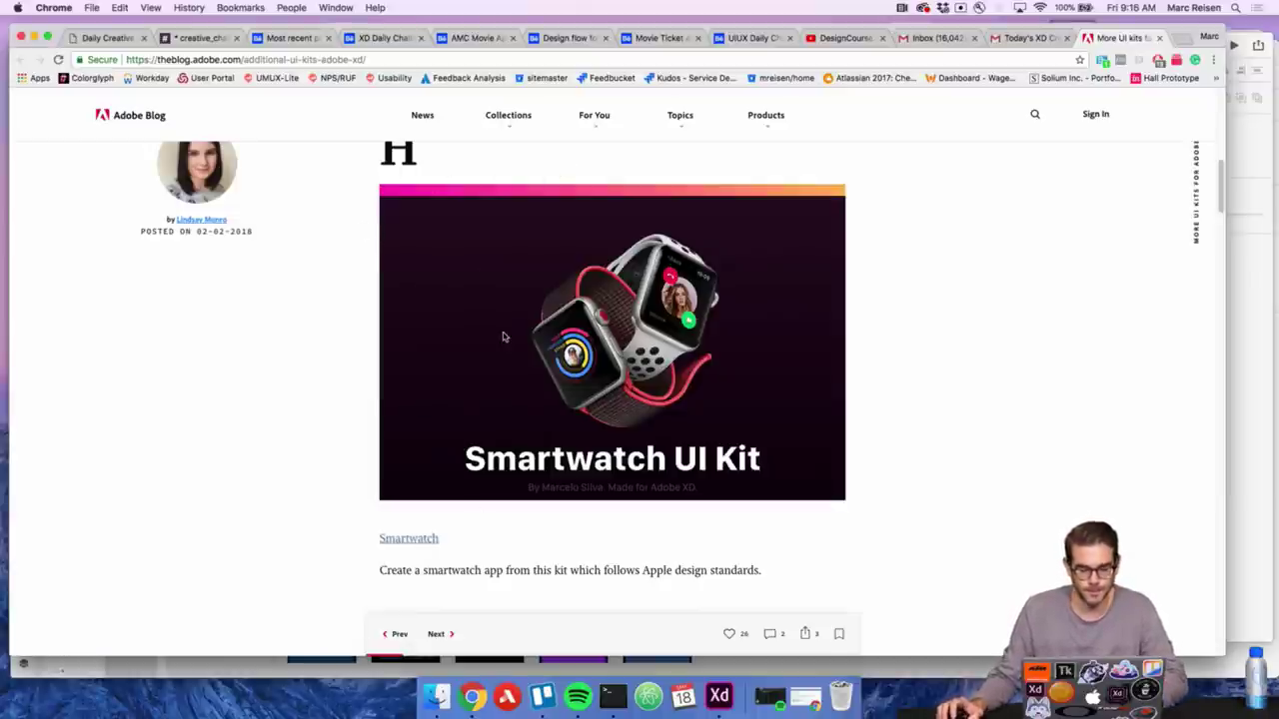
{"action": "key", "text": "super+Tab"}
Bring the smartwatch-ui-kit-final document forward and zoom around its watch screens
{"action": "key", "text": "super+grave"}
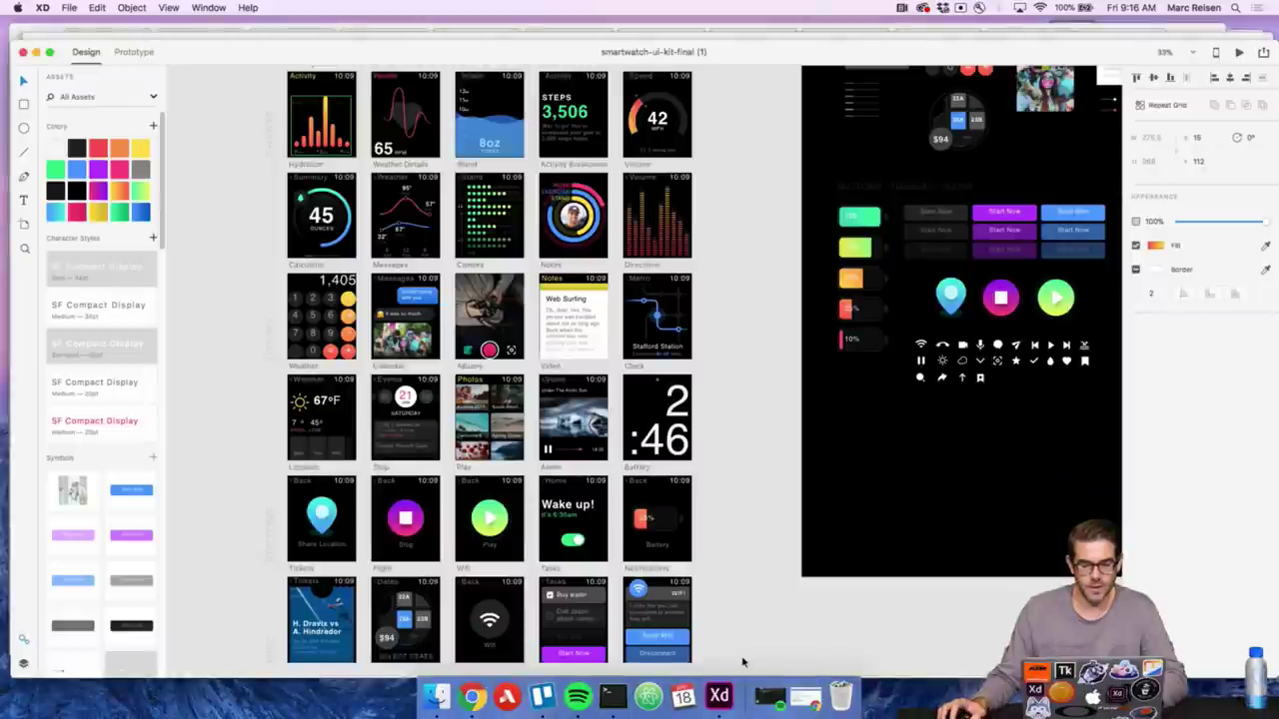
{"action": "scroll", "coordinate": [552, 402], "scroll_direction": "up", "scroll_amount": 10}
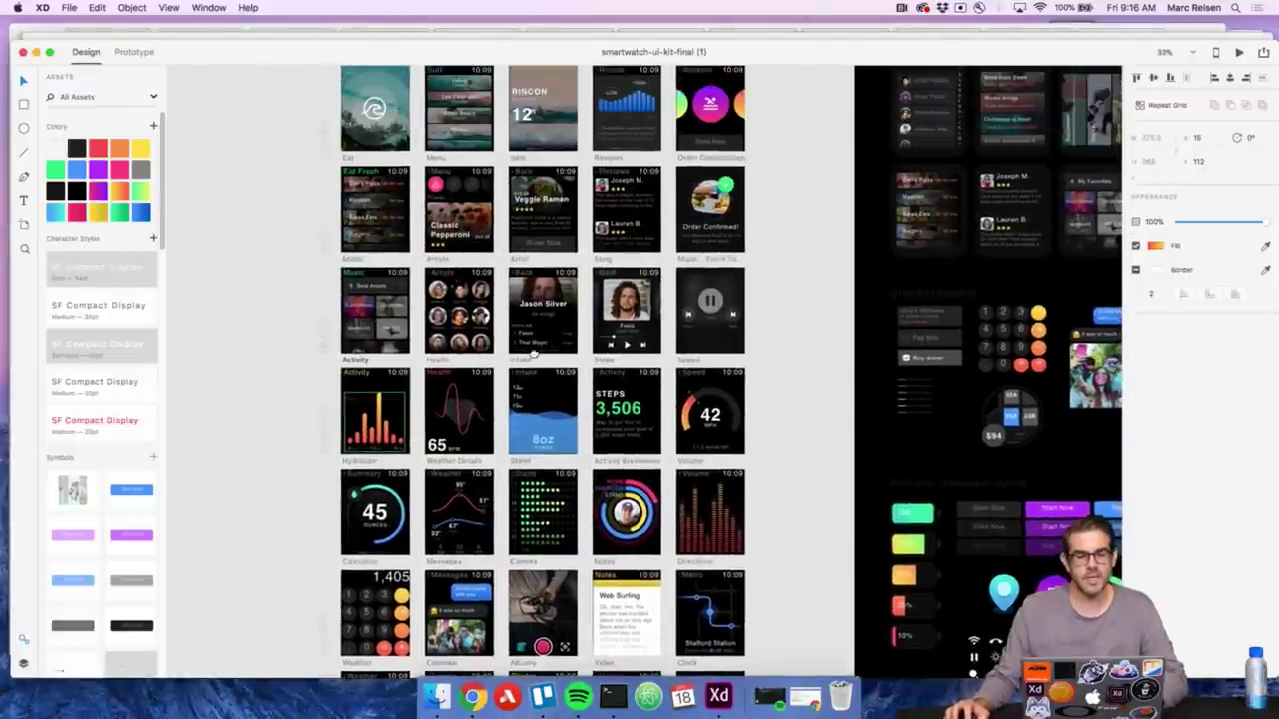
{"action": "scroll", "coordinate": [536, 380], "scroll_direction": "up", "scroll_amount": 2}
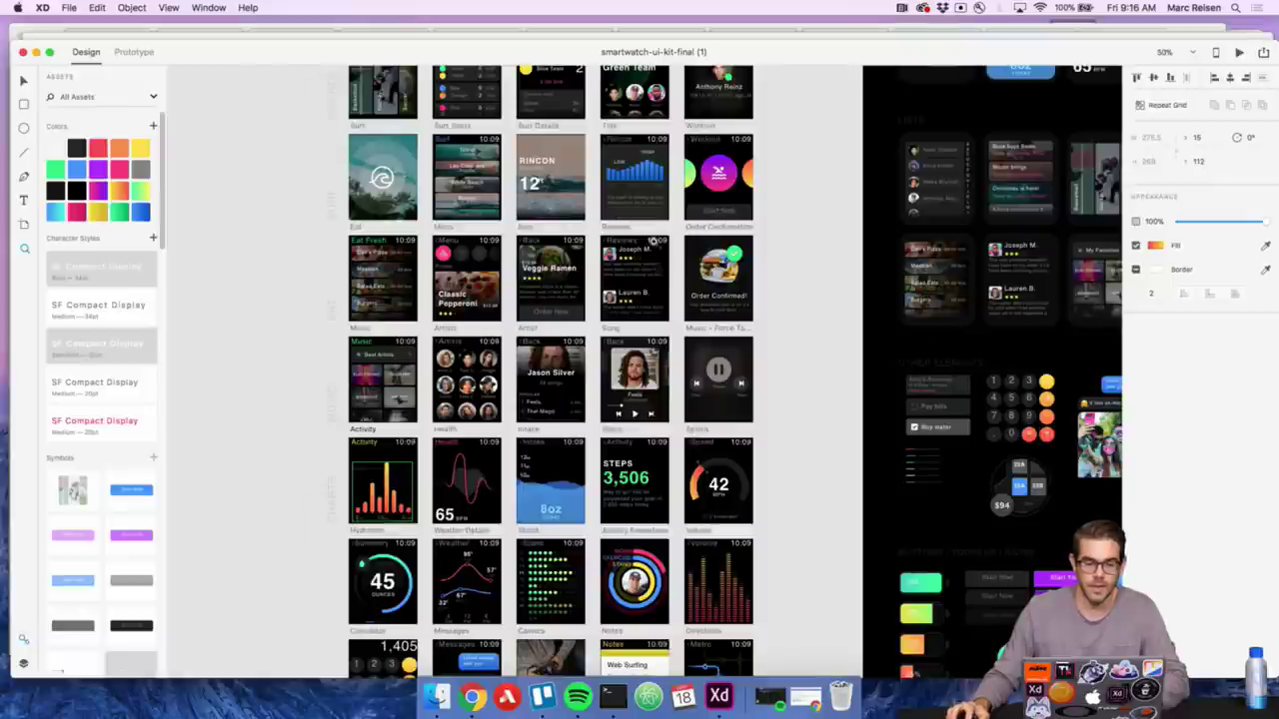
{"action": "scroll", "coordinate": [648, 227], "scroll_direction": "up", "scroll_amount": 5}
{"action": "scroll", "coordinate": [714, 243], "scroll_direction": "right", "scroll_amount": 1}
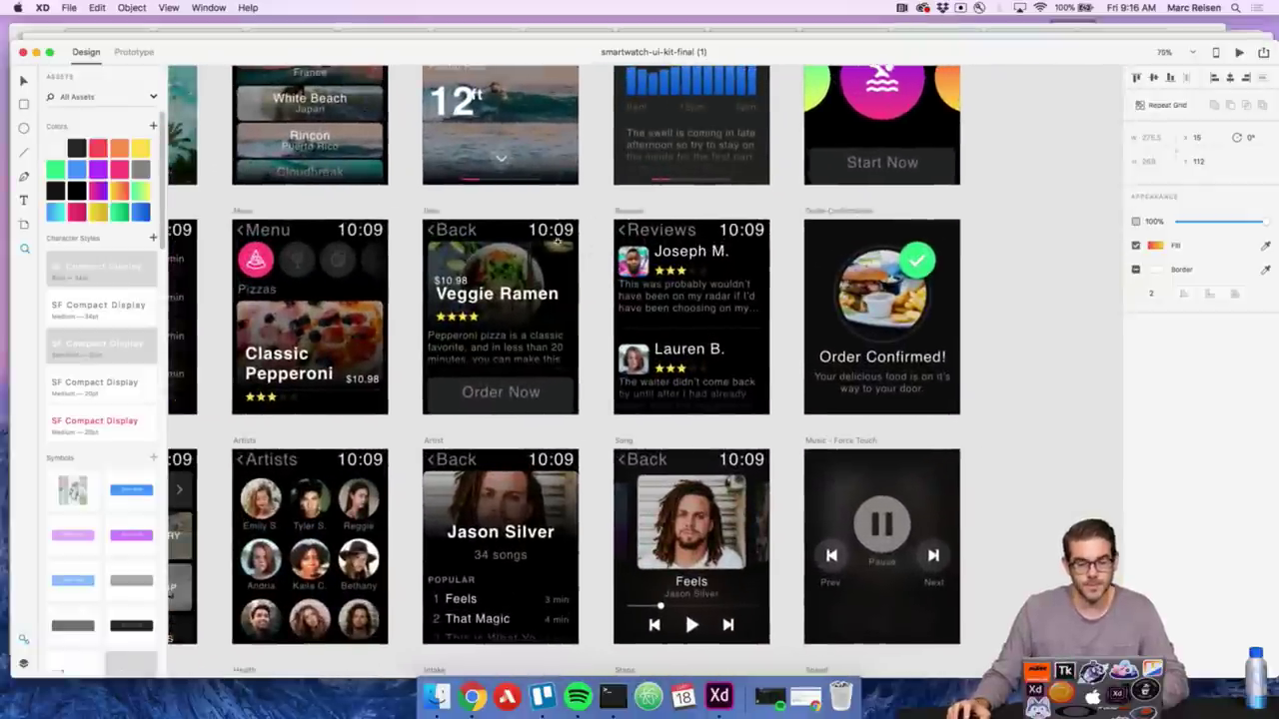
{"action": "scroll", "coordinate": [539, 238], "scroll_direction": "left", "scroll_amount": 6}
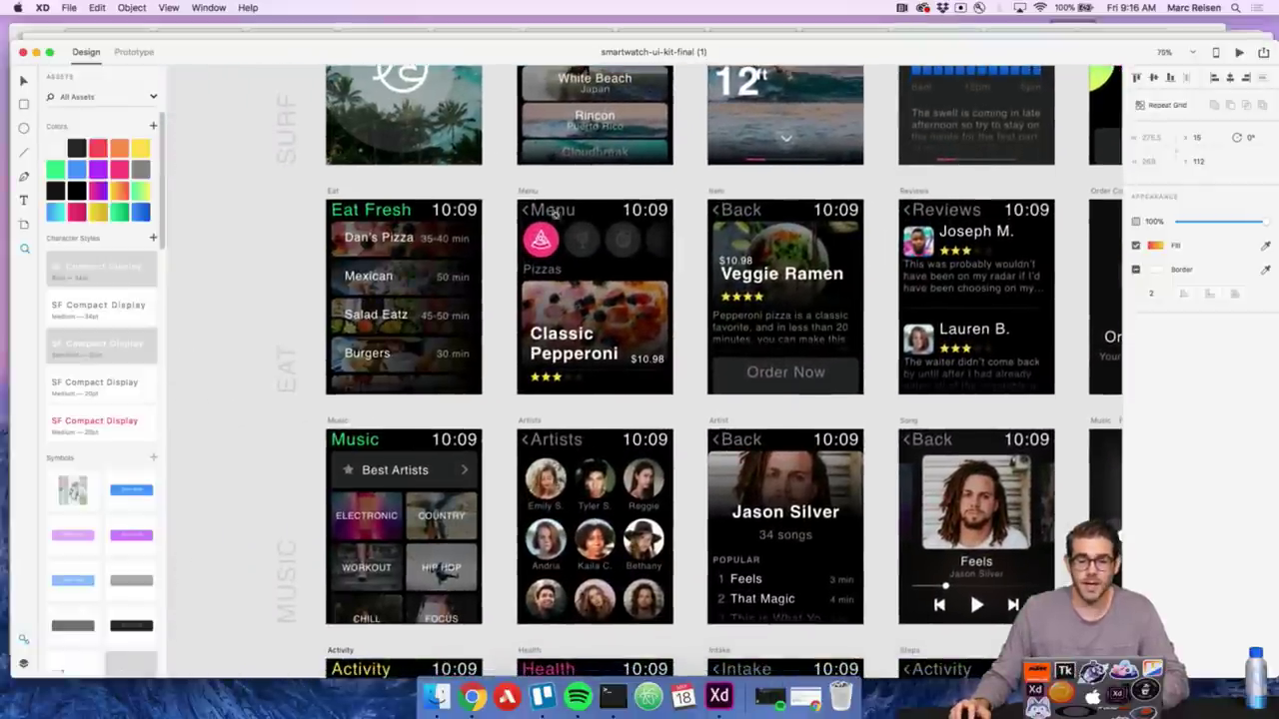
{"action": "scroll", "coordinate": [649, 320], "scroll_direction": "down", "scroll_amount": 2}
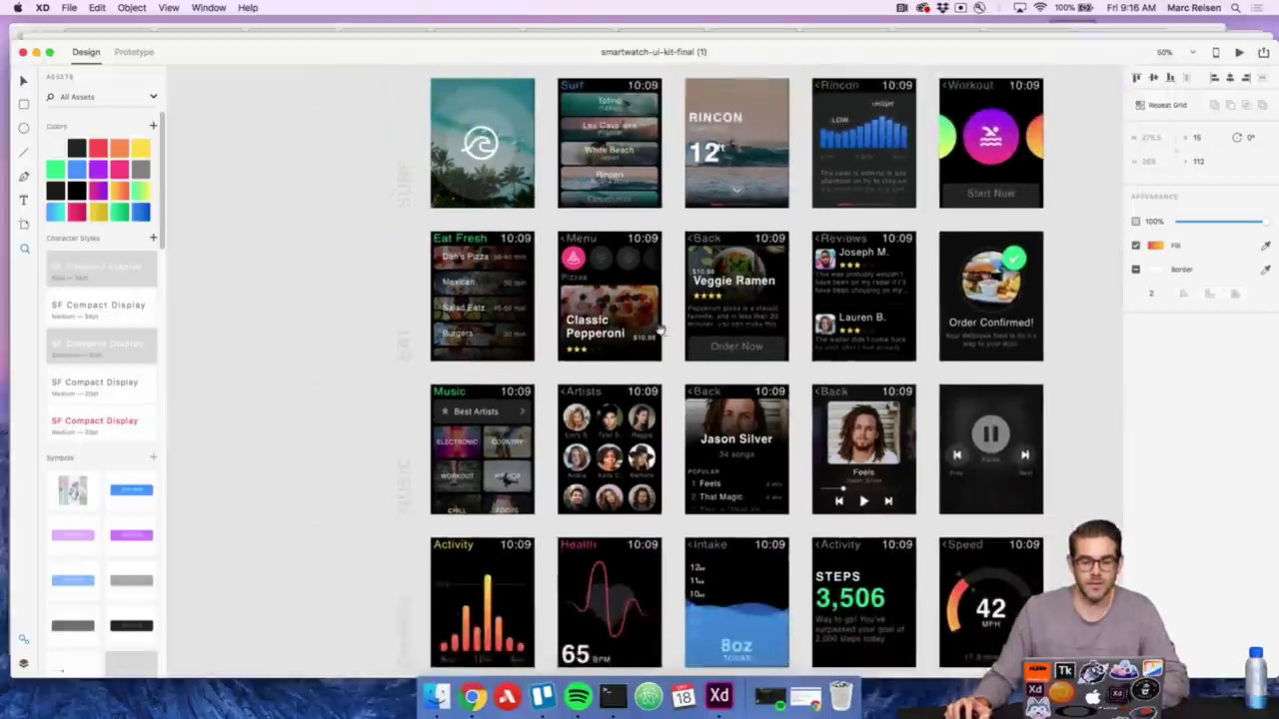
{"action": "scroll", "coordinate": [652, 325], "scroll_direction": "down", "scroll_amount": 5}
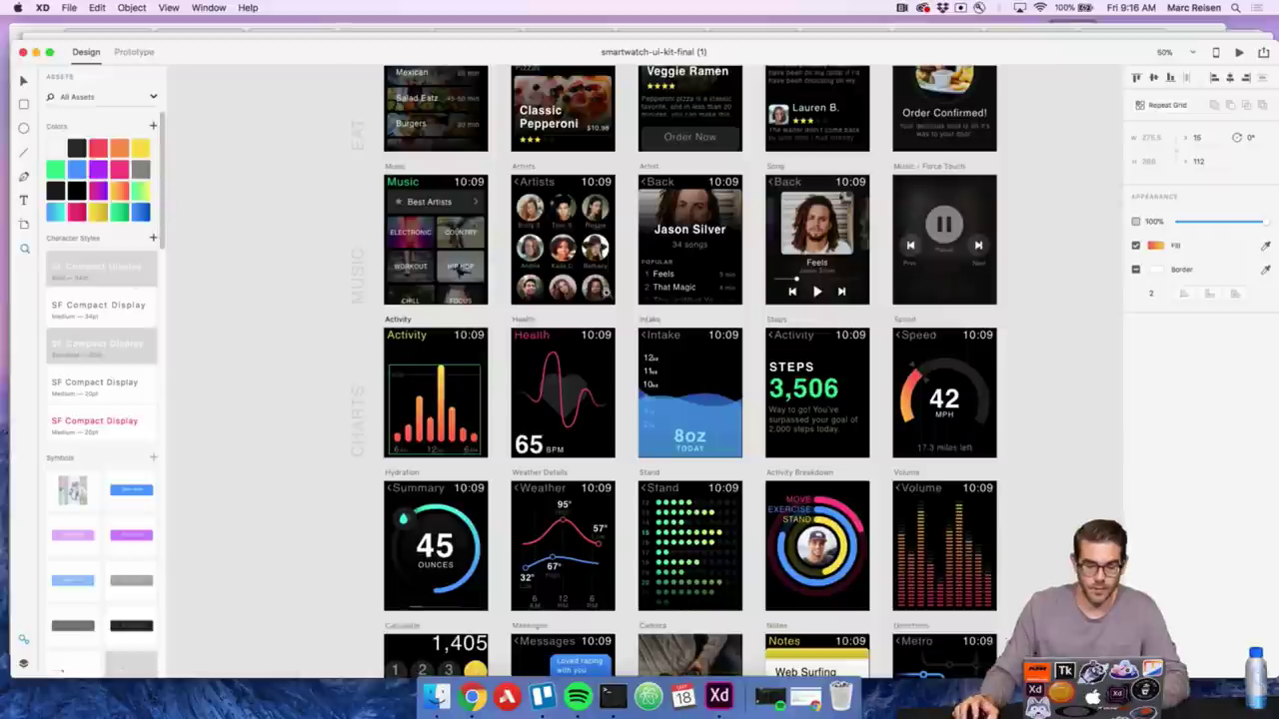
Marquee-select and copy the WiFi notification on the Notifications artboard, then move the kit window aside
{"action": "scroll", "coordinate": [531, 355], "scroll_direction": "down", "scroll_amount": 1}
{"action": "scroll", "coordinate": [532, 354], "scroll_direction": "up", "scroll_amount": 3}
{"action": "scroll", "coordinate": [614, 290], "scroll_direction": "down", "scroll_amount": 3}
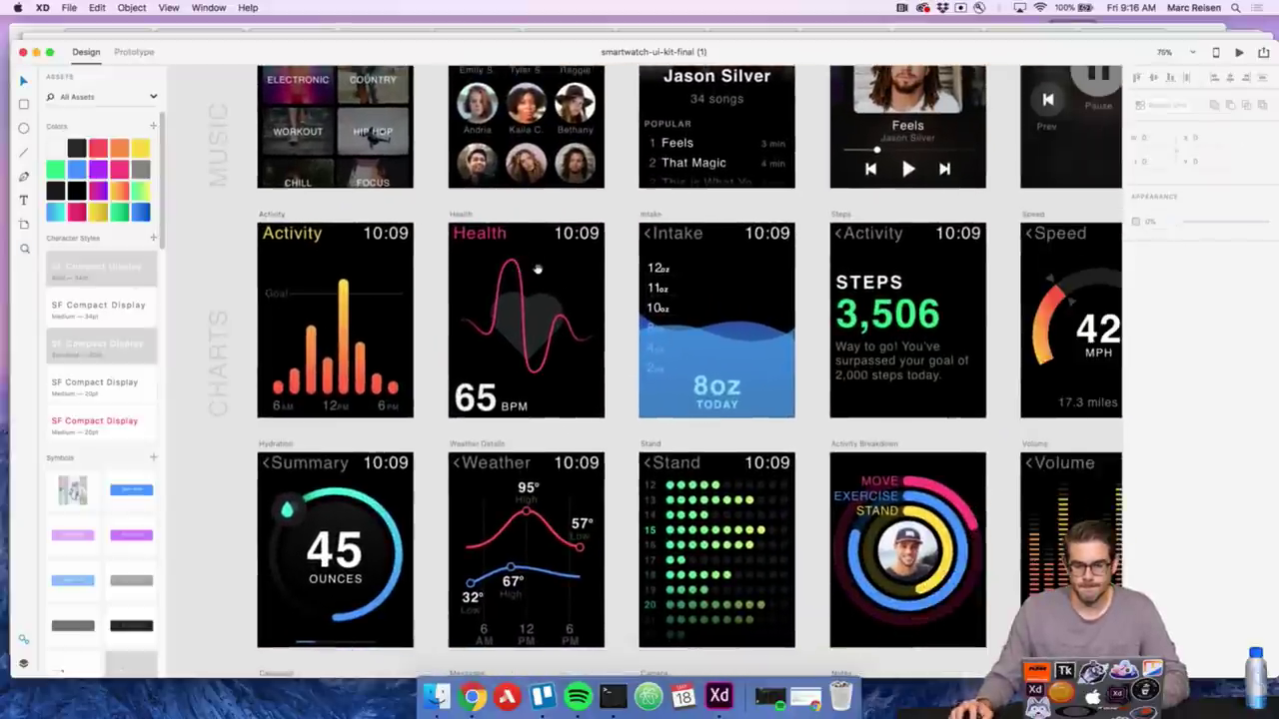
{"action": "scroll", "coordinate": [605, 280], "scroll_direction": "down", "scroll_amount": 10}
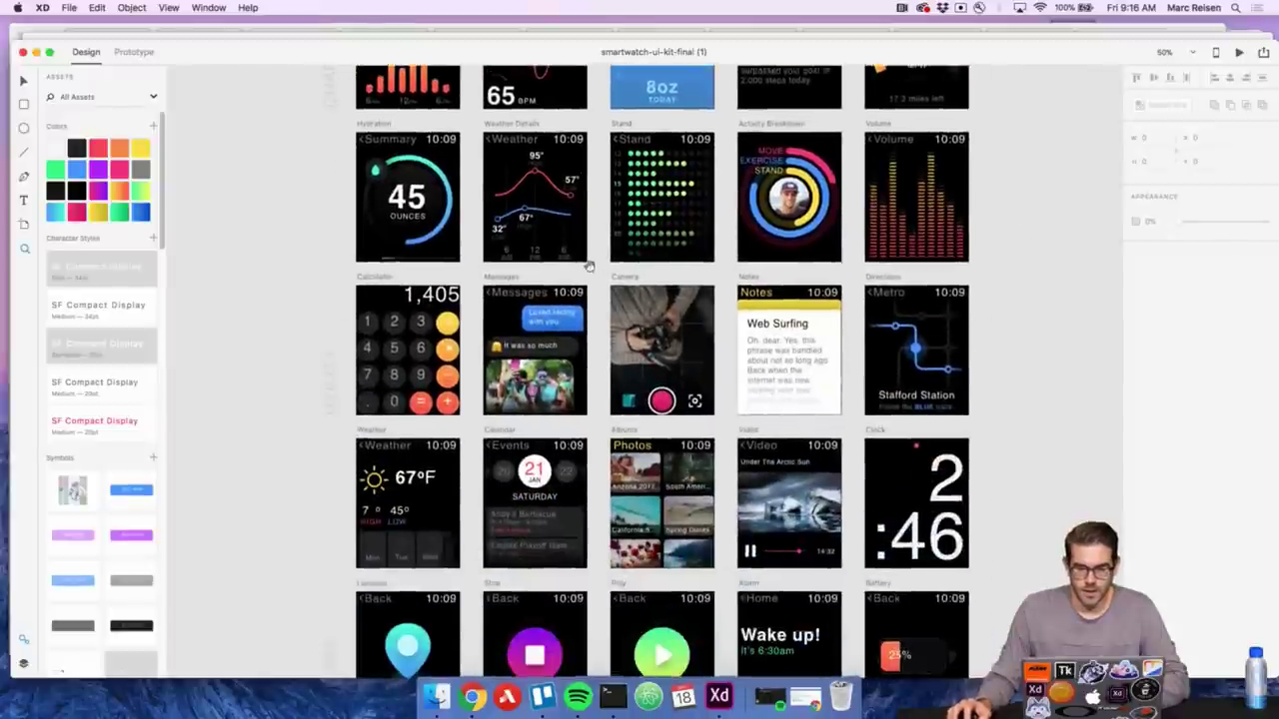
{"action": "scroll", "coordinate": [583, 343], "scroll_direction": "down", "scroll_amount": 4}
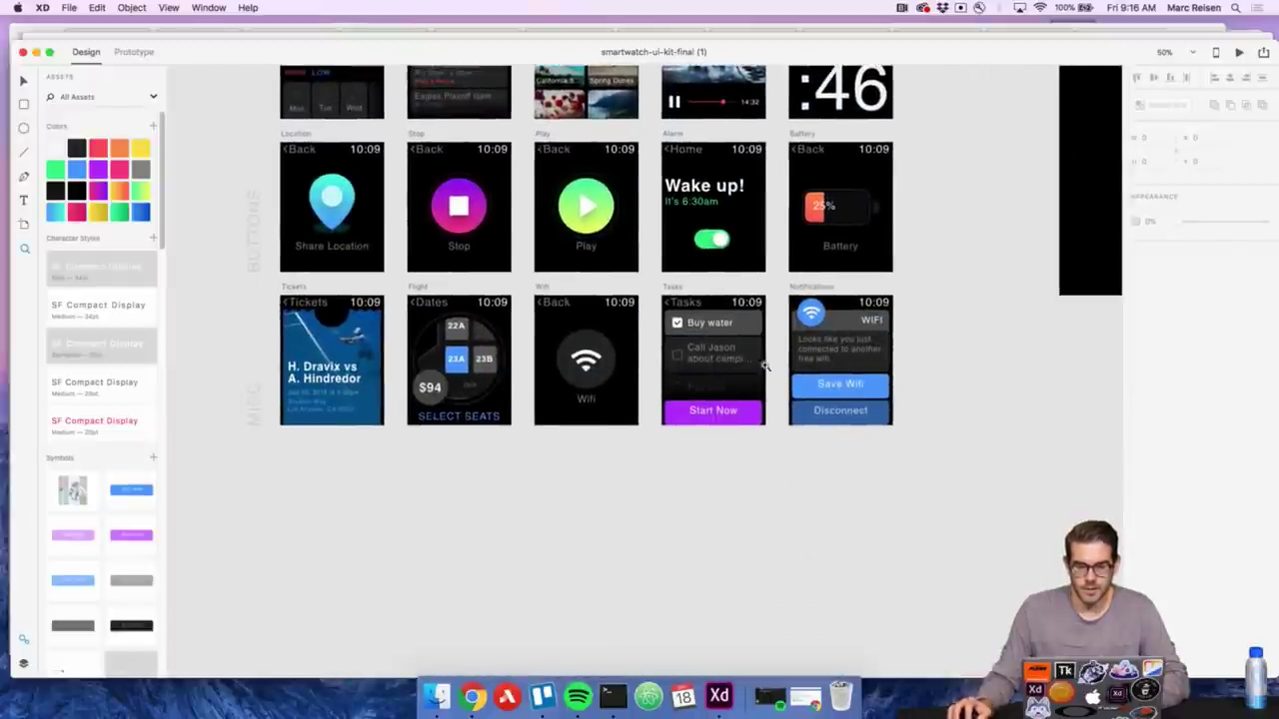
{"action": "scroll", "coordinate": [939, 421], "scroll_direction": "up", "scroll_amount": 2}
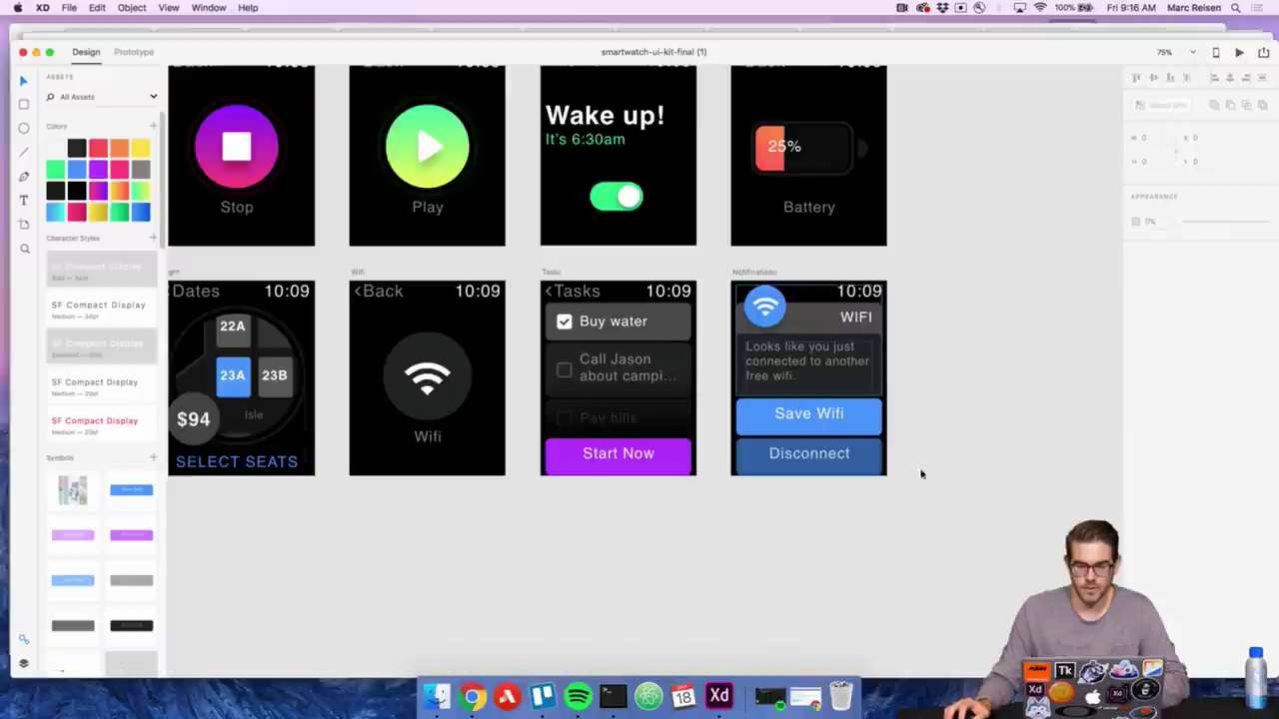
{"action": "left_click_drag", "start_coordinate": [919, 494], "coordinate": [747, 297]}
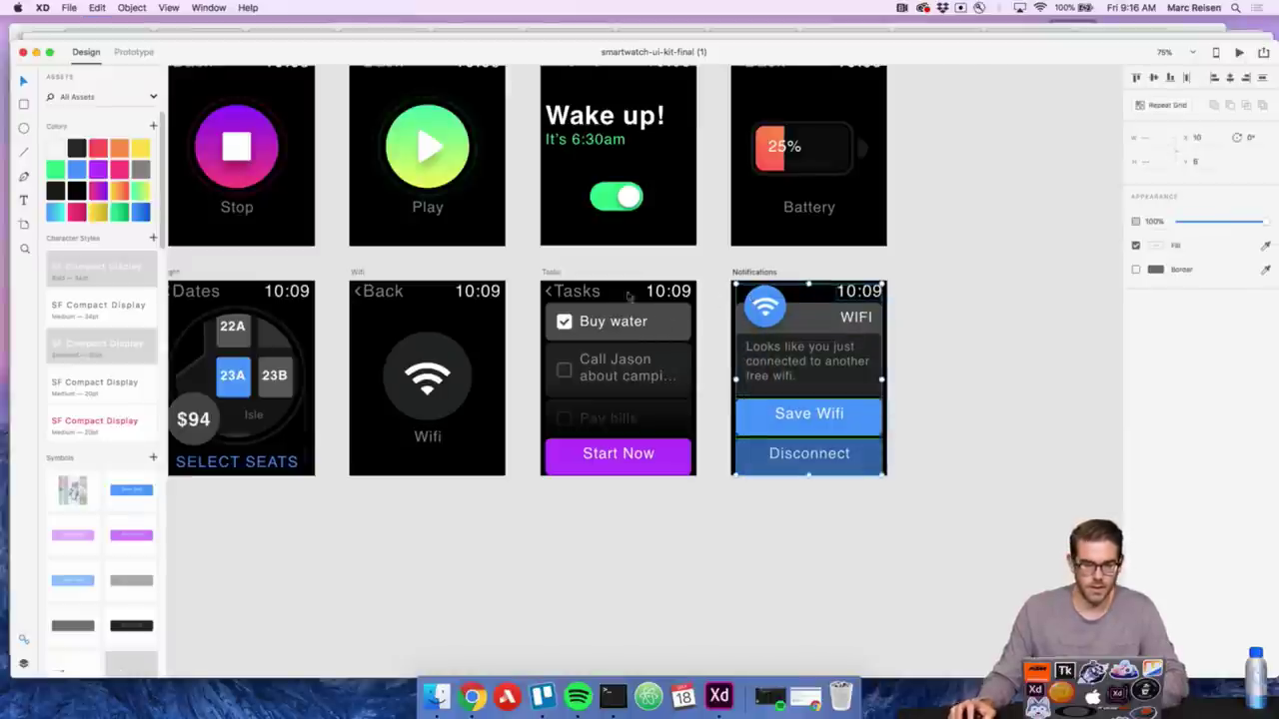
{"action": "left_click_drag", "start_coordinate": [447, 66], "coordinate": [490, 141]}
Paste the WiFi notification into the App Notification artboard, snapped to the artboard edges
{"action": "left_click", "coordinate": [474, 74]}
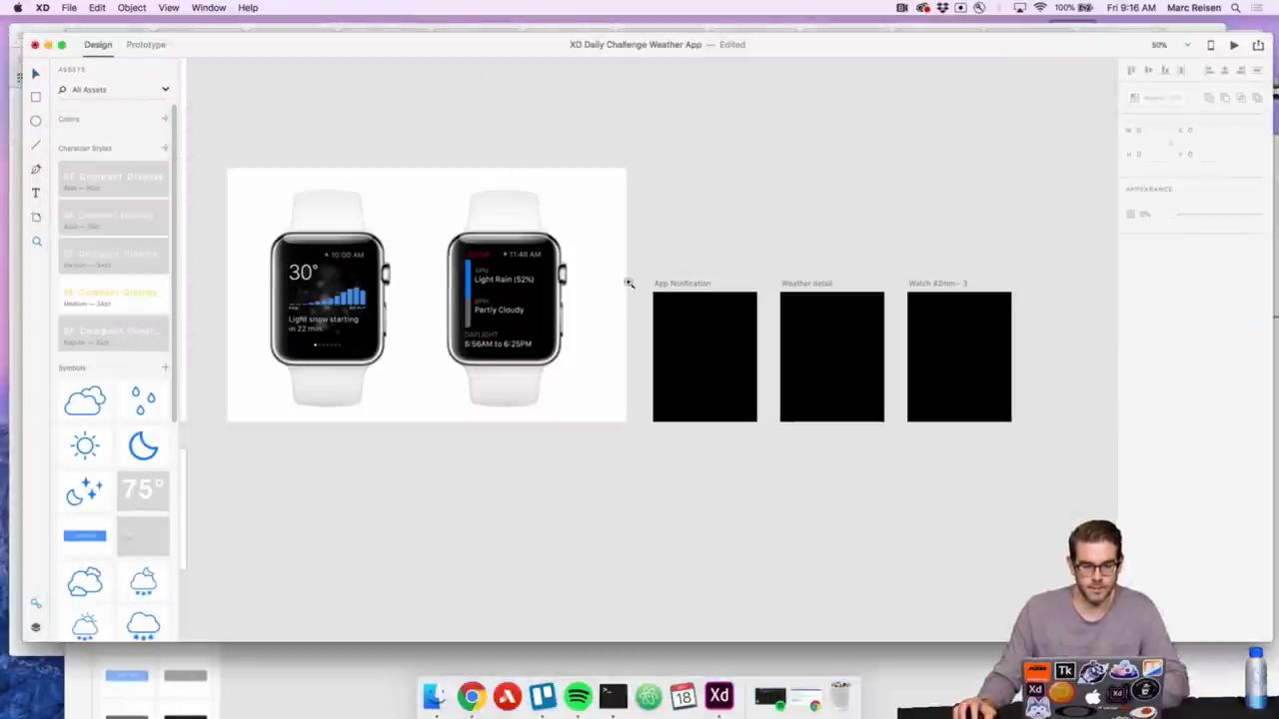
{"action": "scroll", "coordinate": [639, 280], "scroll_direction": "right", "scroll_amount": 3}
{"action": "key", "text": "super+v"}
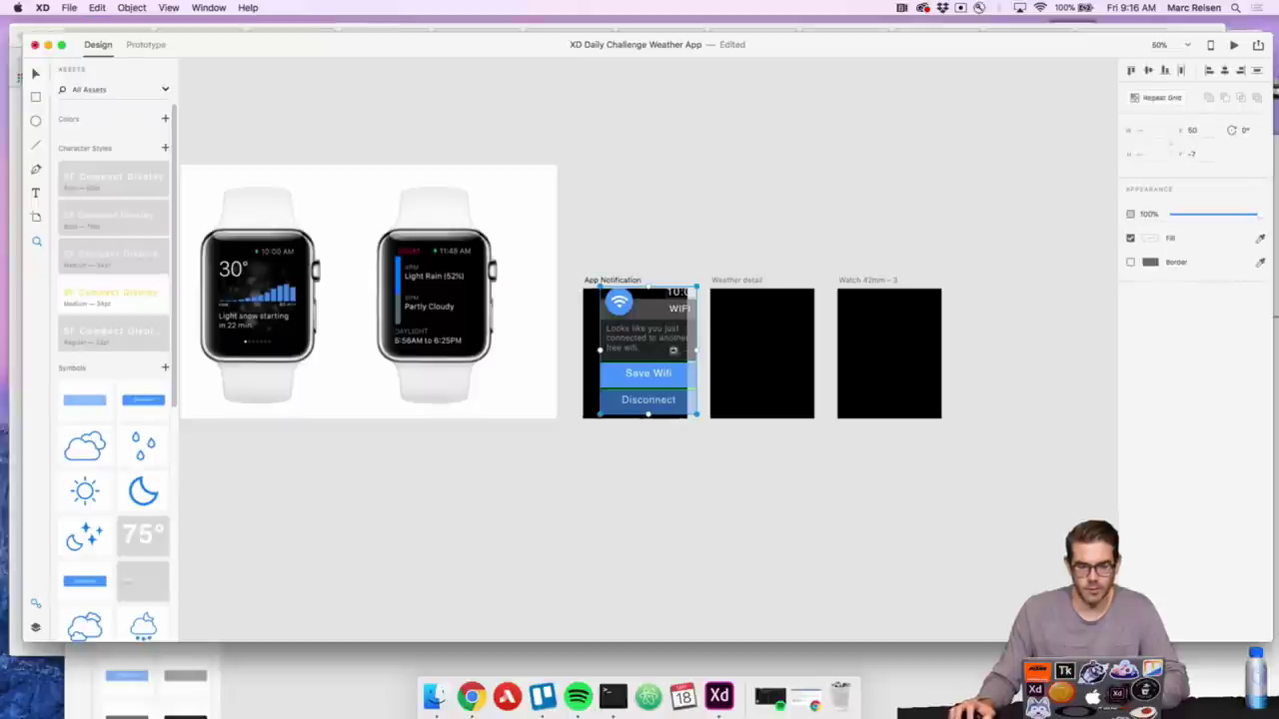
{"action": "left_click_drag", "start_coordinate": [664, 367], "coordinate": [645, 367]}
{"action": "left_click", "coordinate": [690, 466]}
{"action": "scroll", "coordinate": [668, 429], "scroll_direction": "left", "scroll_amount": 5}
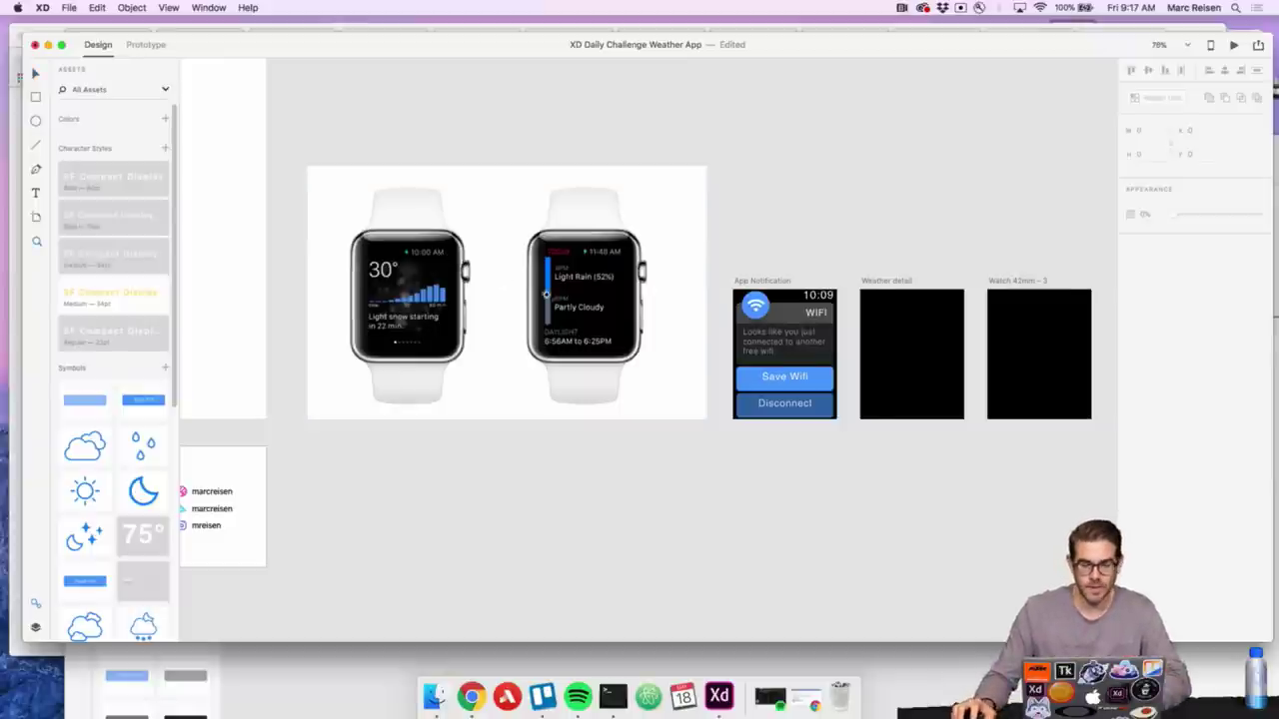
{"action": "scroll", "coordinate": [529, 287], "scroll_direction": "up", "scroll_amount": 3}
{"action": "scroll", "coordinate": [822, 336], "scroll_direction": "right", "scroll_amount": 5}
{"action": "scroll", "coordinate": [822, 335], "scroll_direction": "down", "scroll_amount": 1}
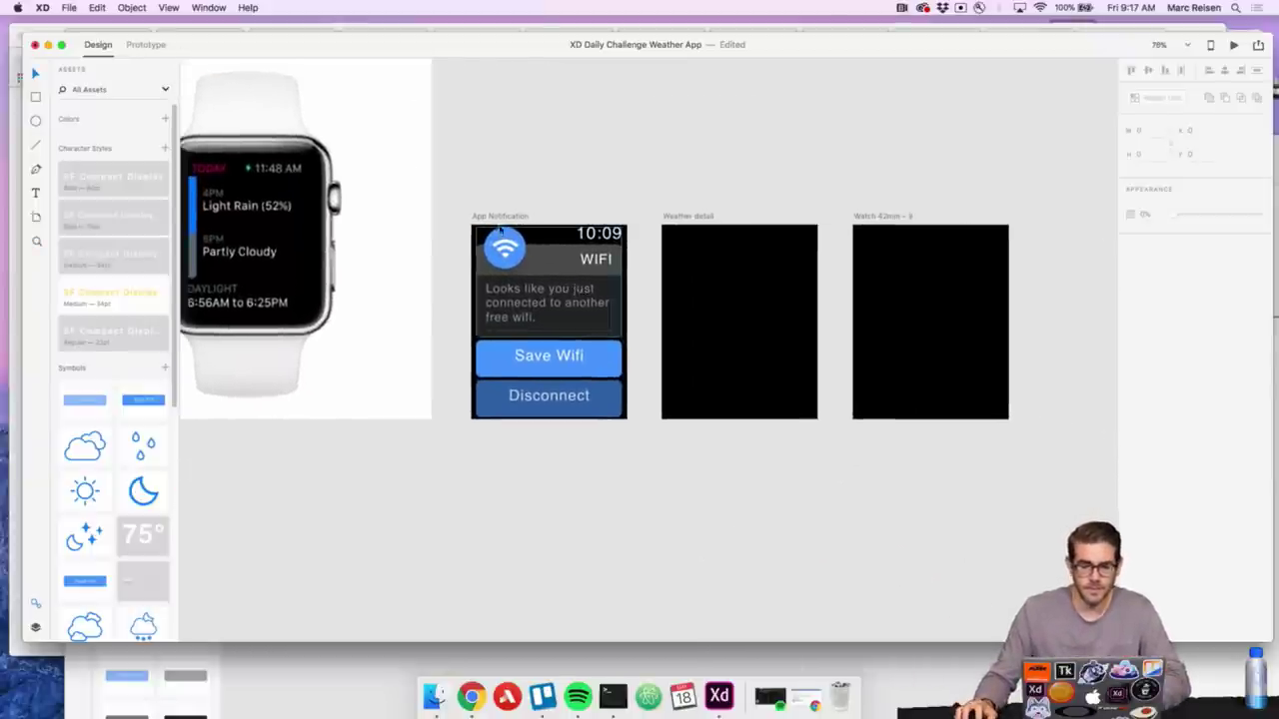
{"action": "left_click", "coordinate": [498, 219]}
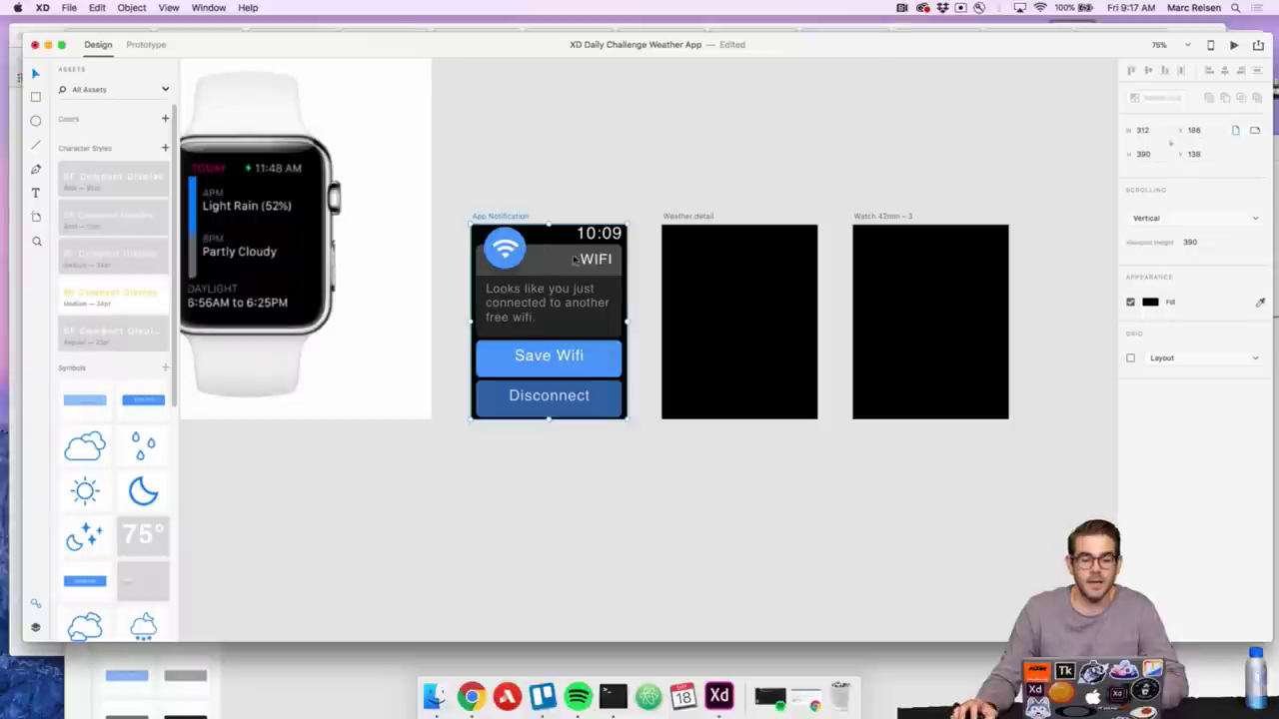
{"action": "left_click", "coordinate": [605, 237]}
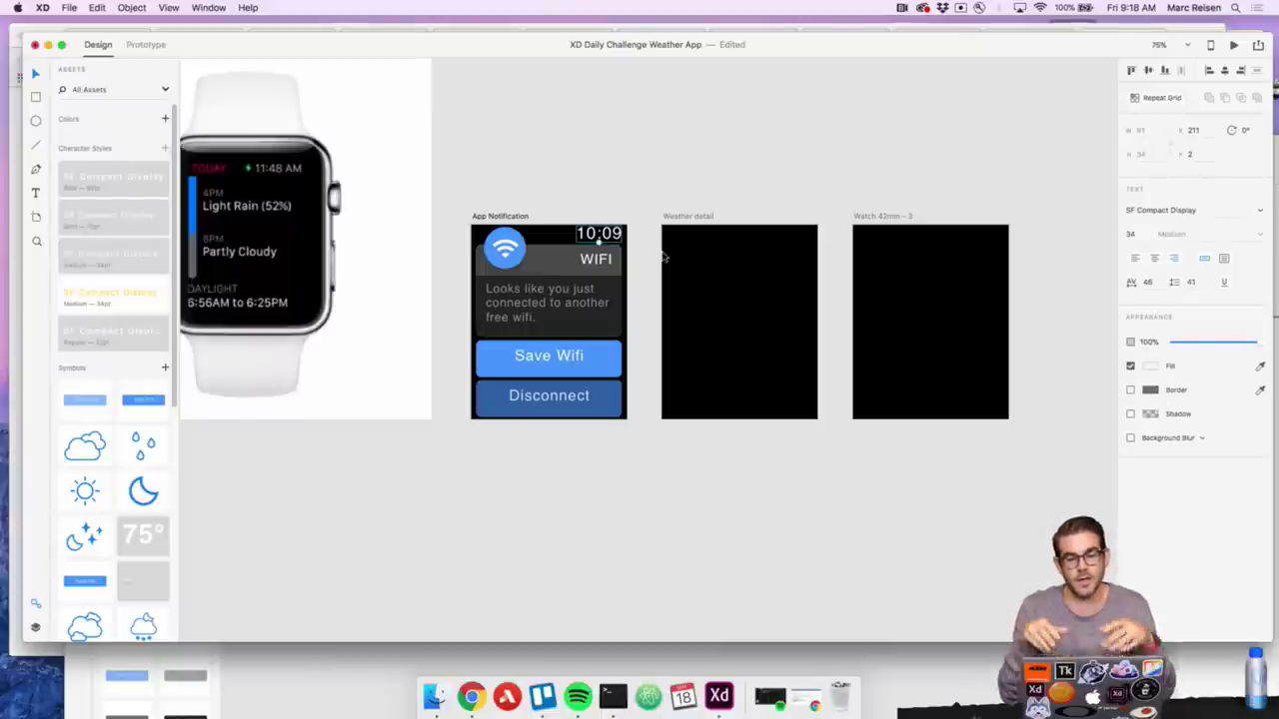
Select and remove the wifi glyph from the notification's blue circle, undoing an accidental paste
{"action": "scroll", "coordinate": [108, 444], "scroll_direction": "down", "scroll_amount": 2}
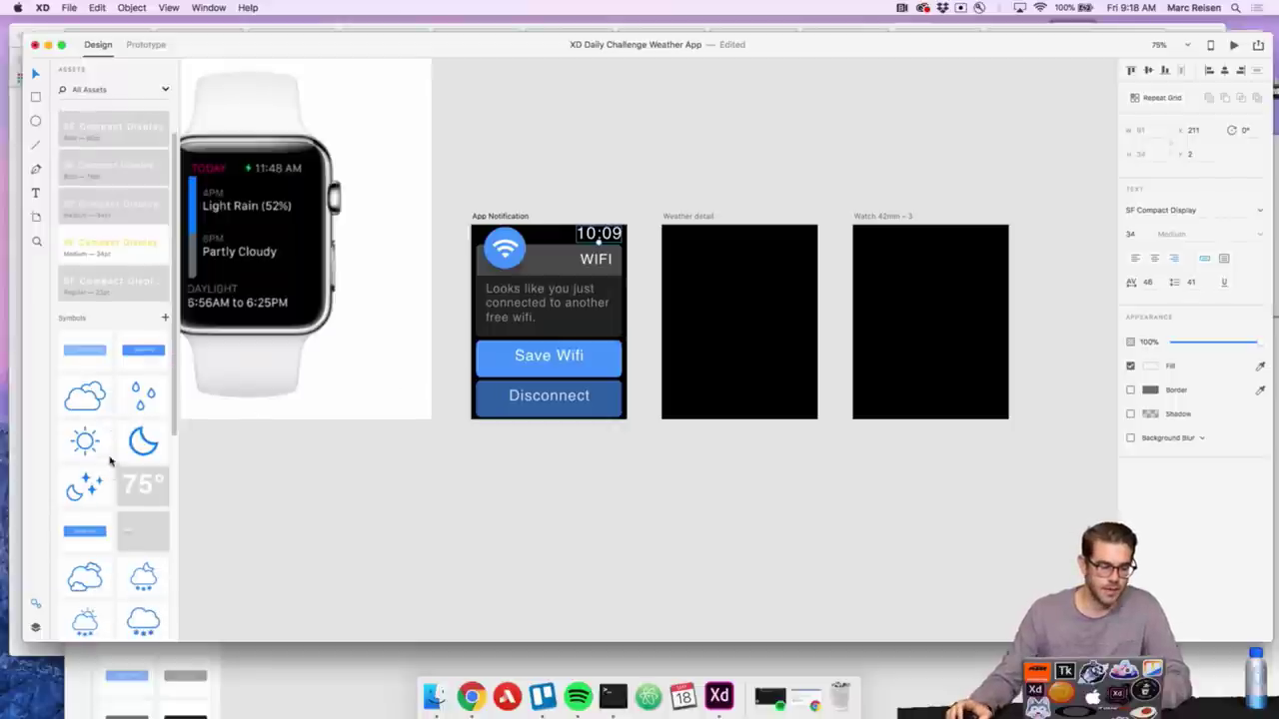
{"action": "scroll", "coordinate": [104, 425], "scroll_direction": "down", "scroll_amount": 10}
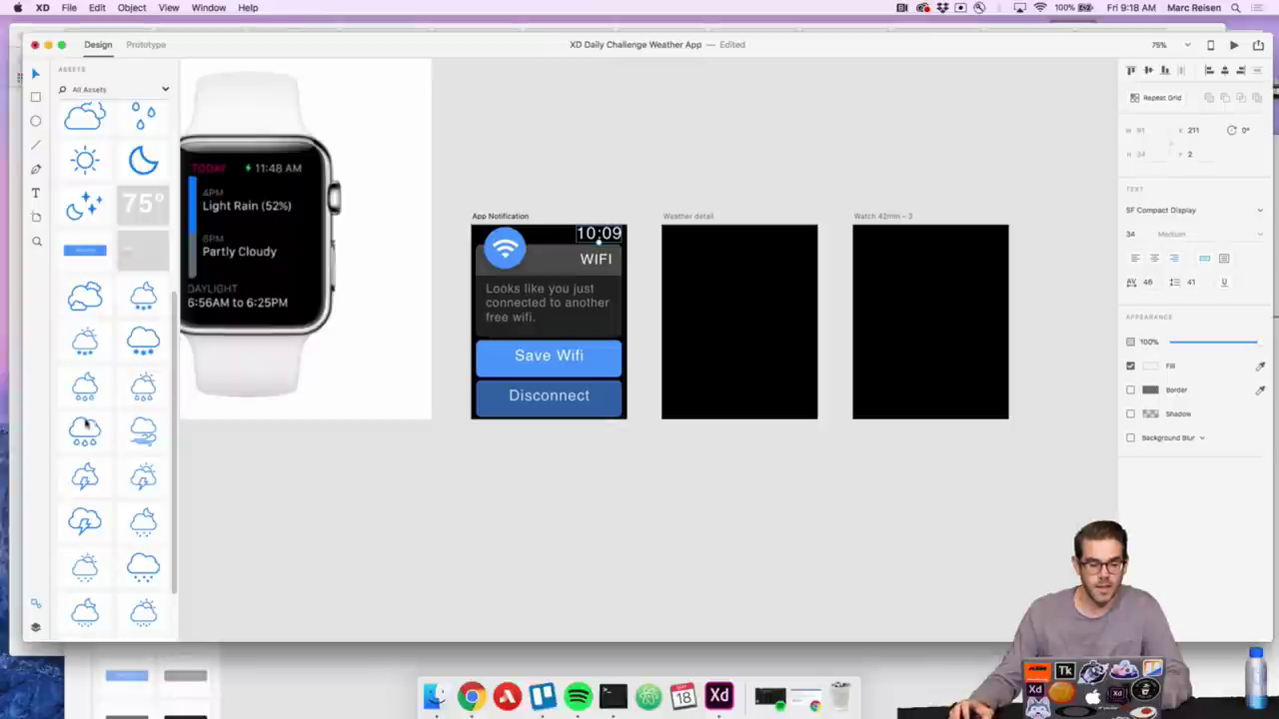
{"action": "scroll", "coordinate": [90, 423], "scroll_direction": "down", "scroll_amount": 2}
{"action": "scroll", "coordinate": [90, 424], "scroll_direction": "down", "scroll_amount": 1}
{"action": "scroll", "coordinate": [90, 424], "scroll_direction": "up", "scroll_amount": 12}
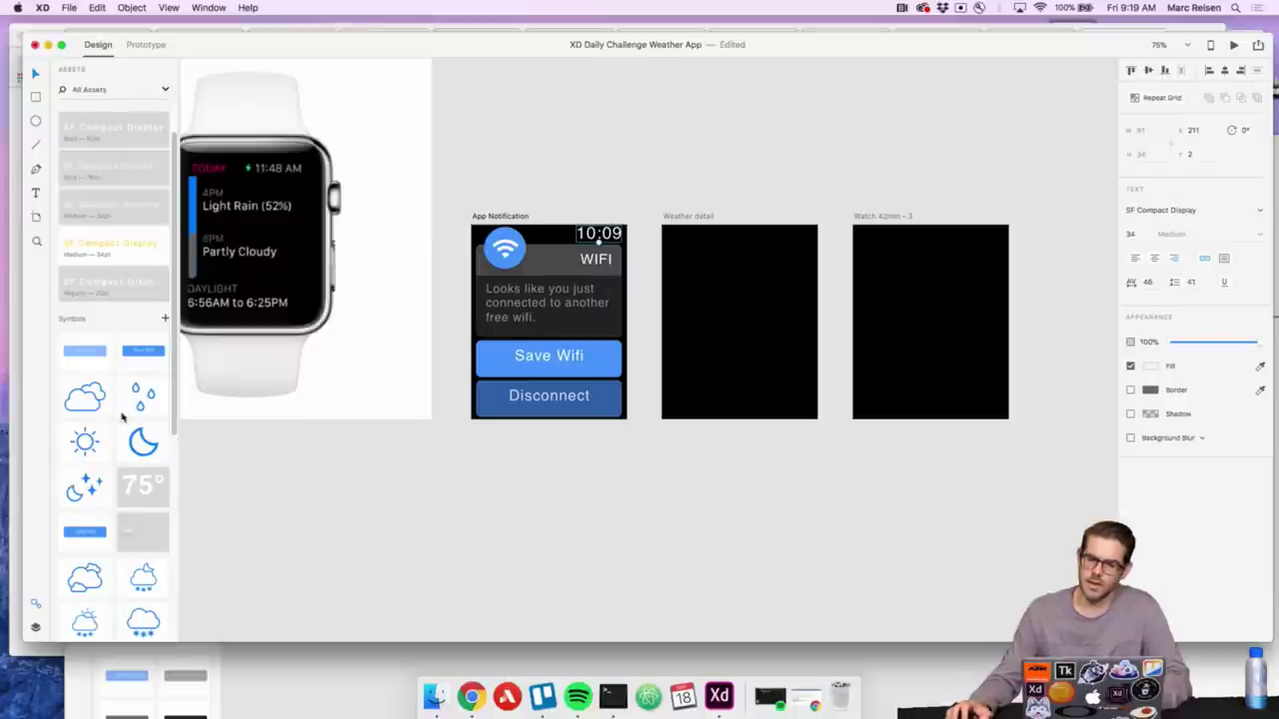
{"action": "scroll", "coordinate": [112, 410], "scroll_direction": "up", "scroll_amount": 2}
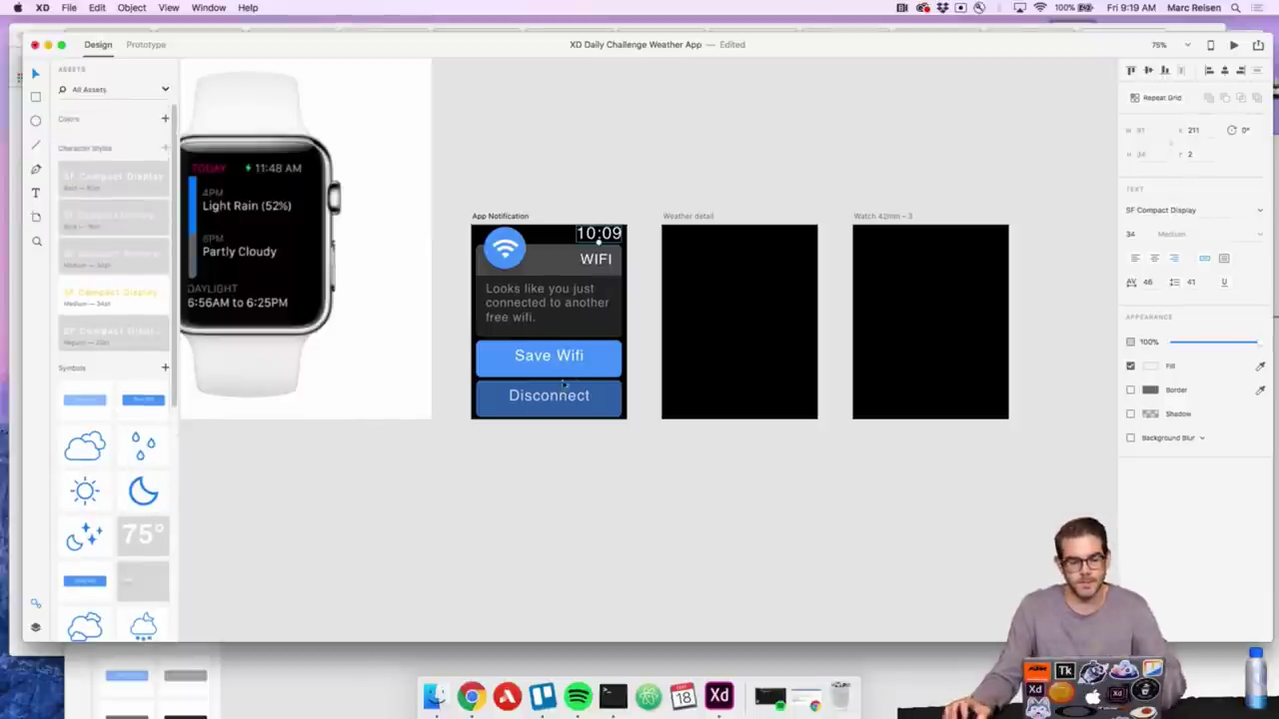
{"action": "scroll", "coordinate": [515, 255], "scroll_direction": "up", "scroll_amount": 3}
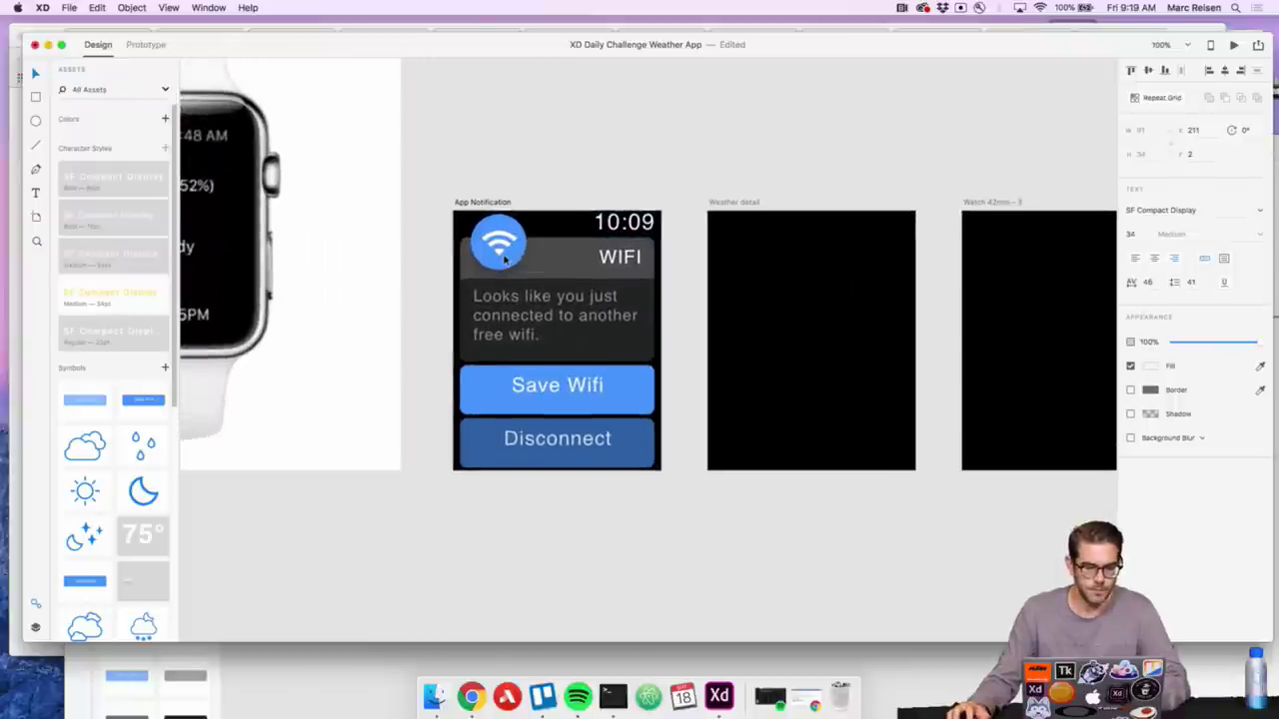
{"action": "left_click", "coordinate": [506, 257]}
{"action": "double_click", "coordinate": [499, 255]}
{"action": "key", "text": "Escape"}
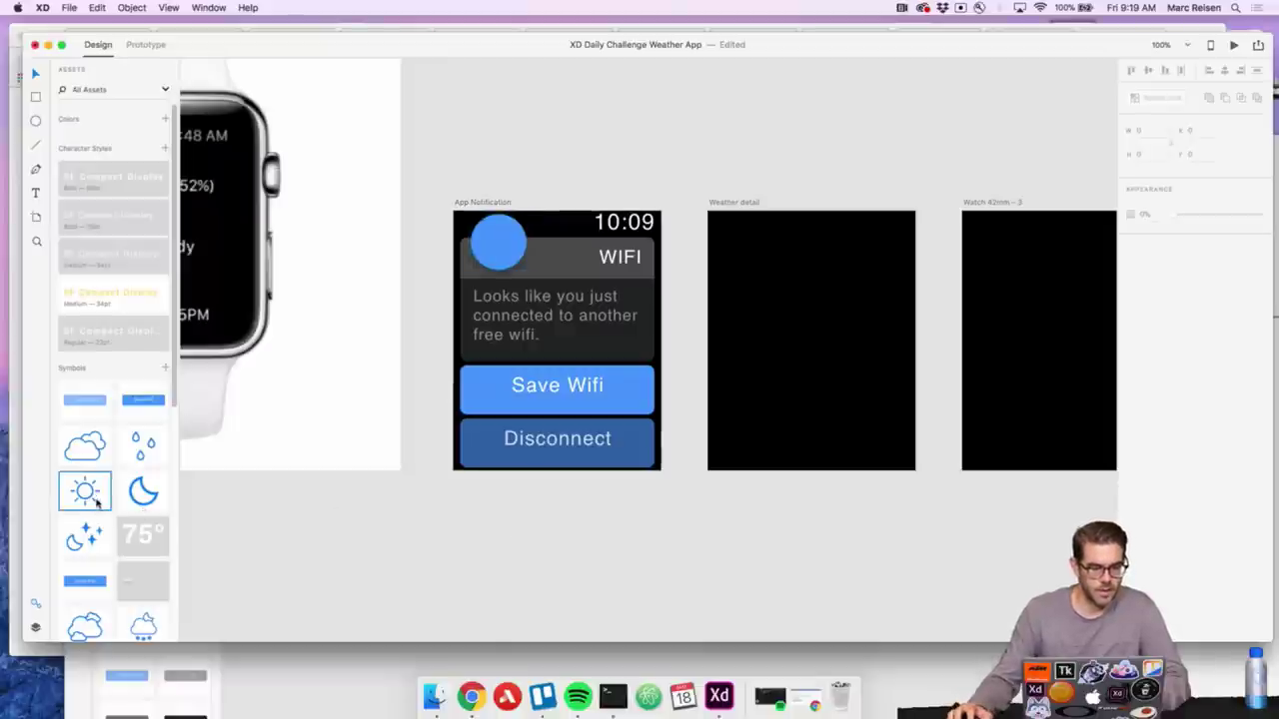
{"action": "key", "text": "super+v"}
{"action": "key", "text": "super+z"}
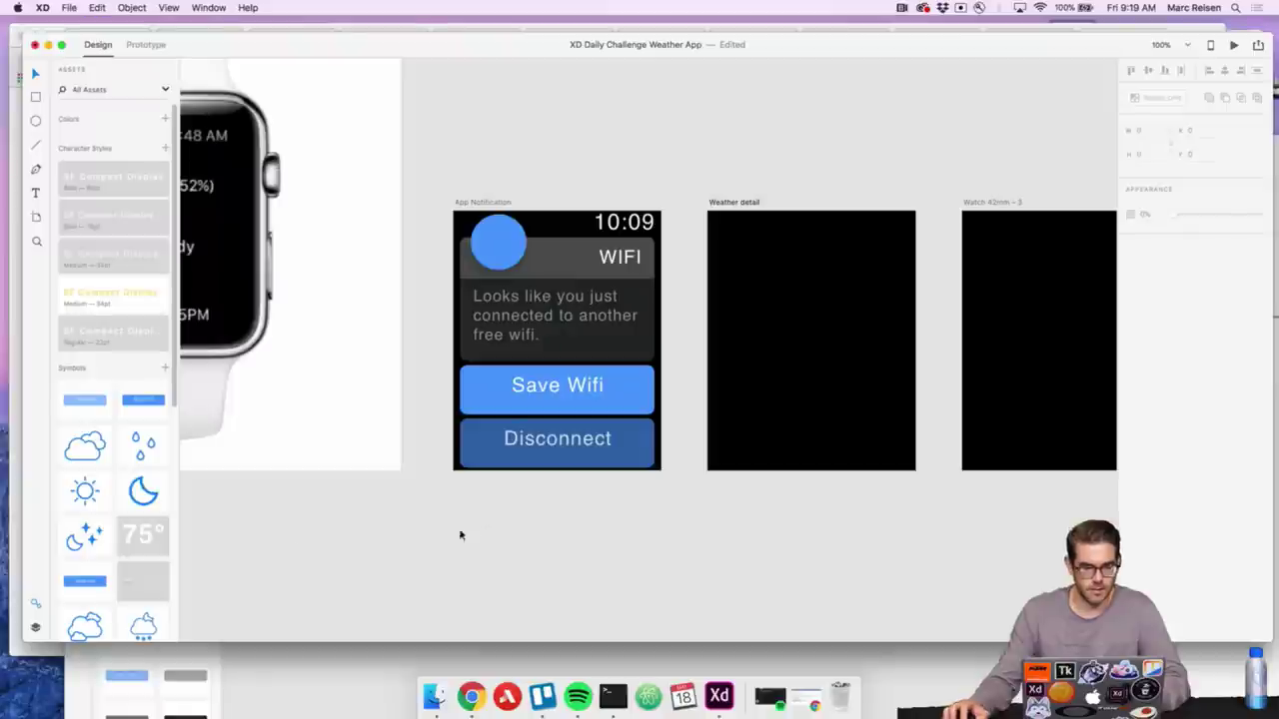
Place the sun symbol from Assets below the notification and give it a #FFFFFF fill
{"action": "scroll", "coordinate": [120, 532], "scroll_direction": "down", "scroll_amount": 10}
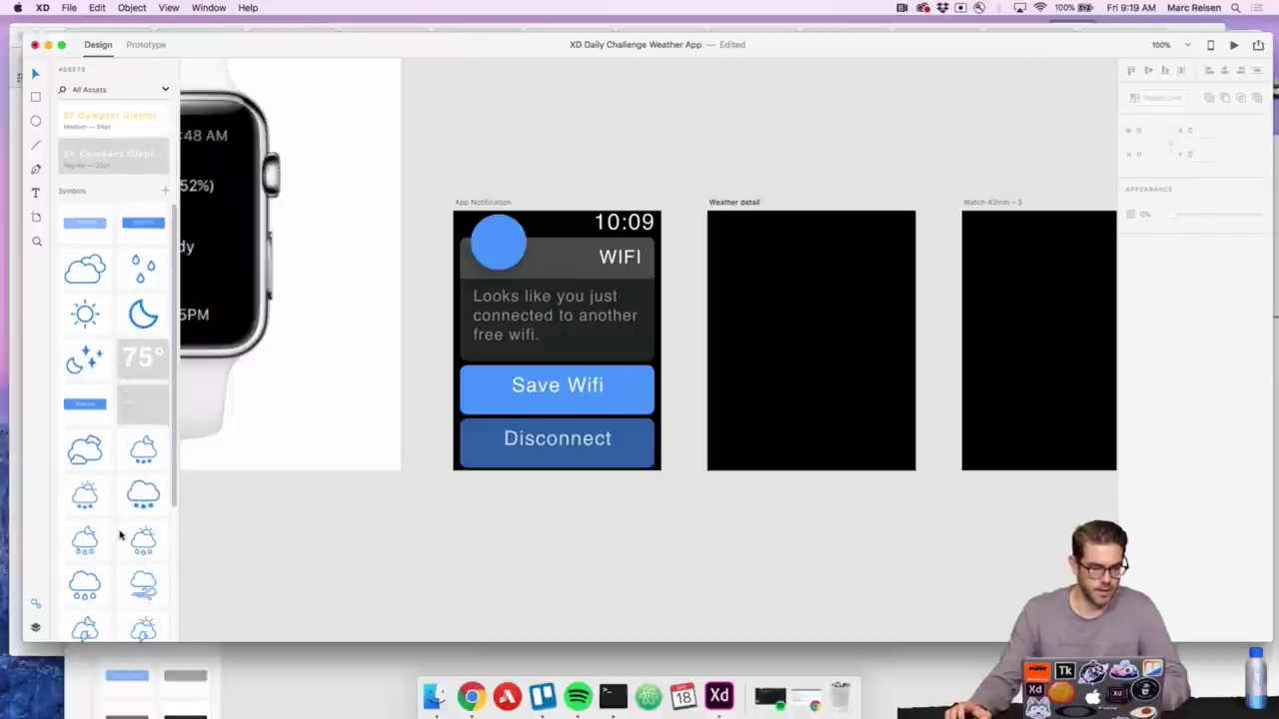
{"action": "scroll", "coordinate": [120, 532], "scroll_direction": "up", "scroll_amount": 8}
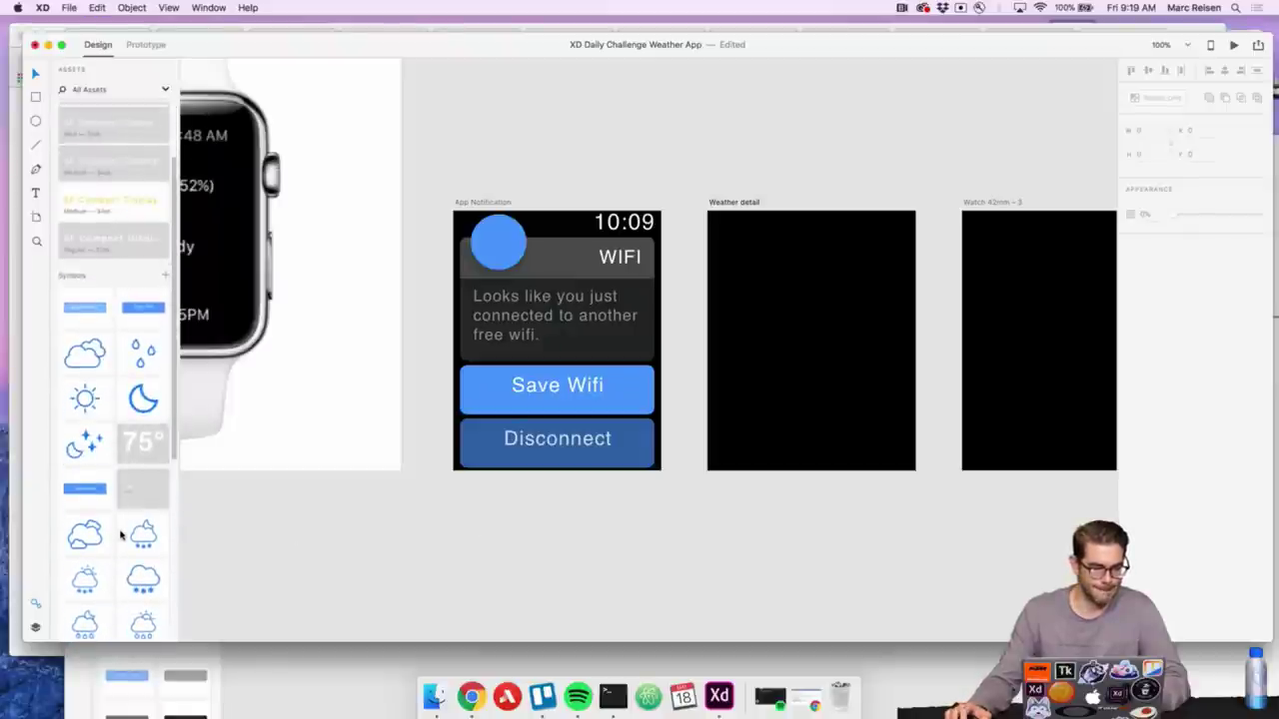
{"action": "left_click_drag", "start_coordinate": [86, 404], "coordinate": [502, 564]}
{"action": "key", "text": "super+z"}
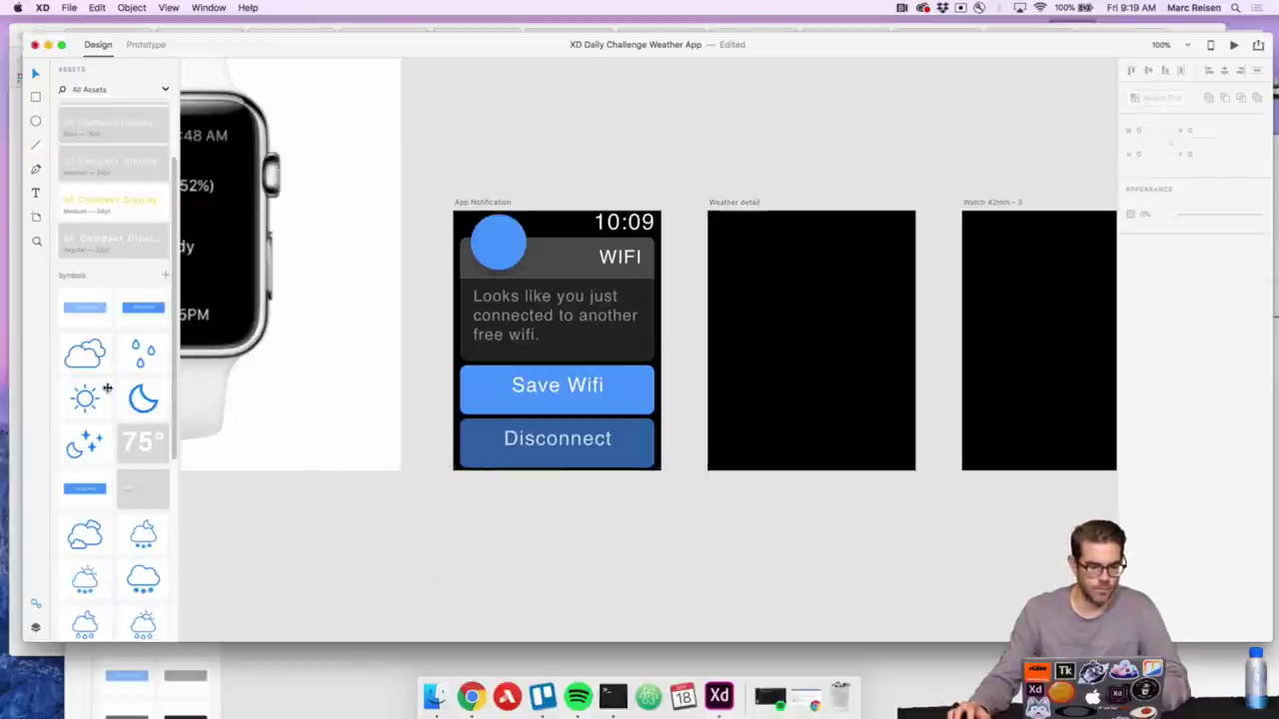
{"action": "left_click_drag", "start_coordinate": [86, 398], "coordinate": [502, 562]}
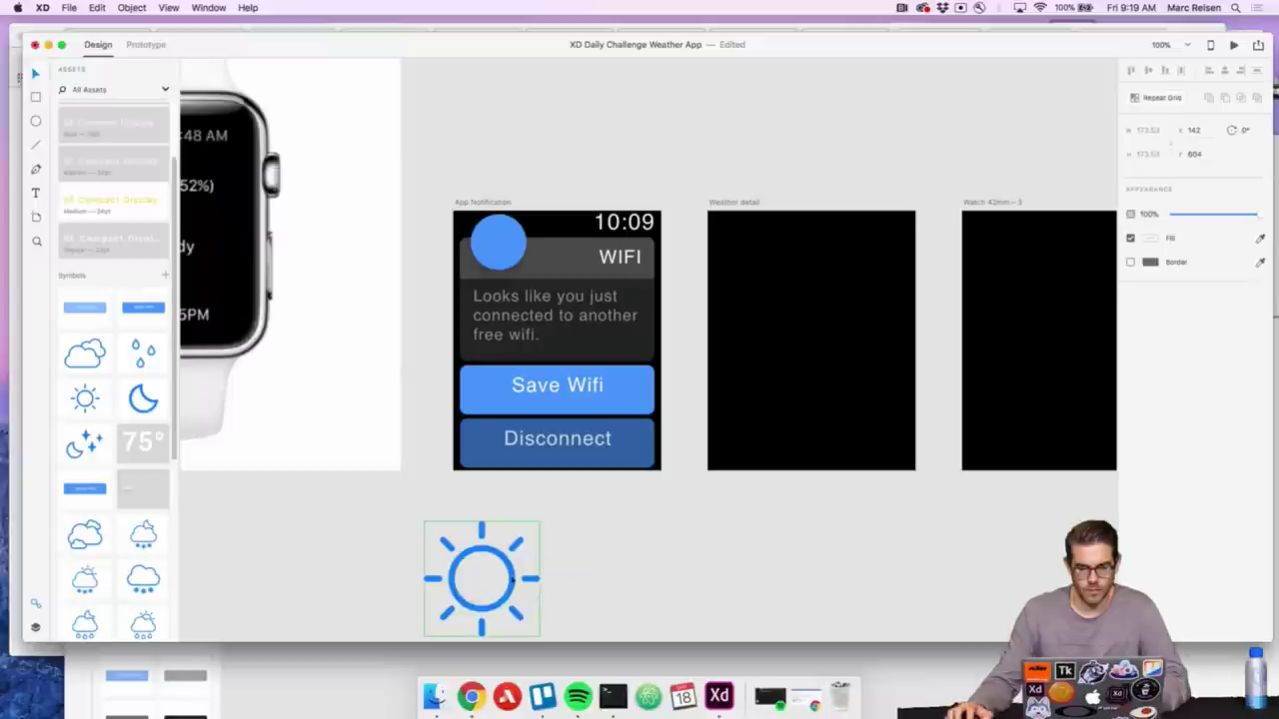
{"action": "left_click", "coordinate": [1153, 240]}
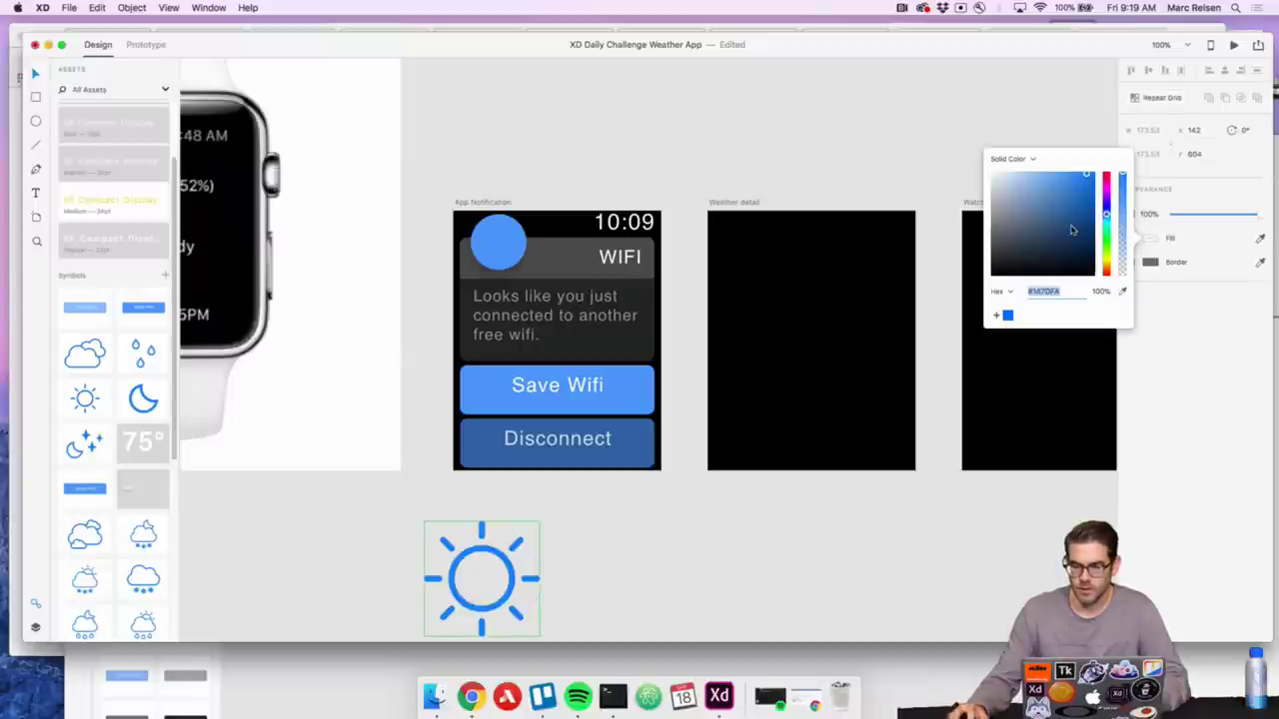
{"action": "type", "text": "ffffff"}
{"action": "key", "text": "Return"}
{"action": "left_click", "coordinate": [794, 539]}
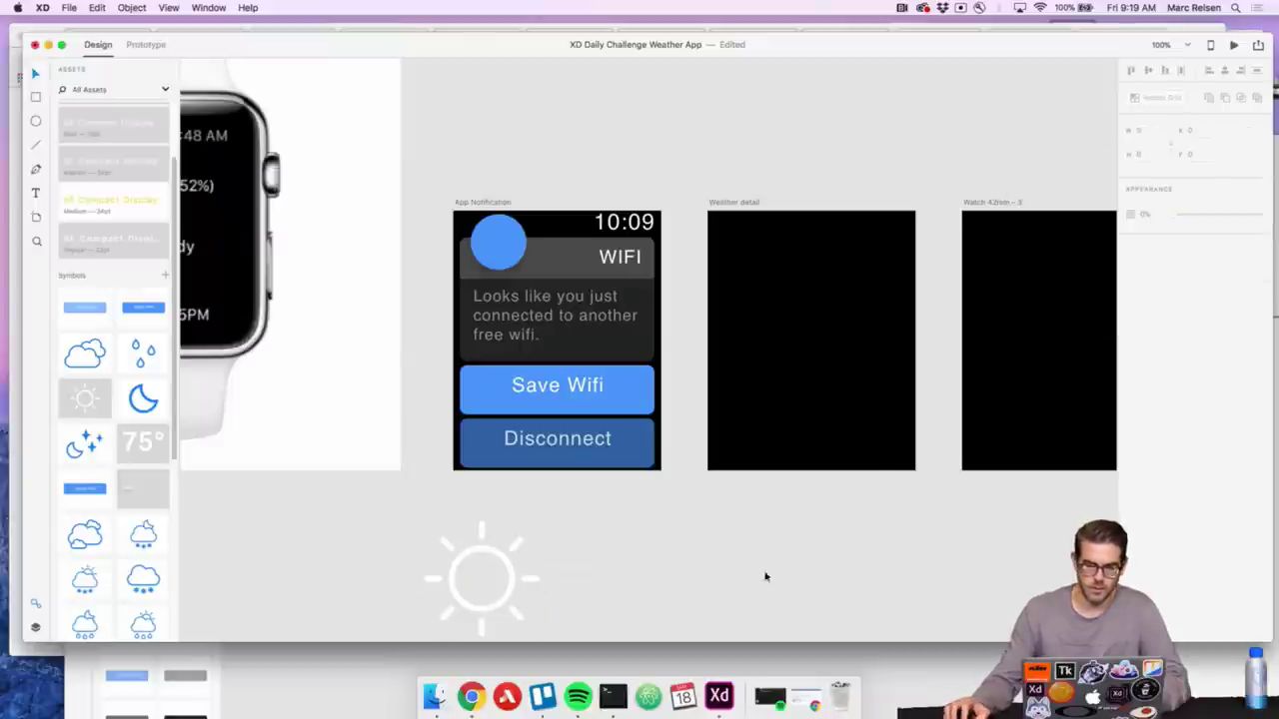
Duplicate the sun icon beside the original and ungroup the copy from its symbol
{"action": "left_click", "coordinate": [506, 563]}
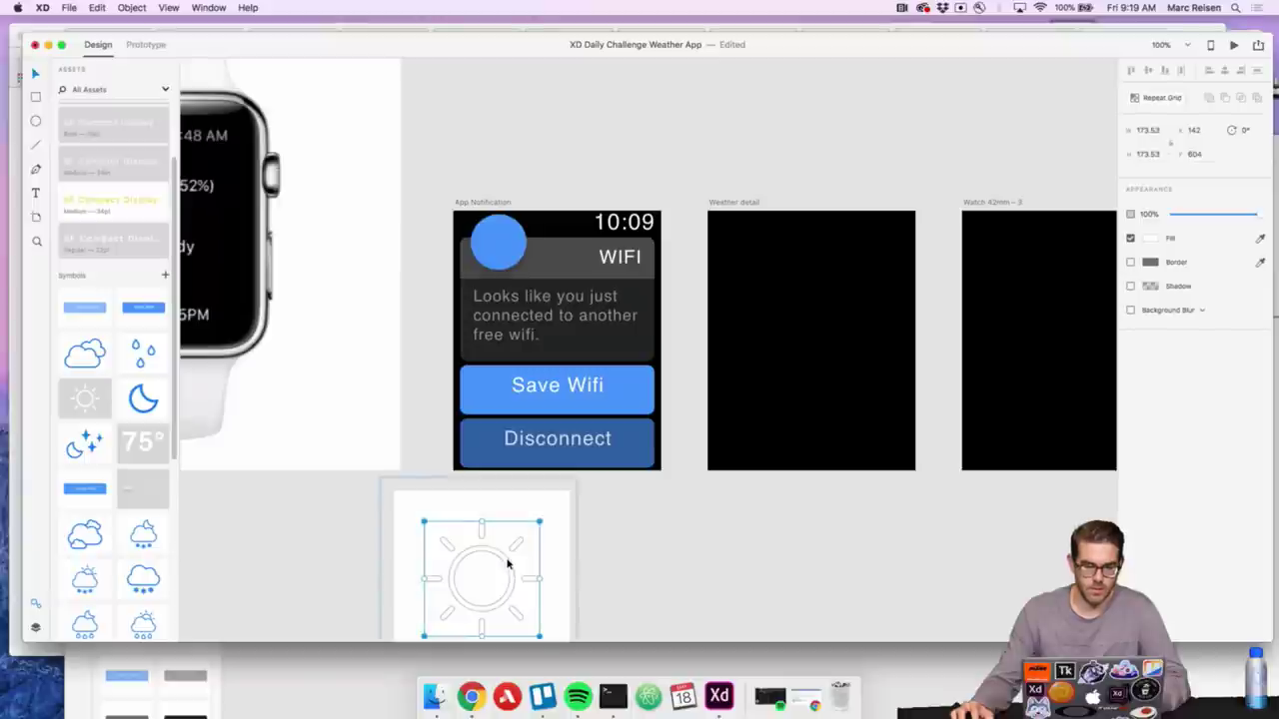
{"action": "left_click", "coordinate": [696, 561]}
{"action": "left_click", "coordinate": [514, 580]}
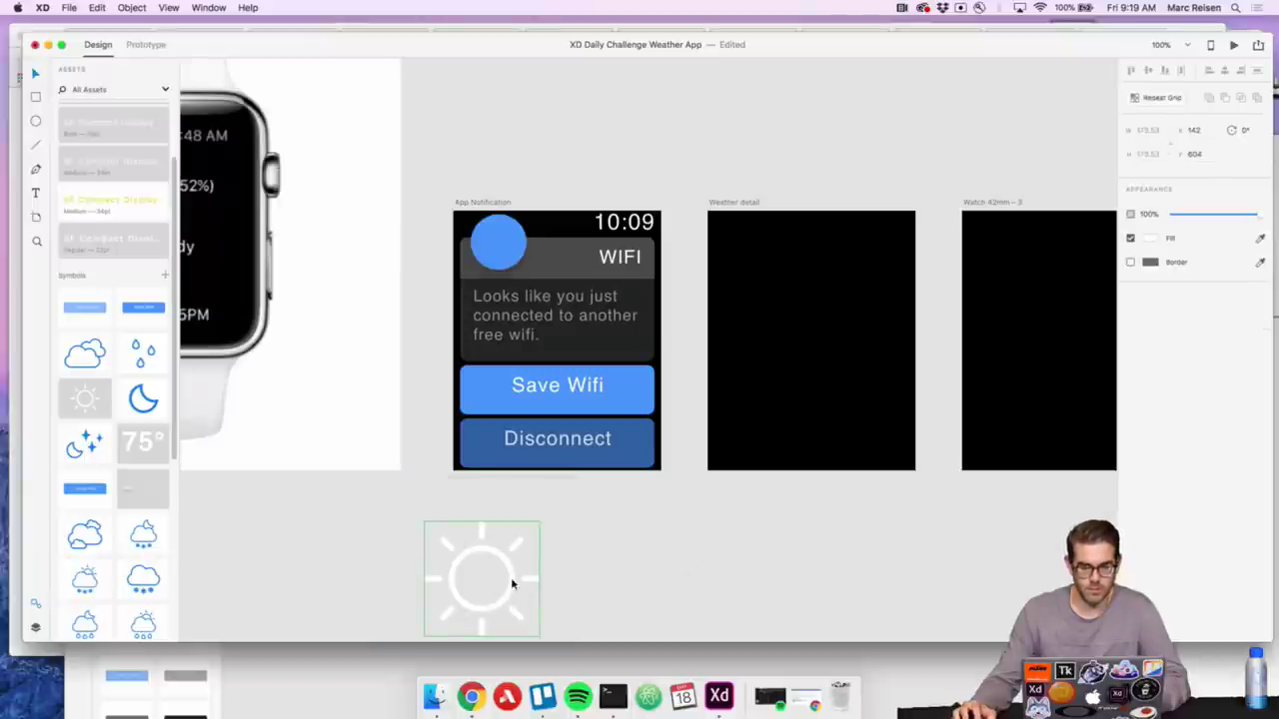
{"action": "left_click_drag", "start_coordinate": [512, 569], "coordinate": [720, 562], "text": "alt"}
{"action": "right_click", "coordinate": [721, 561]}
{"action": "left_click", "coordinate": [713, 565]}
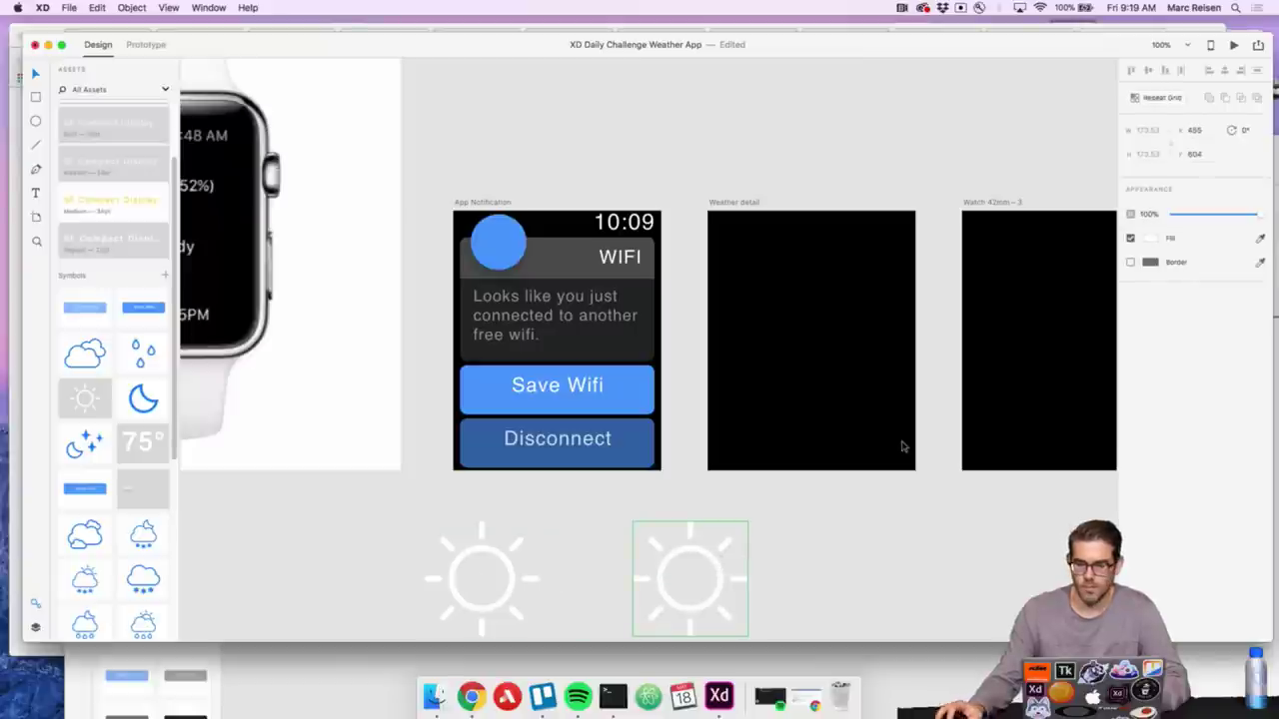
{"action": "right_click", "coordinate": [710, 564]}
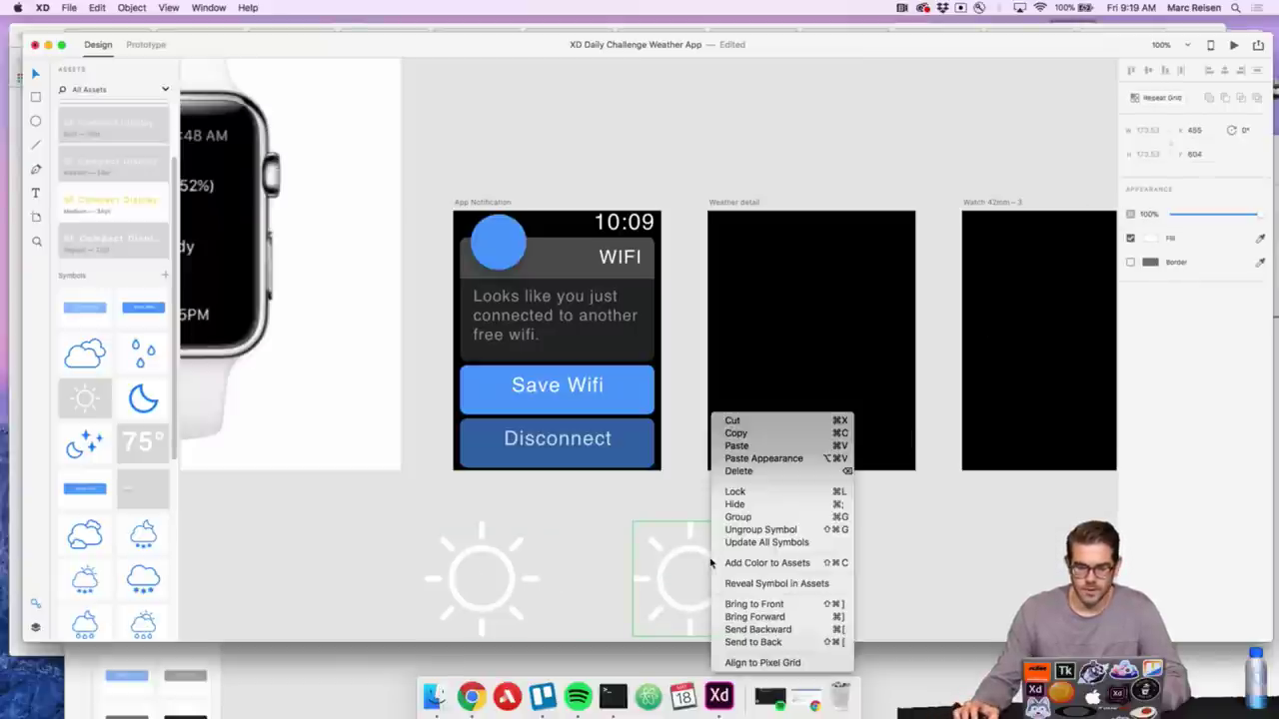
{"action": "left_click", "coordinate": [773, 530]}
Scale the sun copy down and move it into the blue circle
{"action": "left_click", "coordinate": [773, 542]}
{"action": "left_click", "coordinate": [713, 561]}
{"action": "left_click_drag", "start_coordinate": [746, 521], "coordinate": [699, 594]}
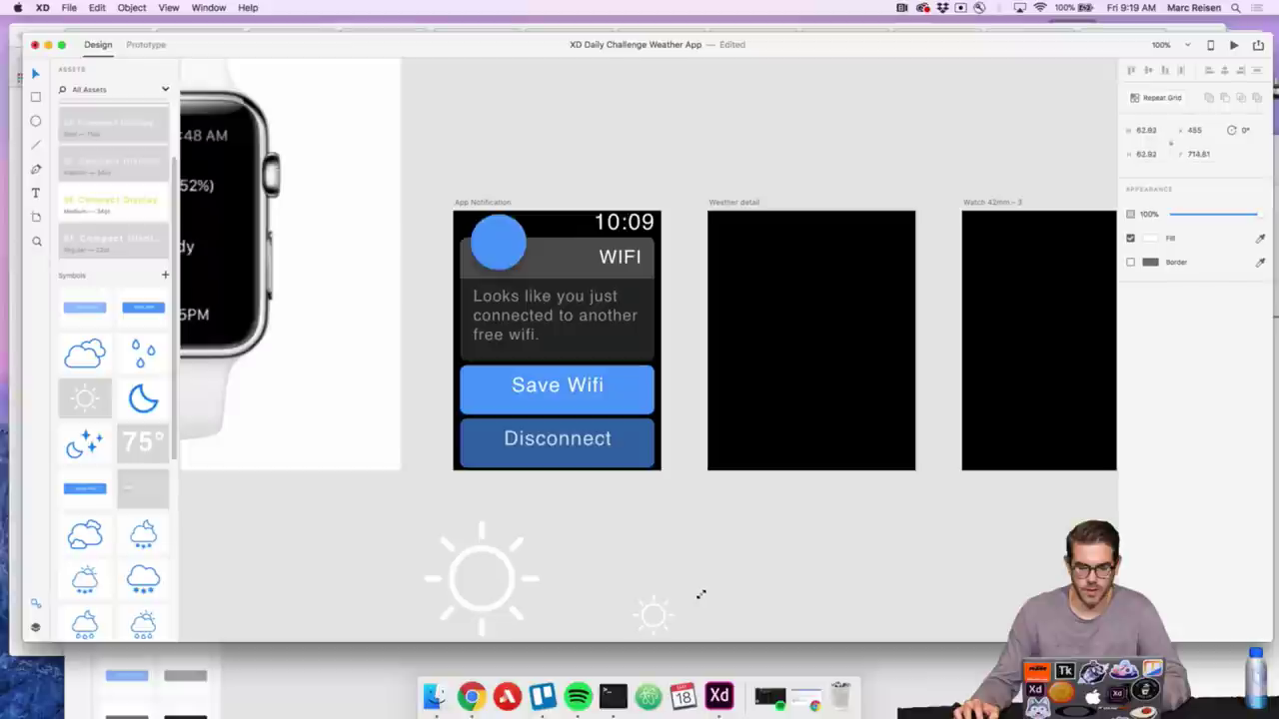
{"action": "left_click", "coordinate": [739, 577]}
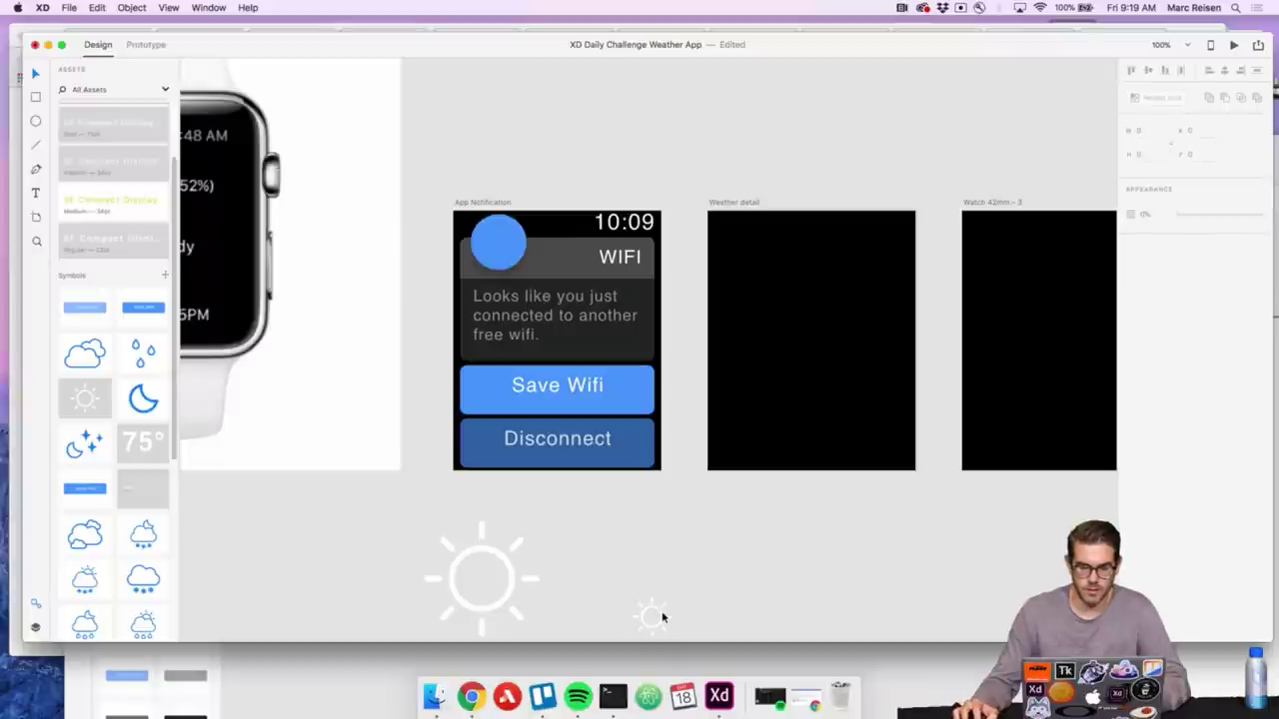
{"action": "left_click_drag", "start_coordinate": [662, 618], "coordinate": [510, 243]}
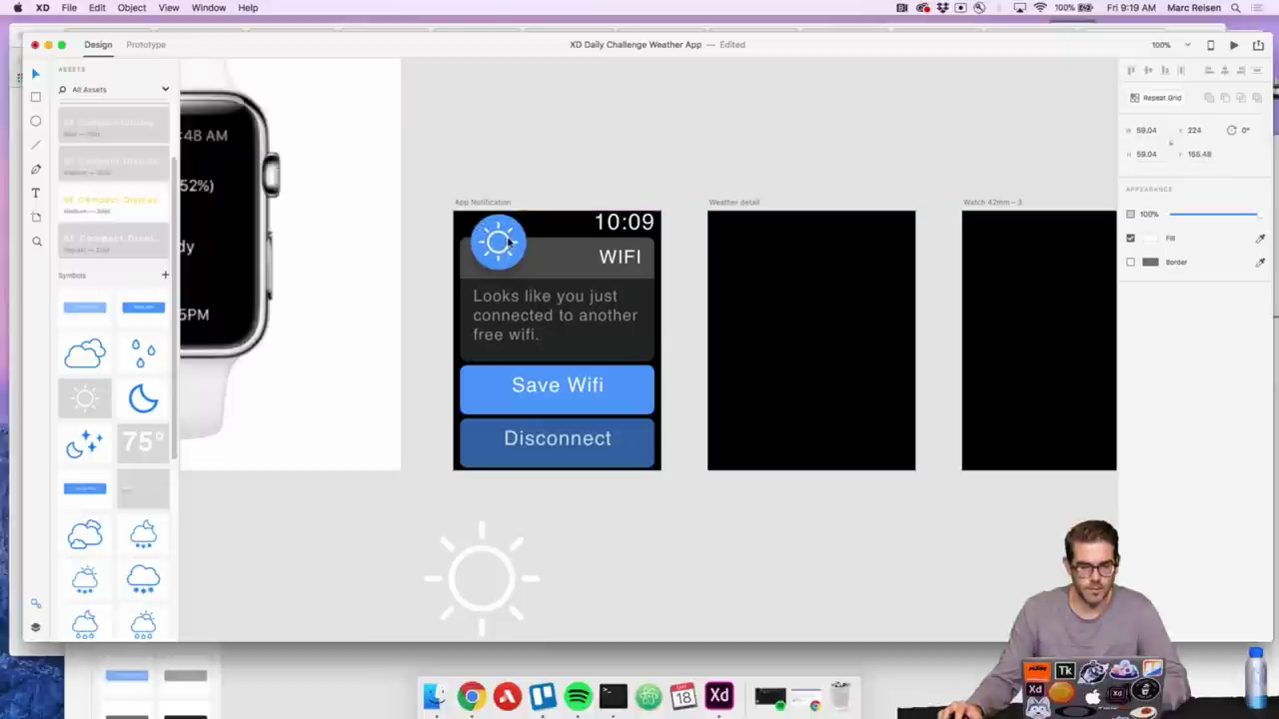
Retitle the notification WEATHER and set its message to 'Looks like it's going to rain...mabybe grab a jacket'
{"action": "left_click", "coordinate": [523, 204]}
{"action": "left_click", "coordinate": [631, 264]}
{"action": "double_click", "coordinate": [631, 263]}
{"action": "double_click", "coordinate": [632, 264]}
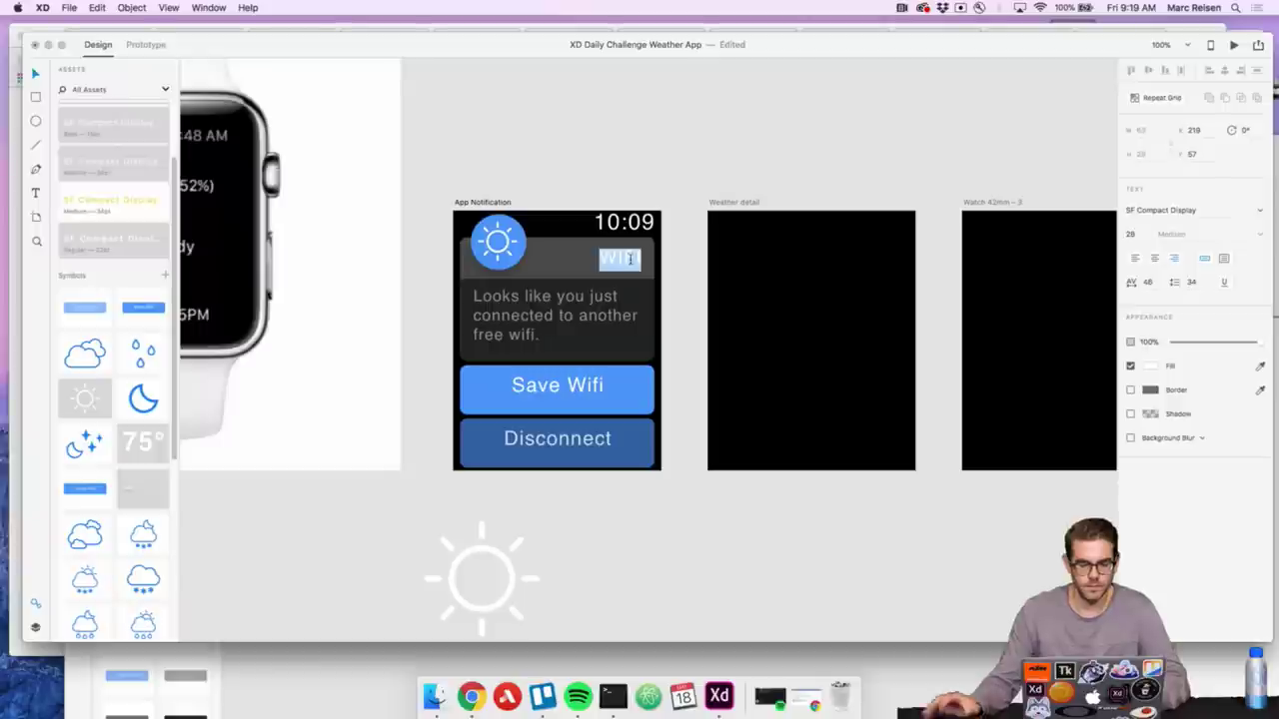
{"action": "type", "text": "WEATHER"}
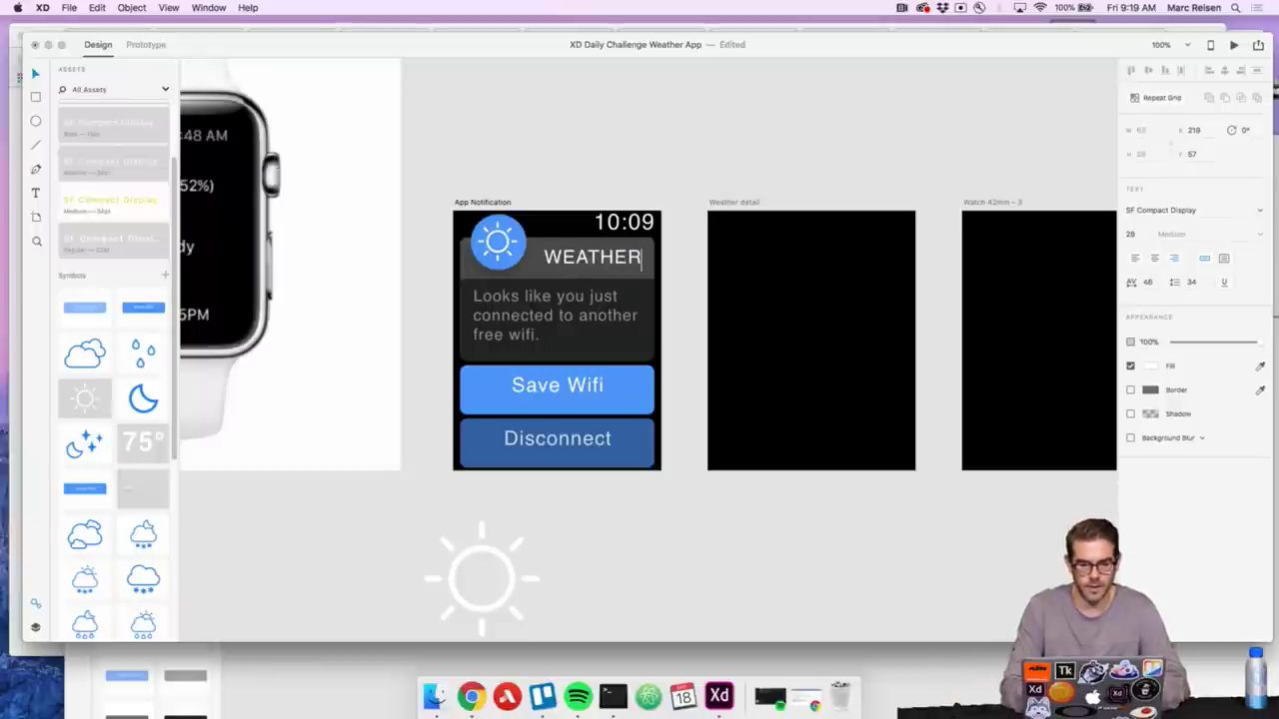
{"action": "key", "text": "Escape"}
{"action": "left_click", "coordinate": [651, 188]}
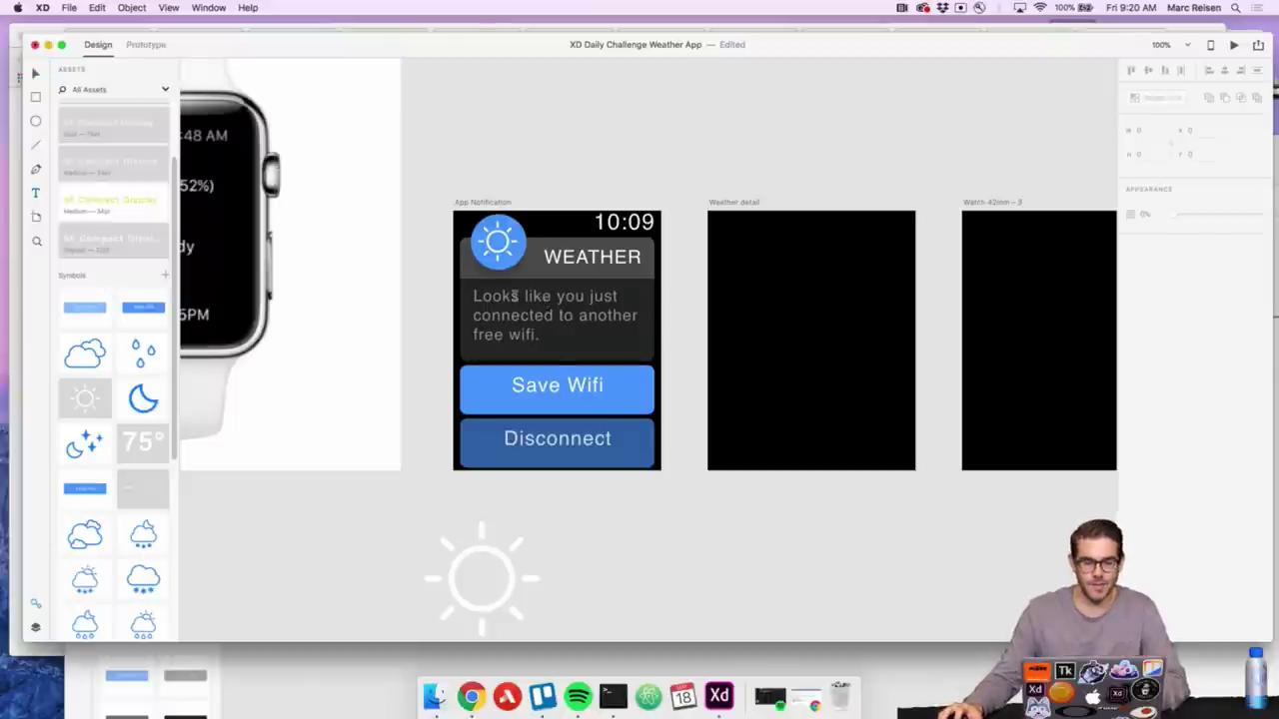
{"action": "double_click", "coordinate": [514, 298]}
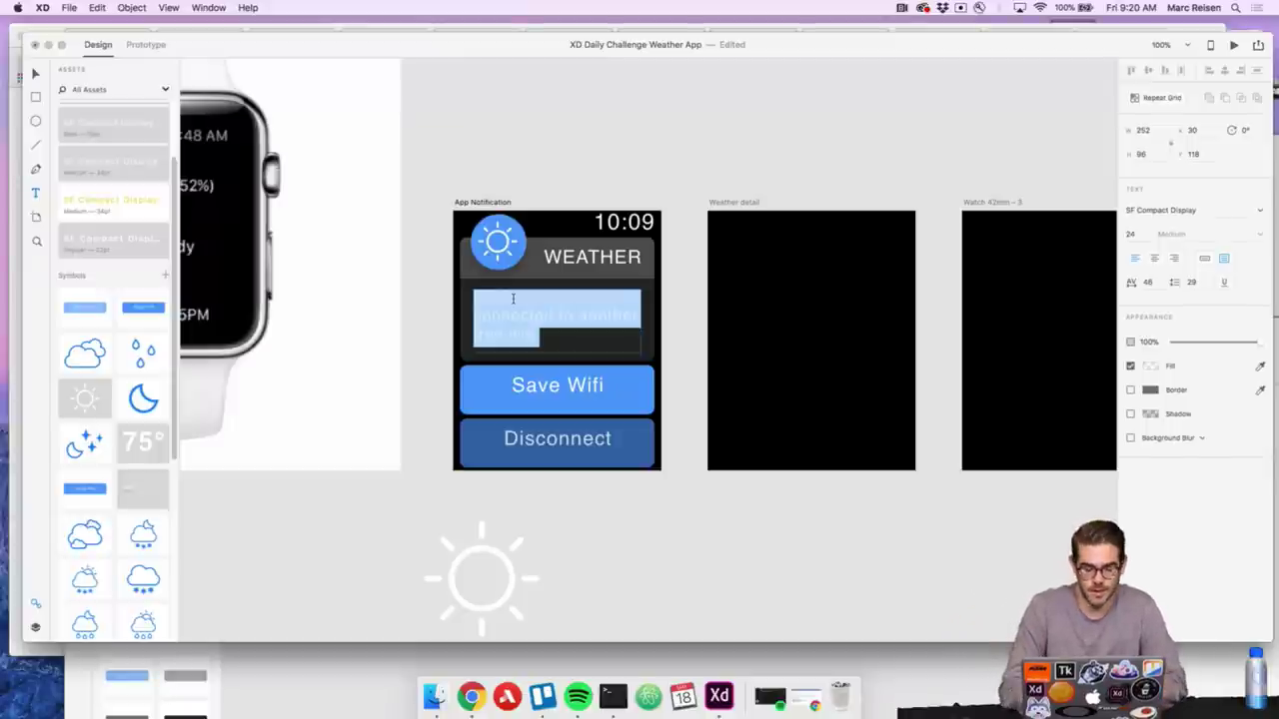
{"action": "type", "text": "Looks like it's going to rain."}
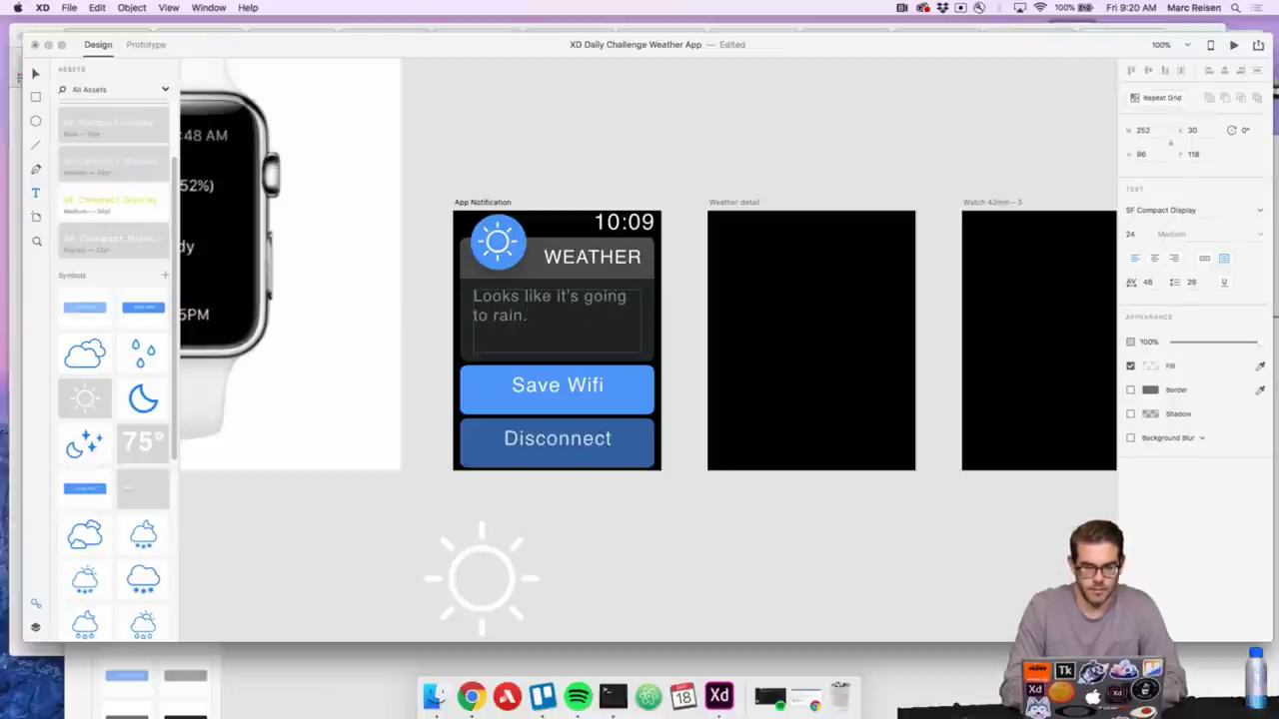
{"action": "type", "text": "..ma"}
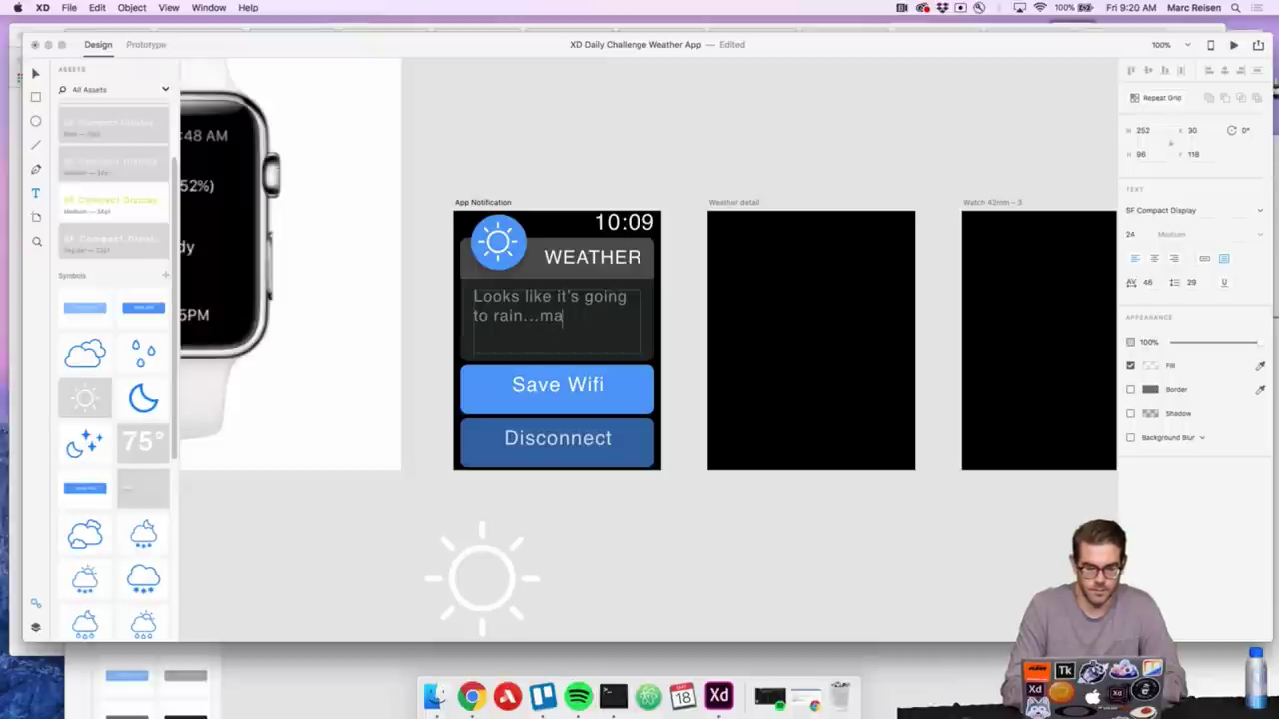
{"action": "type", "text": "bybe grab"}
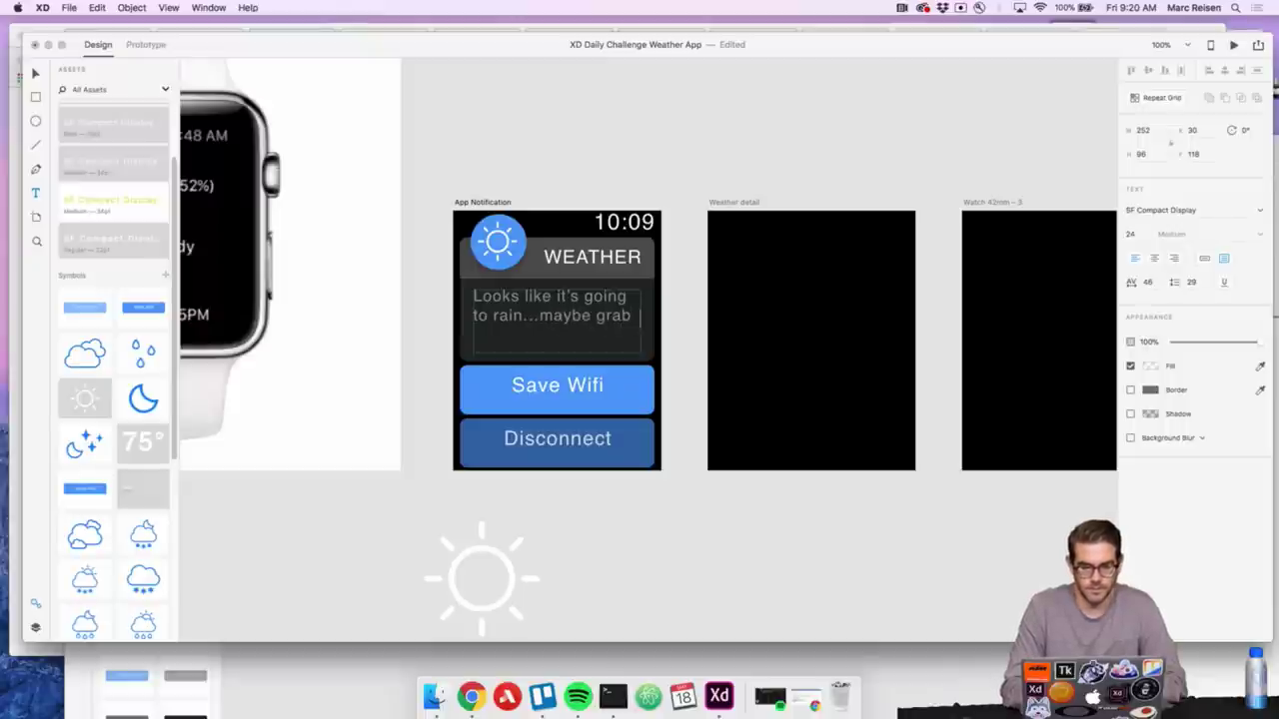
{"action": "type", "text": " a jacket"}
{"action": "key", "text": "Escape"}
{"action": "key", "text": "Escape"}
Relabel the first button 'Thanks' and nudge its label slightly down
{"action": "double_click", "coordinate": [562, 393]}
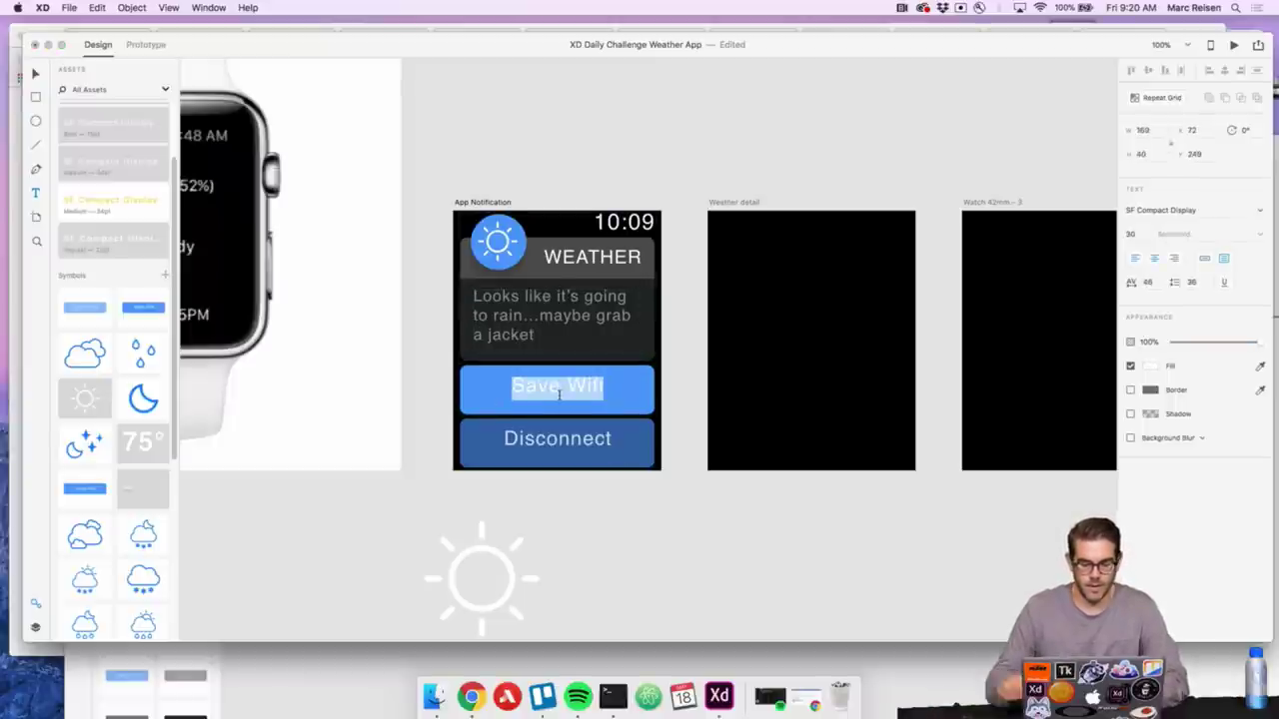
{"action": "type", "text": "Thanks"}
{"action": "key", "text": "Escape"}
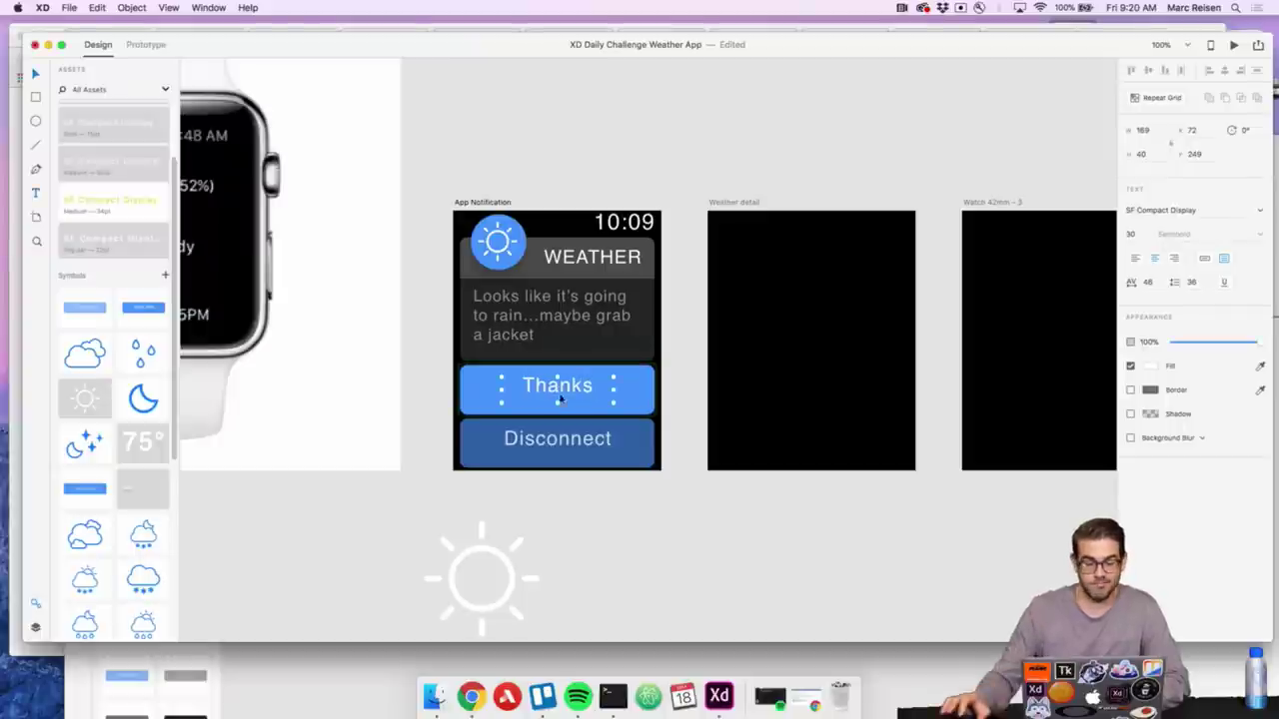
{"action": "left_click", "coordinate": [622, 508]}
{"action": "left_click", "coordinate": [575, 386]}
{"action": "left_click_drag", "start_coordinate": [574, 386], "coordinate": [577, 390]}
Nudge the second button's Disconnect label a few pixels down
{"action": "left_click", "coordinate": [581, 444]}
{"action": "left_click", "coordinate": [581, 444]}
{"action": "left_click_drag", "start_coordinate": [581, 445], "coordinate": [581, 449]}
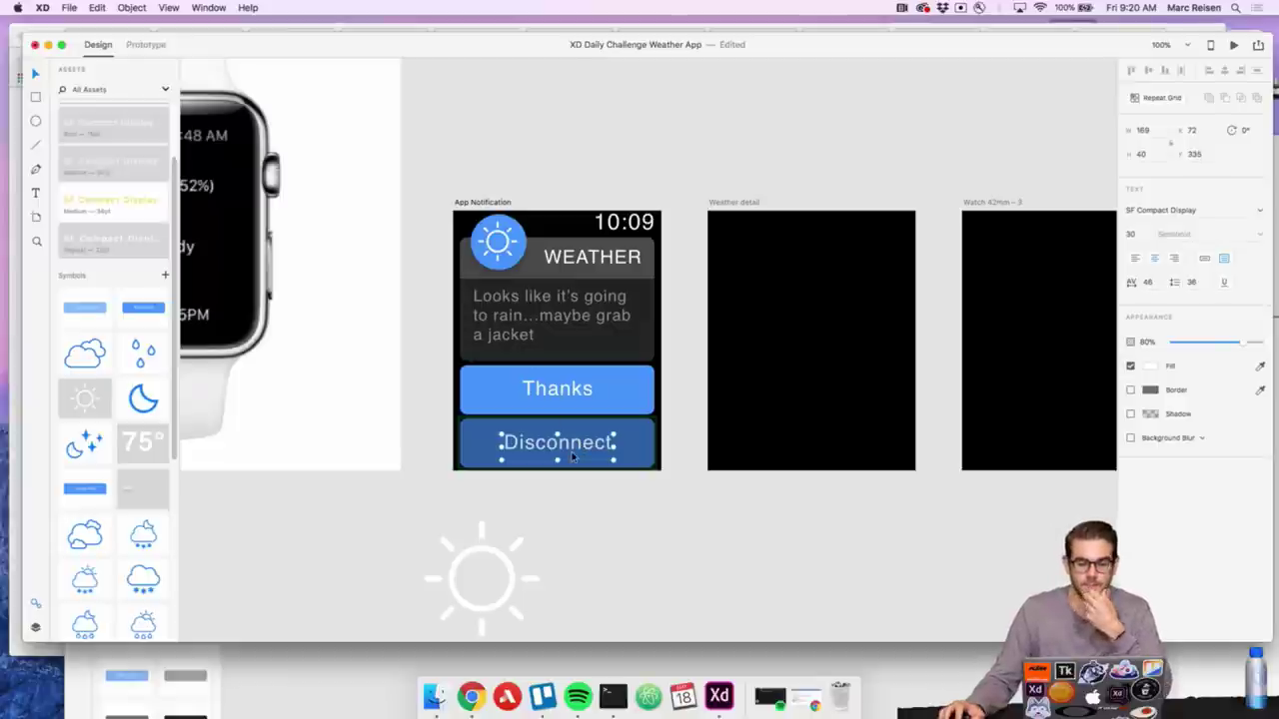
{"action": "key", "text": "Up"}
Rename the second button label 'View Forecast' and centre it on the button
{"action": "double_click", "coordinate": [573, 451]}
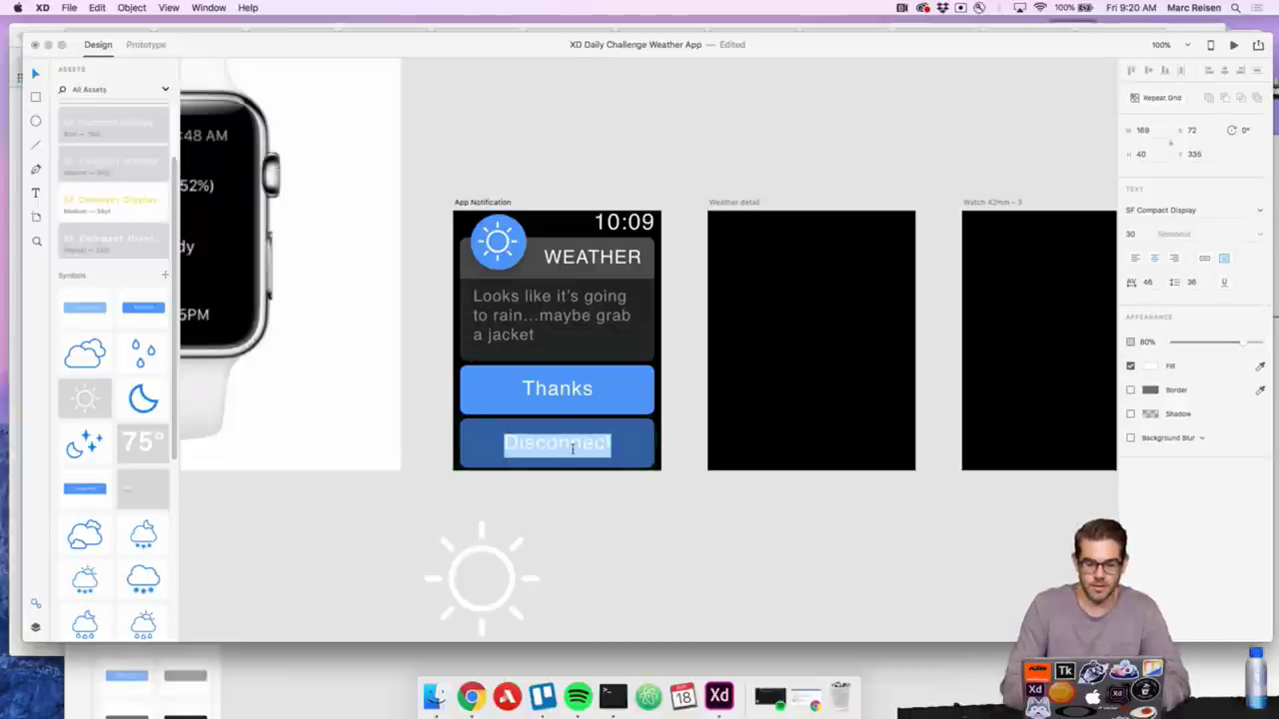
{"action": "type", "text": "View"}
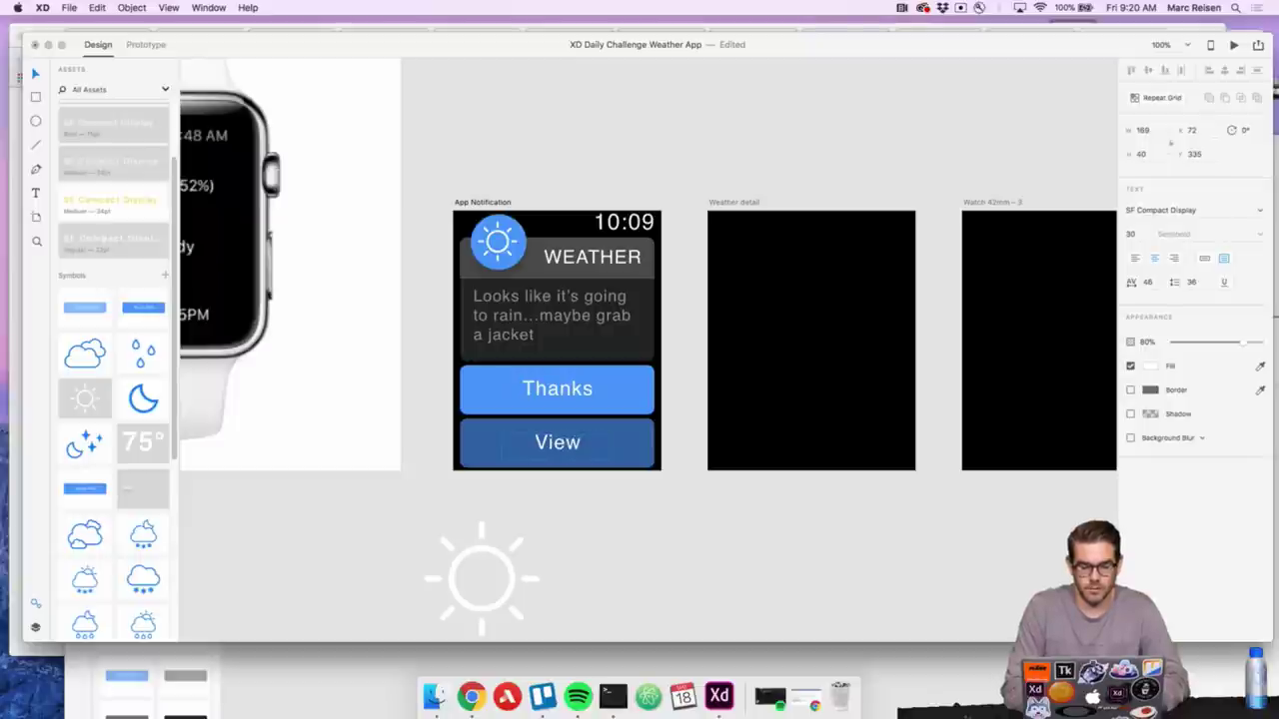
{"action": "type", "text": " Week"}
{"action": "key", "text": "BackSpace"}
{"action": "key", "text": "BackSpace"}
{"action": "key", "text": "BackSpace"}
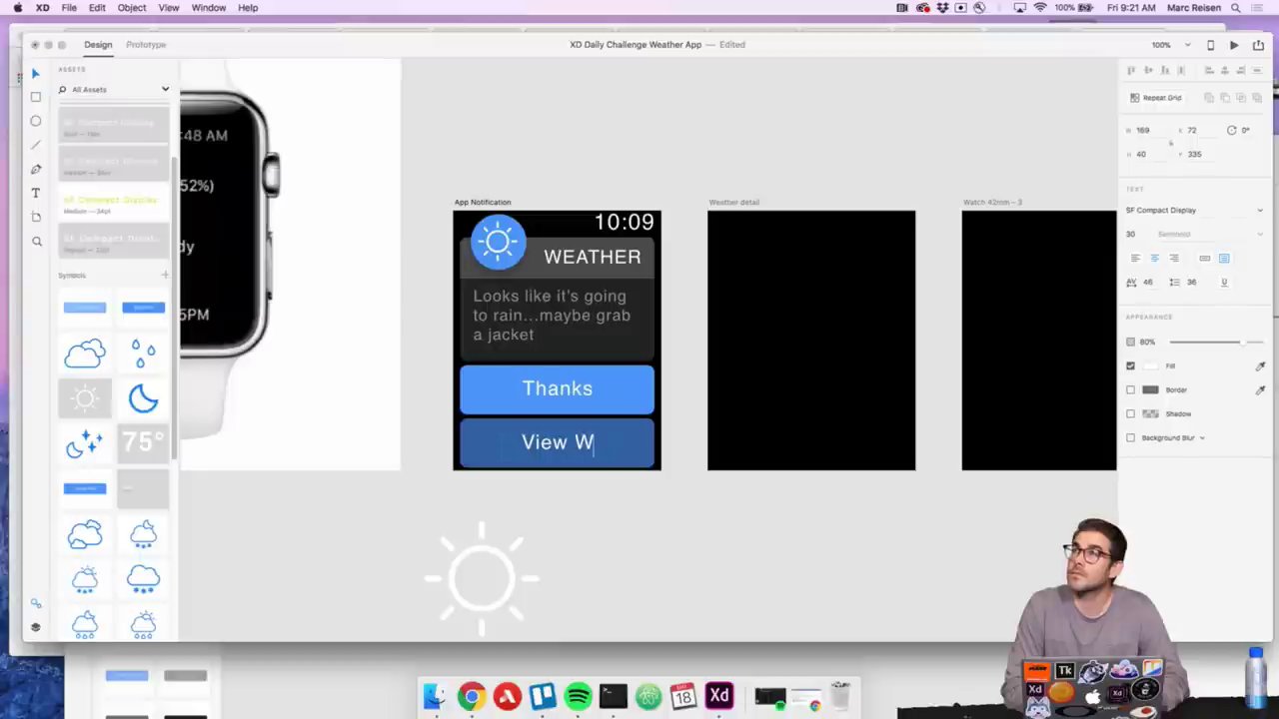
{"action": "key", "text": "BackSpace"}
{"action": "type", "text": "Forecast"}
{"action": "key", "text": "Escape"}
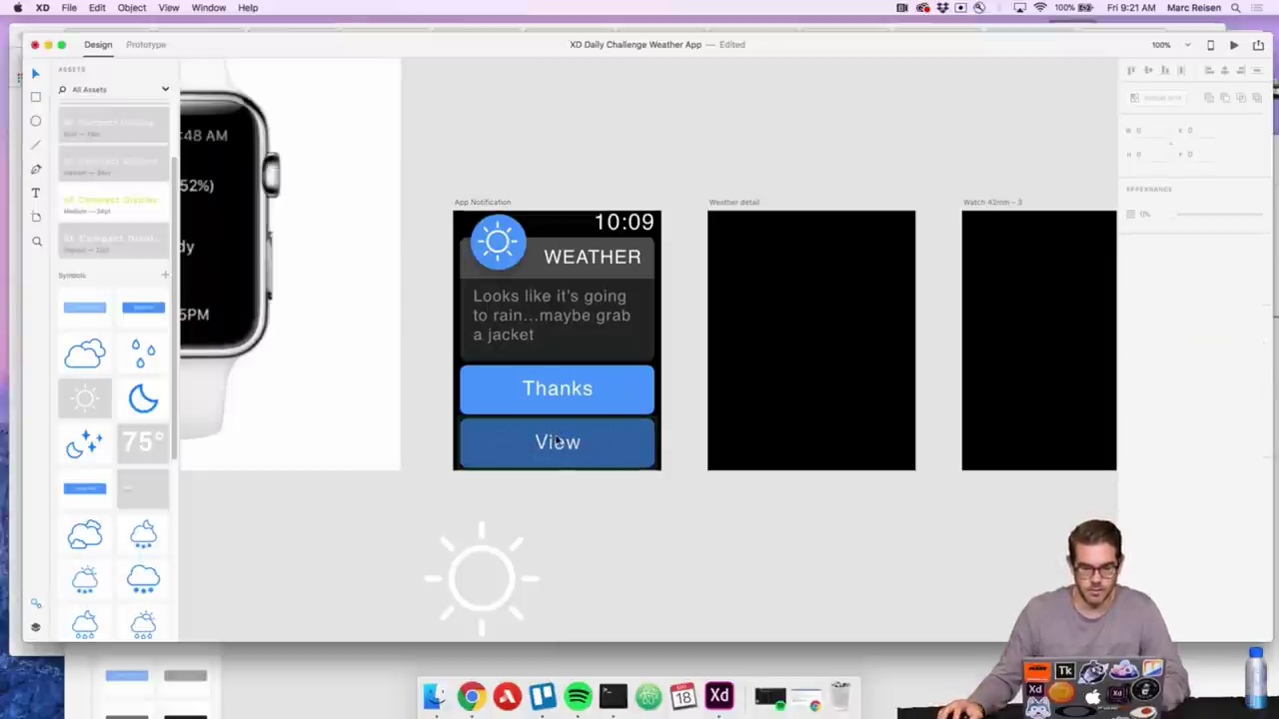
{"action": "left_click_drag", "start_coordinate": [618, 466], "coordinate": [649, 460]}
{"action": "left_click", "coordinate": [624, 449]}
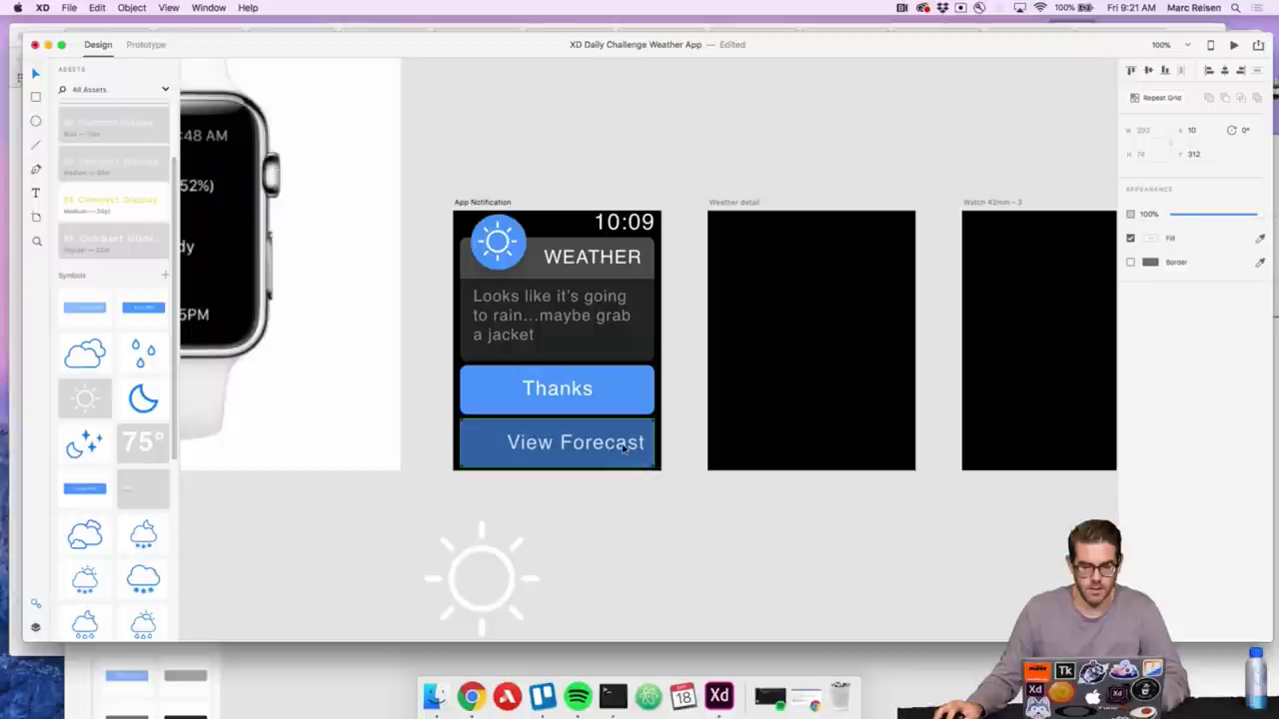
{"action": "left_click", "coordinate": [623, 448]}
{"action": "left_click_drag", "start_coordinate": [623, 448], "coordinate": [607, 449]}
{"action": "left_click", "coordinate": [626, 527]}
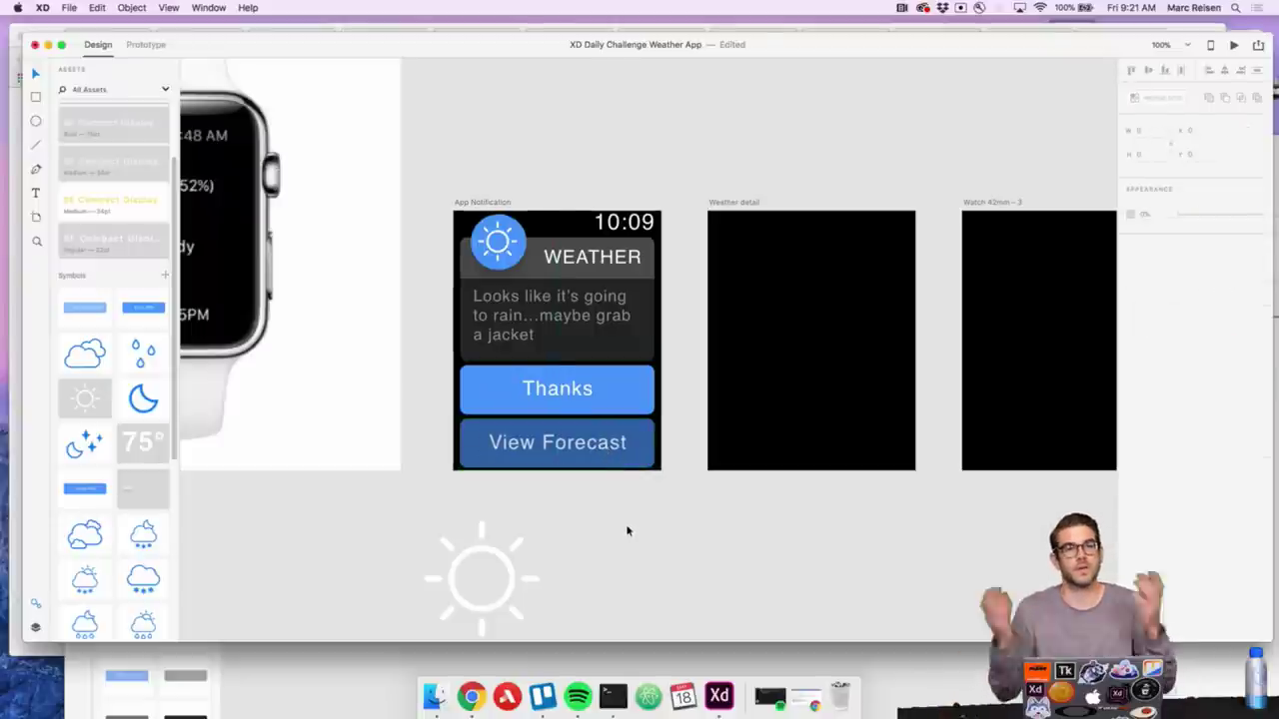
Zoom out to show all three watch screens and select the Weather detail artboard
{"action": "key", "text": "super+minus"}
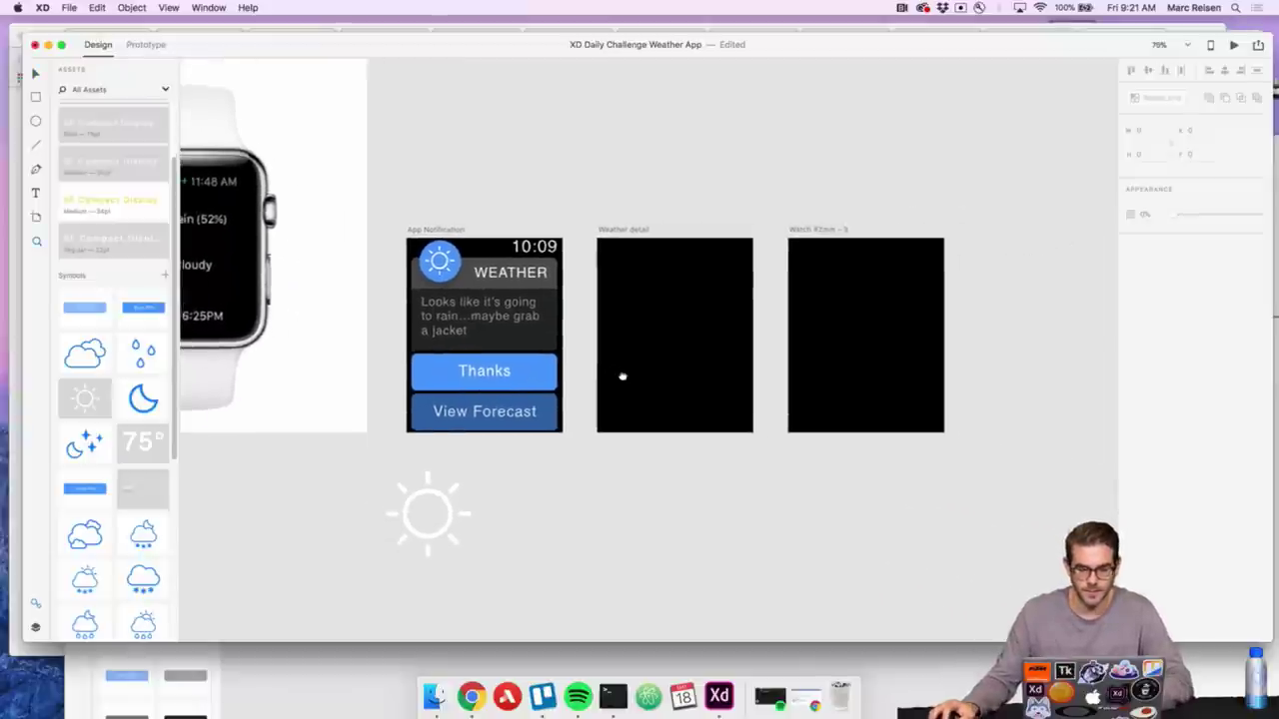
{"action": "scroll", "coordinate": [637, 391], "scroll_direction": "right", "scroll_amount": 3}
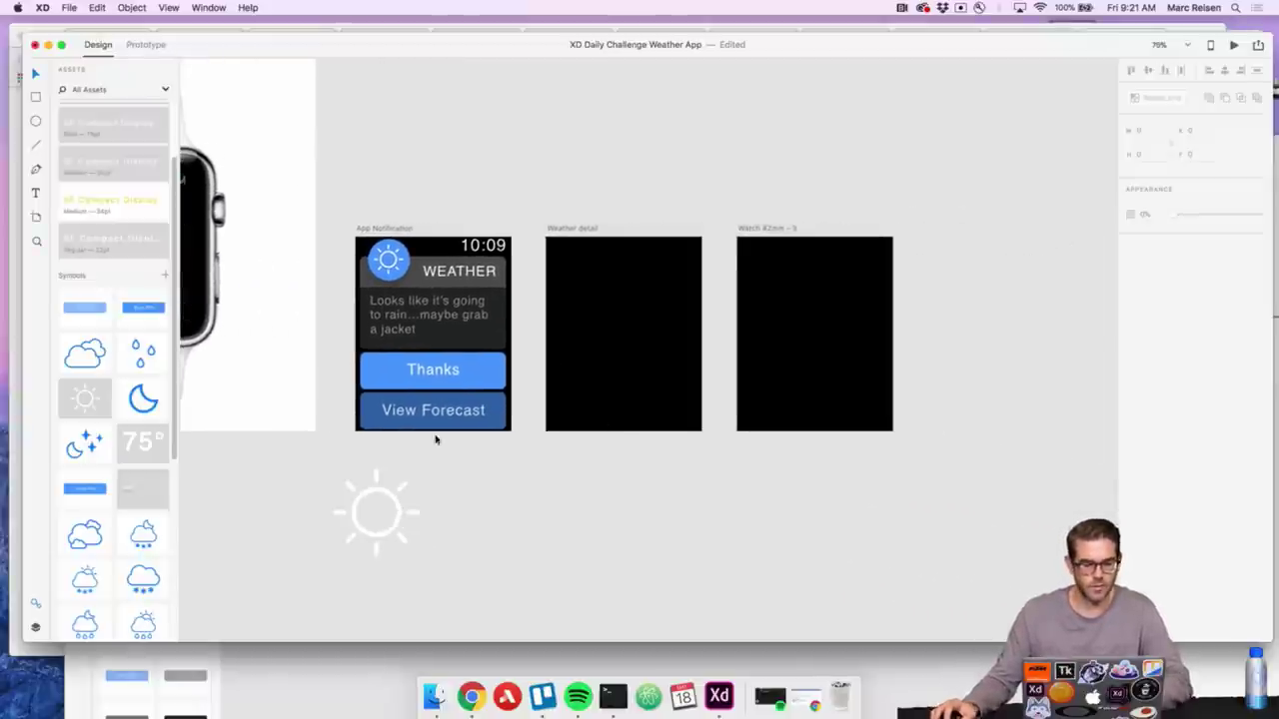
{"action": "left_click", "coordinate": [480, 251]}
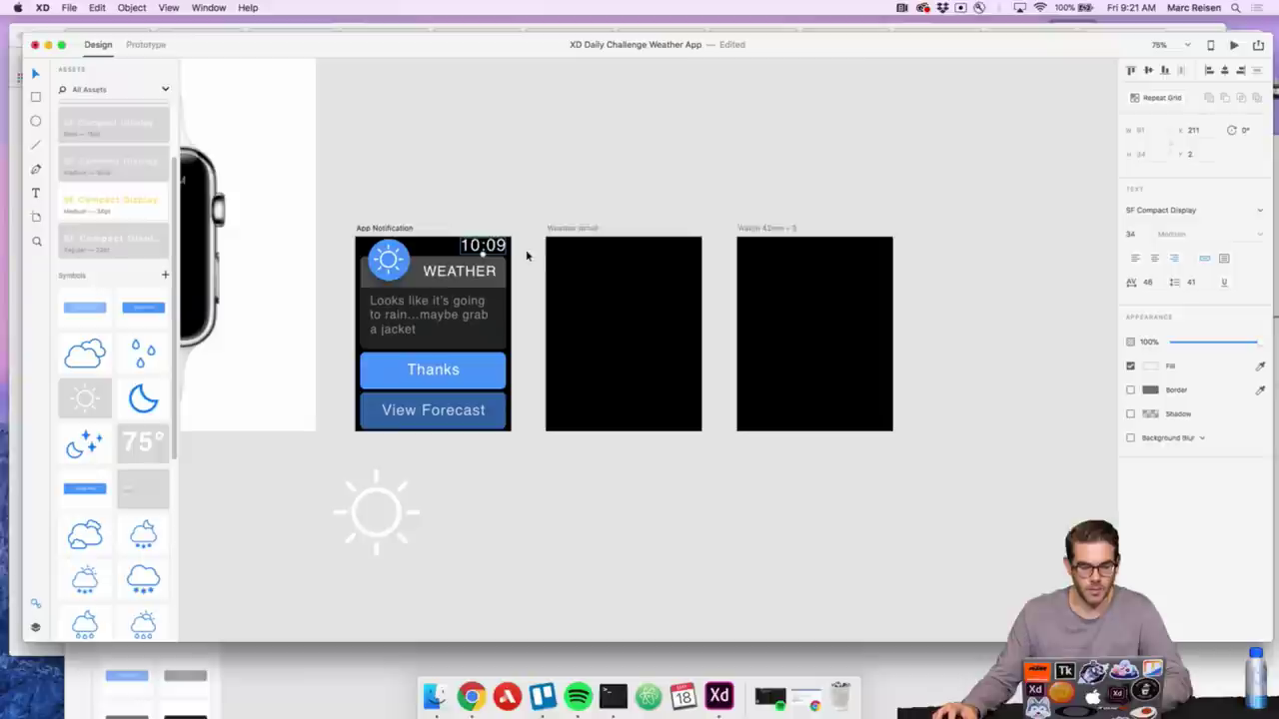
{"action": "left_click", "coordinate": [562, 228]}
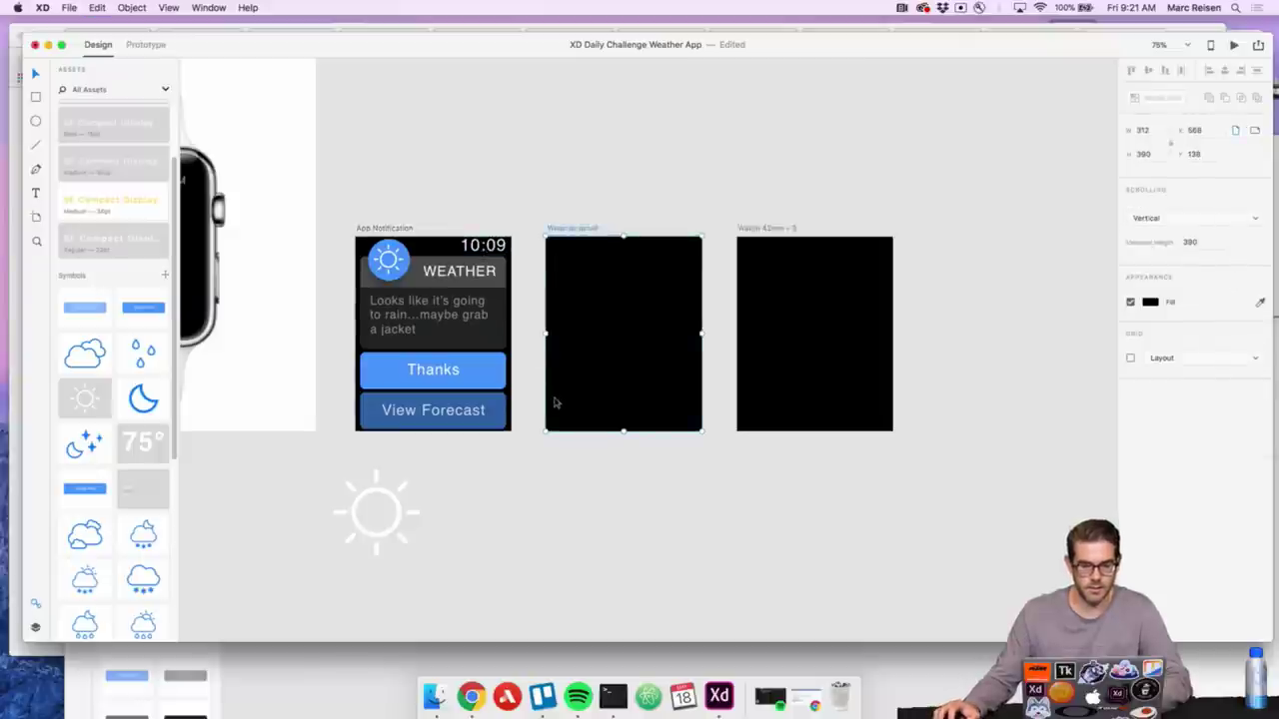
Copy the Activity header with 10:09 from the smartwatch UI kit, then return to Weather App
{"action": "key", "text": "super+grave"}
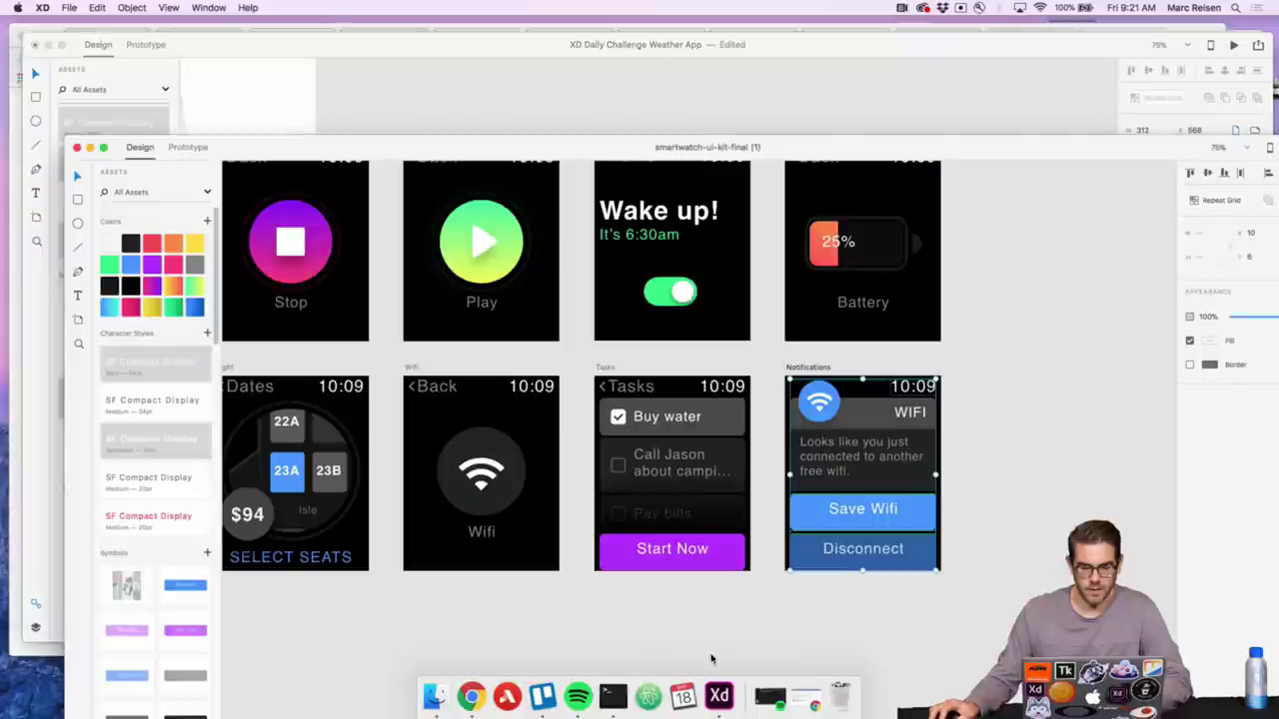
{"action": "scroll", "coordinate": [620, 459], "scroll_direction": "down", "scroll_amount": 5}
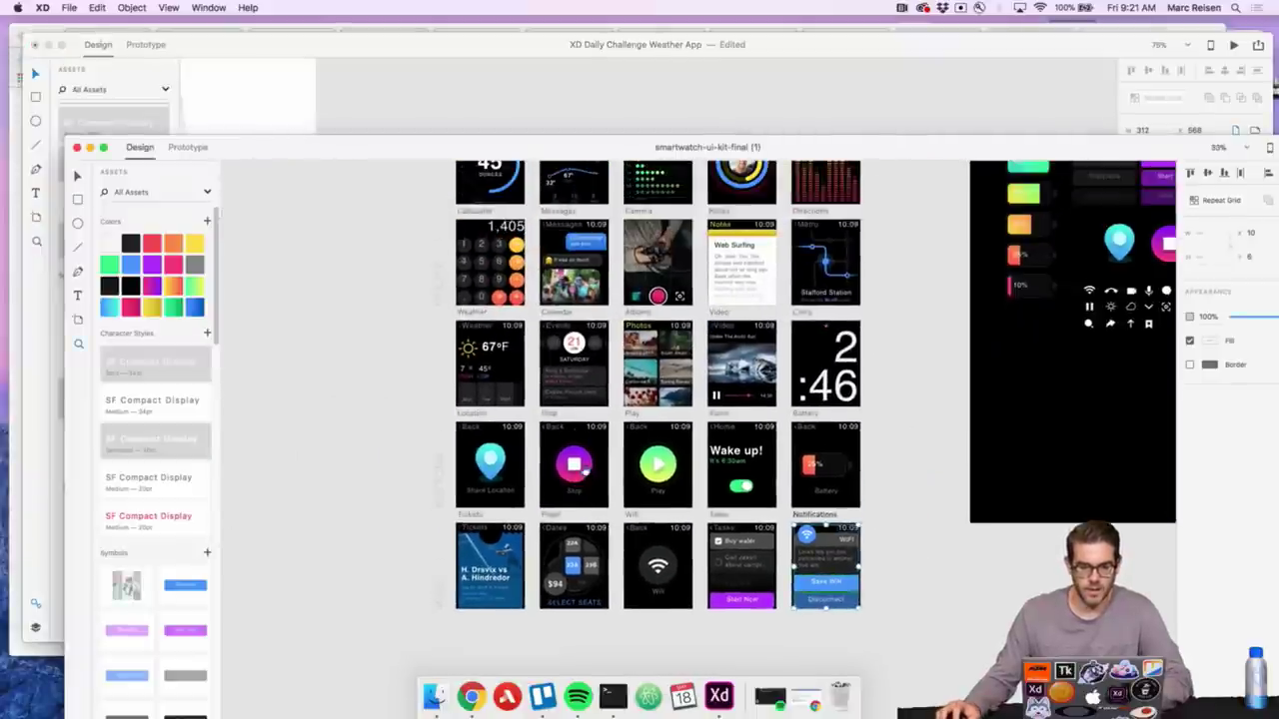
{"action": "scroll", "coordinate": [592, 404], "scroll_direction": "up", "scroll_amount": 6}
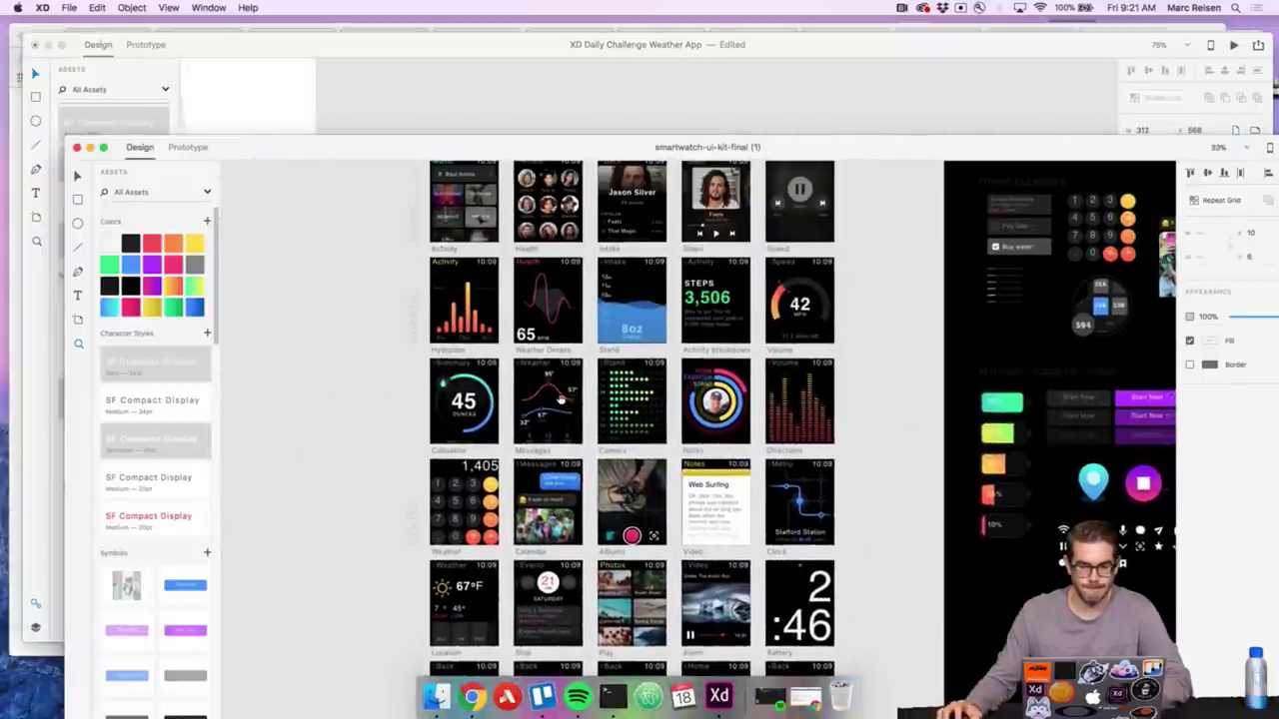
{"action": "scroll", "coordinate": [562, 473], "scroll_direction": "up", "scroll_amount": 4}
{"action": "scroll", "coordinate": [454, 440], "scroll_direction": "up", "scroll_amount": 5}
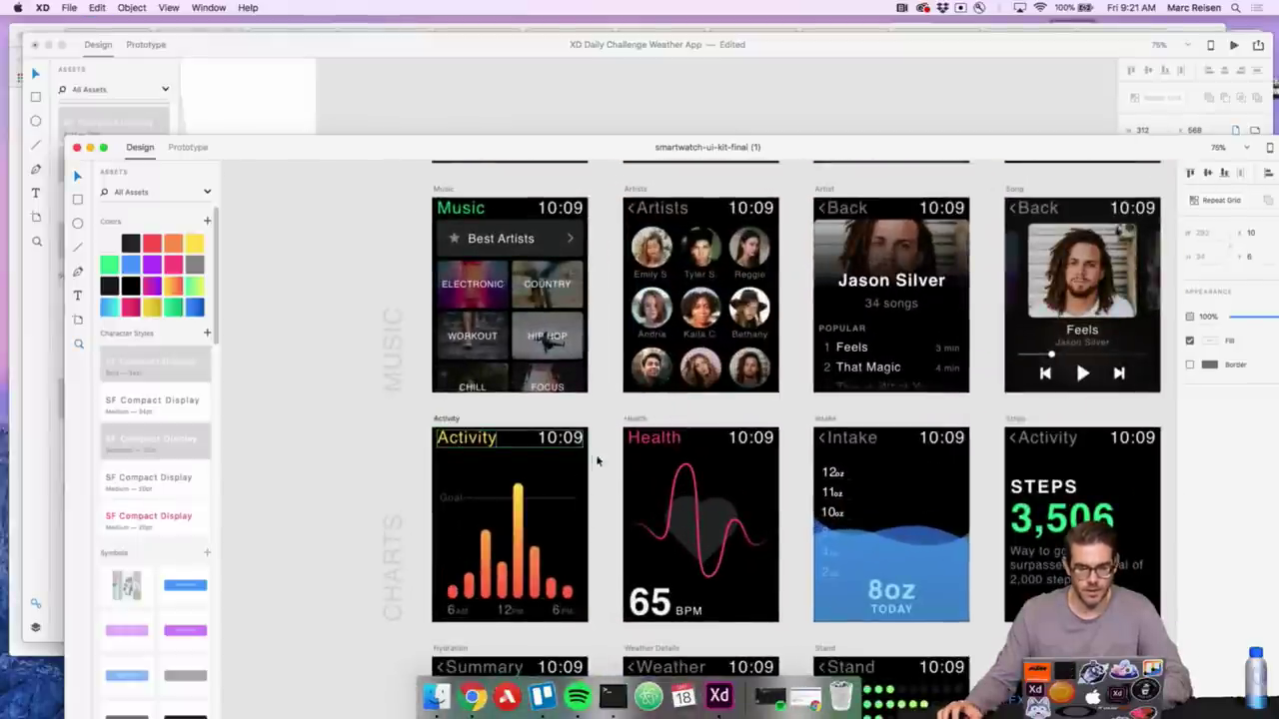
{"action": "key", "text": "super+Tab"}
{"action": "key", "text": "super+Tab"}
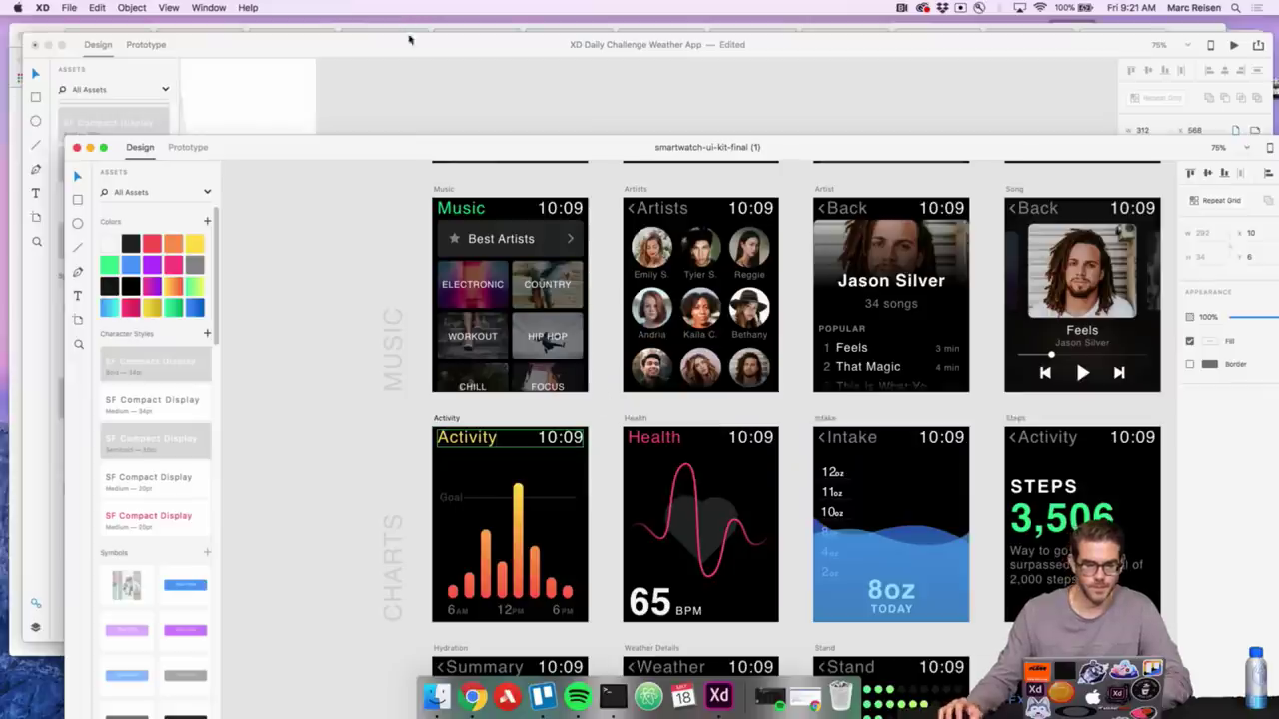
{"action": "left_click", "coordinate": [417, 52]}
Paste the header into Weather detail, retitle it 'Weather' and colour it blue
{"action": "scroll", "coordinate": [582, 214], "scroll_direction": "up", "scroll_amount": 2}
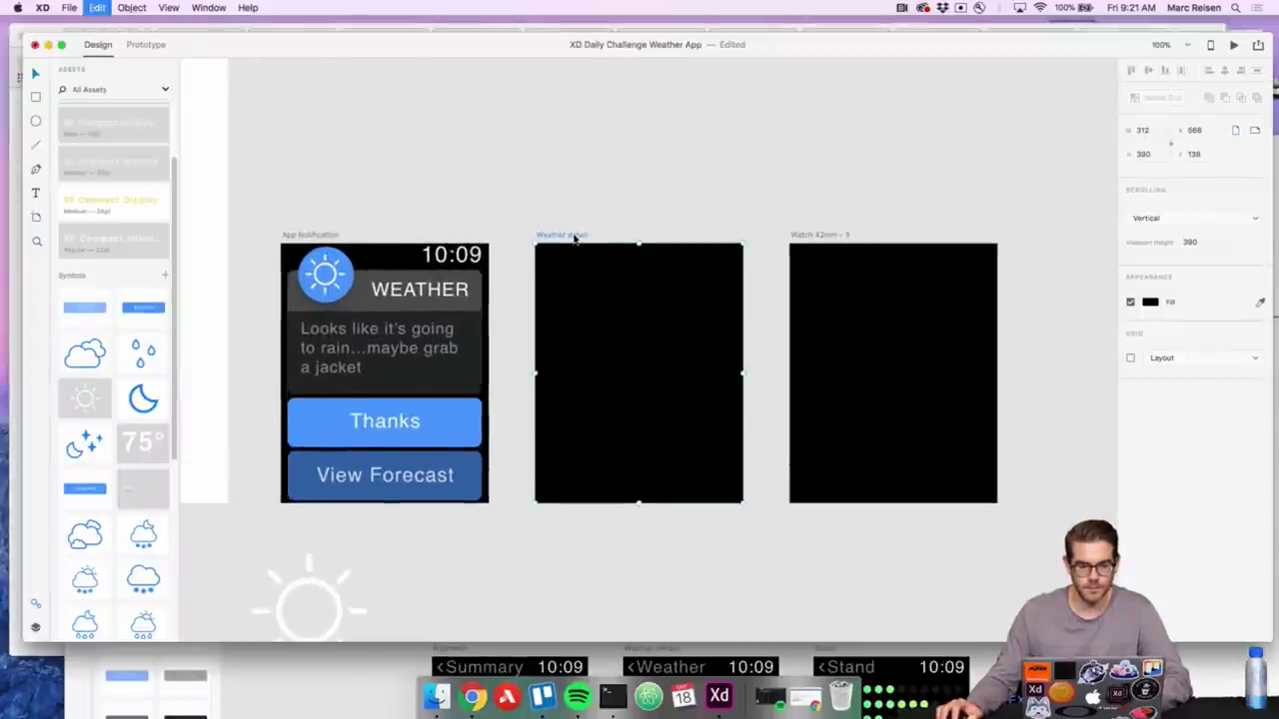
{"action": "key", "text": "super+v"}
{"action": "double_click", "coordinate": [598, 258]}
{"action": "double_click", "coordinate": [597, 258]}
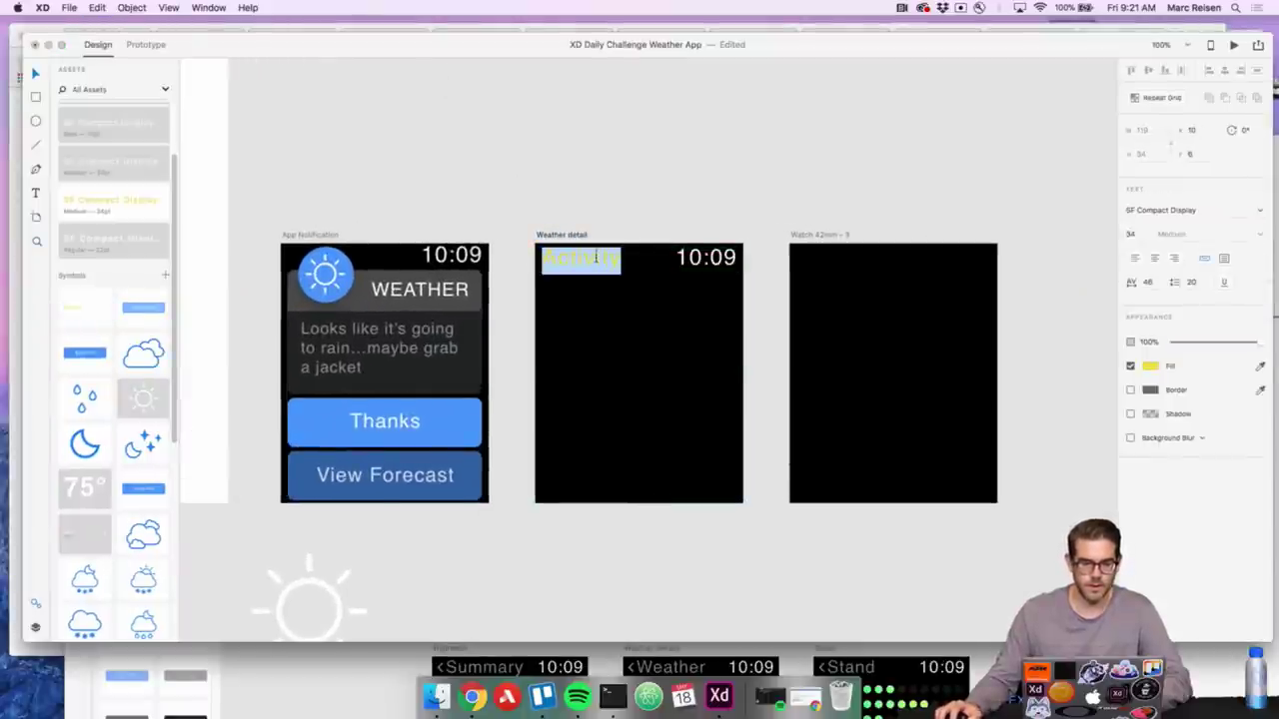
{"action": "type", "text": "Weather"}
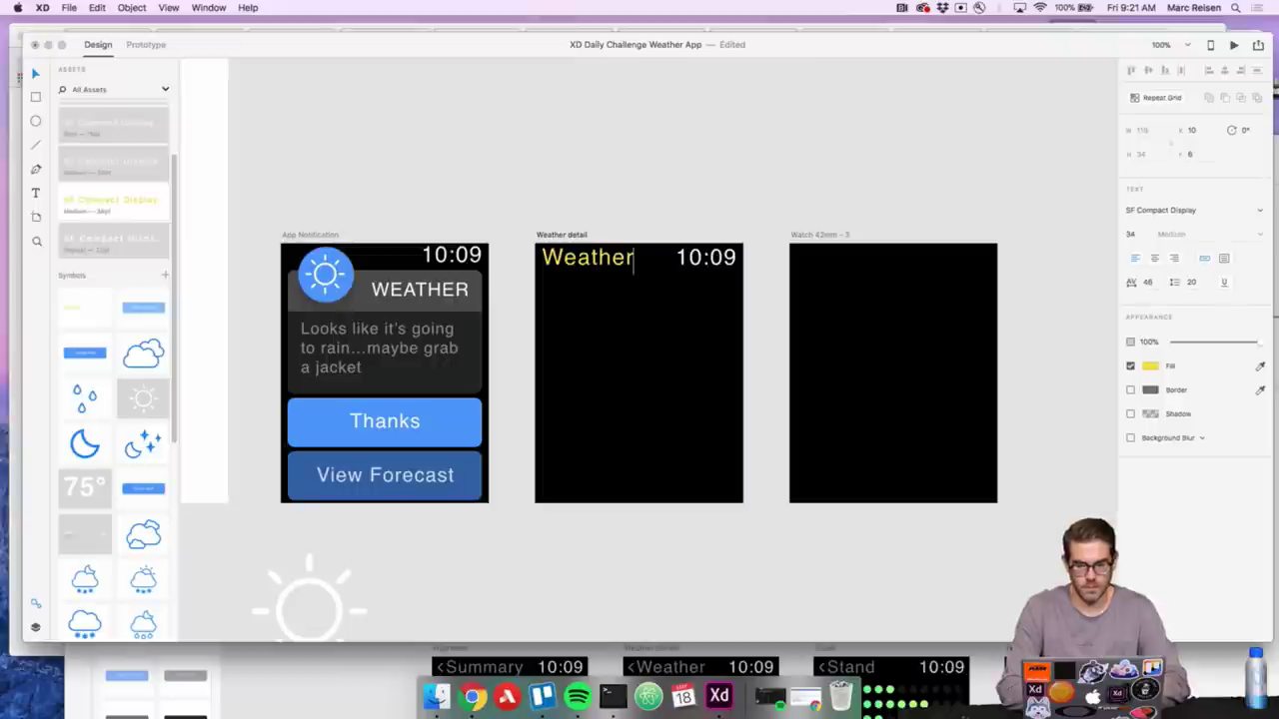
{"action": "key", "text": "Escape"}
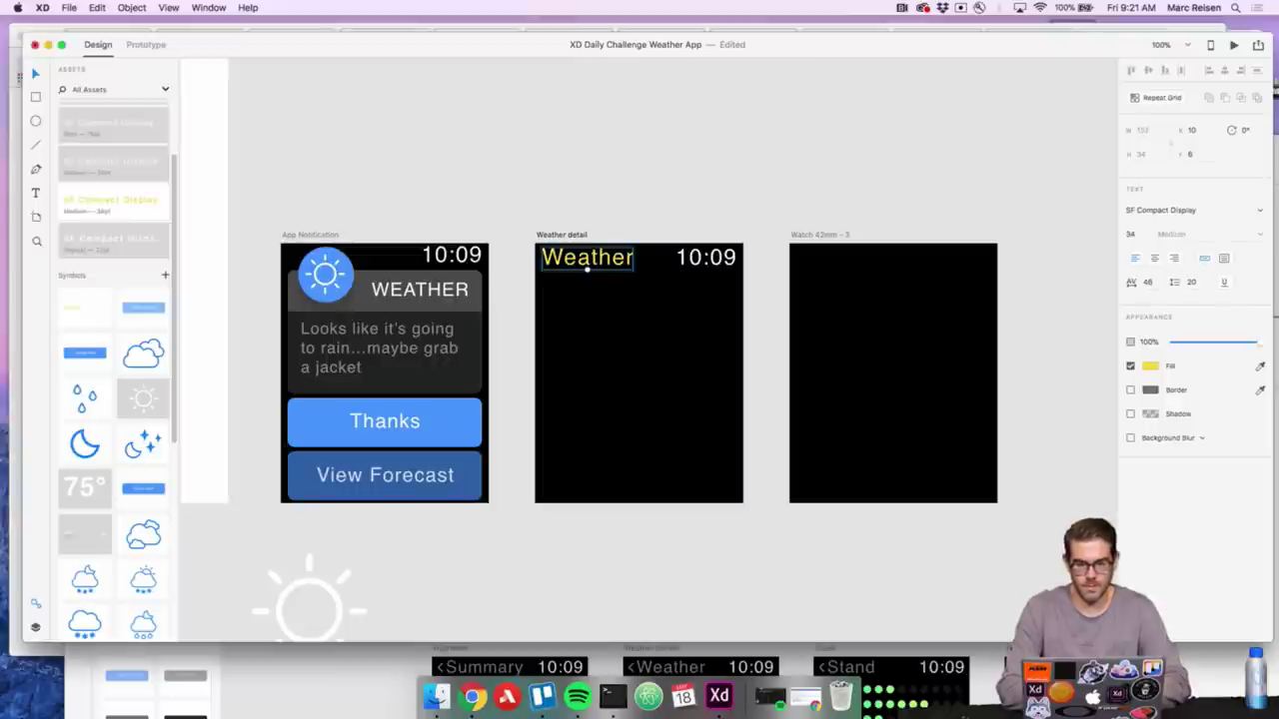
{"action": "left_click", "coordinate": [1153, 366]}
{"action": "left_click", "coordinate": [1007, 437]}
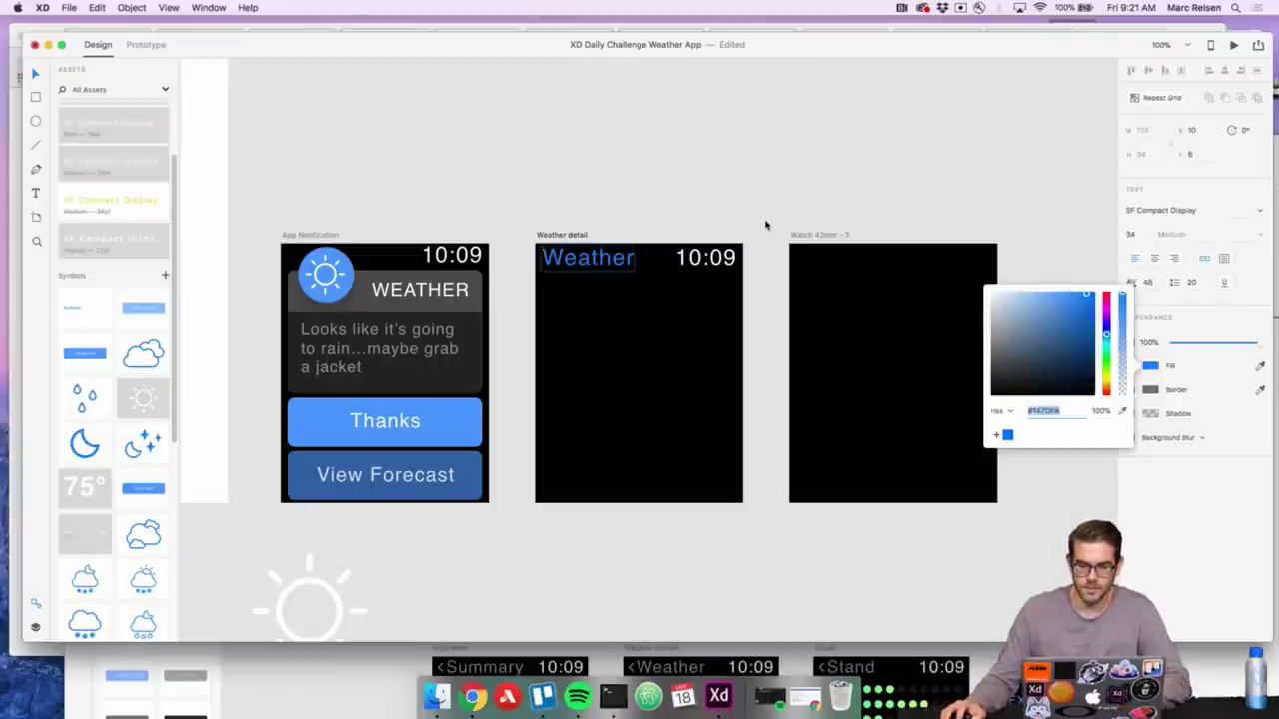
{"action": "left_click", "coordinate": [769, 226]}
Replace 'jacket' with 'umbrella.' in the notification message
{"action": "scroll", "coordinate": [634, 180], "scroll_direction": "down", "scroll_amount": 2}
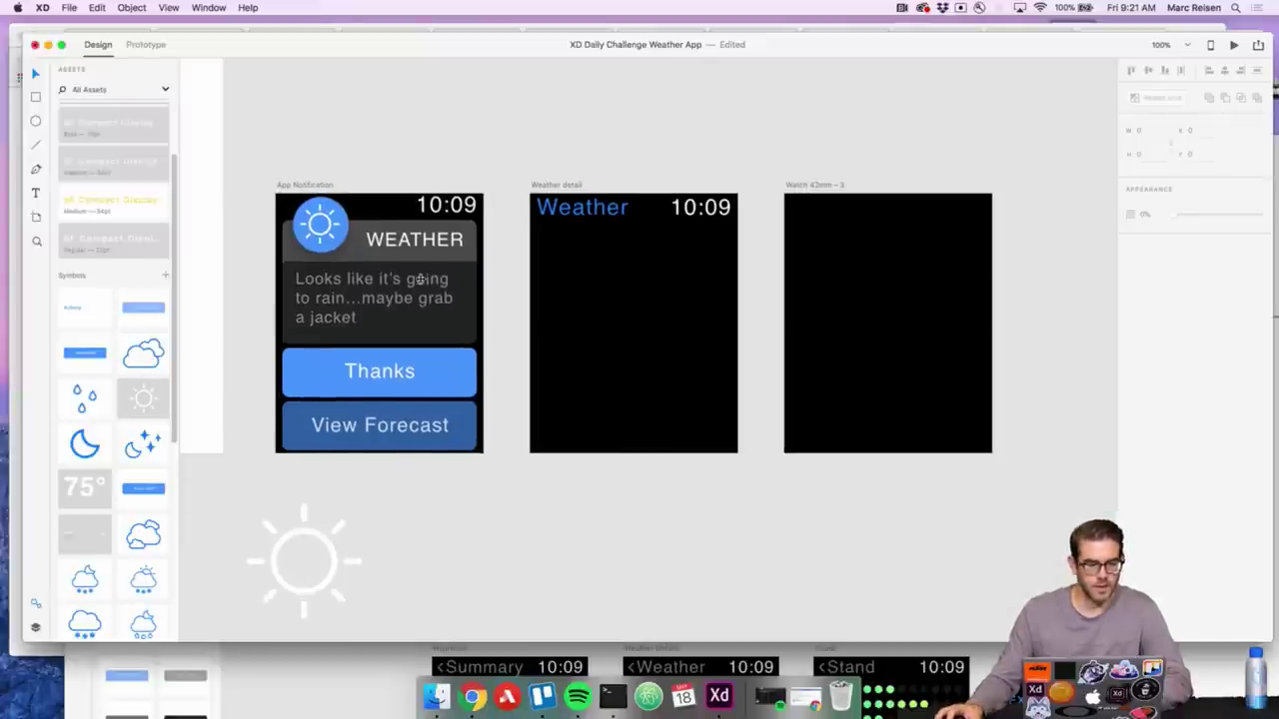
{"action": "double_click", "coordinate": [349, 322]}
{"action": "left_click", "coordinate": [349, 323]}
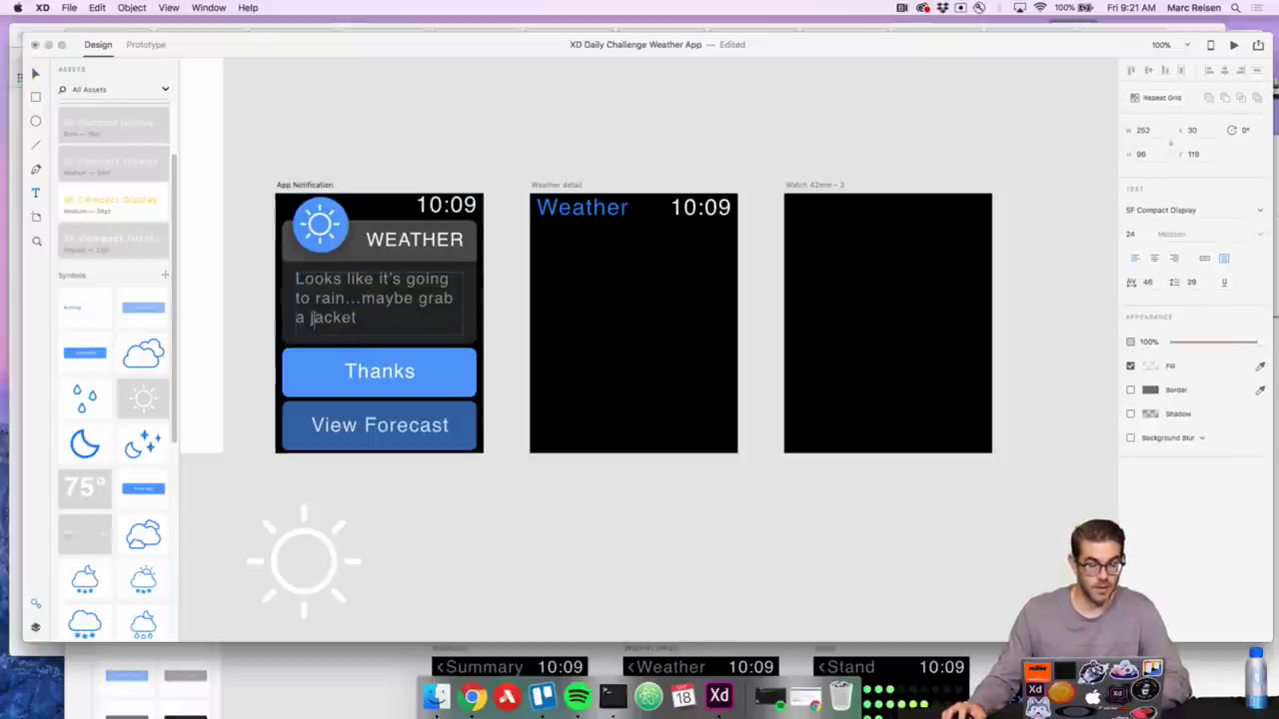
{"action": "double_click", "coordinate": [348, 322]}
{"action": "type", "text": "umbrella"}
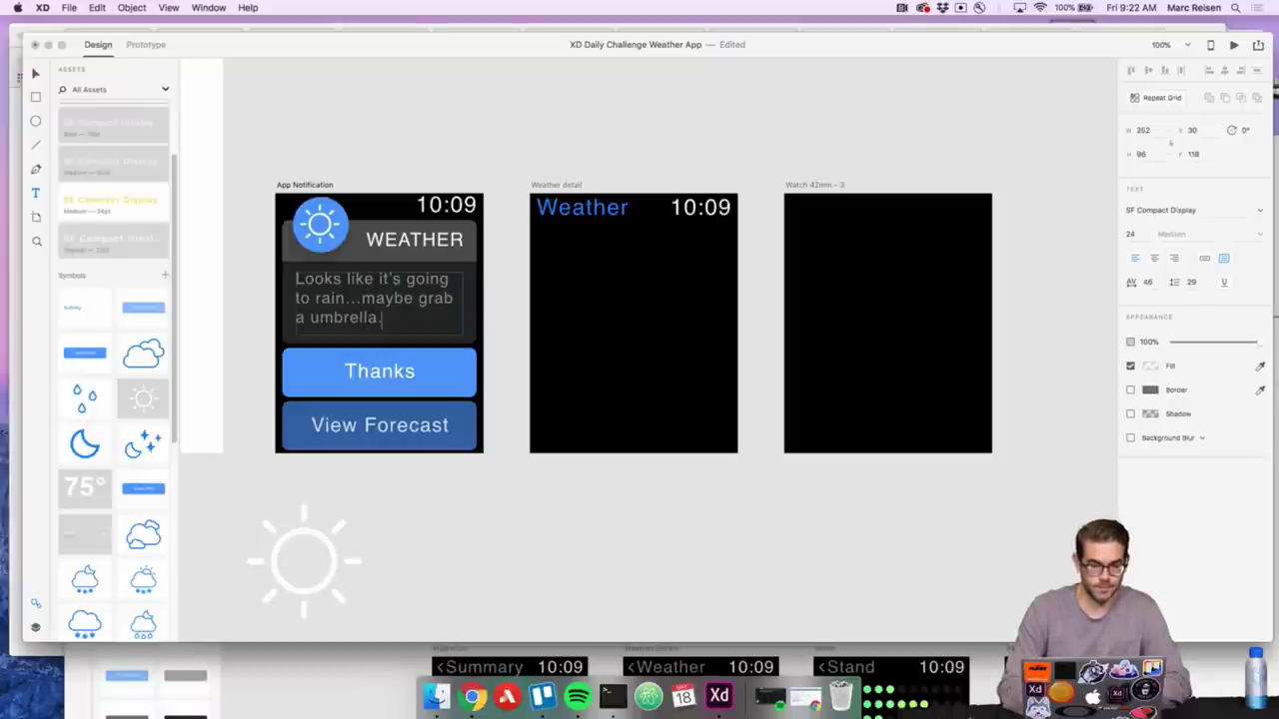
{"action": "type", "text": "."}
{"action": "key", "text": "Escape"}
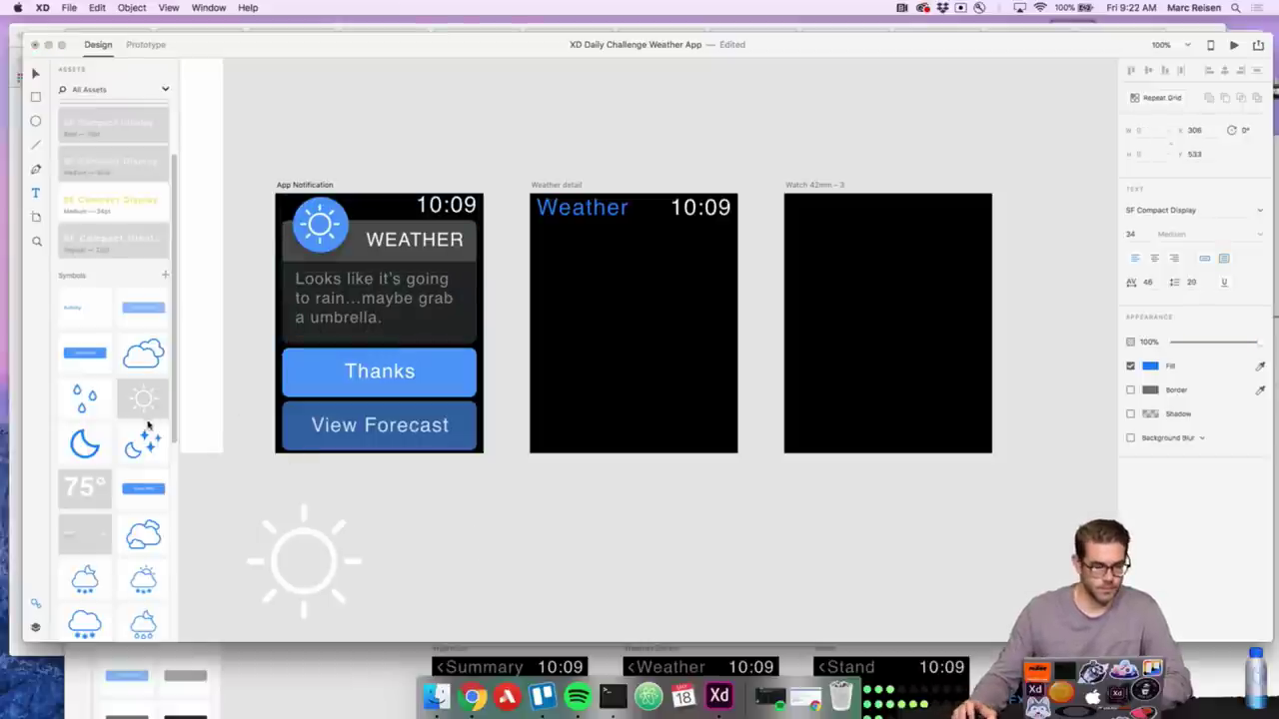
{"action": "scroll", "coordinate": [145, 426], "scroll_direction": "down", "scroll_amount": 6}
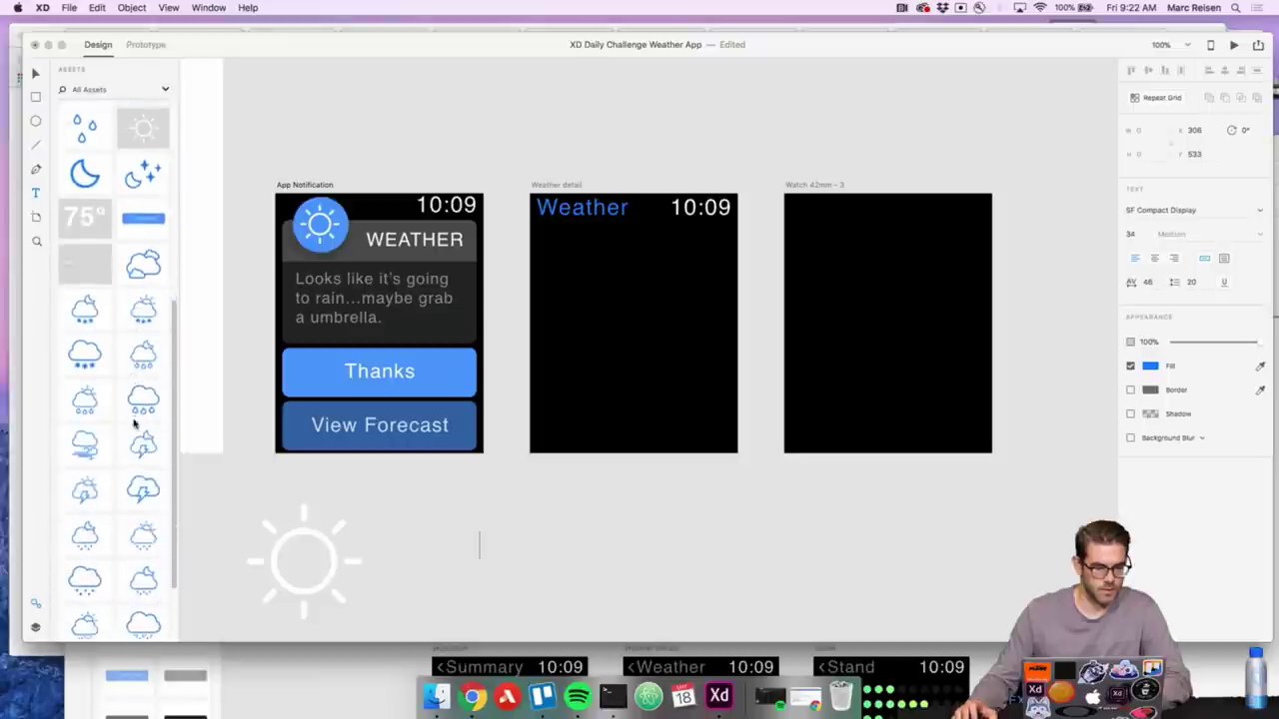
Drag the sun-and-rain-cloud icon from Assets onto the canvas, undoing three misplaced drops
{"action": "scroll", "coordinate": [134, 424], "scroll_direction": "down", "scroll_amount": 2}
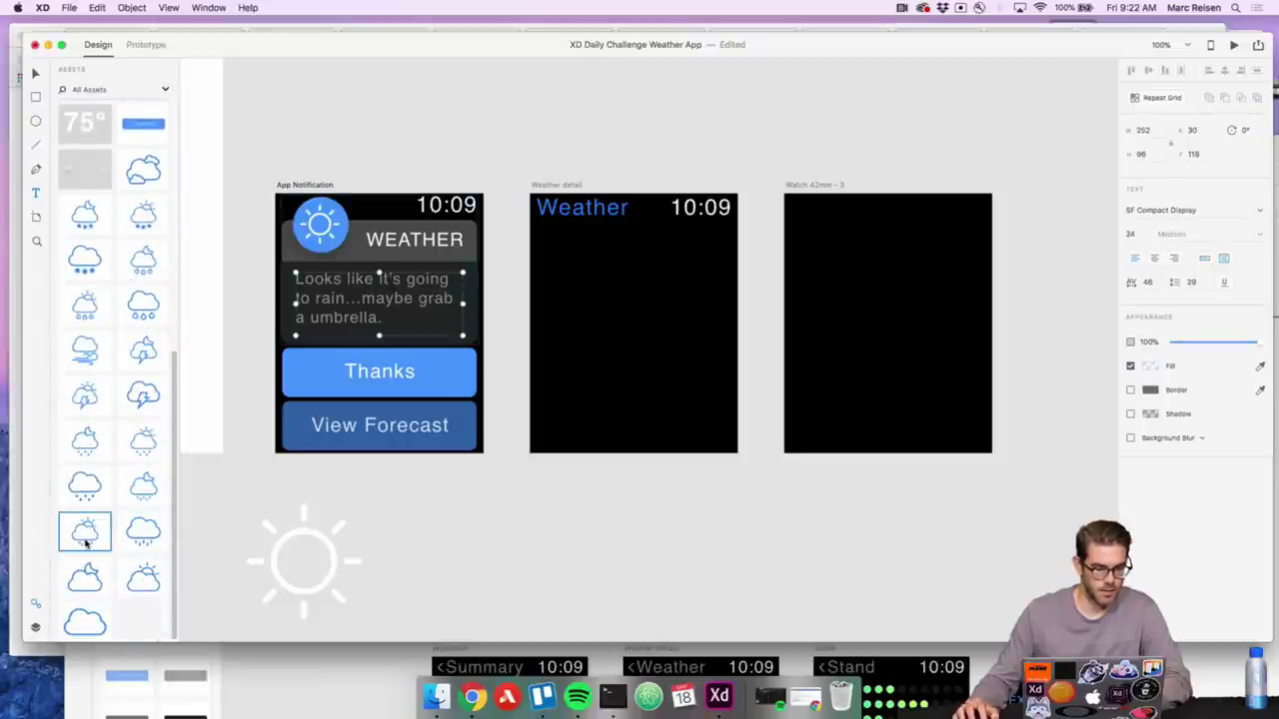
{"action": "left_click_drag", "start_coordinate": [86, 539], "coordinate": [657, 306]}
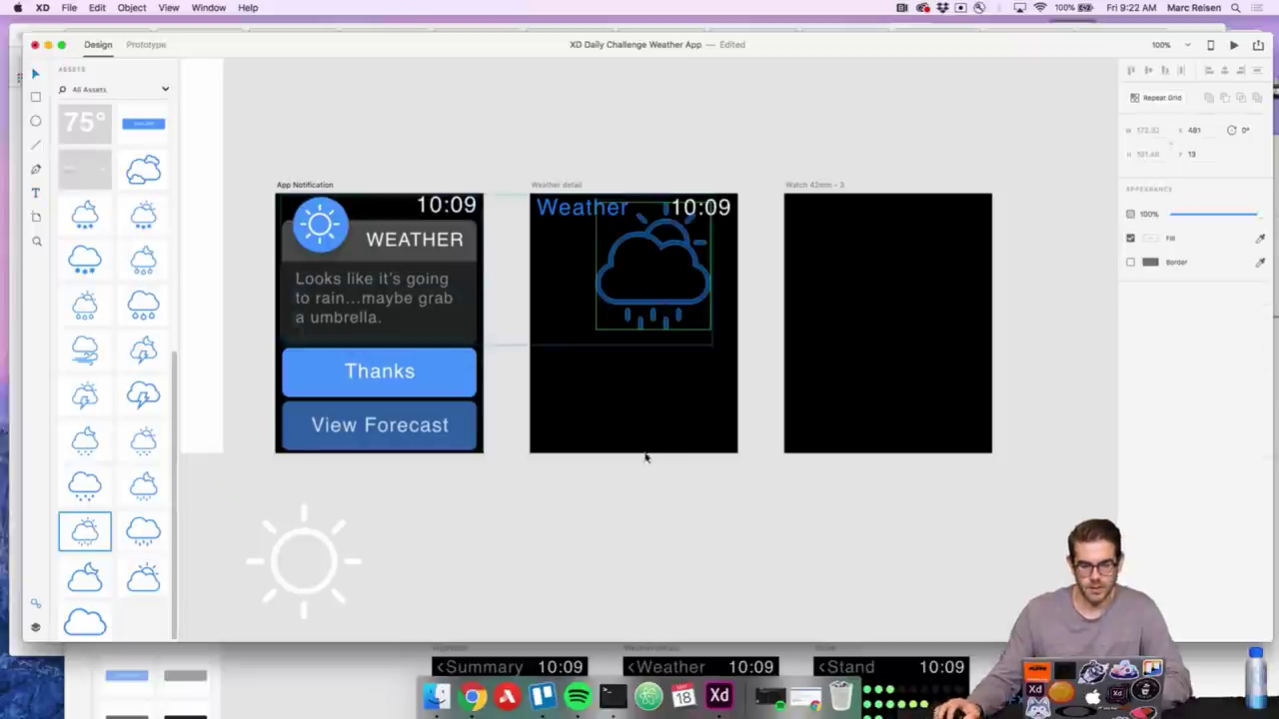
{"action": "left_click", "coordinate": [642, 494]}
{"action": "key", "text": "super+z"}
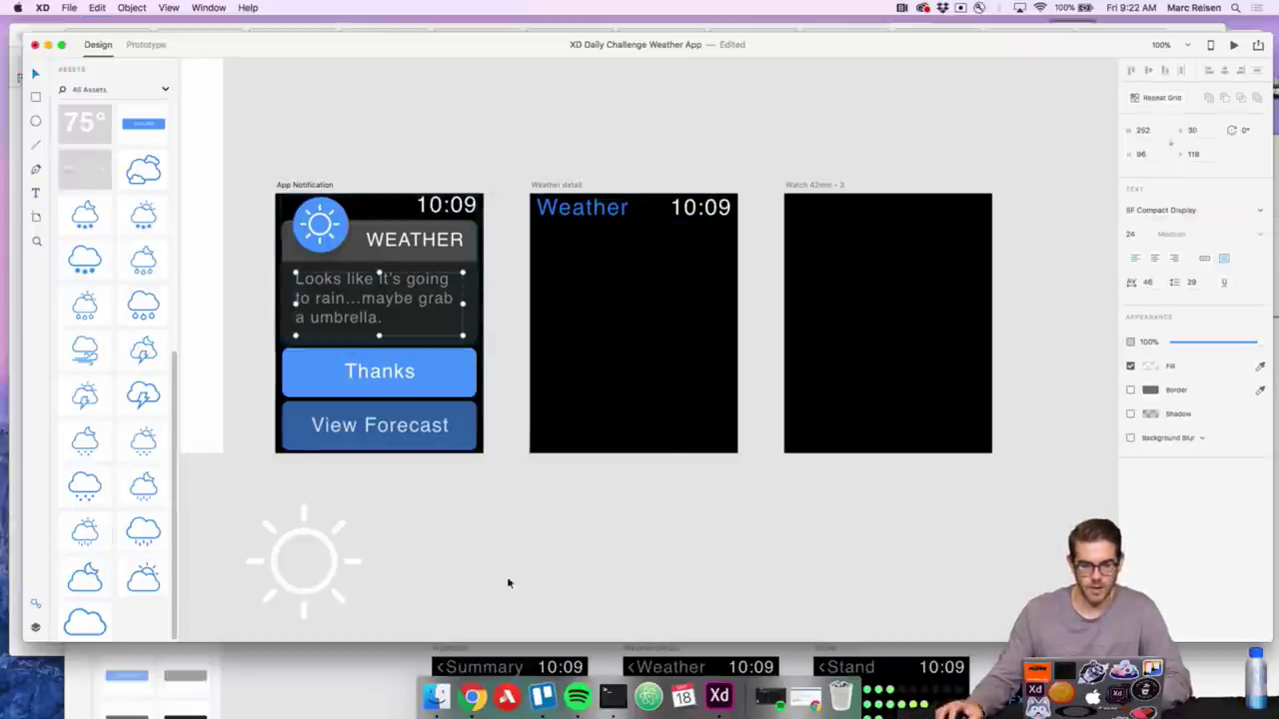
{"action": "left_click_drag", "start_coordinate": [83, 537], "coordinate": [508, 523]}
{"action": "key", "text": "super+z"}
{"action": "left_click_drag", "start_coordinate": [74, 544], "coordinate": [676, 579]}
{"action": "key", "text": "super+z"}
{"action": "left_click", "coordinate": [547, 568]}
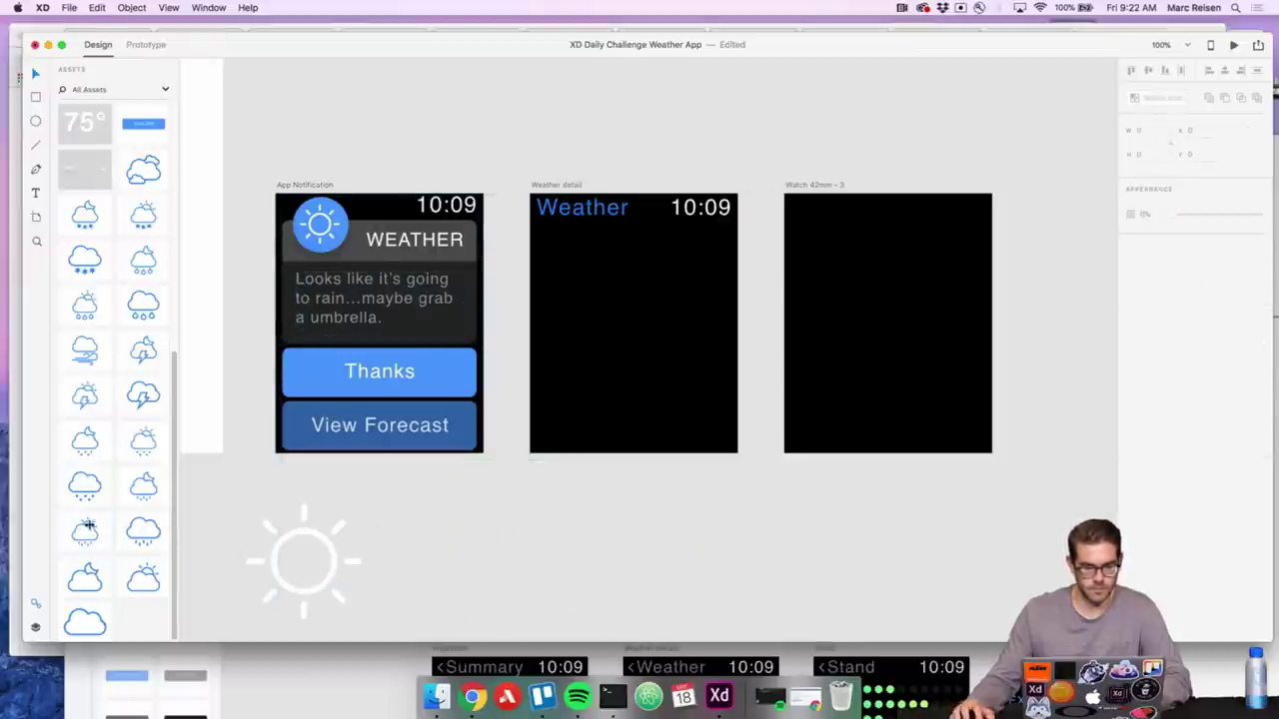
Drop the cloud icon below Weather detail and move it into the middle of the screen
{"action": "left_click_drag", "start_coordinate": [84, 526], "coordinate": [647, 578]}
{"action": "left_click", "coordinate": [709, 578]}
{"action": "left_click", "coordinate": [684, 595]}
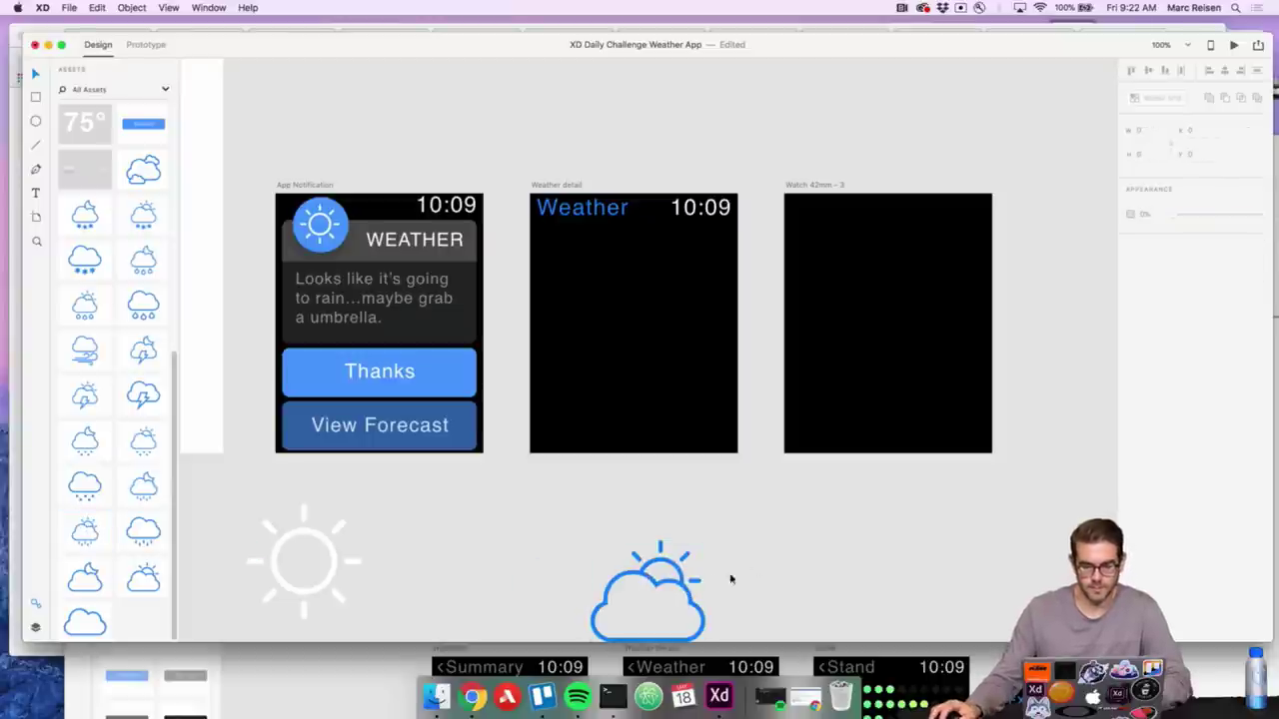
{"action": "left_click_drag", "start_coordinate": [687, 583], "coordinate": [711, 277]}
{"action": "left_click", "coordinate": [735, 500]}
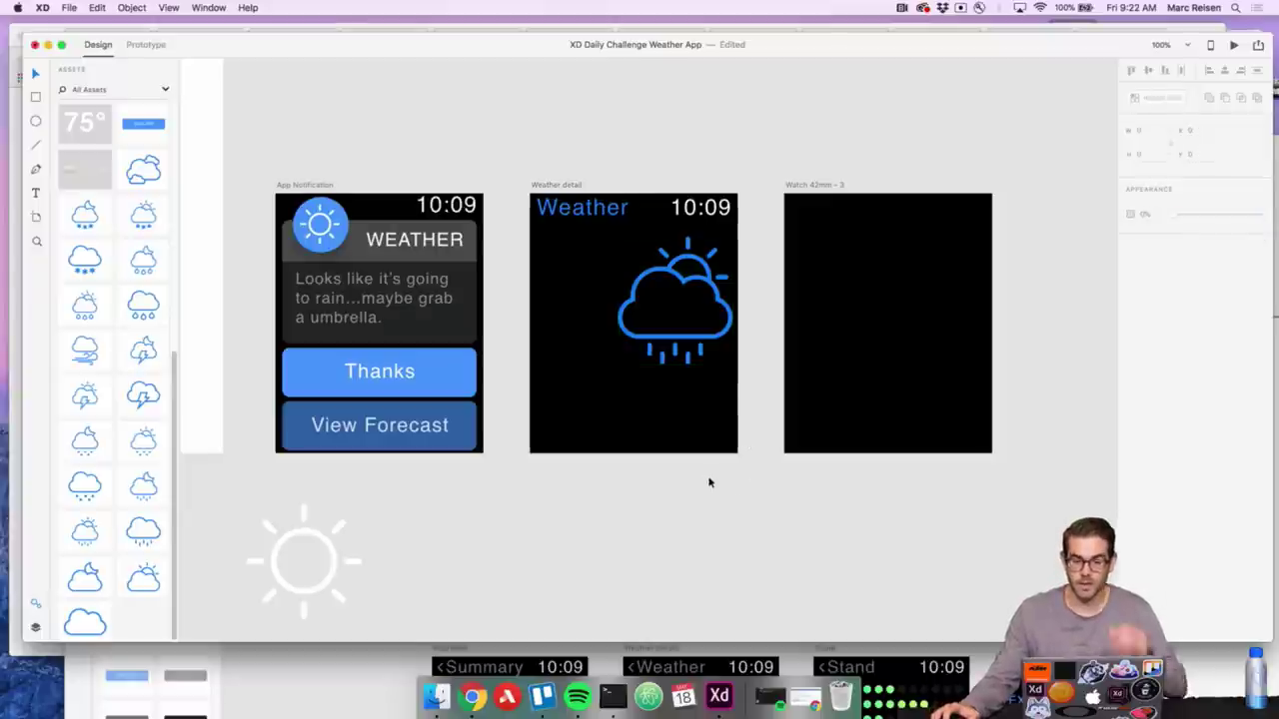
{"action": "left_click", "coordinate": [675, 354]}
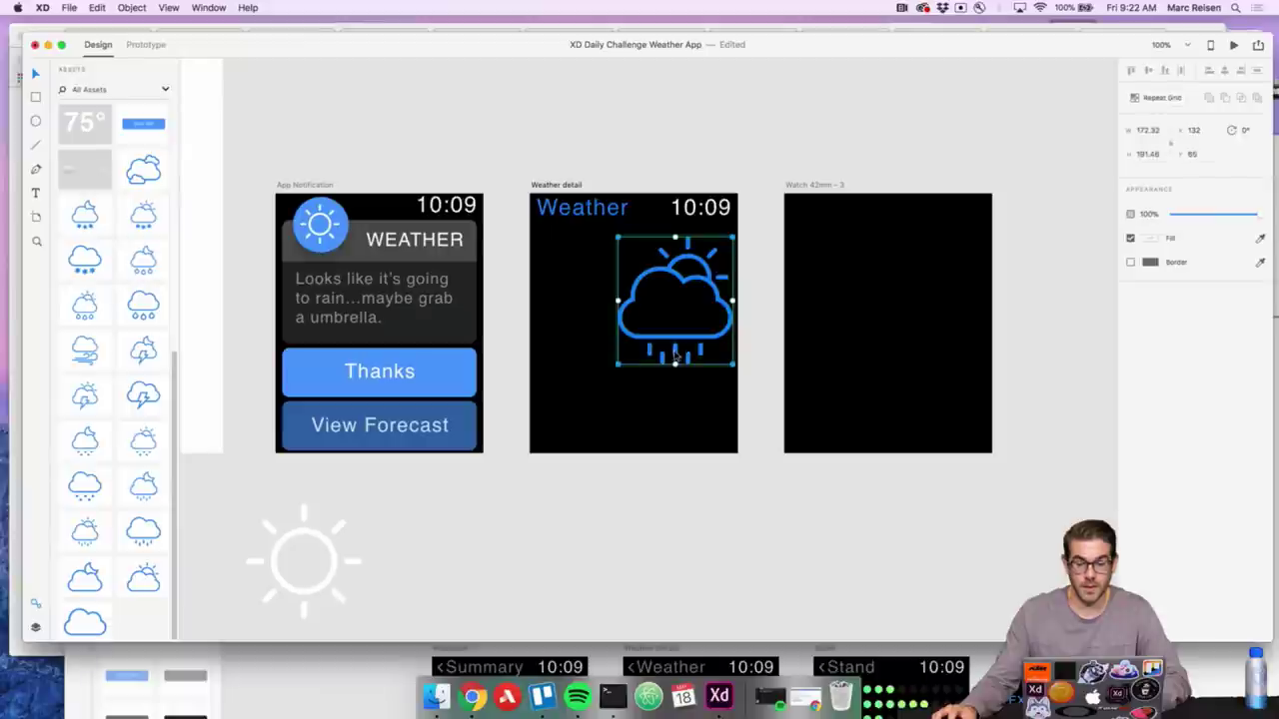
{"action": "left_click", "coordinate": [699, 498]}
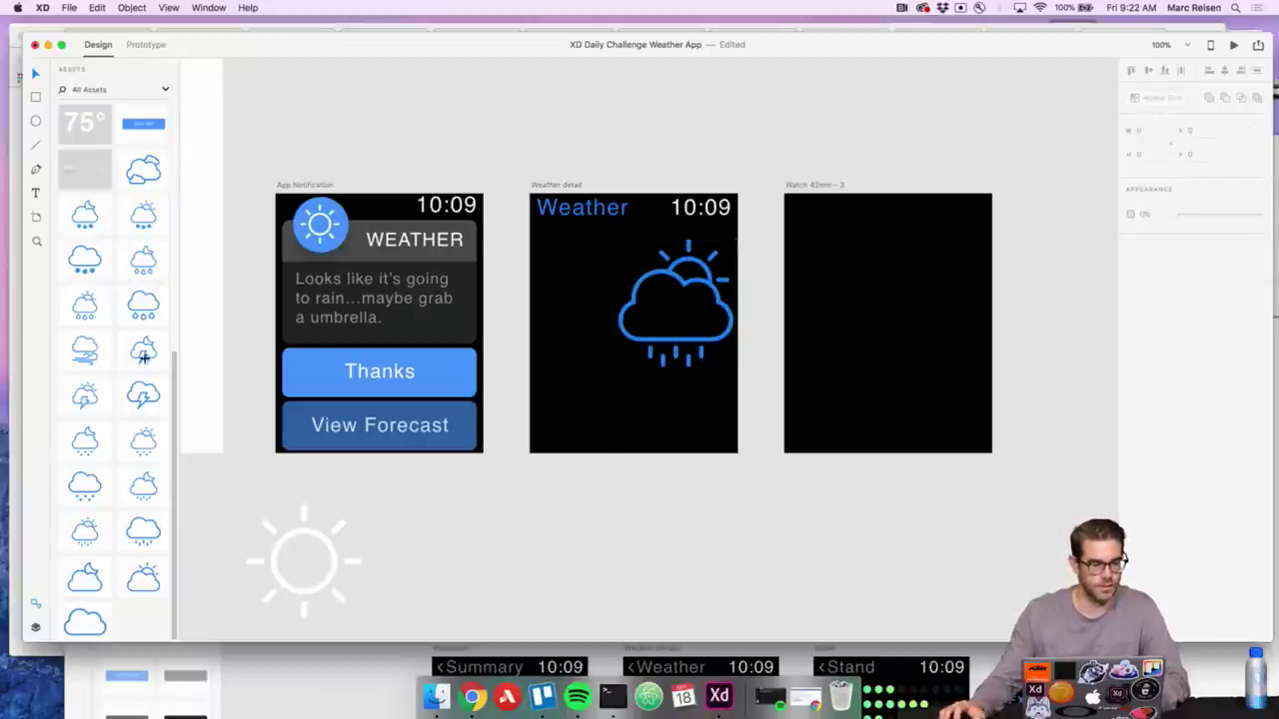
{"action": "scroll", "coordinate": [140, 358], "scroll_direction": "up", "scroll_amount": 2}
Start a temperature text box on Weather detail, then undo the stray digit
{"action": "left_click", "coordinate": [74, 195]}
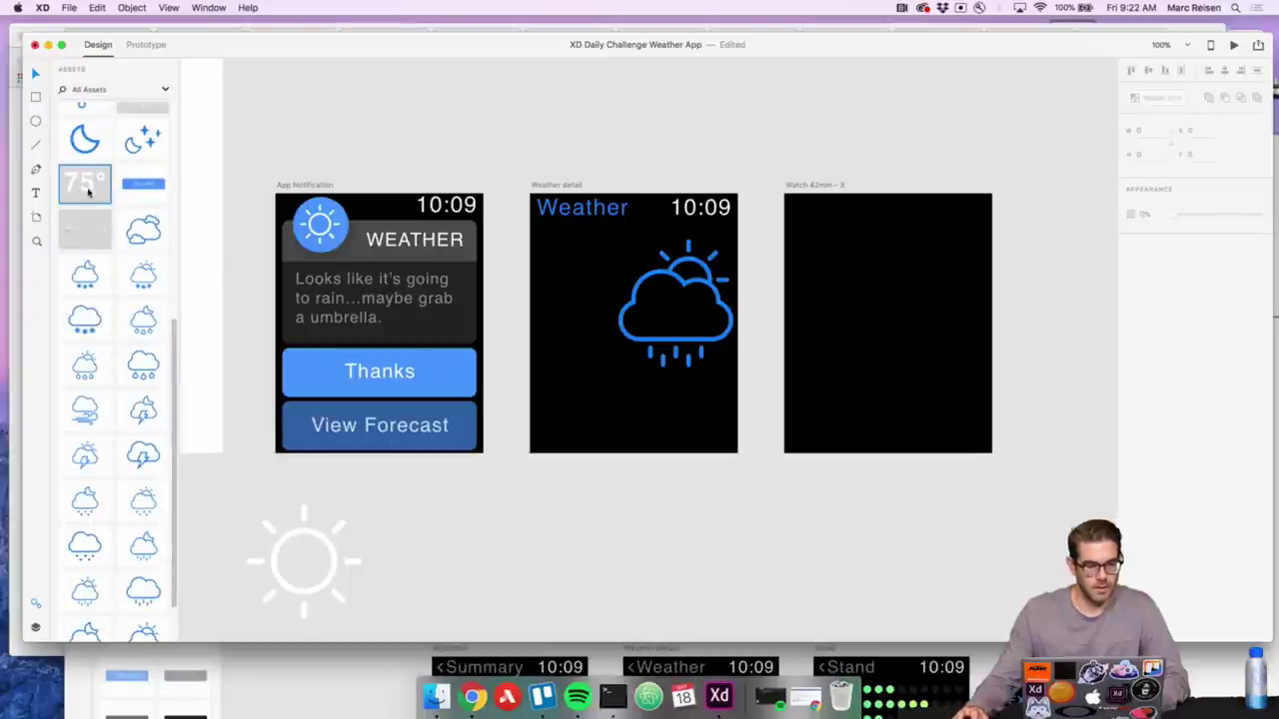
{"action": "scroll", "coordinate": [97, 210], "scroll_direction": "up", "scroll_amount": 5}
{"action": "key", "text": "t"}
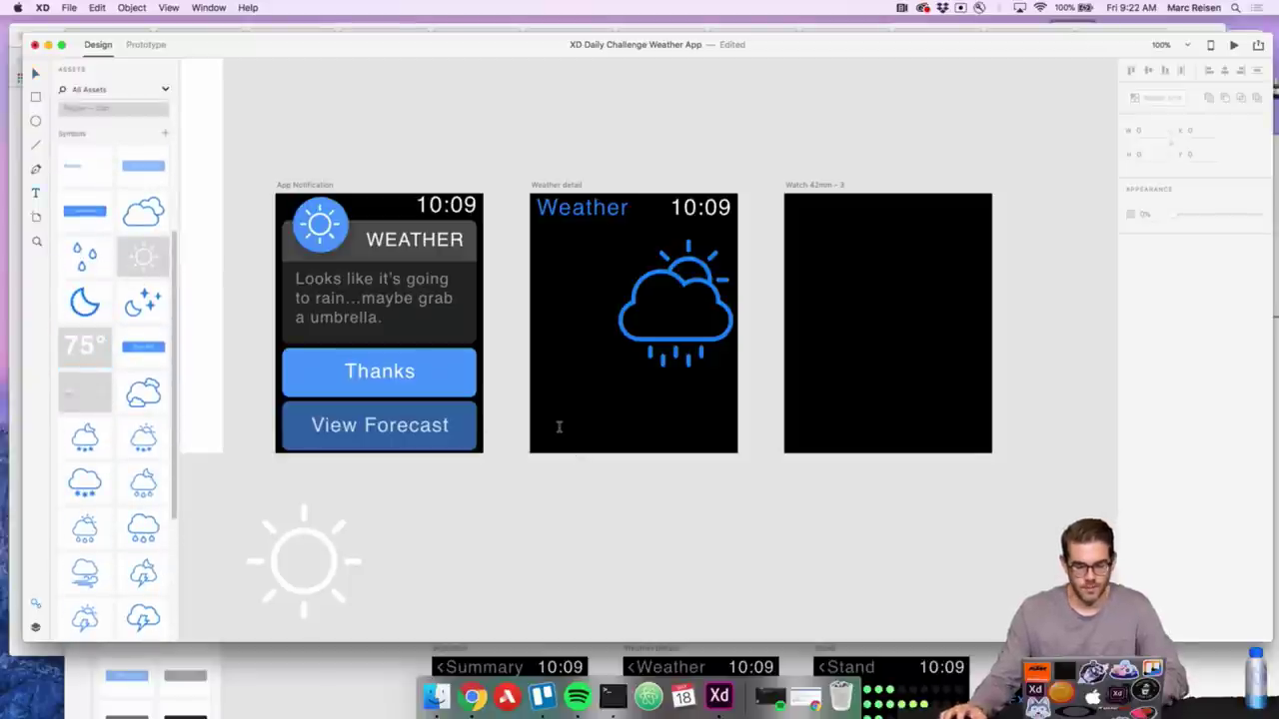
{"action": "left_click", "coordinate": [555, 427]}
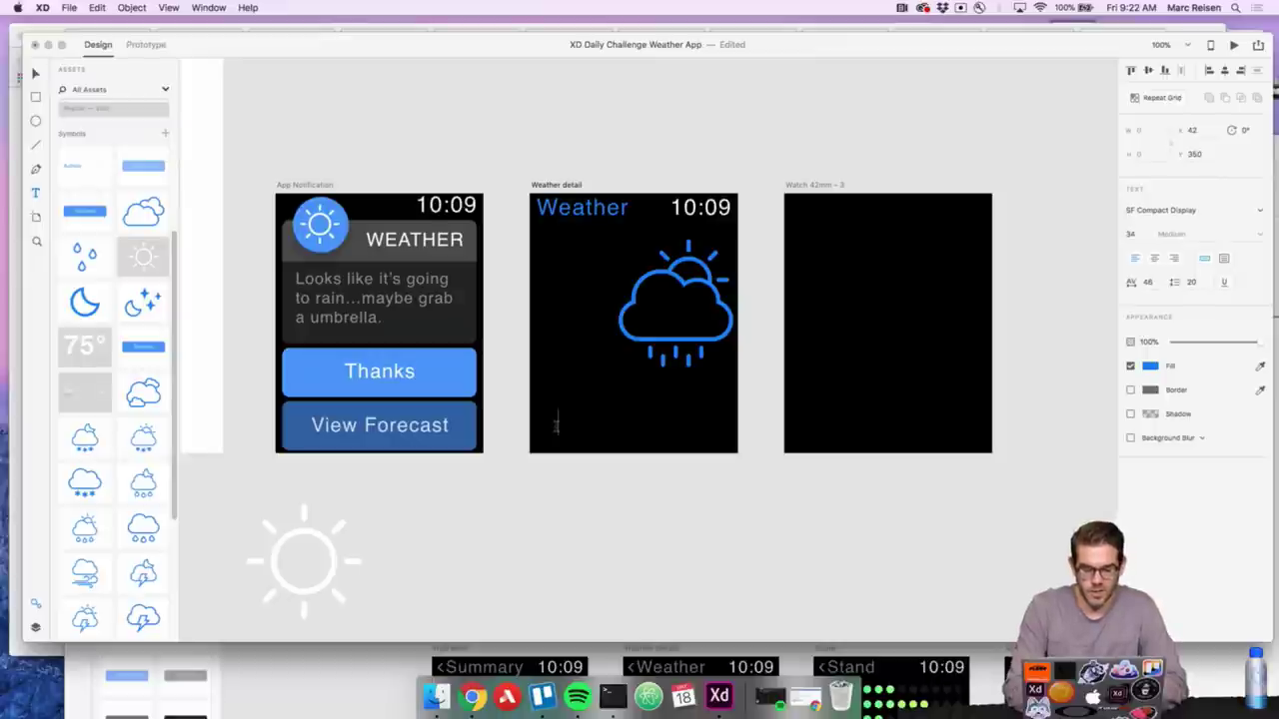
{"action": "type", "text": "62"}
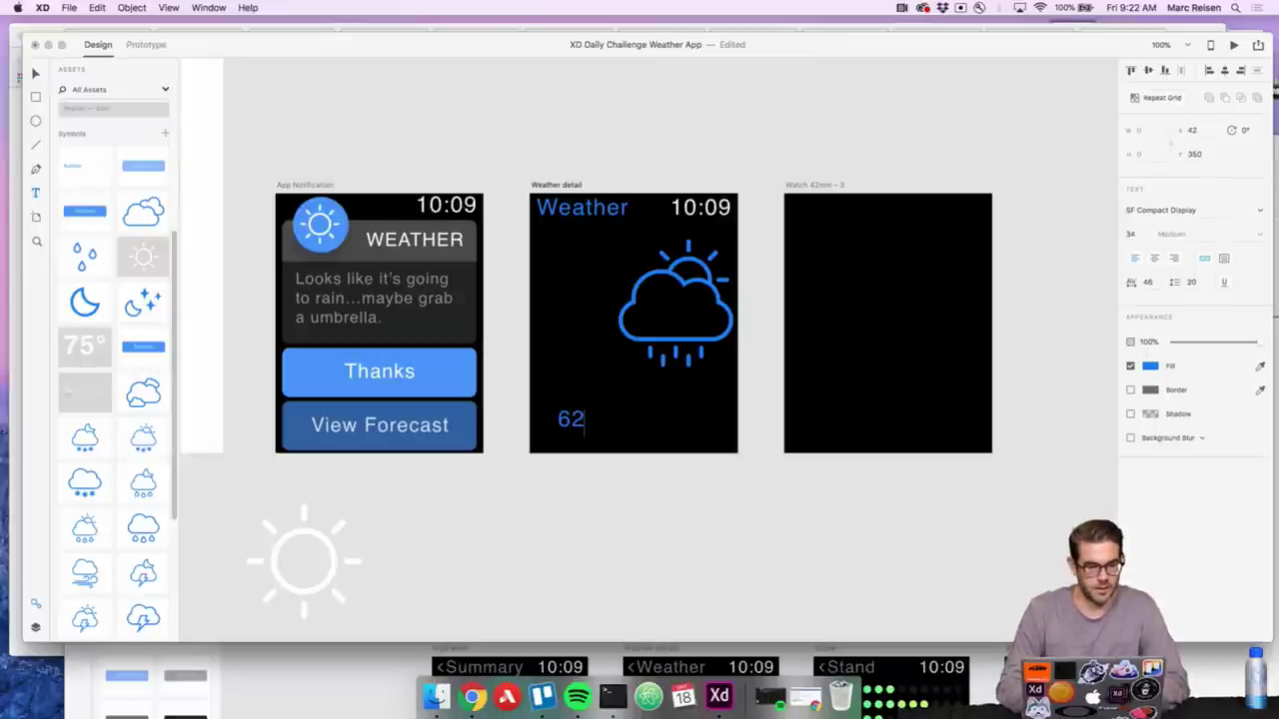
{"action": "key", "text": "super+z"}
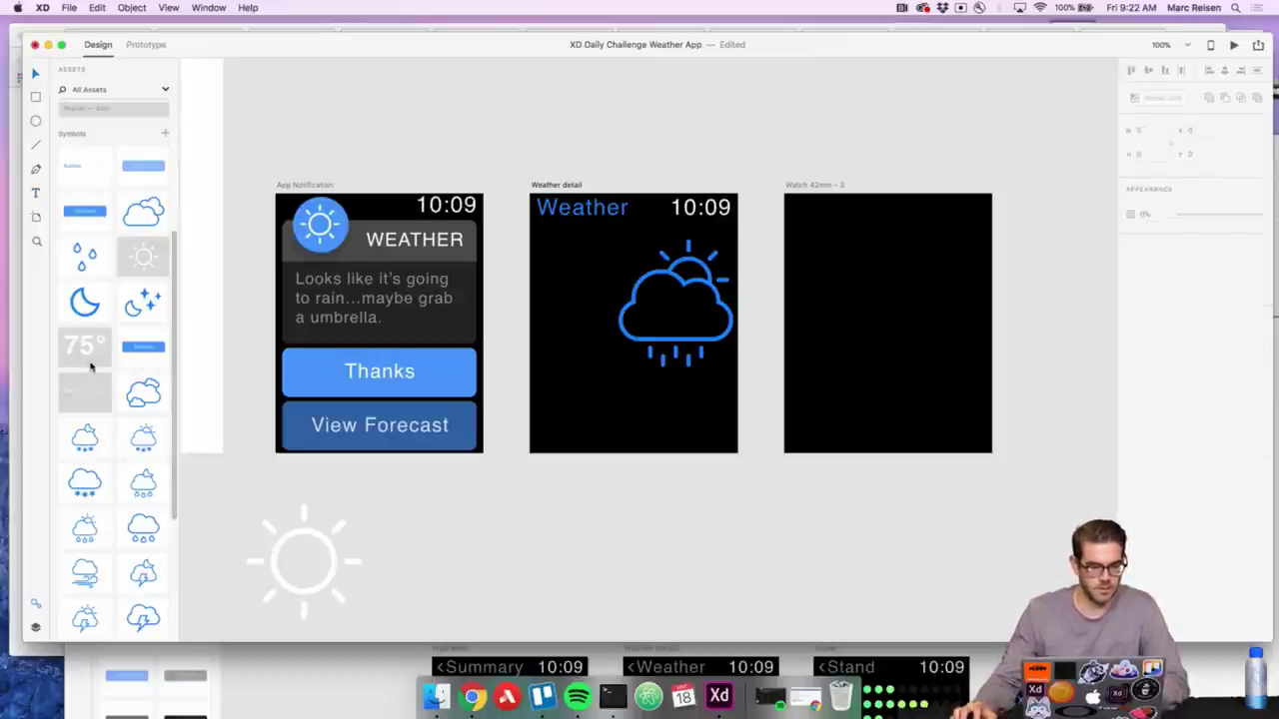
Place the 75° asset, change it to 55°, and move it into Weather detail's lower left
{"action": "left_click_drag", "start_coordinate": [90, 366], "coordinate": [585, 505]}
{"action": "double_click", "coordinate": [588, 503]}
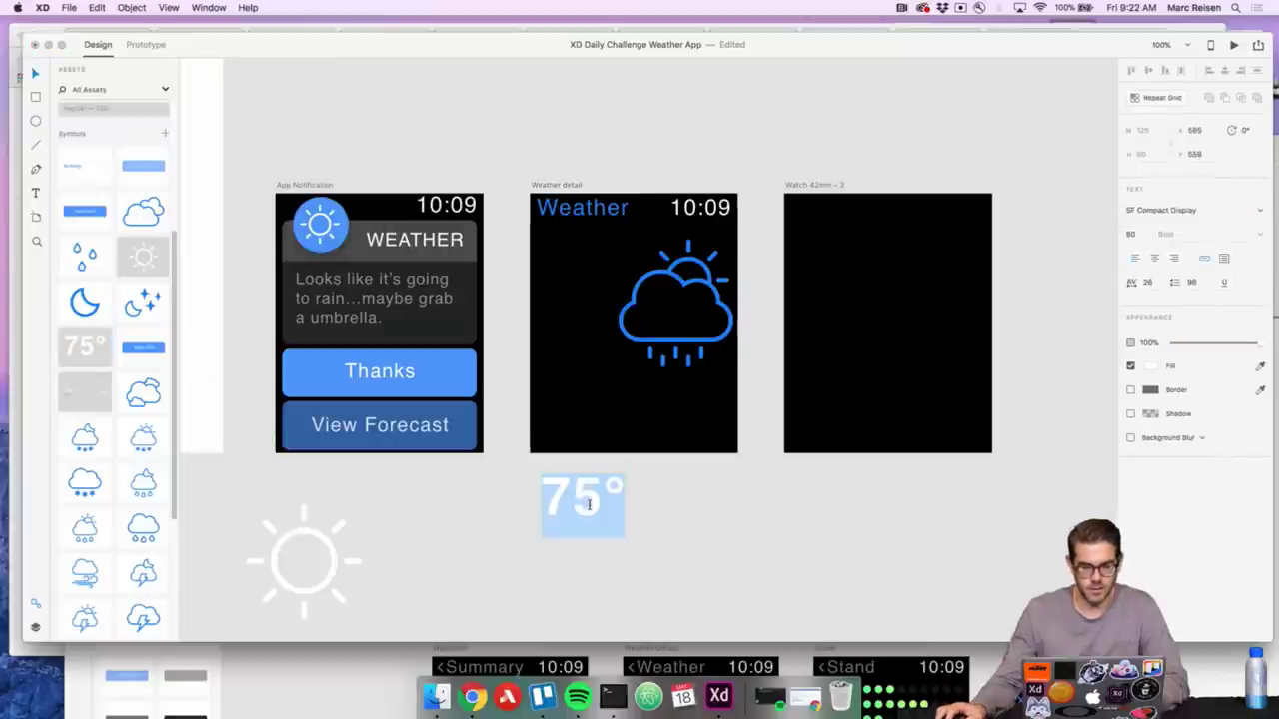
{"action": "key", "text": "shift+Left"}
{"action": "type", "text": "55"}
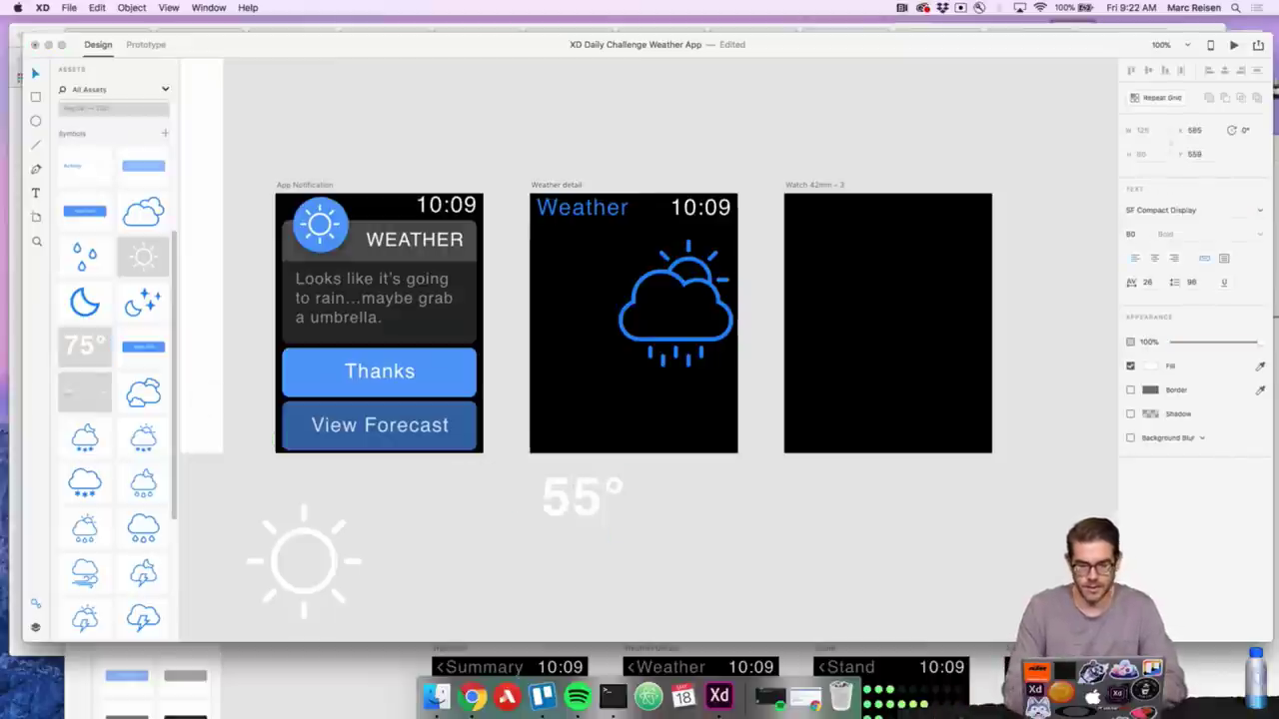
{"action": "key", "text": "Escape"}
{"action": "right_click", "coordinate": [588, 500]}
{"action": "key", "text": "Escape"}
{"action": "left_click", "coordinate": [677, 513]}
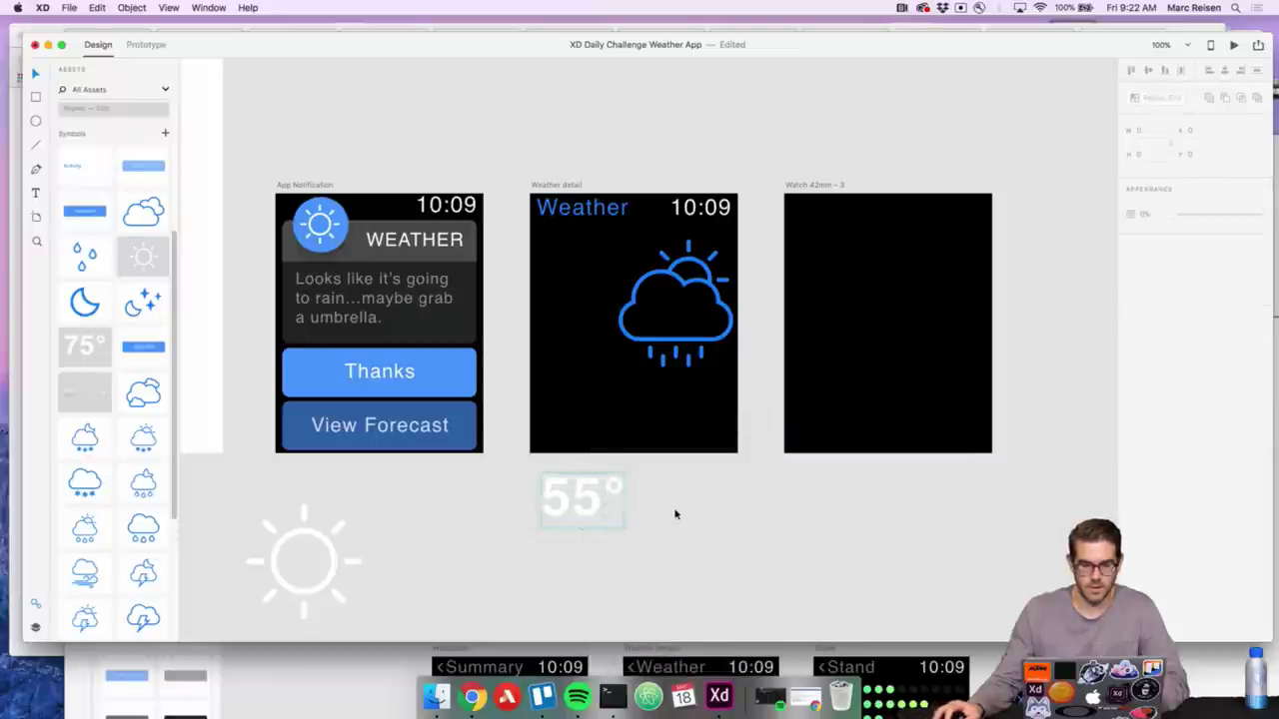
{"action": "left_click_drag", "start_coordinate": [595, 498], "coordinate": [599, 378]}
{"action": "left_click", "coordinate": [599, 378]}
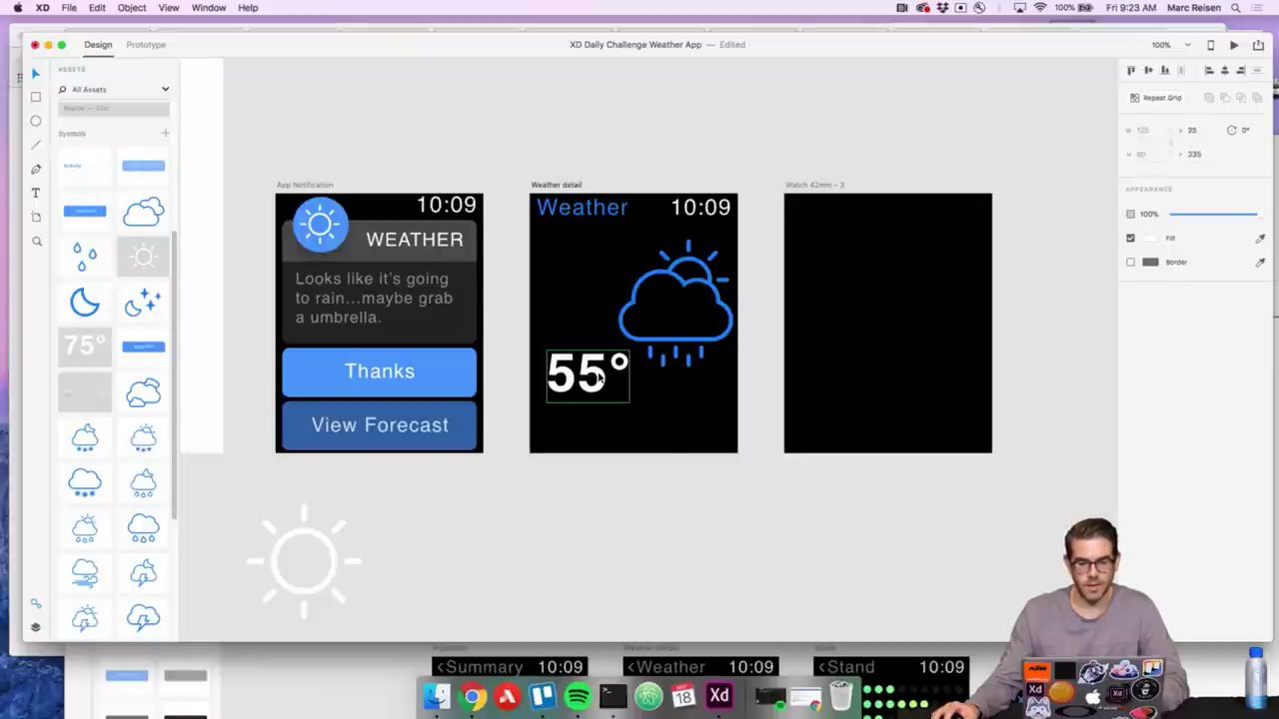
{"action": "left_click", "coordinate": [684, 505]}
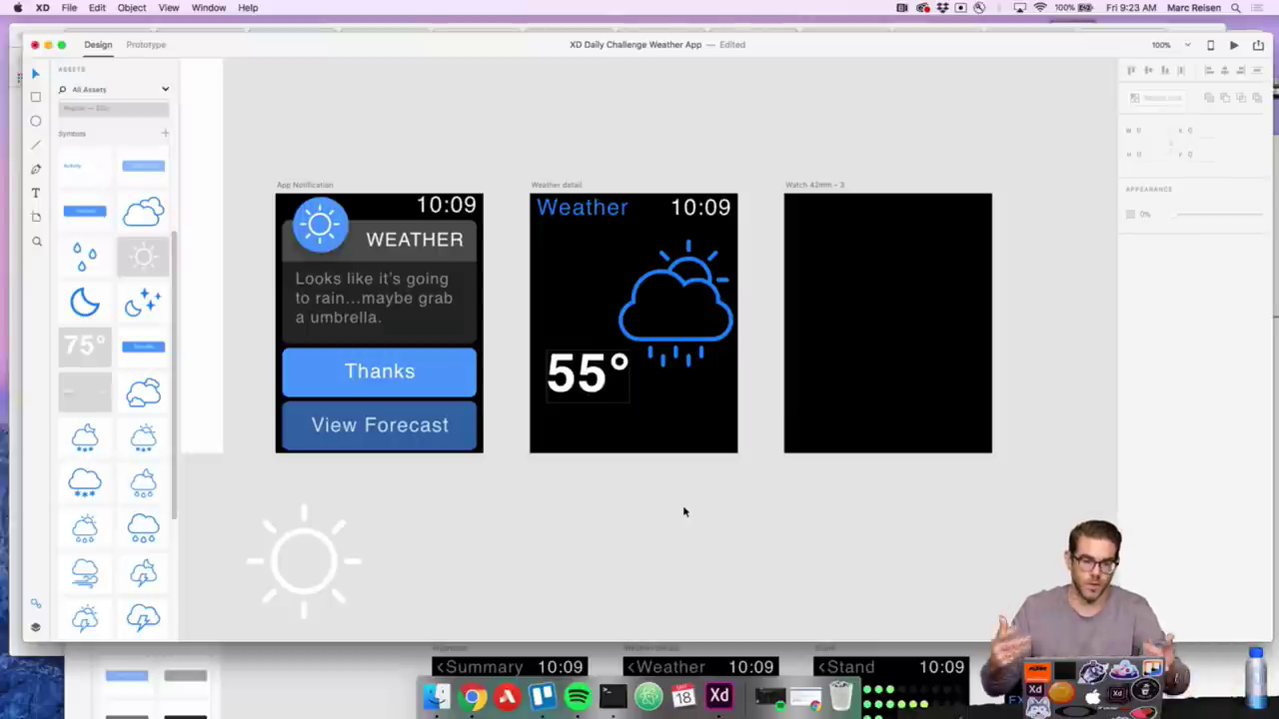
{"action": "scroll", "coordinate": [639, 420], "scroll_direction": "down", "scroll_amount": 3}
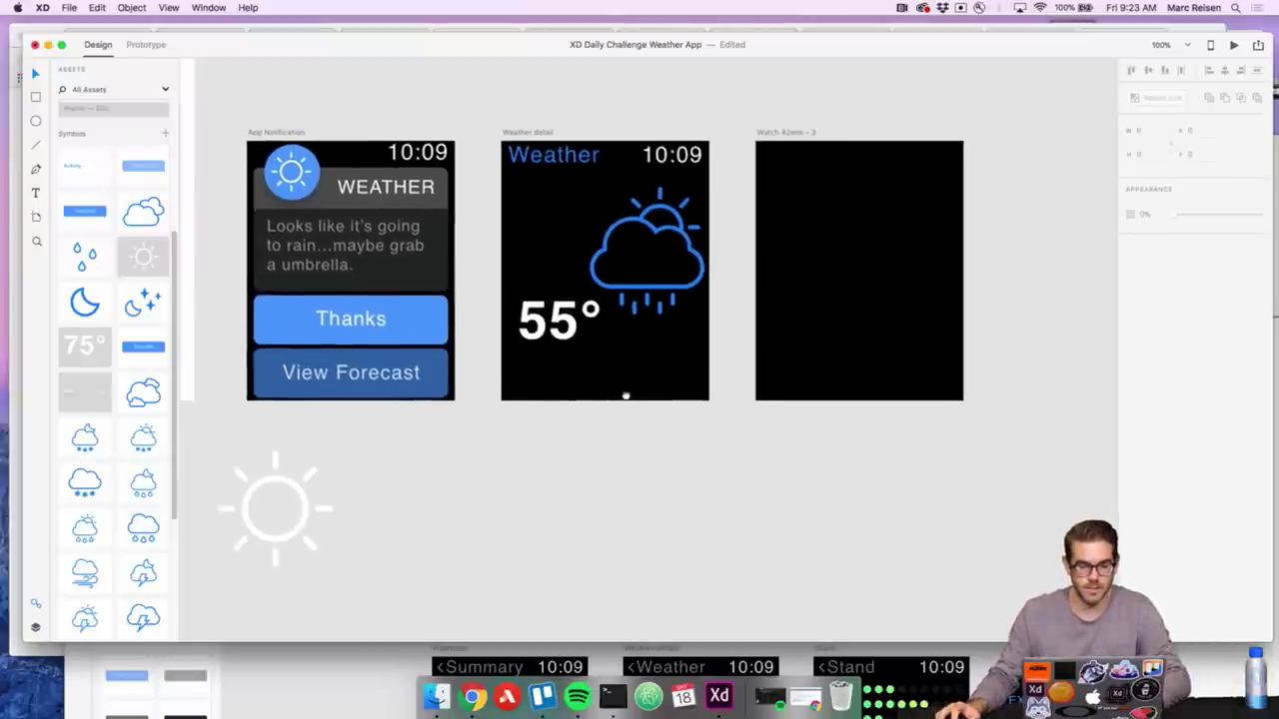
Save a character style, then copy WEATHER under 55° as FRIDAY and undo that attempt
{"action": "scroll", "coordinate": [627, 398], "scroll_direction": "up", "scroll_amount": 2}
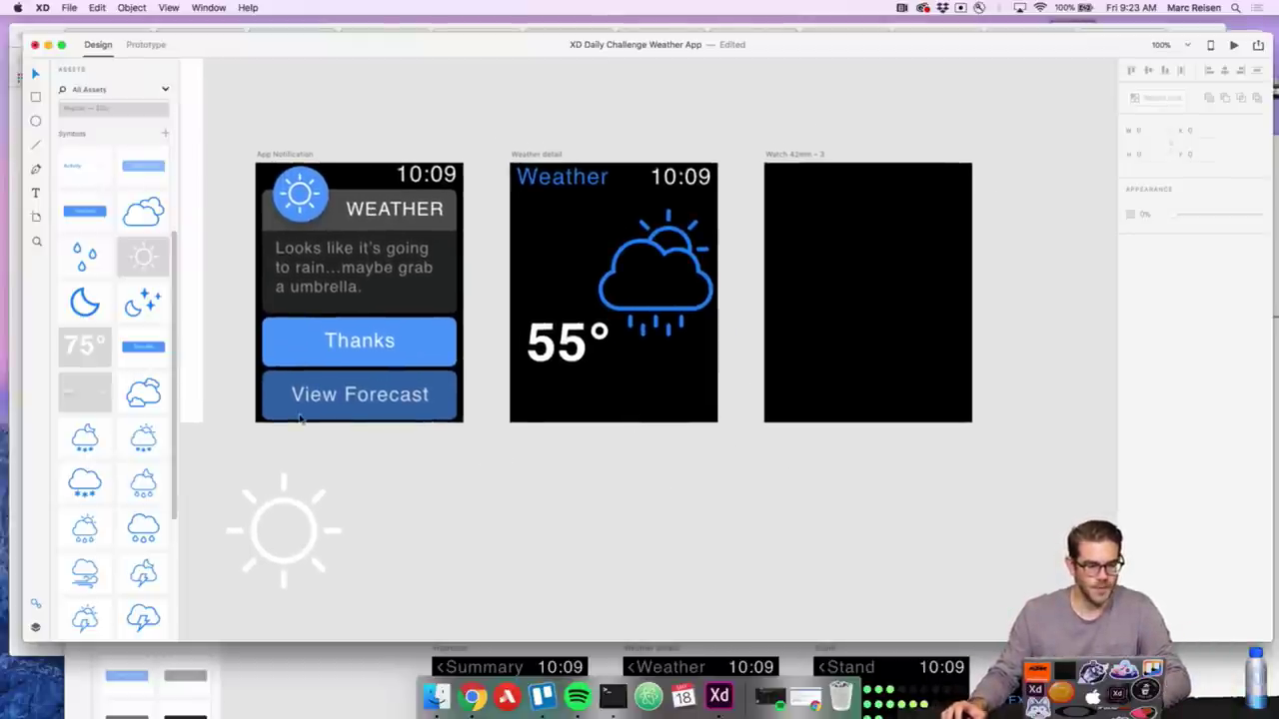
{"action": "key", "text": "super+shift+t"}
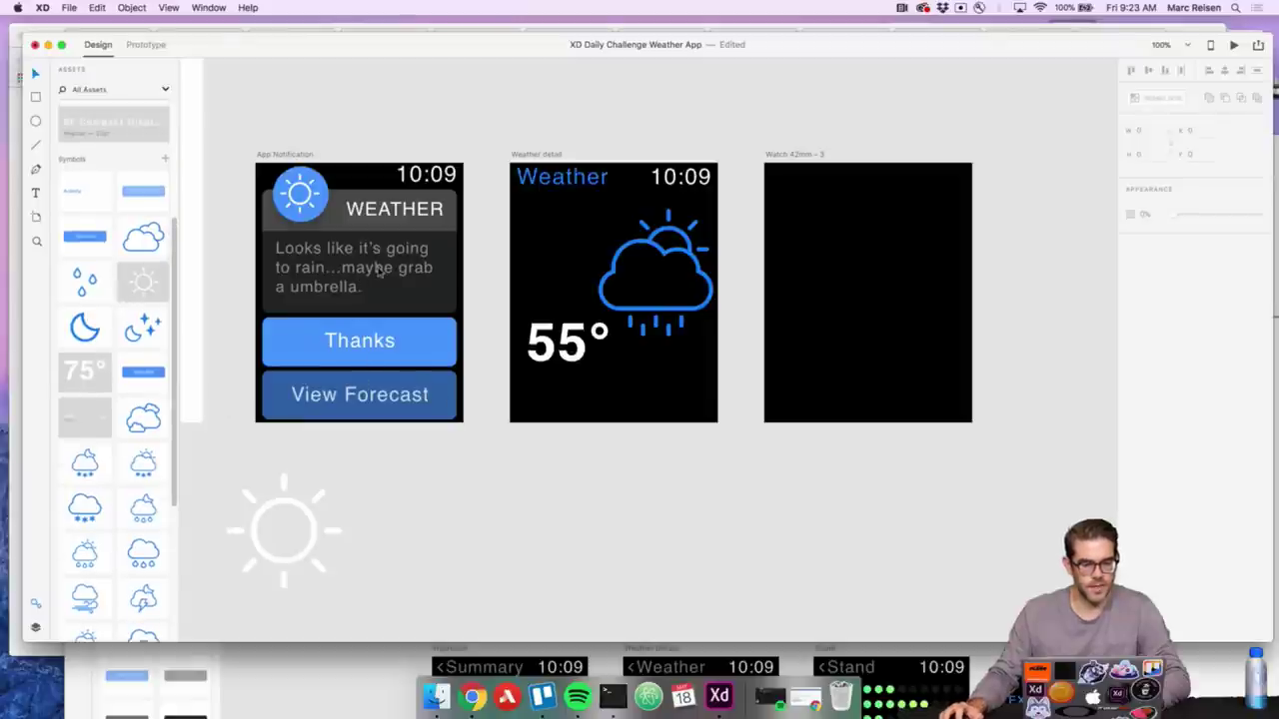
{"action": "left_click", "coordinate": [405, 213]}
{"action": "double_click", "coordinate": [403, 215]}
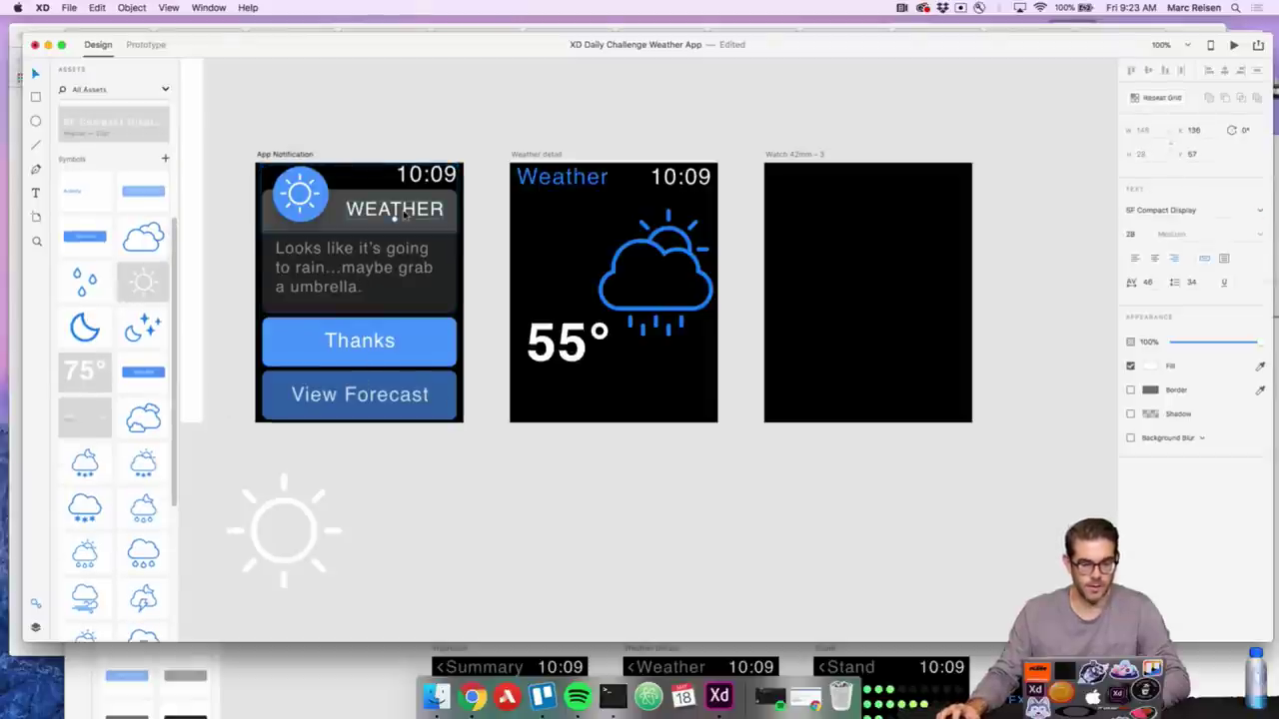
{"action": "left_click_drag", "start_coordinate": [404, 215], "coordinate": [597, 388]}
{"action": "double_click", "coordinate": [570, 391]}
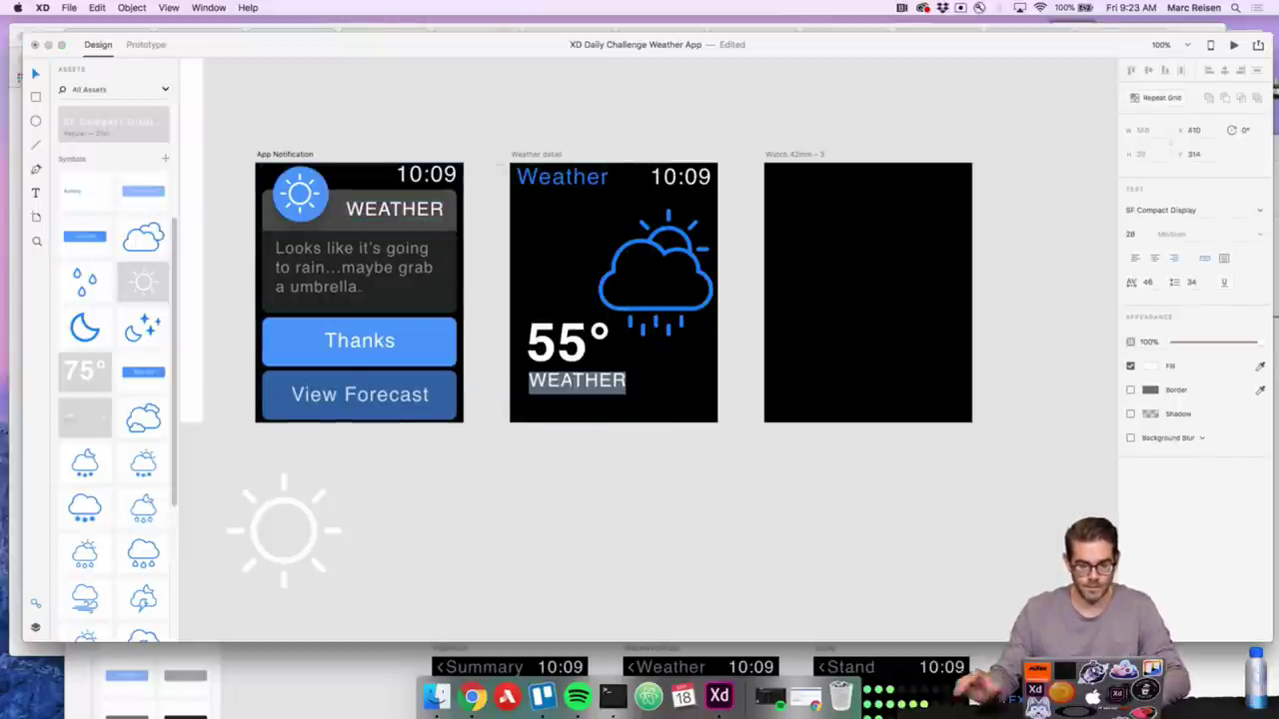
{"action": "type", "text": "Frid"}
{"action": "key", "text": "BackSpace"}
{"action": "key", "text": "BackSpace"}
{"action": "key", "text": "BackSpace"}
{"action": "type", "text": "FRIDAY"}
{"action": "key", "text": "Escape"}
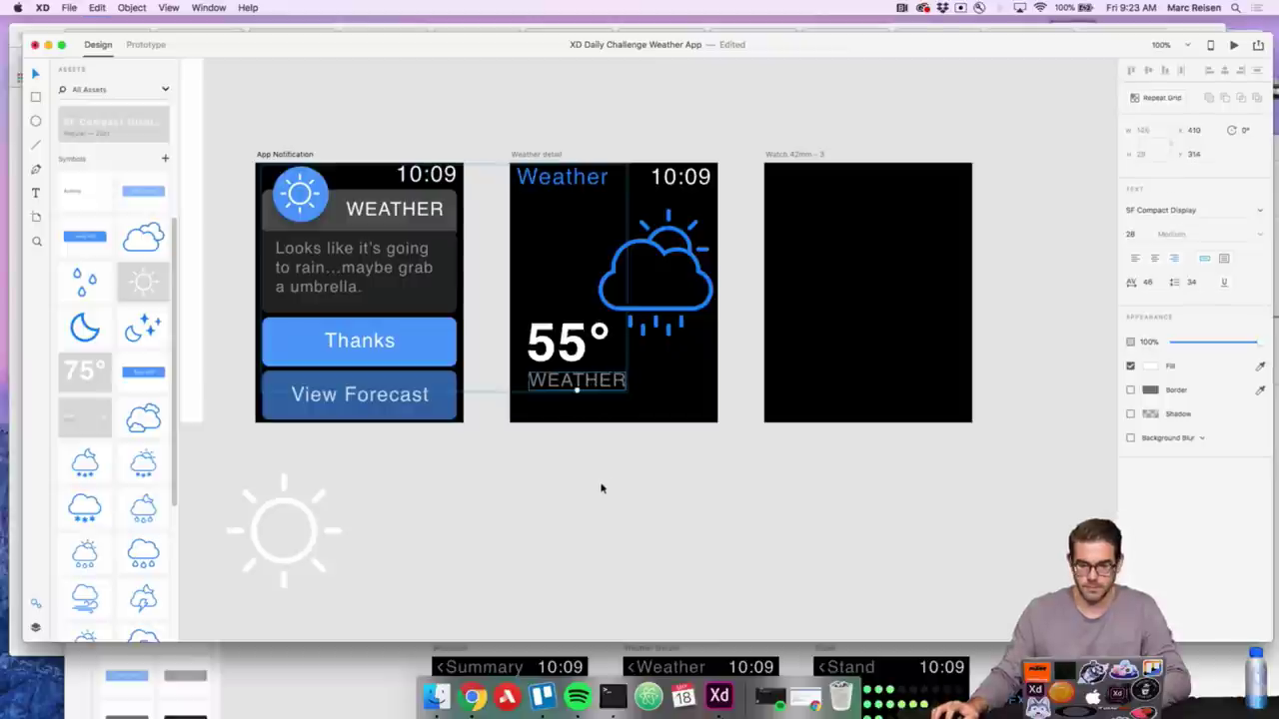
{"action": "key", "text": "super+z"}
{"action": "key", "text": "super+z"}
{"action": "key", "text": "super+z"}
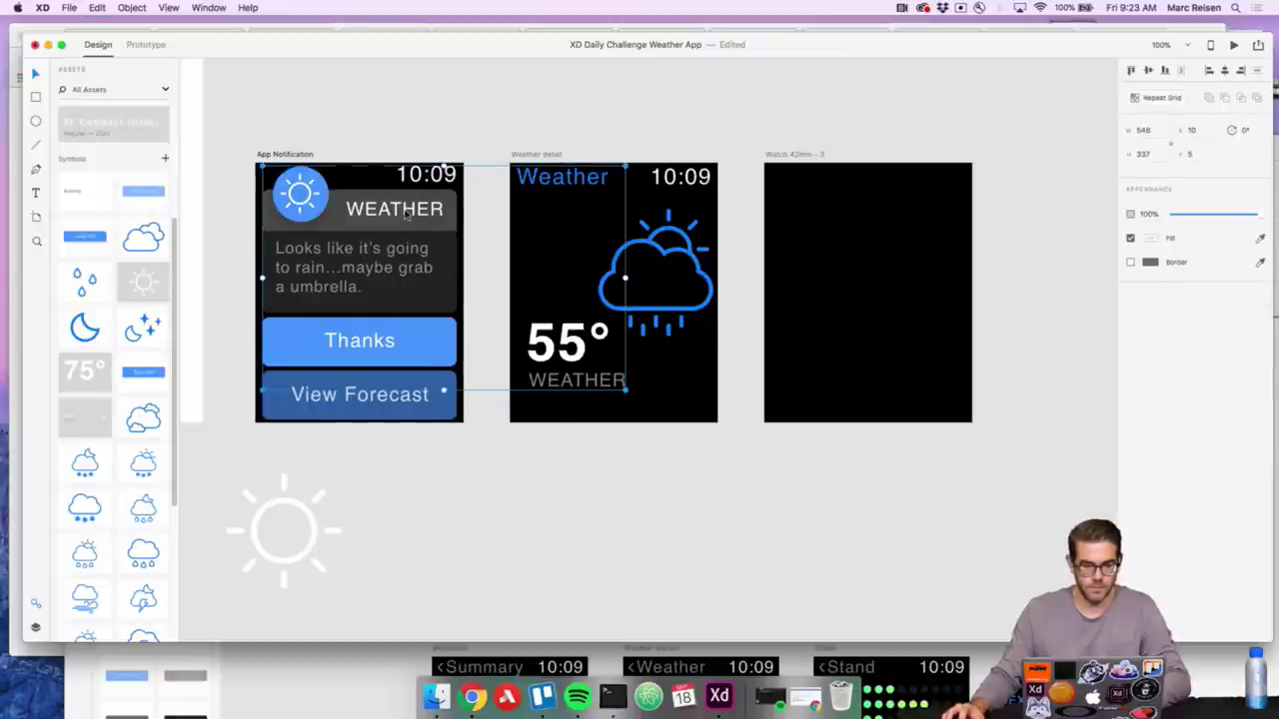
{"action": "left_click", "coordinate": [405, 216]}
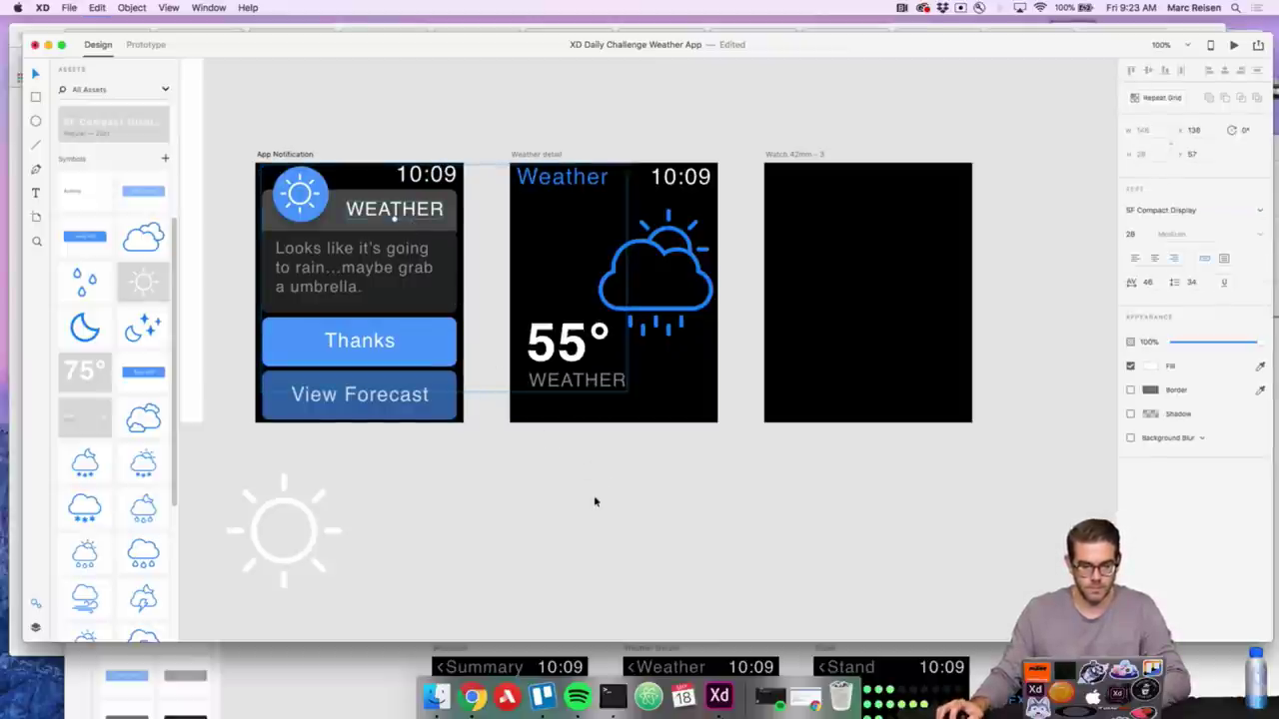
{"action": "key", "text": "super+z"}
{"action": "key", "text": "super+z"}
Copy WEATHER just below 55°, retype it FRIDAY, and align it with the left edge
{"action": "left_click_drag", "start_coordinate": [409, 204], "coordinate": [565, 346]}
{"action": "left_click", "coordinate": [578, 346]}
{"action": "left_click", "coordinate": [583, 388]}
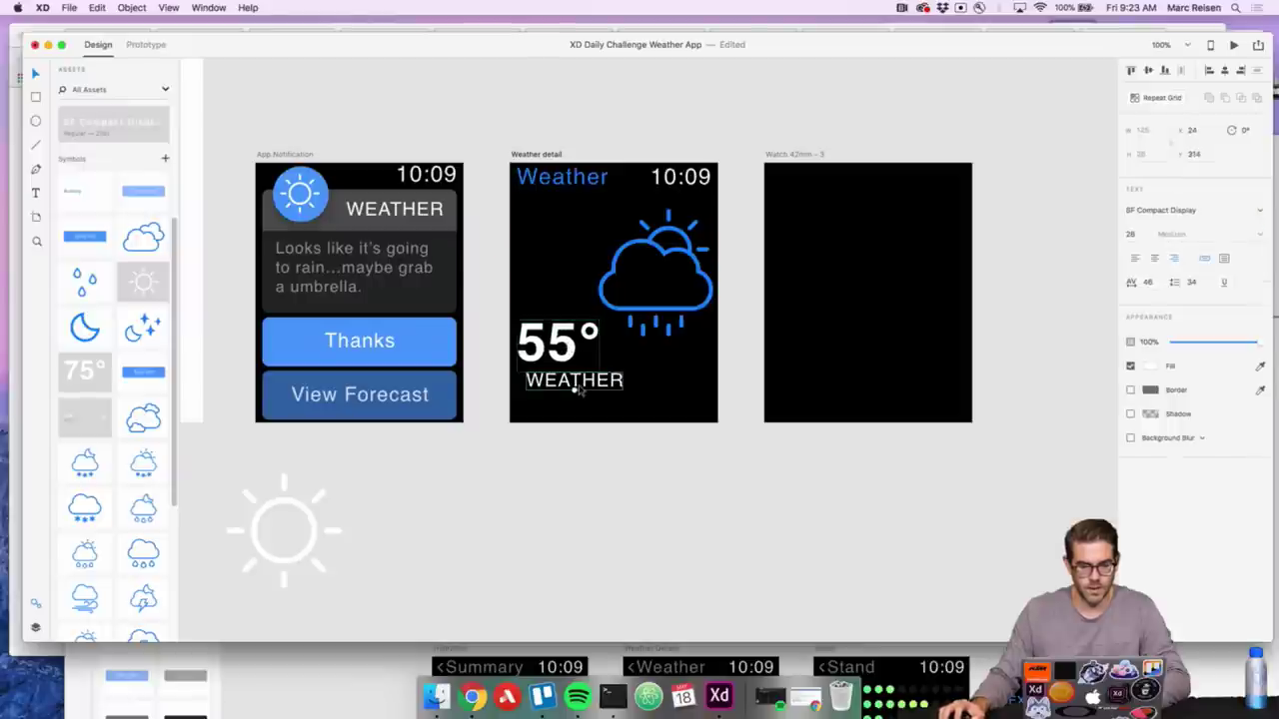
{"action": "left_click_drag", "start_coordinate": [584, 388], "coordinate": [573, 390]}
{"action": "double_click", "coordinate": [573, 388]}
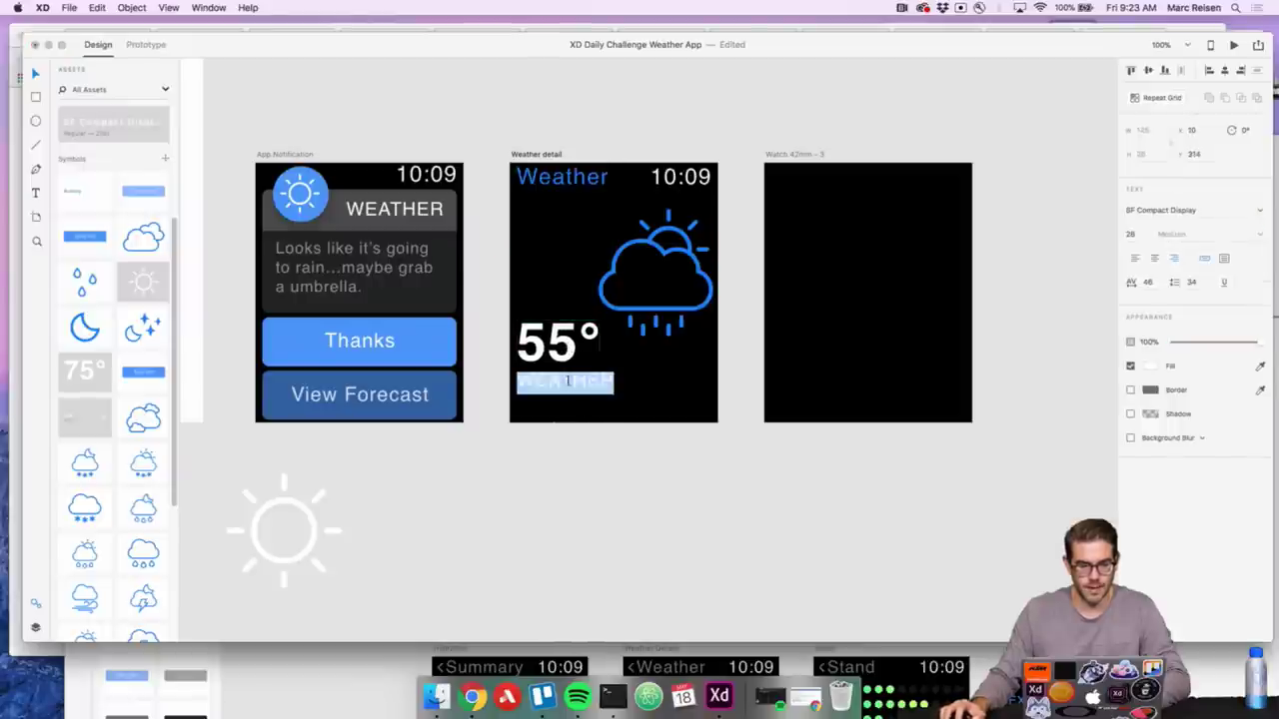
{"action": "type", "text": "FRIDAY"}
{"action": "key", "text": "Escape"}
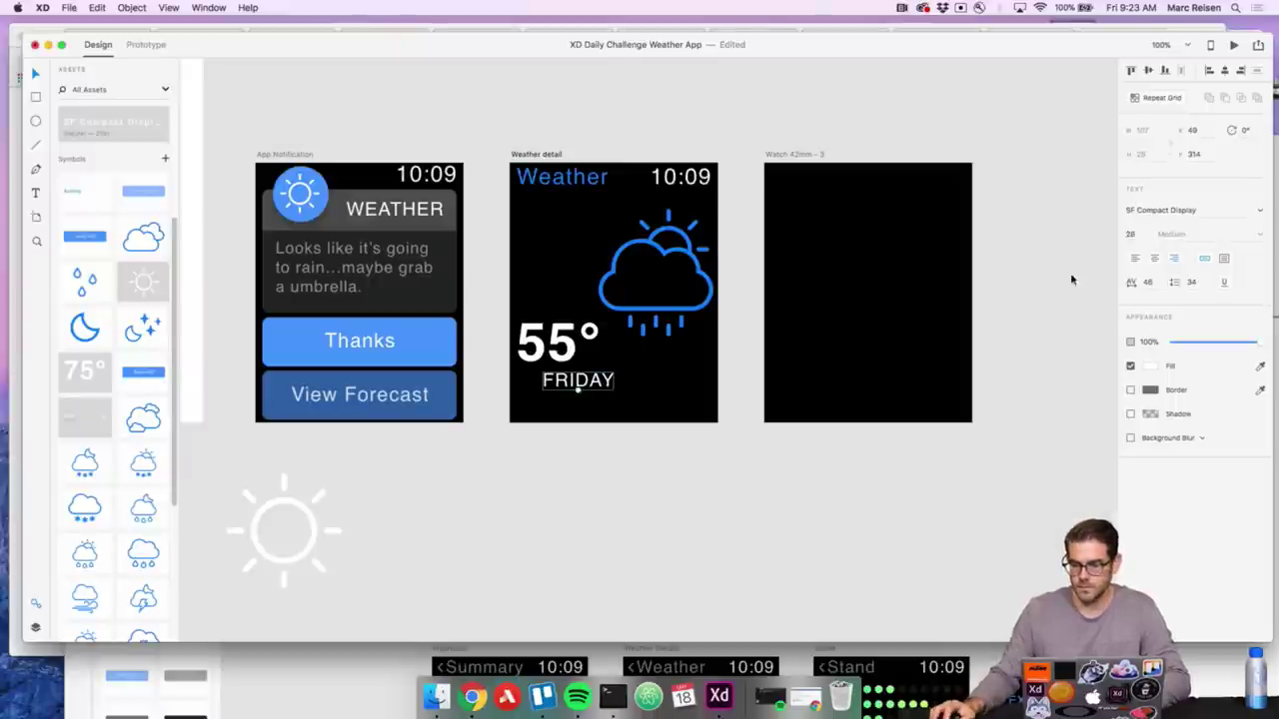
{"action": "left_click", "coordinate": [1039, 342]}
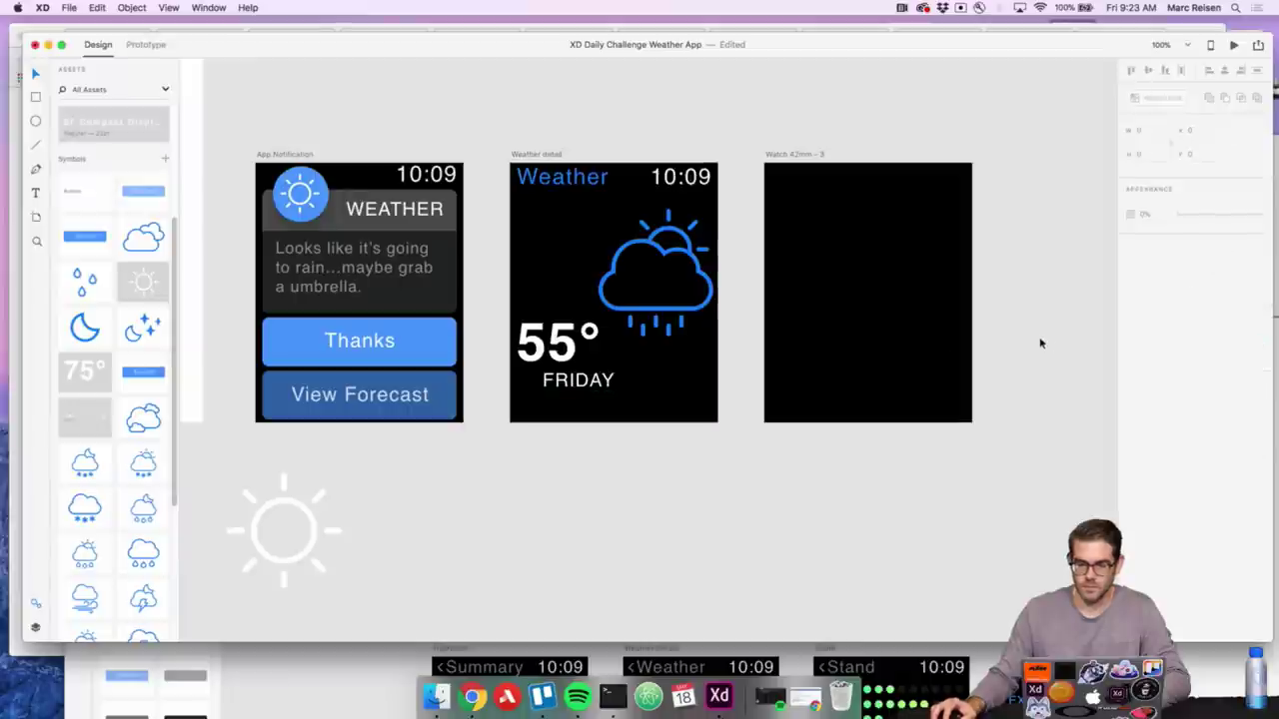
{"action": "left_click", "coordinate": [579, 390]}
{"action": "left_click_drag", "start_coordinate": [579, 390], "coordinate": [562, 386]}
{"action": "left_click", "coordinate": [574, 470]}
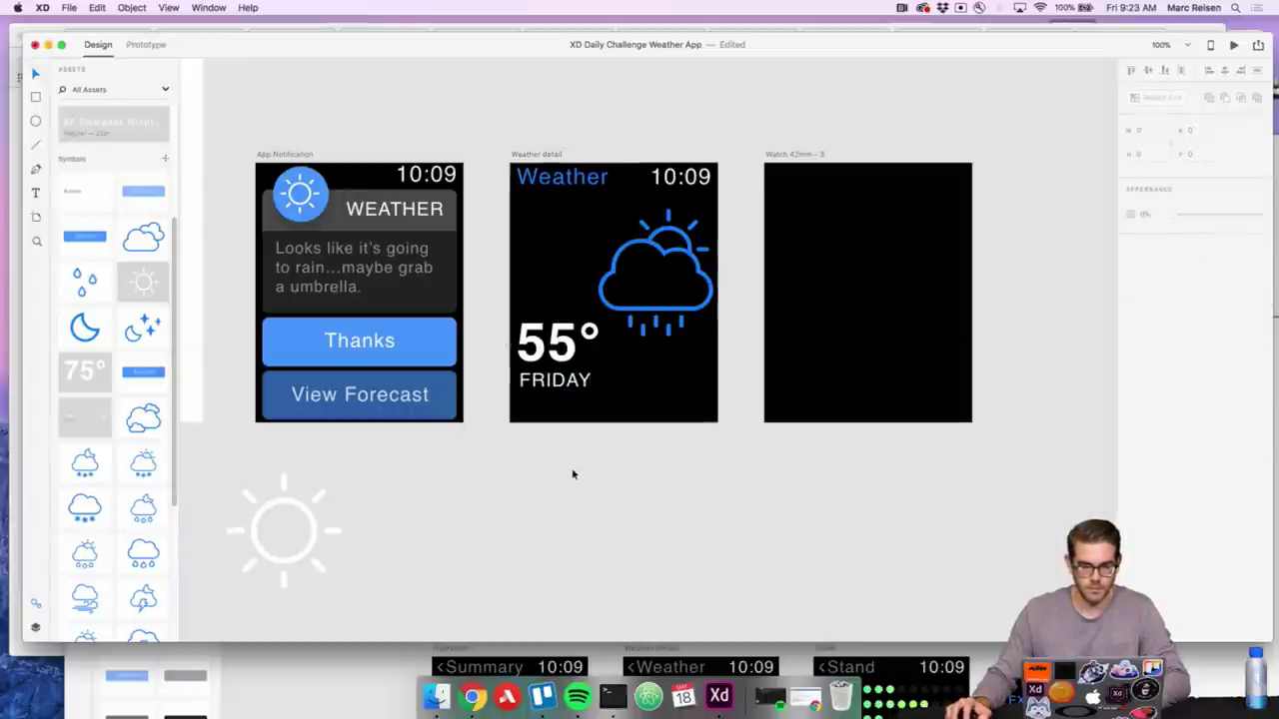
Type the 'Looks like rain' caption and give it the small regular character style
{"action": "scroll", "coordinate": [555, 449], "scroll_direction": "down", "scroll_amount": 2}
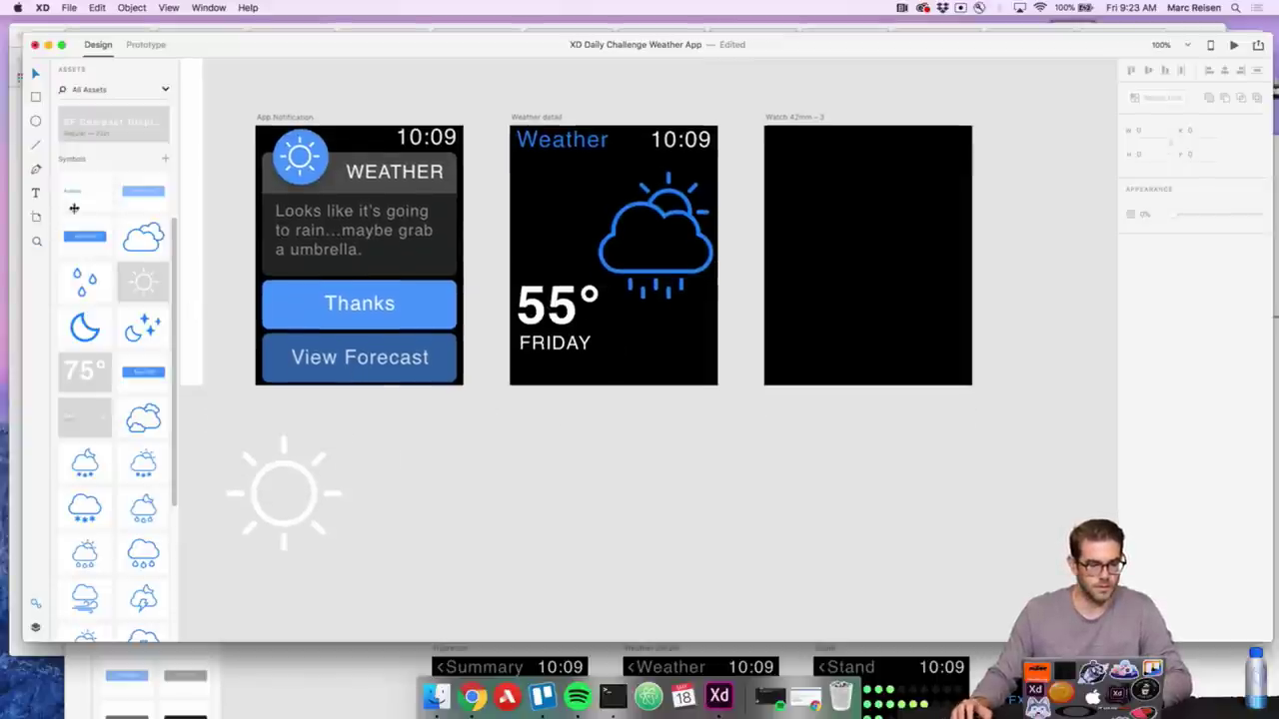
{"action": "left_click", "coordinate": [571, 320]}
{"action": "left_click", "coordinate": [570, 429]}
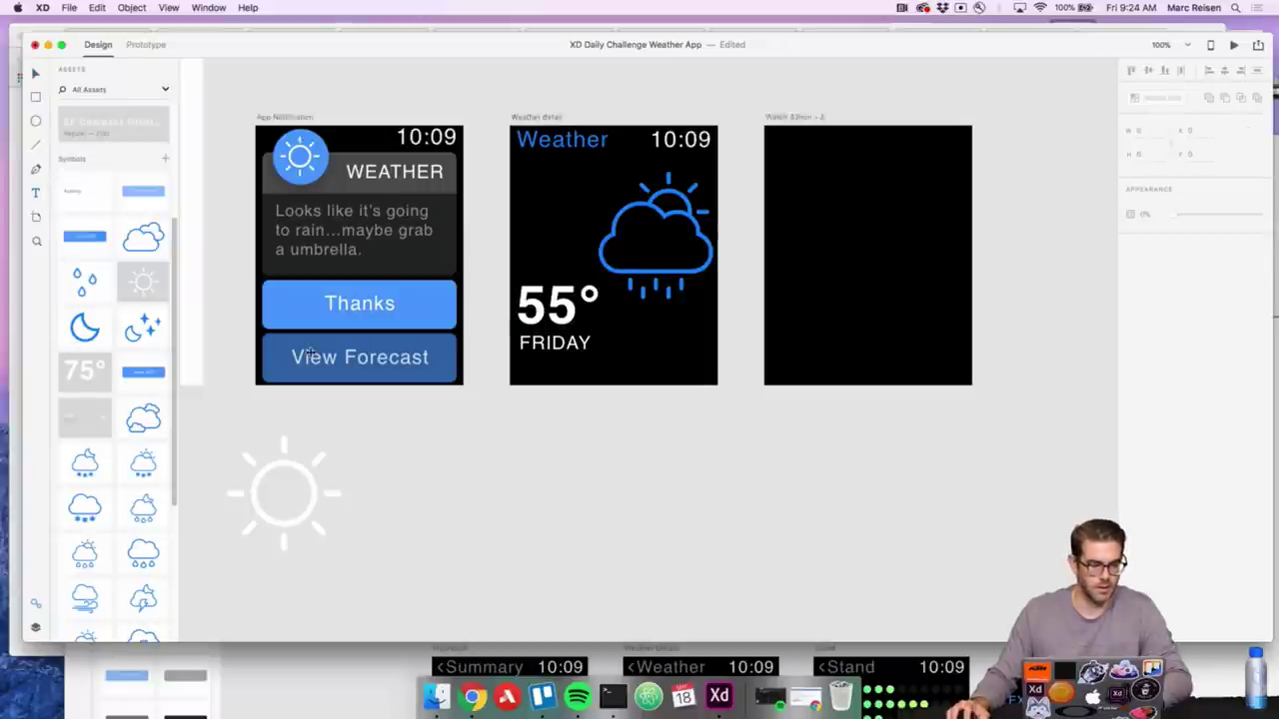
{"action": "left_click", "coordinate": [529, 454]}
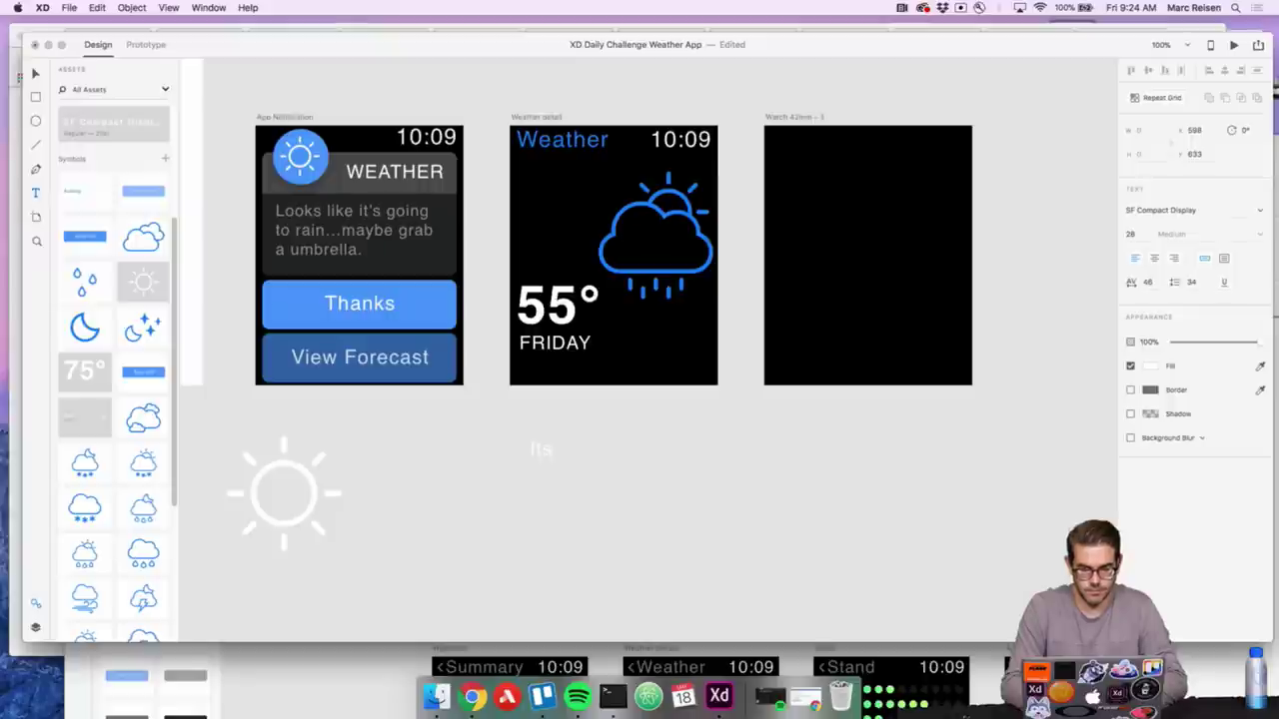
{"action": "type", "text": "4"}
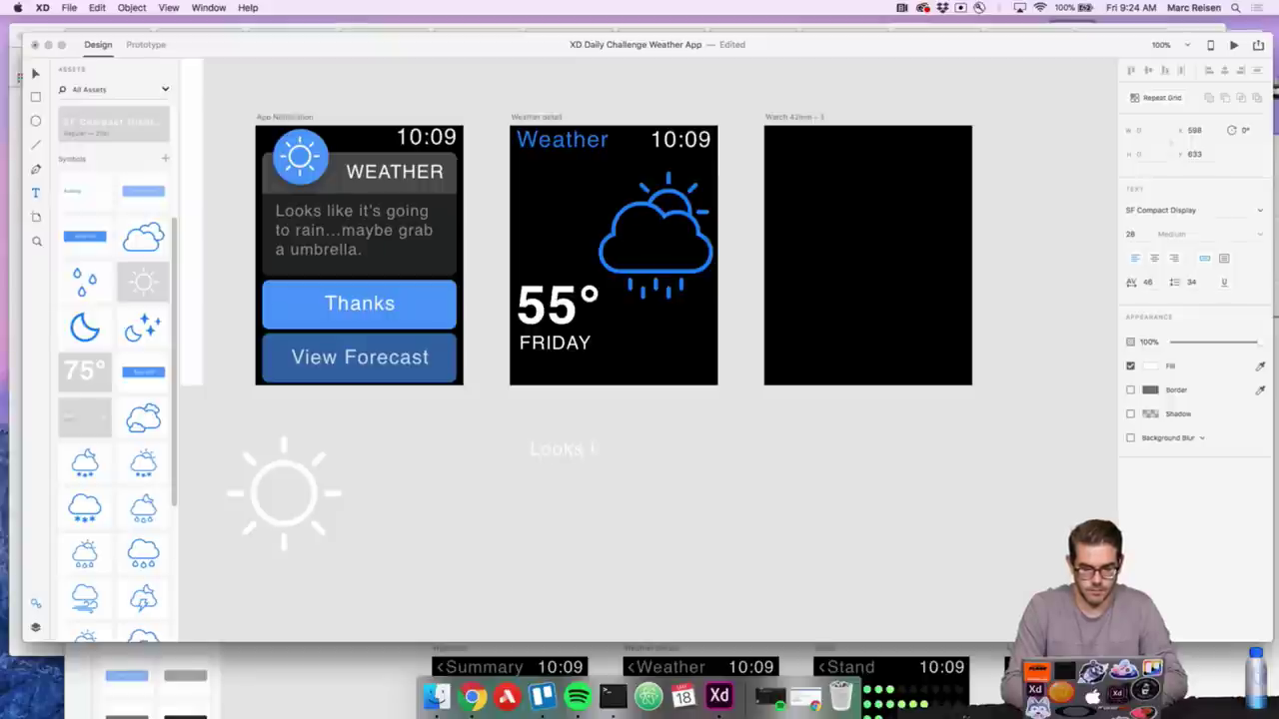
{"action": "key", "text": "Escape"}
{"action": "scroll", "coordinate": [110, 208], "scroll_direction": "up", "scroll_amount": 3}
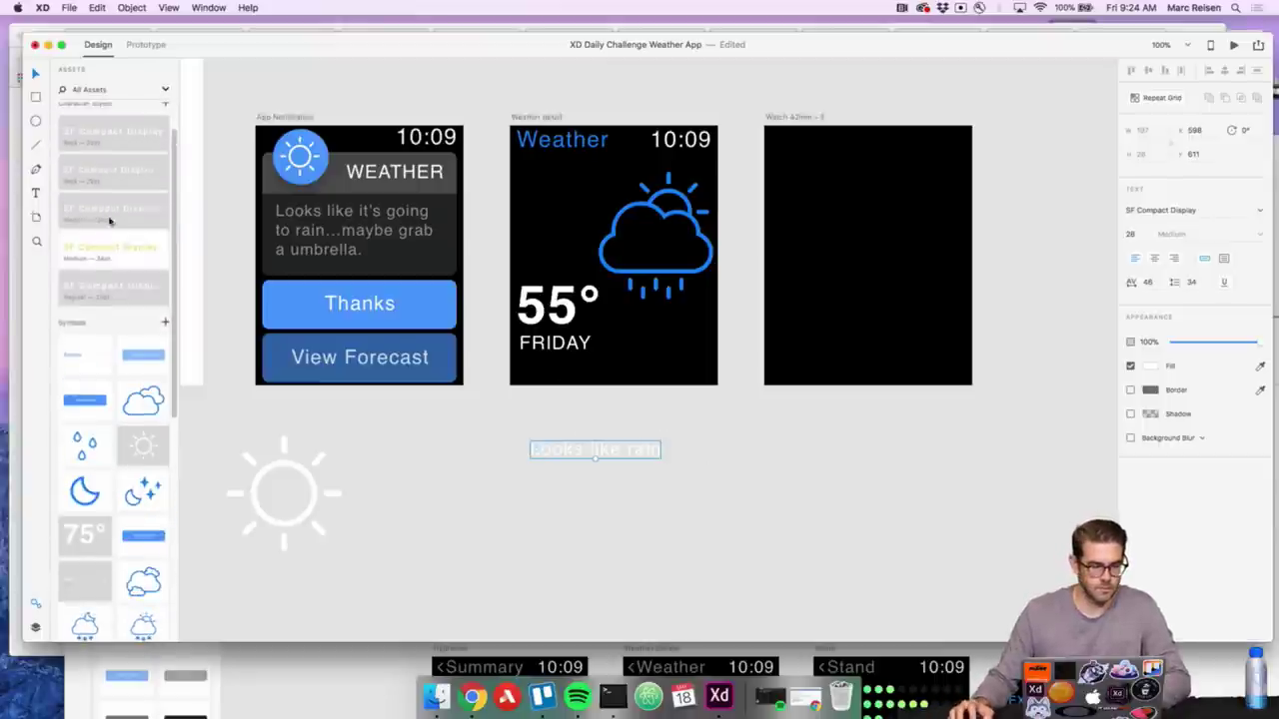
{"action": "left_click", "coordinate": [106, 209]}
{"action": "left_click", "coordinate": [113, 177]}
{"action": "left_click", "coordinate": [108, 134]}
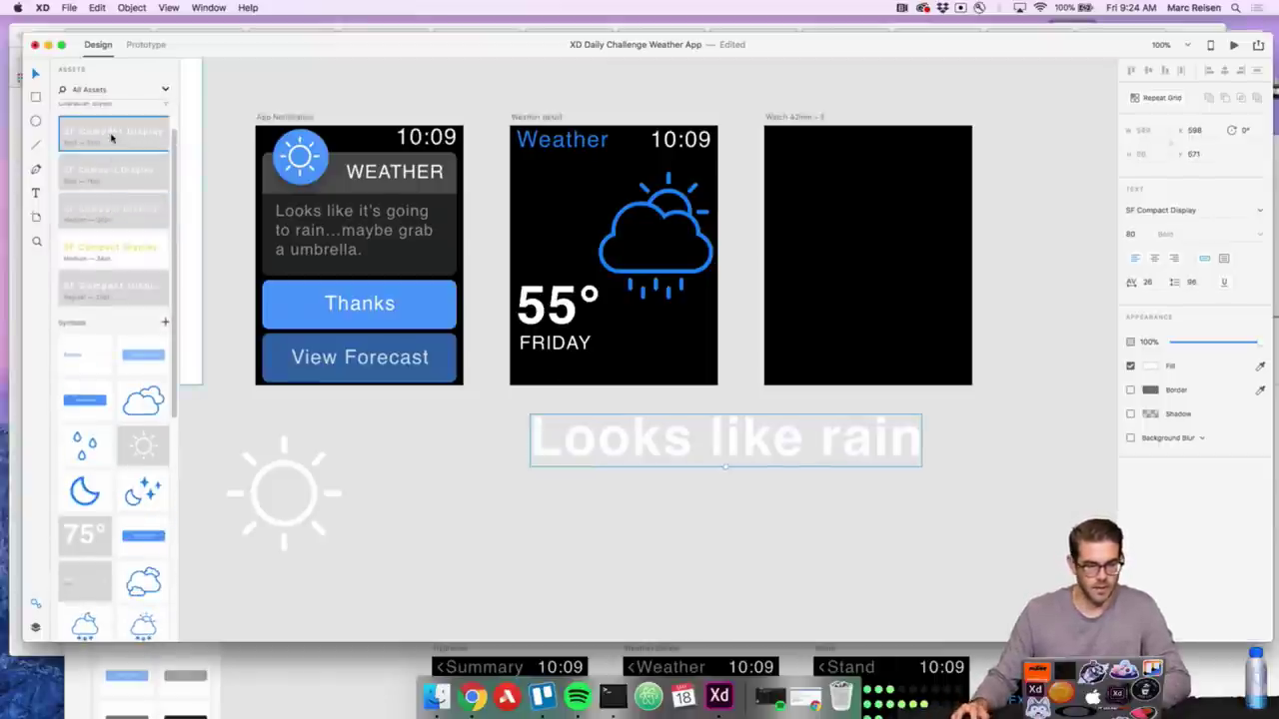
{"action": "scroll", "coordinate": [111, 216], "scroll_direction": "up", "scroll_amount": 2}
{"action": "left_click", "coordinate": [113, 331]}
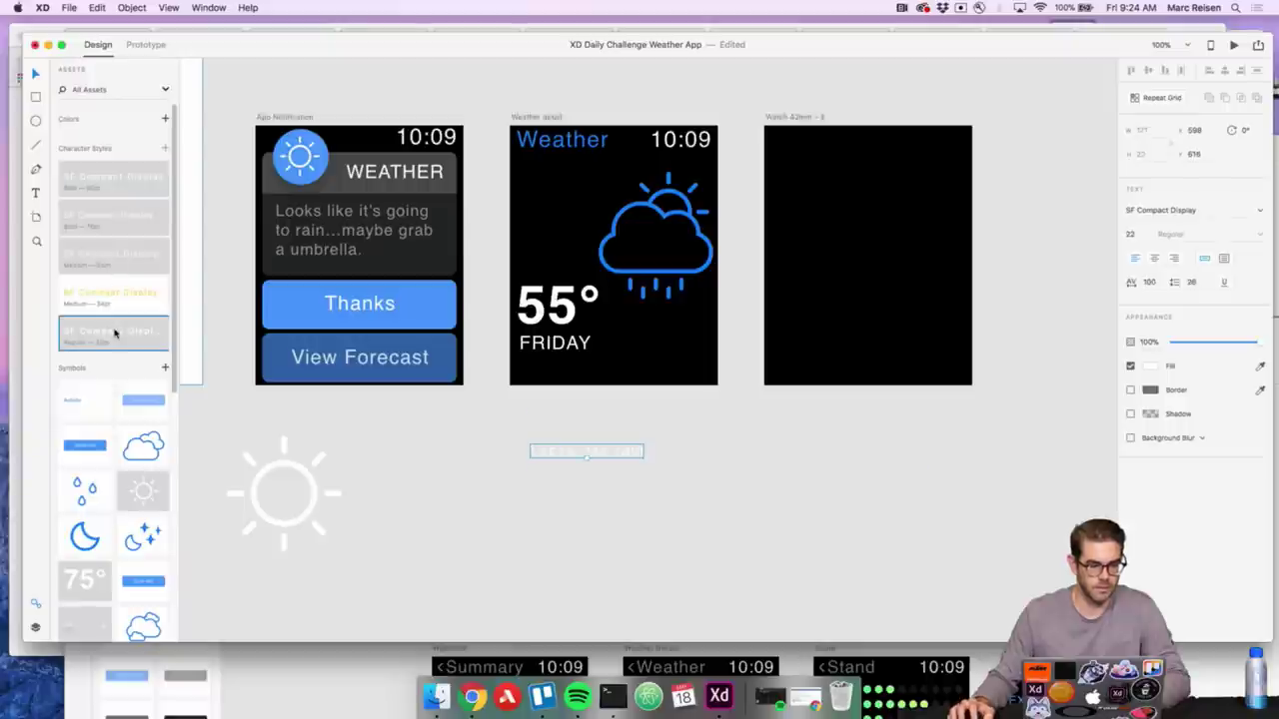
Move 'Looks like rain' under FRIDAY and fill it with the saved blue
{"action": "left_click", "coordinate": [619, 472]}
{"action": "left_click", "coordinate": [599, 451]}
{"action": "left_click_drag", "start_coordinate": [599, 451], "coordinate": [613, 371]}
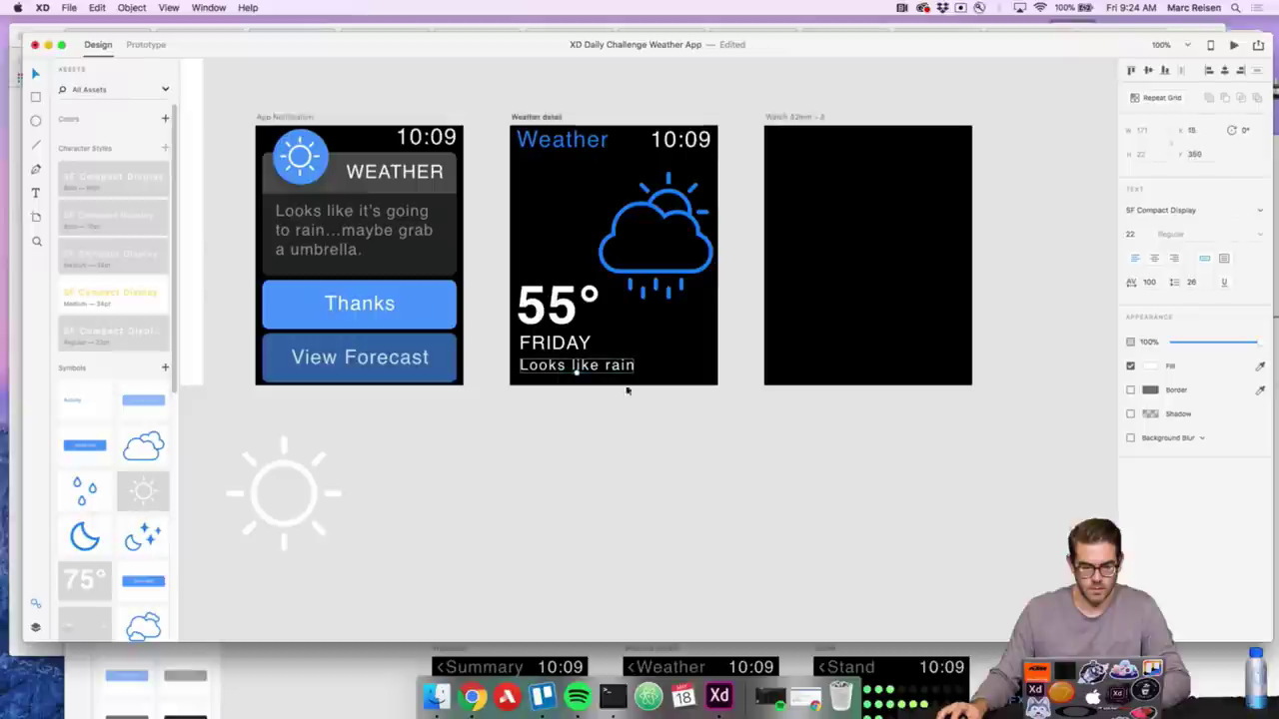
{"action": "left_click", "coordinate": [1150, 365]}
{"action": "left_click", "coordinate": [1007, 437]}
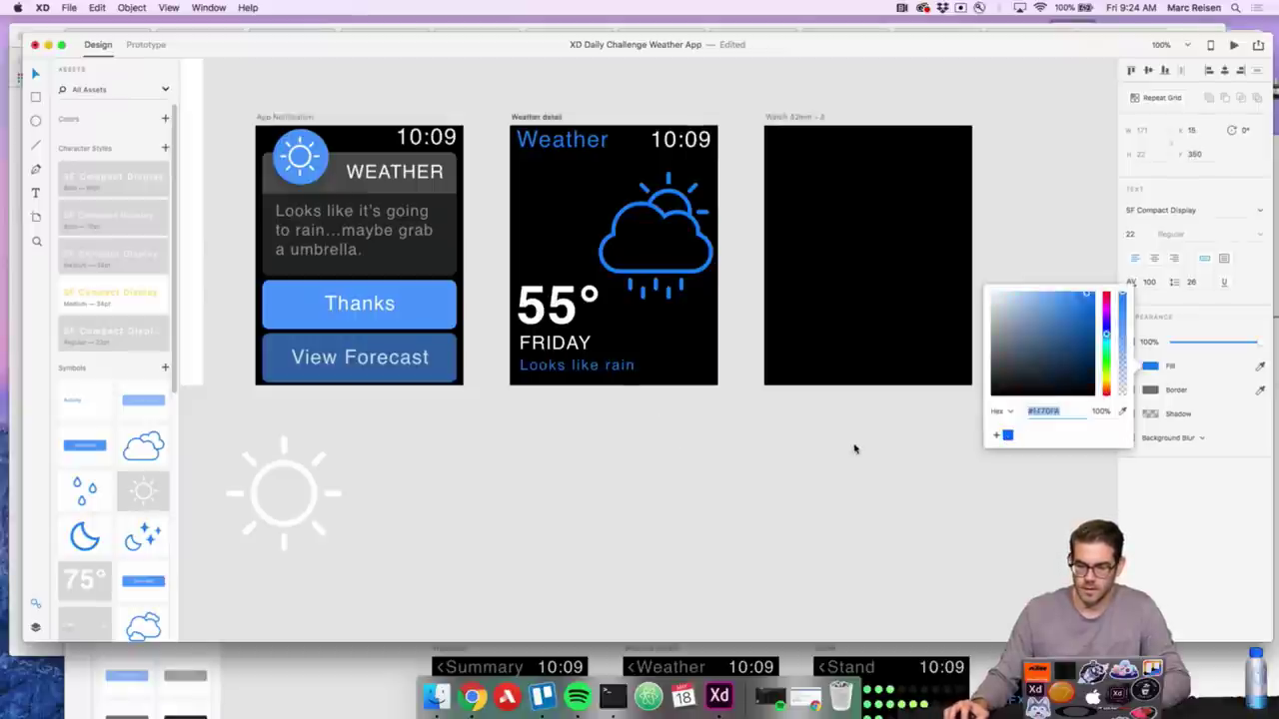
{"action": "left_click", "coordinate": [861, 448]}
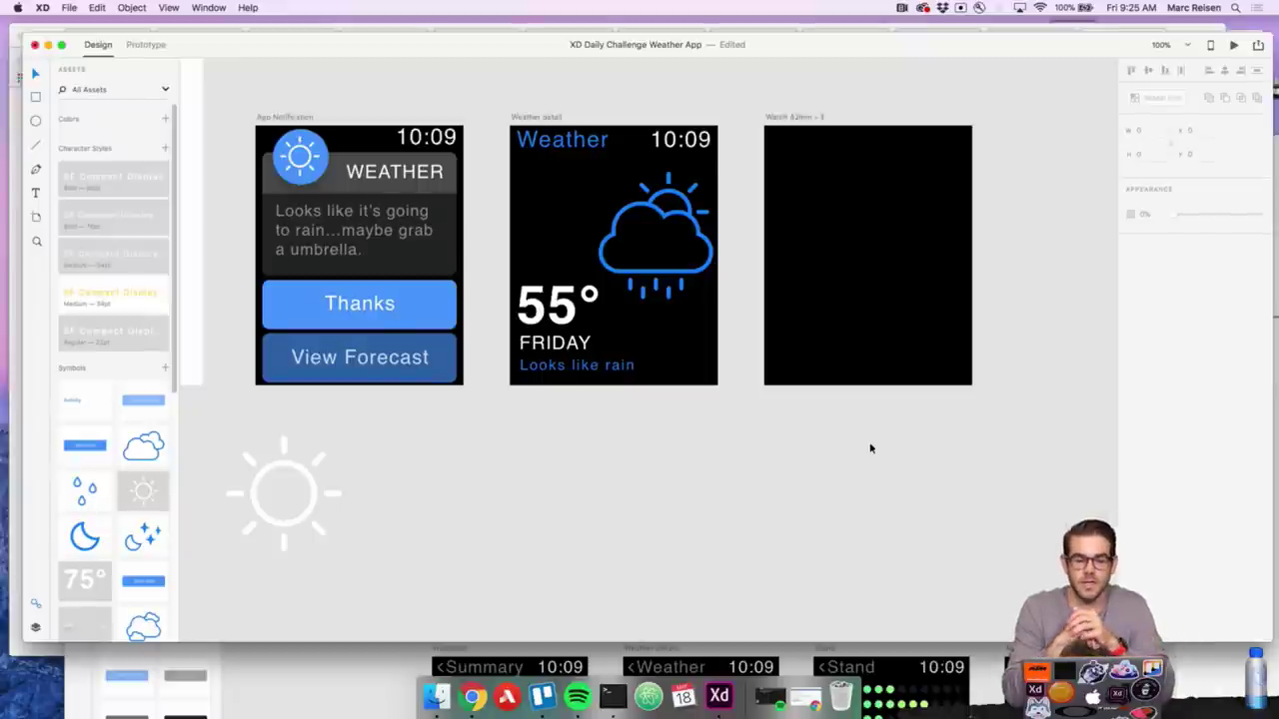
Copy the Weather 10:09 header onto the third watch screen
{"action": "scroll", "coordinate": [799, 449], "scroll_direction": "right", "scroll_amount": 3}
{"action": "left_click", "coordinate": [576, 144]}
{"action": "key", "text": "super+c"}
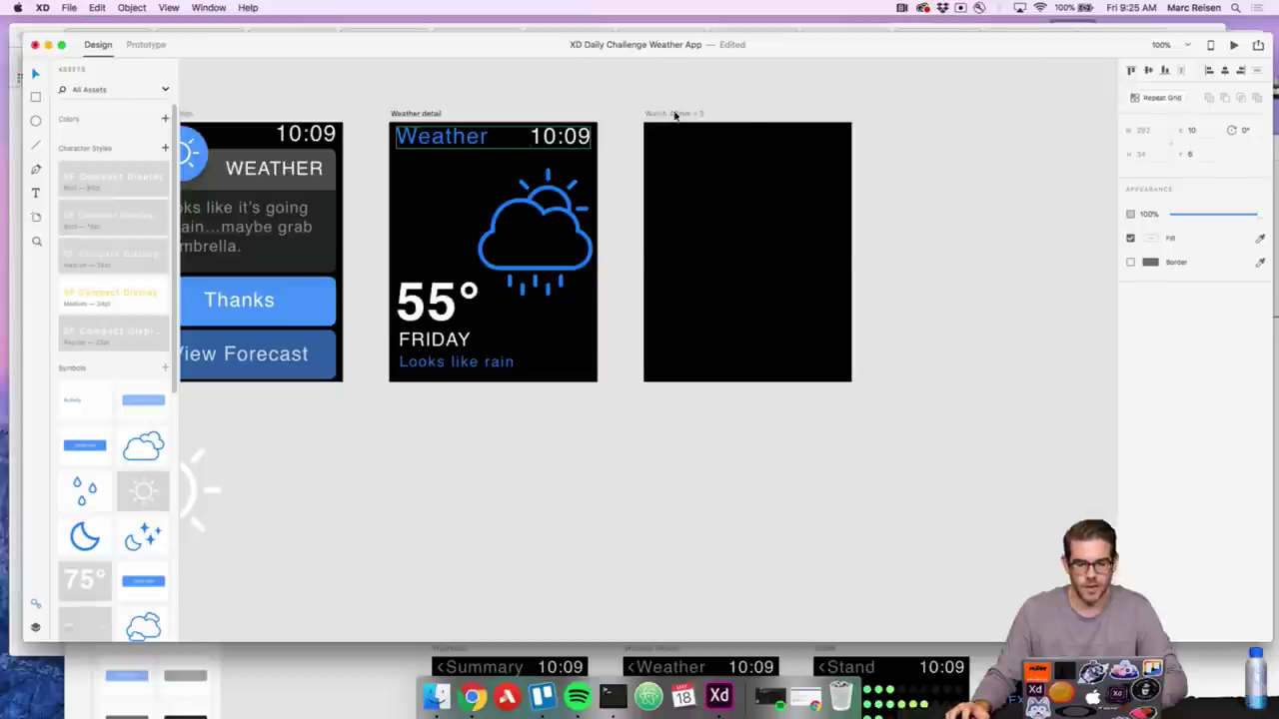
{"action": "key", "text": "super+v"}
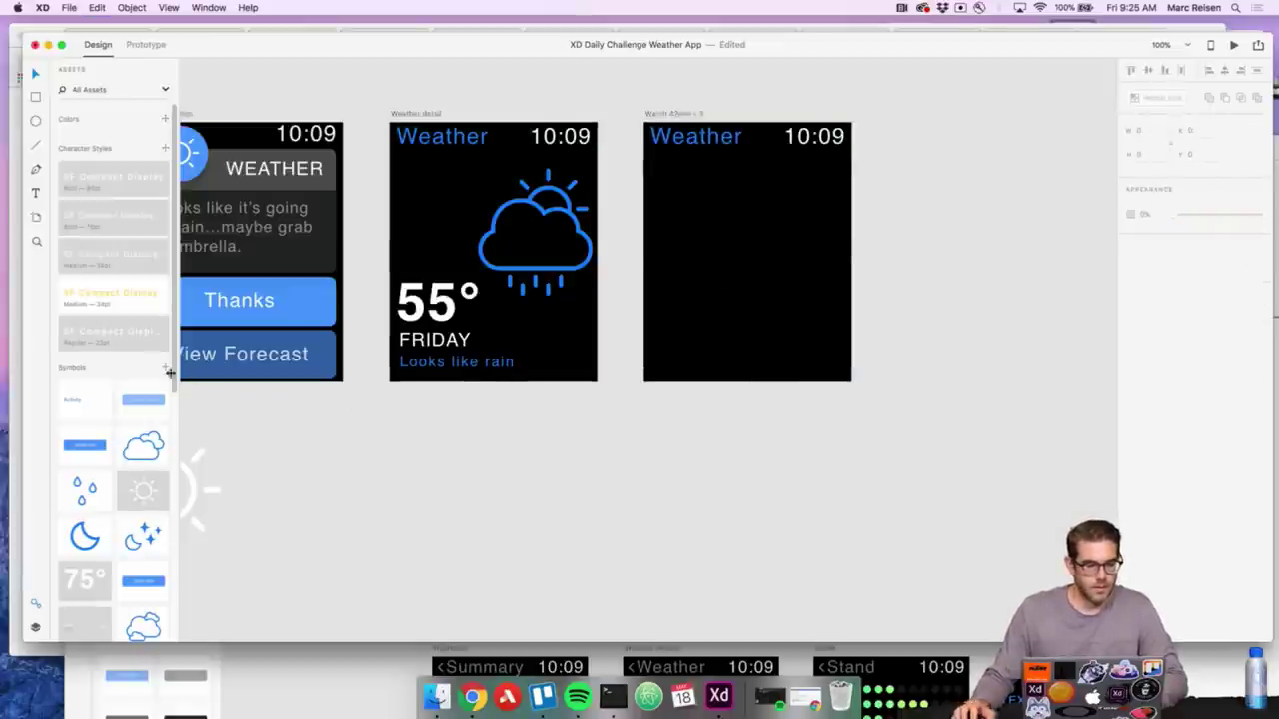
Paste a copy of the 55° text on the third screen and retype it as 'It looks like rain'
{"action": "left_click", "coordinate": [440, 308]}
{"action": "key", "text": "super+c"}
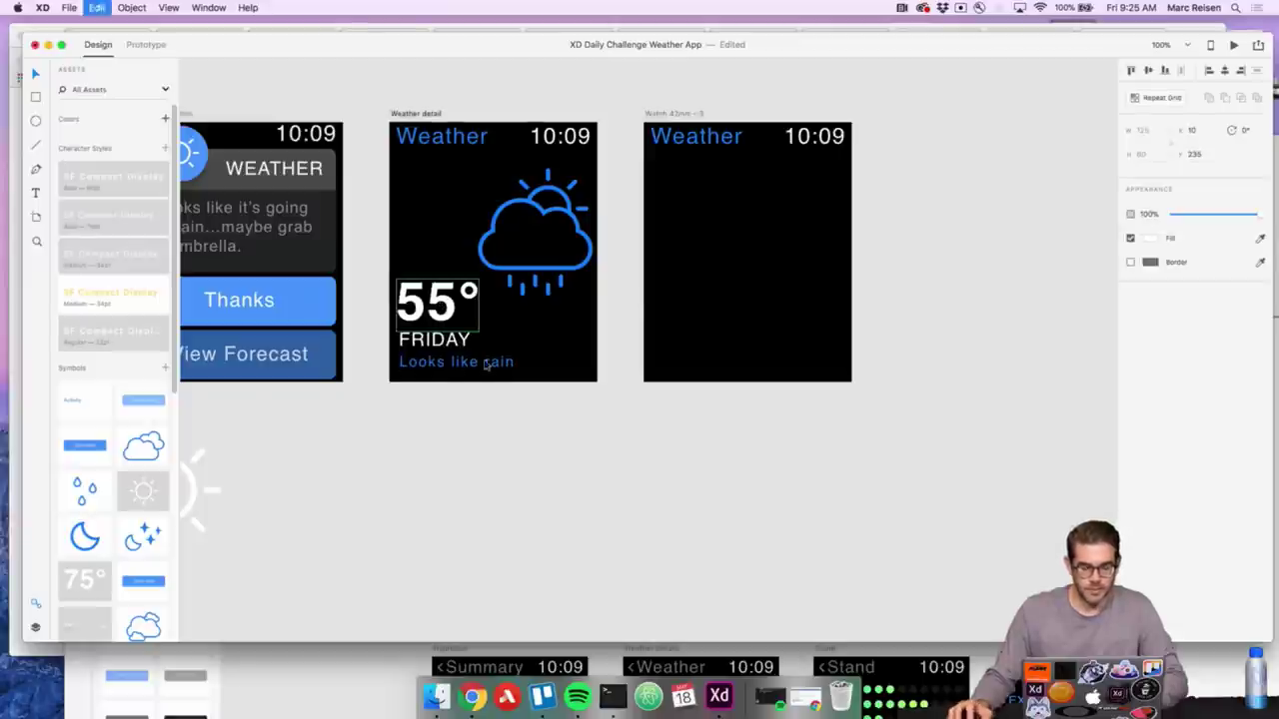
{"action": "left_click", "coordinate": [677, 262]}
{"action": "key", "text": "super+v"}
{"action": "left_click_drag", "start_coordinate": [694, 289], "coordinate": [687, 228]}
{"action": "double_click", "coordinate": [687, 228]}
{"action": "type", "text": "I"}
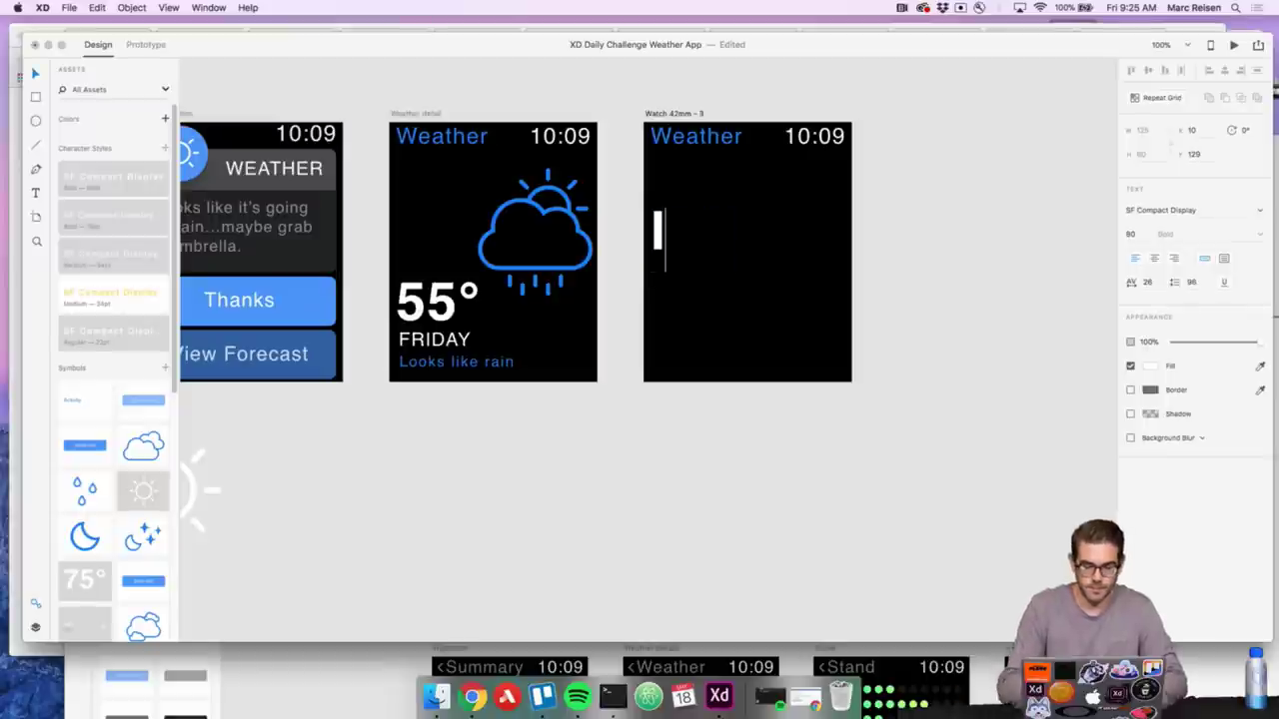
{"action": "type", "text": "t lo"}
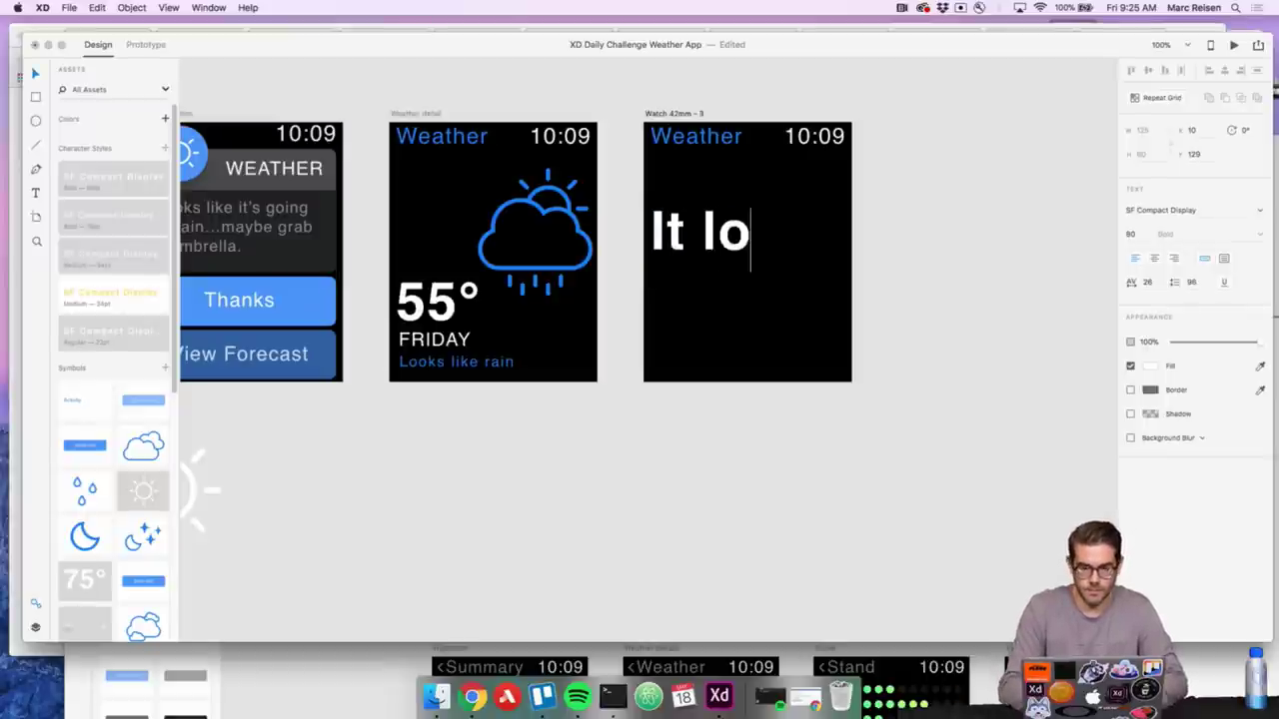
{"action": "type", "text": "oks like rain"}
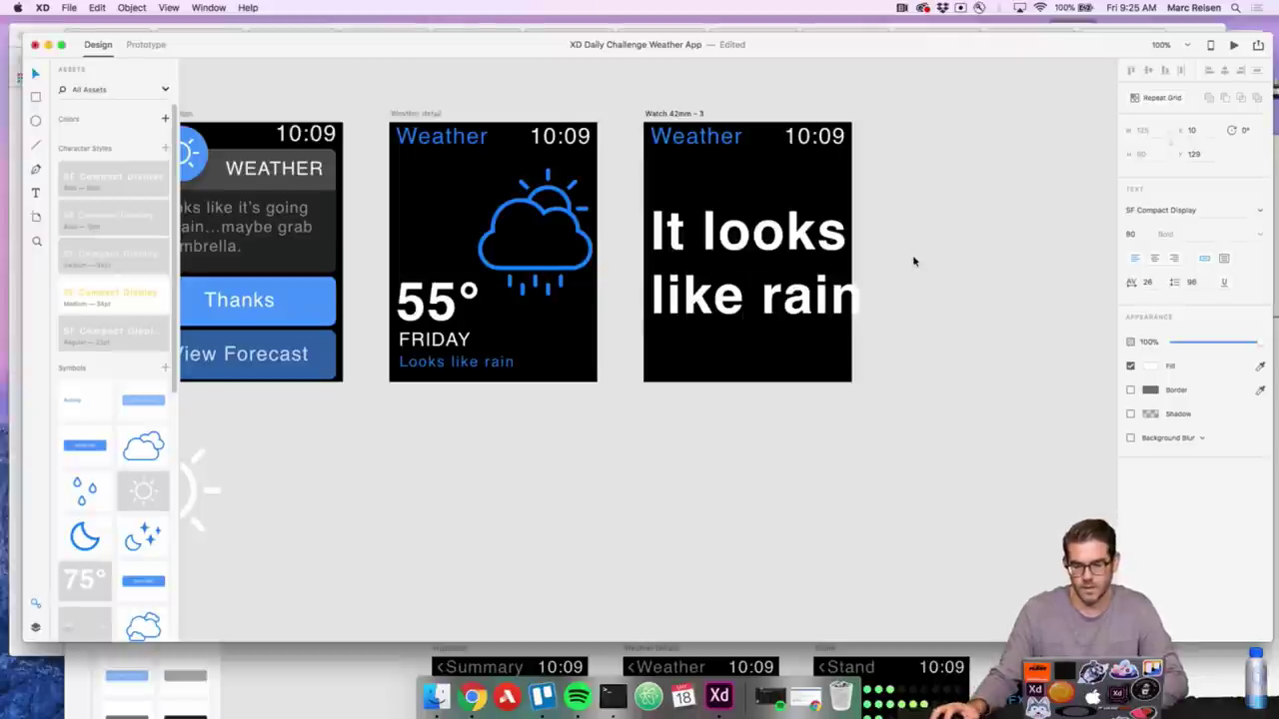
{"action": "key", "text": "Escape"}
Trim the text to 'looks like rain' and apply a smaller character style
{"action": "double_click", "coordinate": [800, 245]}
{"action": "left_click", "coordinate": [693, 242]}
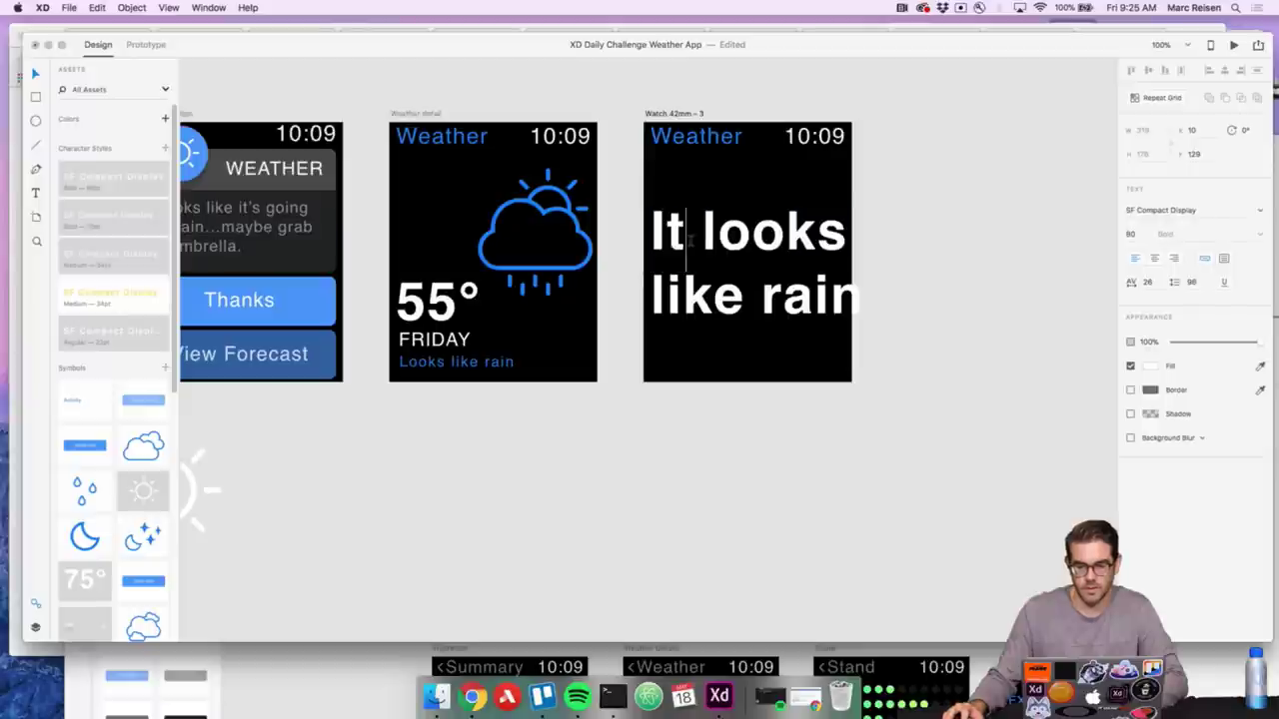
{"action": "key", "text": "BackSpace"}
{"action": "key", "text": "Right"}
{"action": "key", "text": "BackSpace"}
{"action": "key", "text": "BackSpace"}
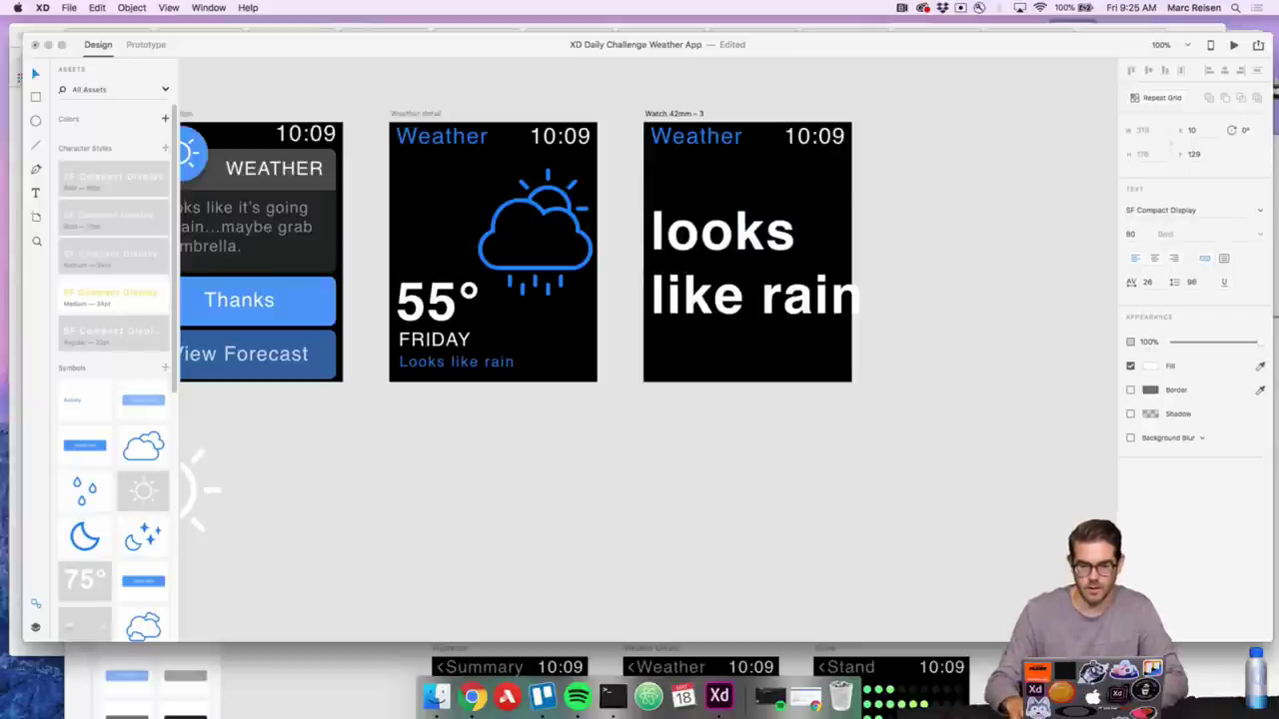
{"action": "key", "text": "Escape"}
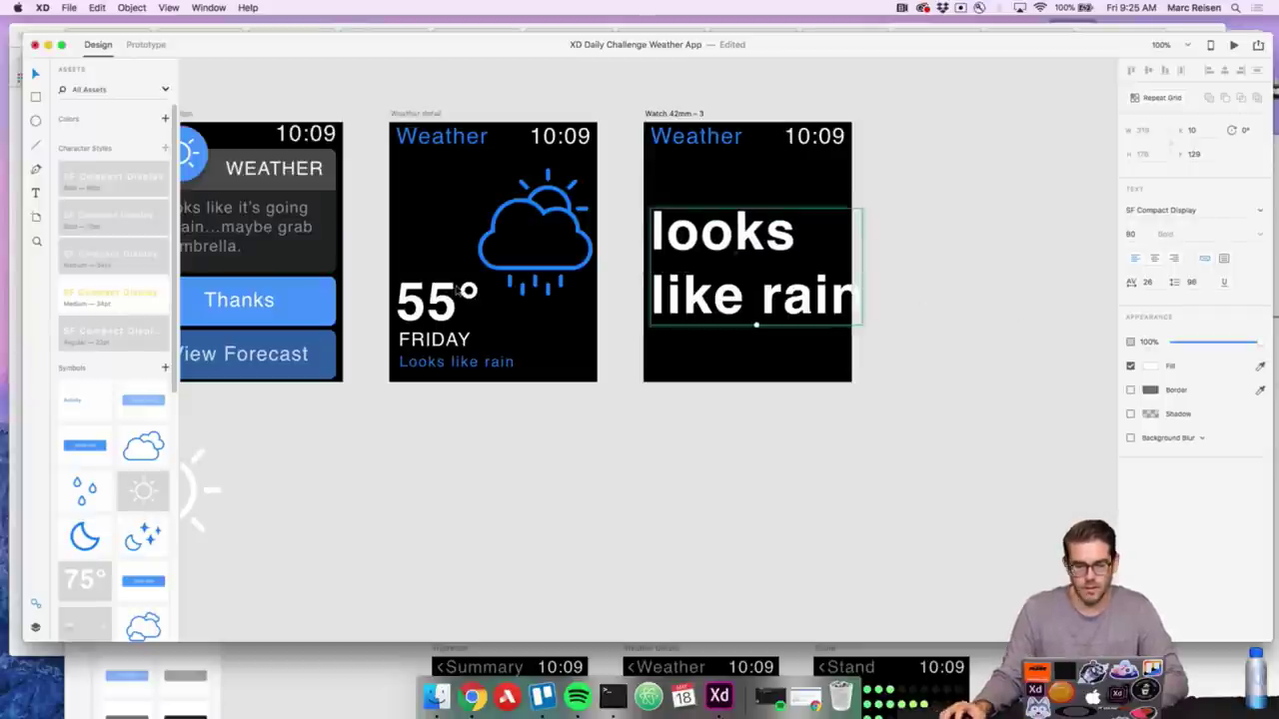
{"action": "left_click", "coordinate": [124, 230]}
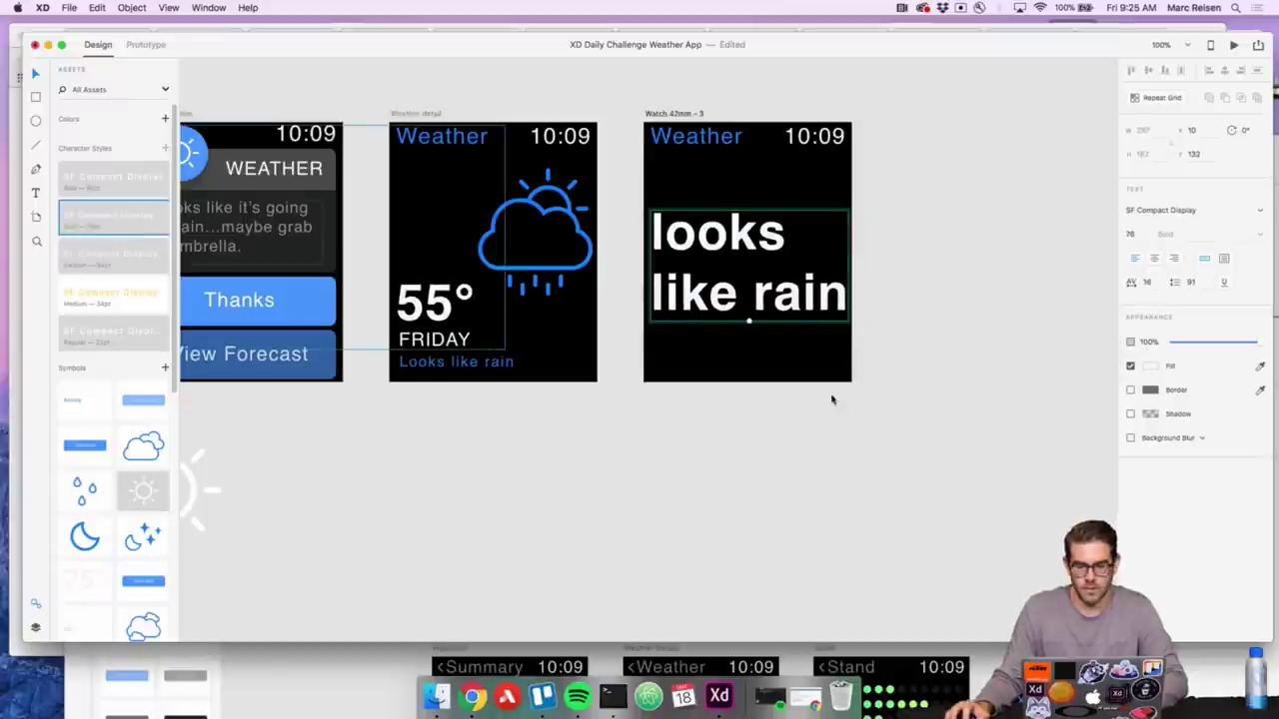
Colour the word 'rain' blue
{"action": "double_click", "coordinate": [765, 295]}
{"action": "key", "text": "super+a"}
{"action": "left_click", "coordinate": [769, 293]}
{"action": "left_click_drag", "start_coordinate": [757, 294], "coordinate": [910, 317]}
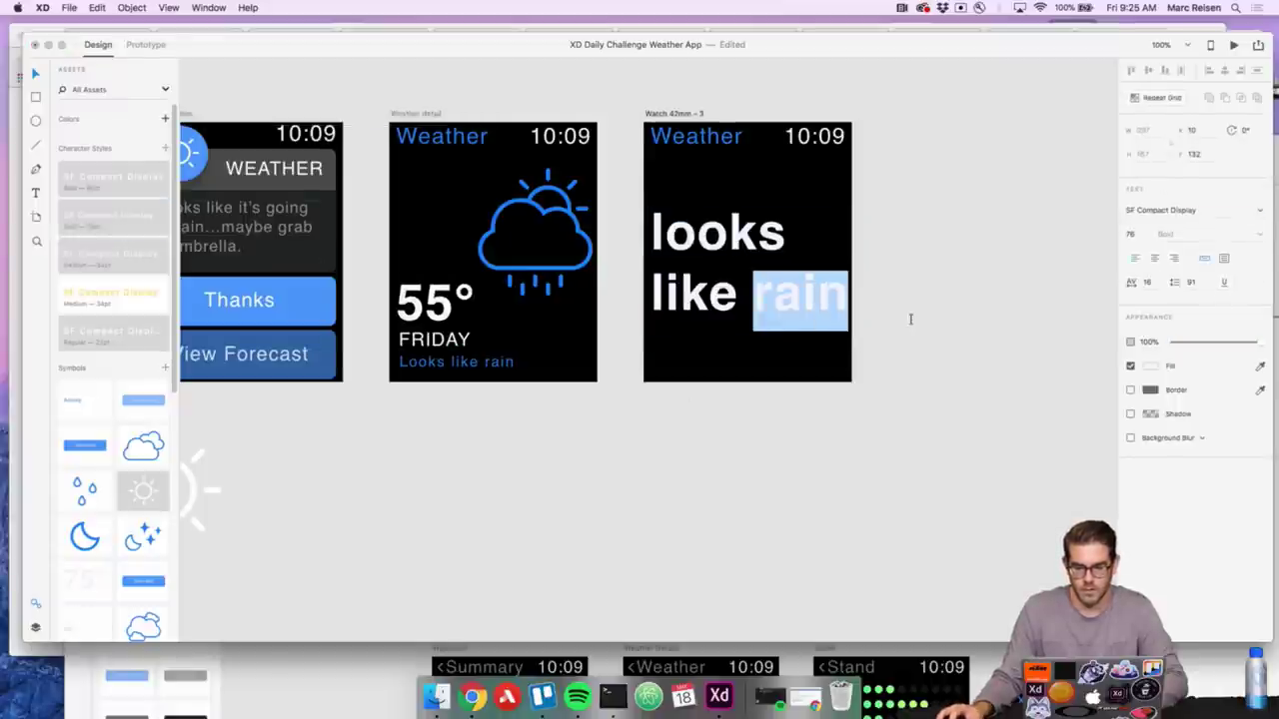
{"action": "left_click", "coordinate": [1149, 368]}
{"action": "left_click", "coordinate": [1011, 437]}
Preview the third screen, then move the headline down near the bottom
{"action": "key", "text": "Escape"}
{"action": "key", "text": "super+Return"}
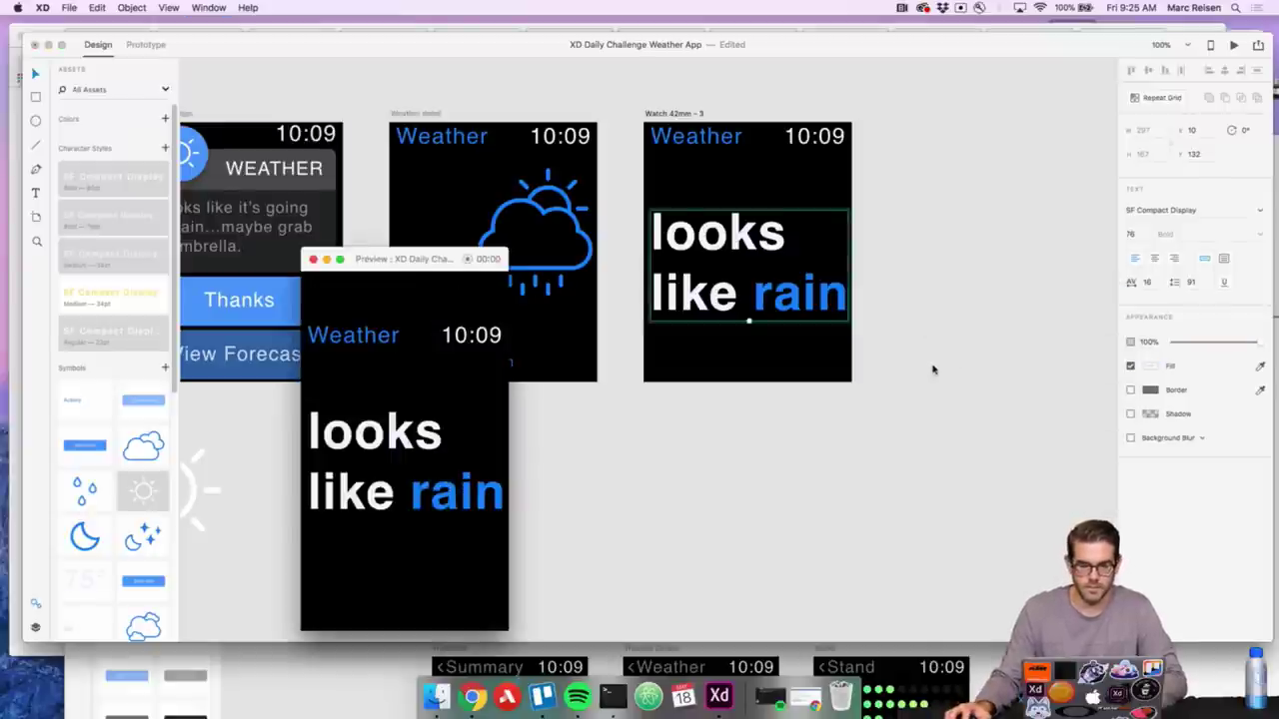
{"action": "left_click", "coordinate": [313, 260]}
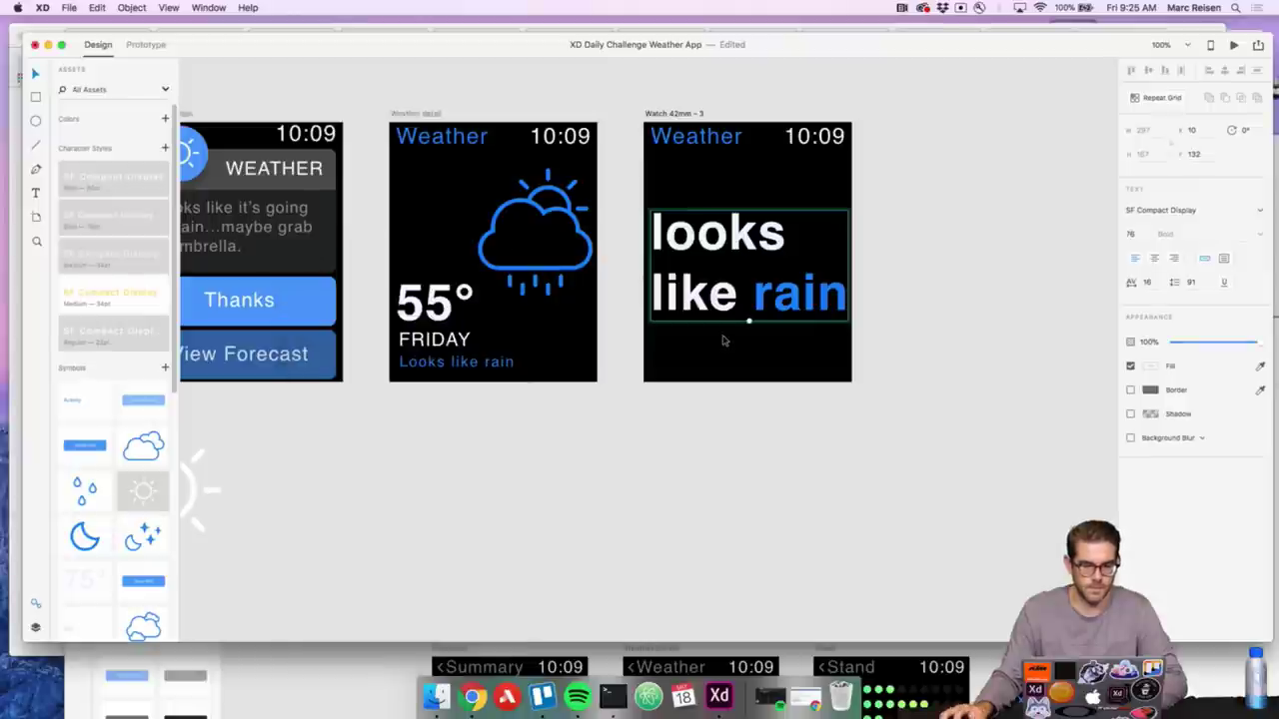
{"action": "left_click", "coordinate": [961, 317]}
{"action": "left_click_drag", "start_coordinate": [786, 306], "coordinate": [782, 361]}
Drag the rain-cloud symbol from the Assets panel onto the canvas
{"action": "left_click", "coordinate": [857, 350]}
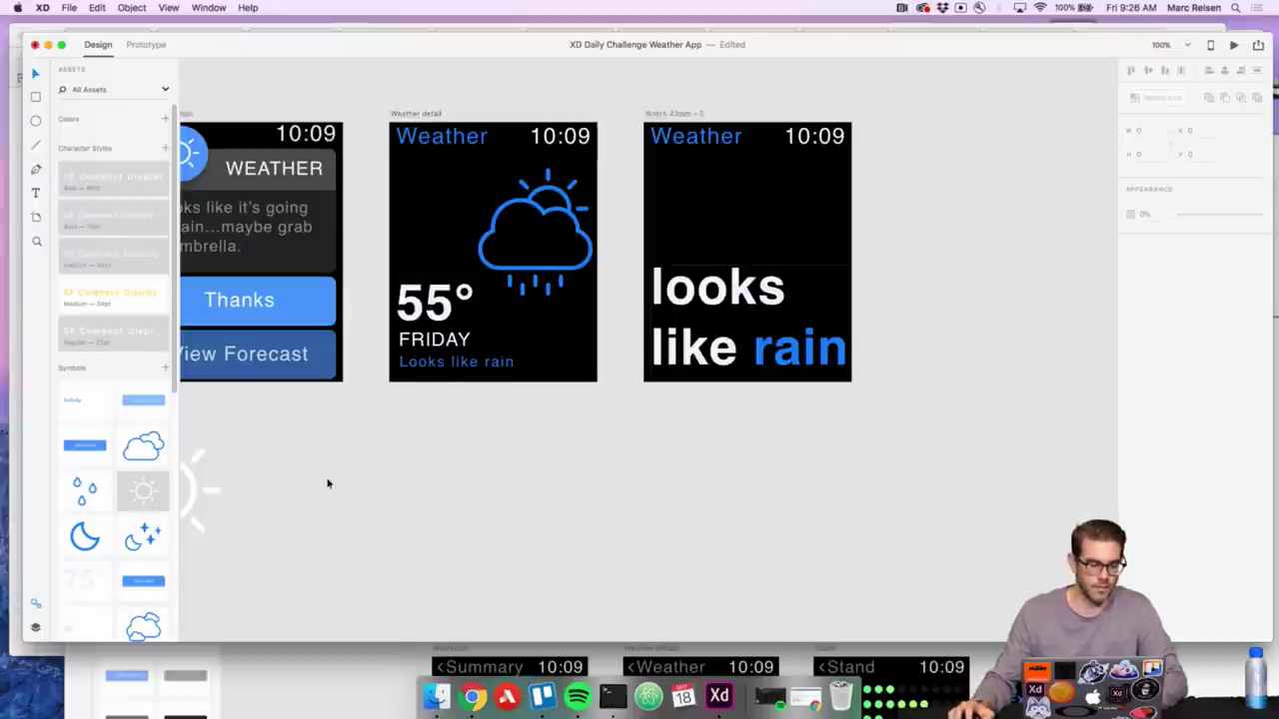
{"action": "scroll", "coordinate": [138, 487], "scroll_direction": "down", "scroll_amount": 5}
{"action": "scroll", "coordinate": [140, 489], "scroll_direction": "down", "scroll_amount": 7}
{"action": "scroll", "coordinate": [148, 491], "scroll_direction": "down", "scroll_amount": 1}
{"action": "left_click_drag", "start_coordinate": [147, 532], "coordinate": [490, 504]}
Ungroup the dropped rain-cloud symbol
{"action": "left_click", "coordinate": [545, 518]}
{"action": "left_click", "coordinate": [531, 482]}
{"action": "left_click", "coordinate": [557, 491]}
{"action": "left_click", "coordinate": [545, 494]}
{"action": "right_click", "coordinate": [543, 495]}
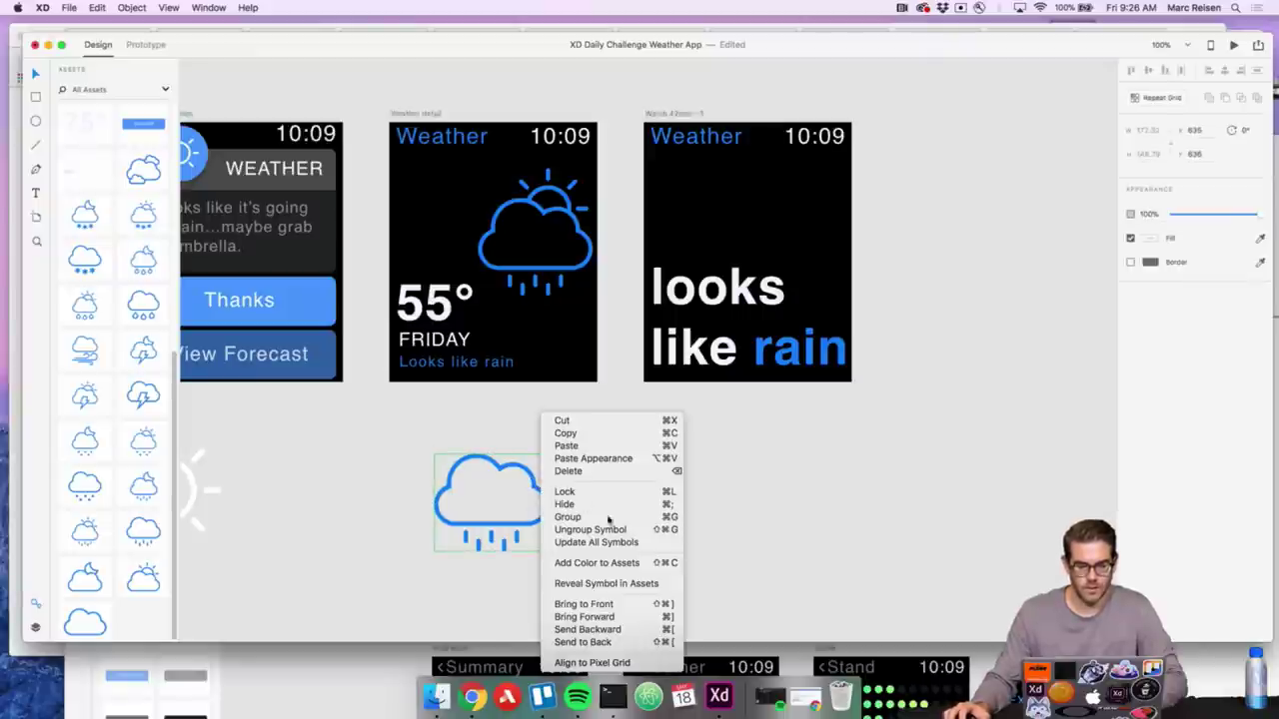
{"action": "left_click", "coordinate": [575, 529]}
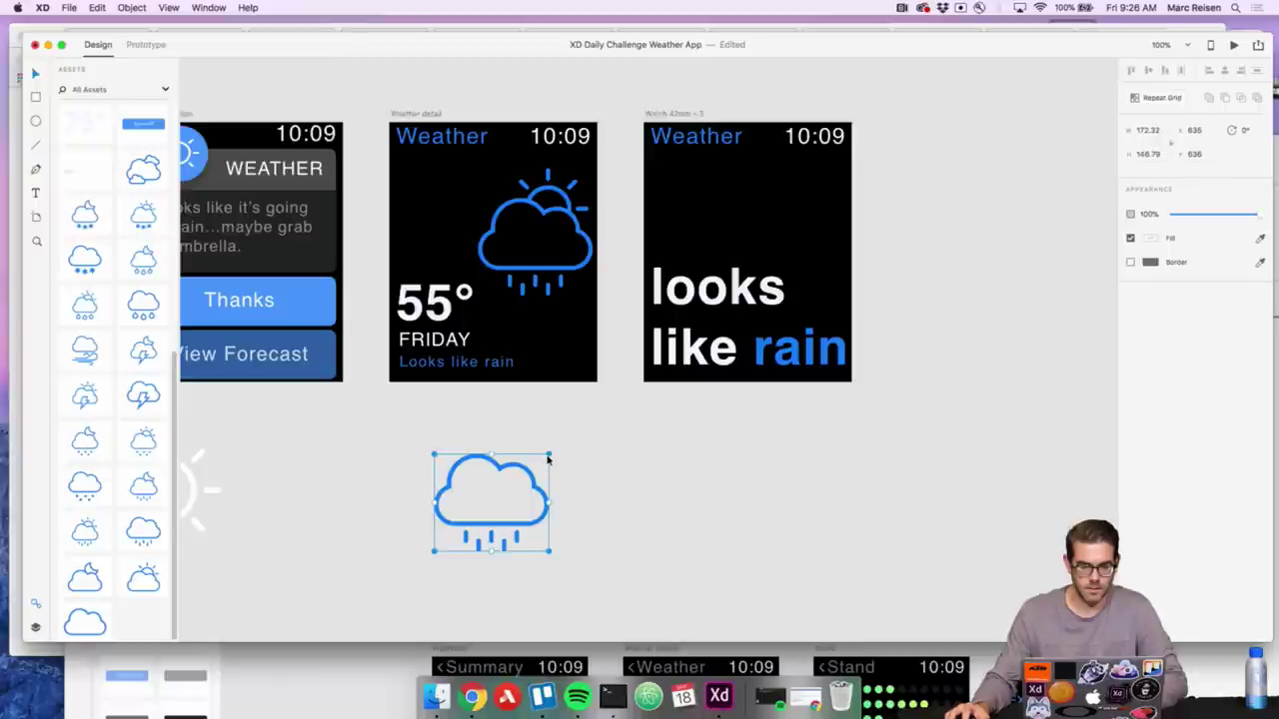
Shrink the rain cloud to a small icon at the third screen's top-right
{"action": "left_click_drag", "start_coordinate": [542, 455], "coordinate": [827, 204]}
{"action": "left_click", "coordinate": [513, 561]}
{"action": "left_click_drag", "start_coordinate": [826, 202], "coordinate": [833, 202]}
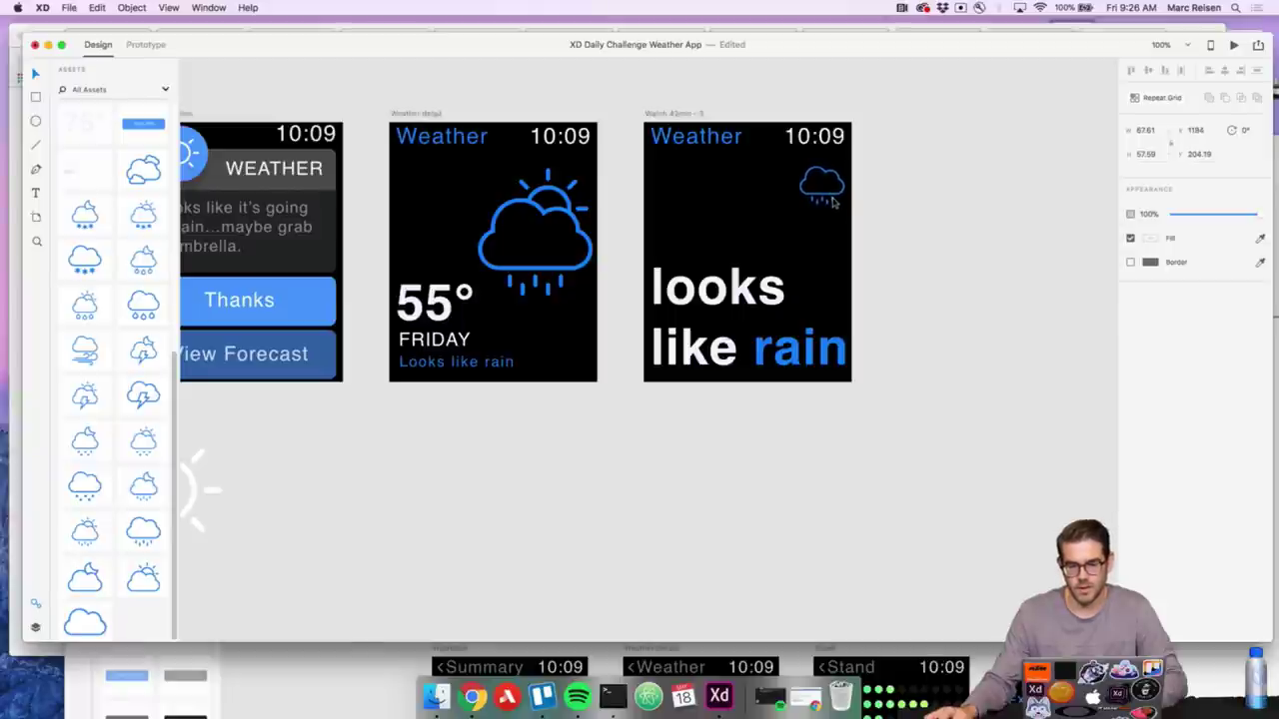
{"action": "left_click", "coordinate": [885, 206]}
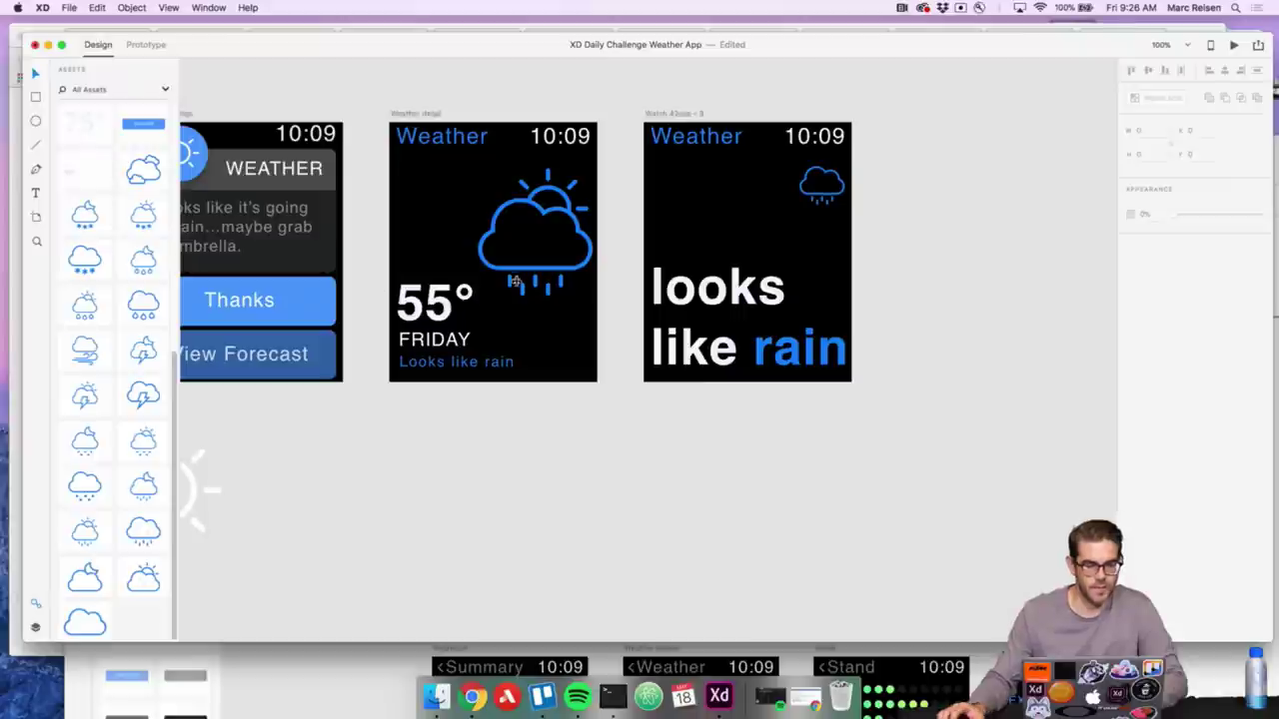
Copy FRIDAY from the detail screen to the third screen's top-left
{"action": "left_click", "coordinate": [452, 343]}
{"action": "key", "text": "cmd+c"}
{"action": "left_click", "coordinate": [673, 191]}
{"action": "key", "text": "cmd+v"}
{"action": "left_click_drag", "start_coordinate": [709, 349], "coordinate": [708, 193]}
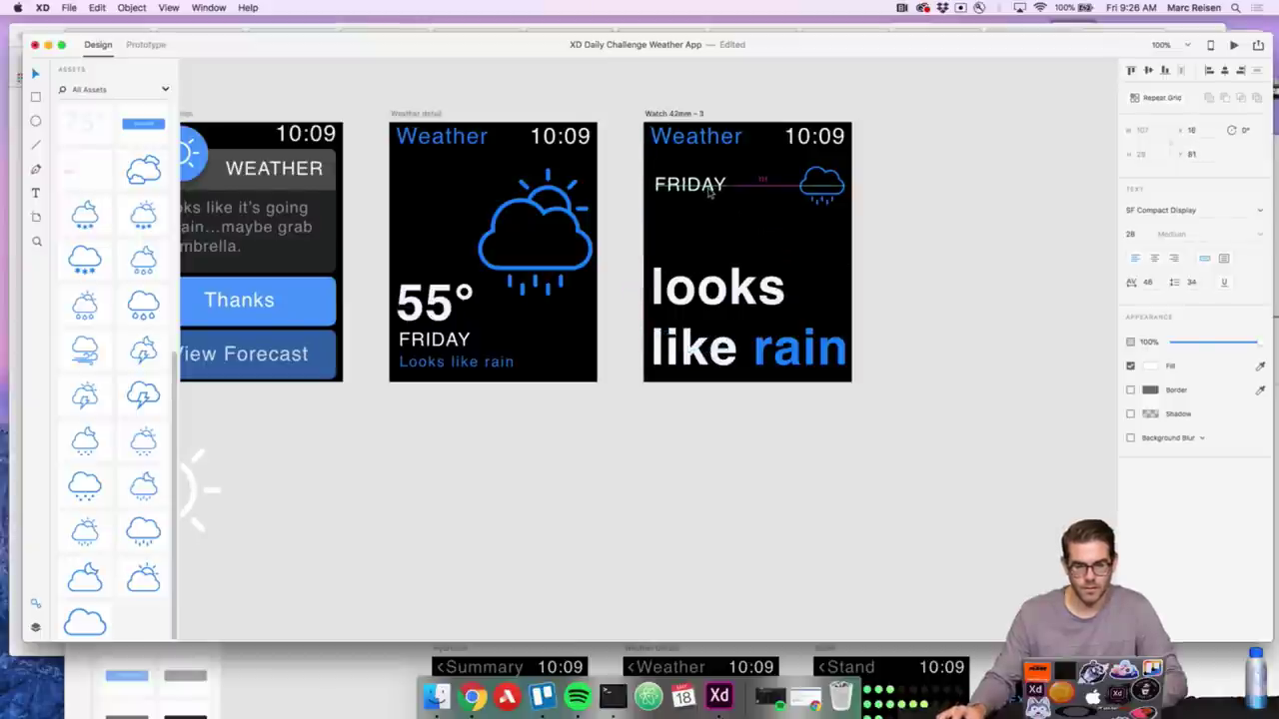
{"action": "left_click", "coordinate": [922, 229]}
Nudge the rain-cloud icon slightly left
{"action": "left_click", "coordinate": [829, 188]}
{"action": "key", "text": "Escape"}
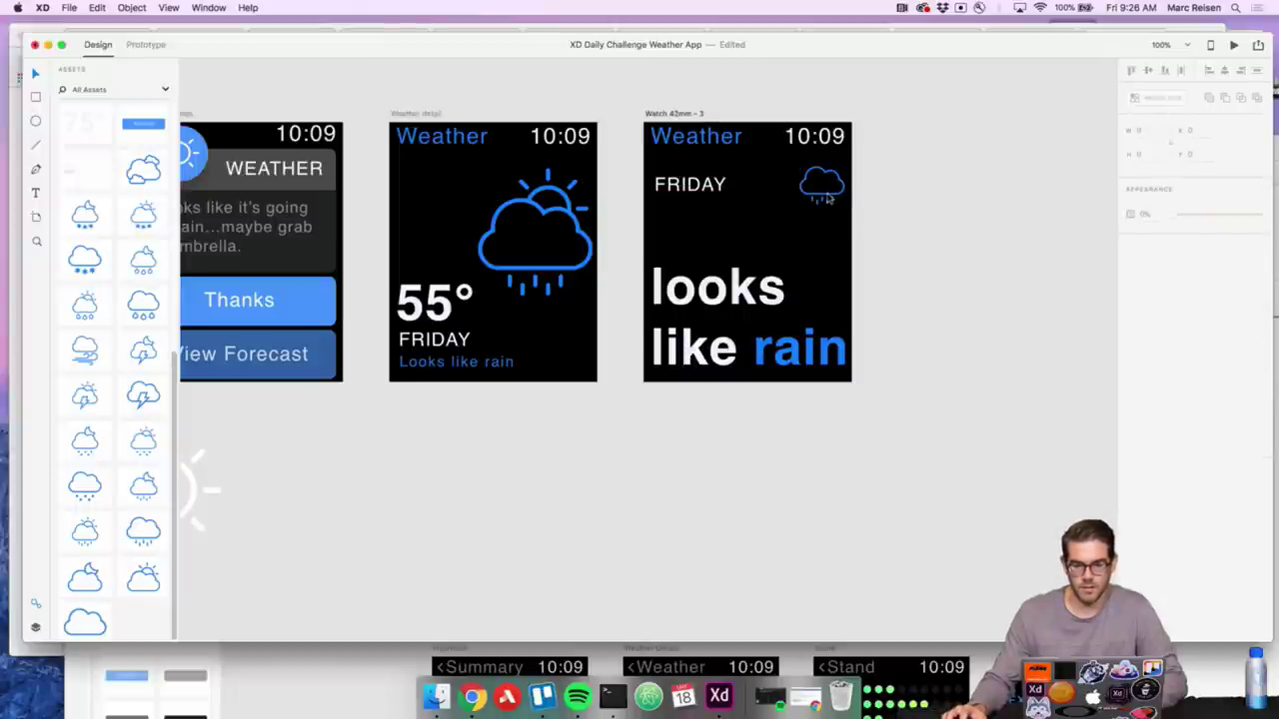
{"action": "left_click", "coordinate": [827, 197]}
{"action": "left_click", "coordinate": [893, 214]}
{"action": "left_click_drag", "start_coordinate": [839, 199], "coordinate": [836, 199]}
{"action": "left_click", "coordinate": [789, 234]}
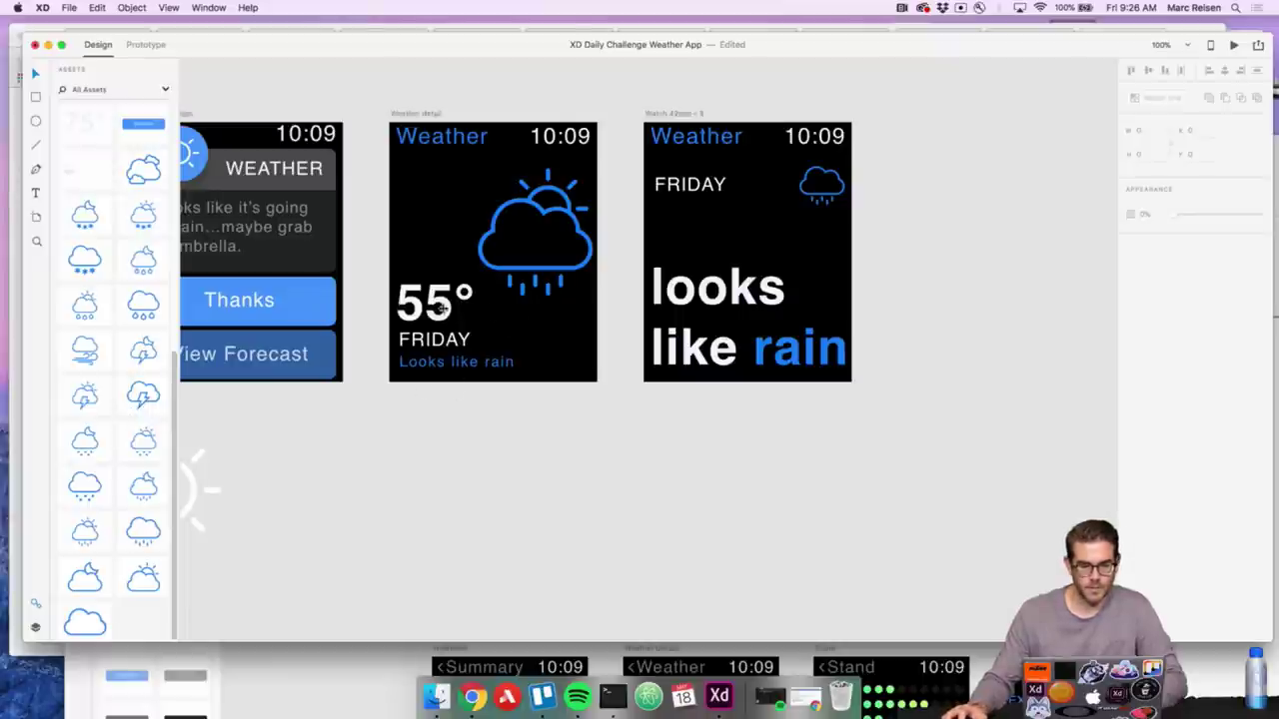
Copy the 55° text onto the third screen just below FRIDAY
{"action": "left_click", "coordinate": [435, 339]}
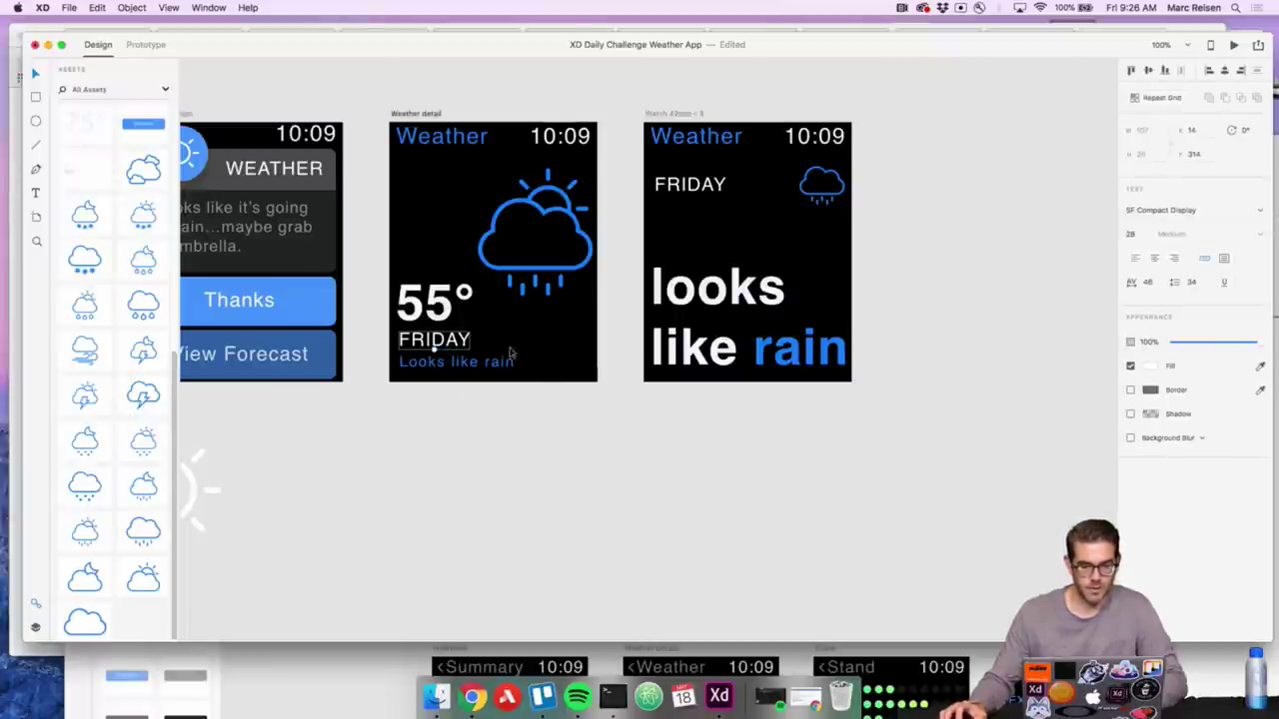
{"action": "left_click", "coordinate": [468, 413]}
{"action": "left_click", "coordinate": [454, 307]}
{"action": "left_click", "coordinate": [455, 306]}
{"action": "double_click", "coordinate": [452, 303]}
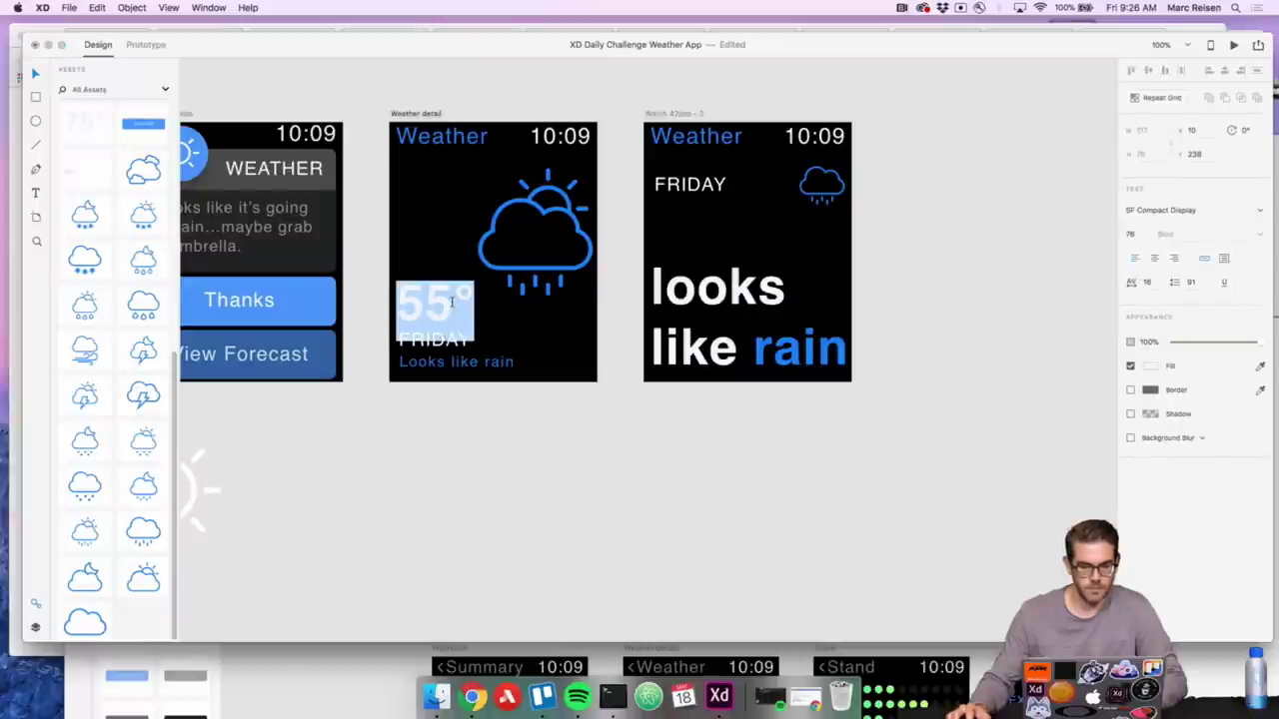
{"action": "key", "text": "super+c"}
{"action": "key", "text": "Escape"}
{"action": "key", "text": "super+v"}
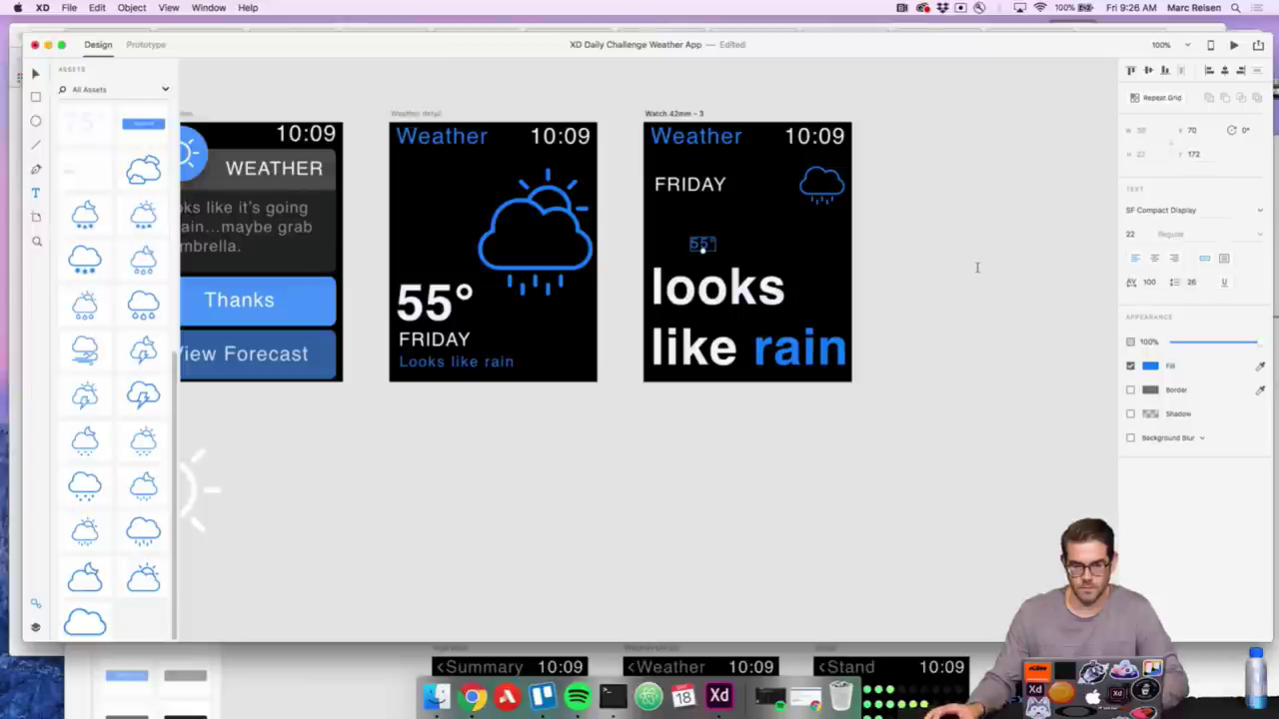
{"action": "left_click_drag", "start_coordinate": [701, 246], "coordinate": [666, 205]}
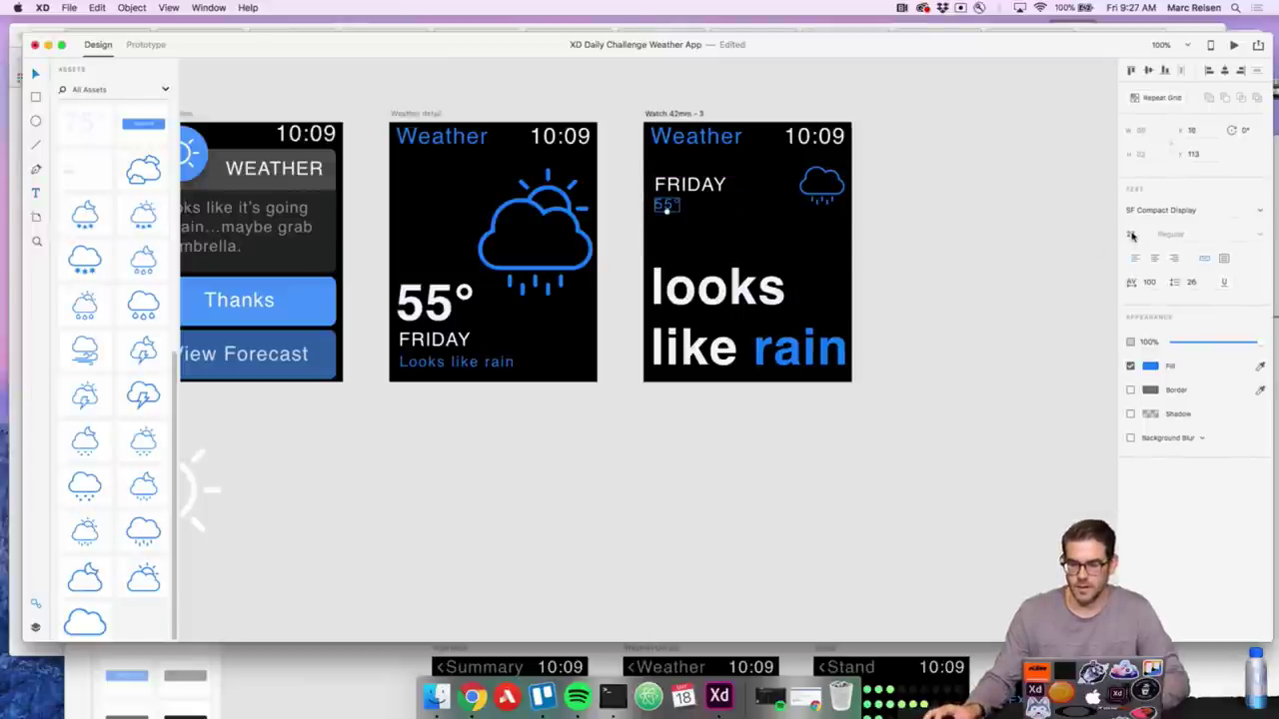
{"action": "left_click", "coordinate": [1038, 242]}
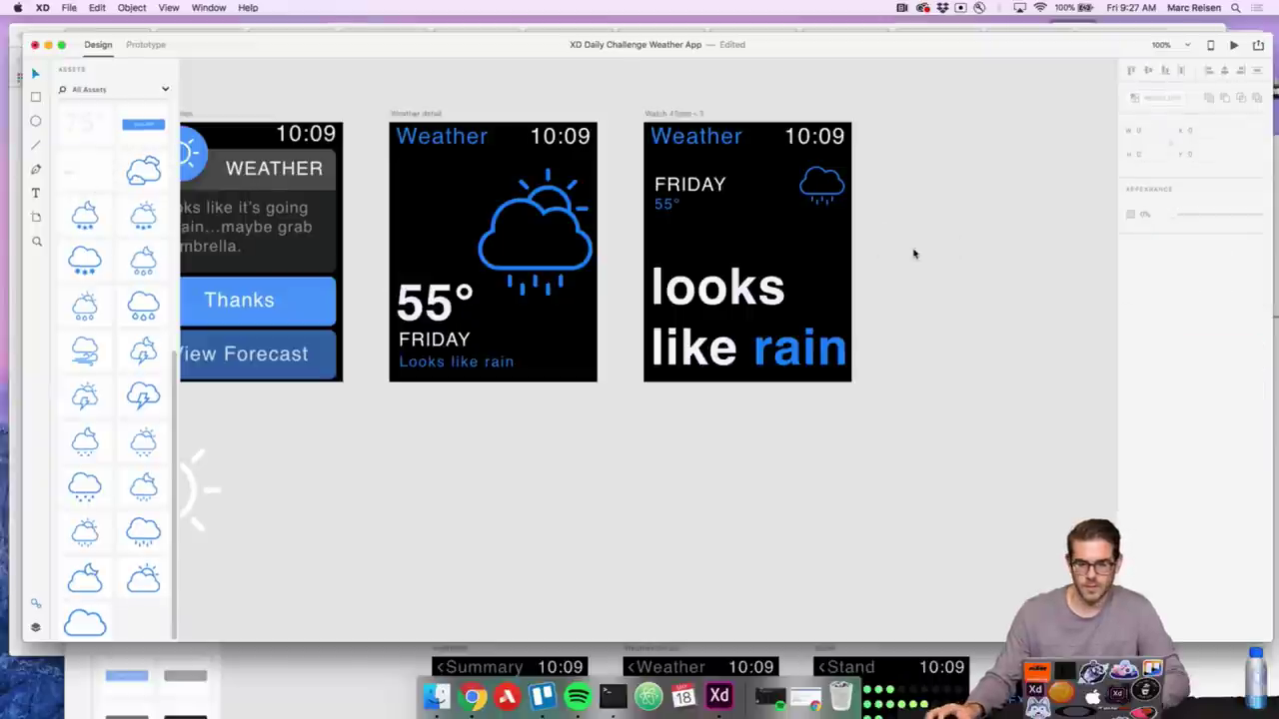
Apply the white character style to the third screen's 55°
{"action": "left_click", "coordinate": [645, 206]}
{"action": "scroll", "coordinate": [143, 200], "scroll_direction": "up", "scroll_amount": 5}
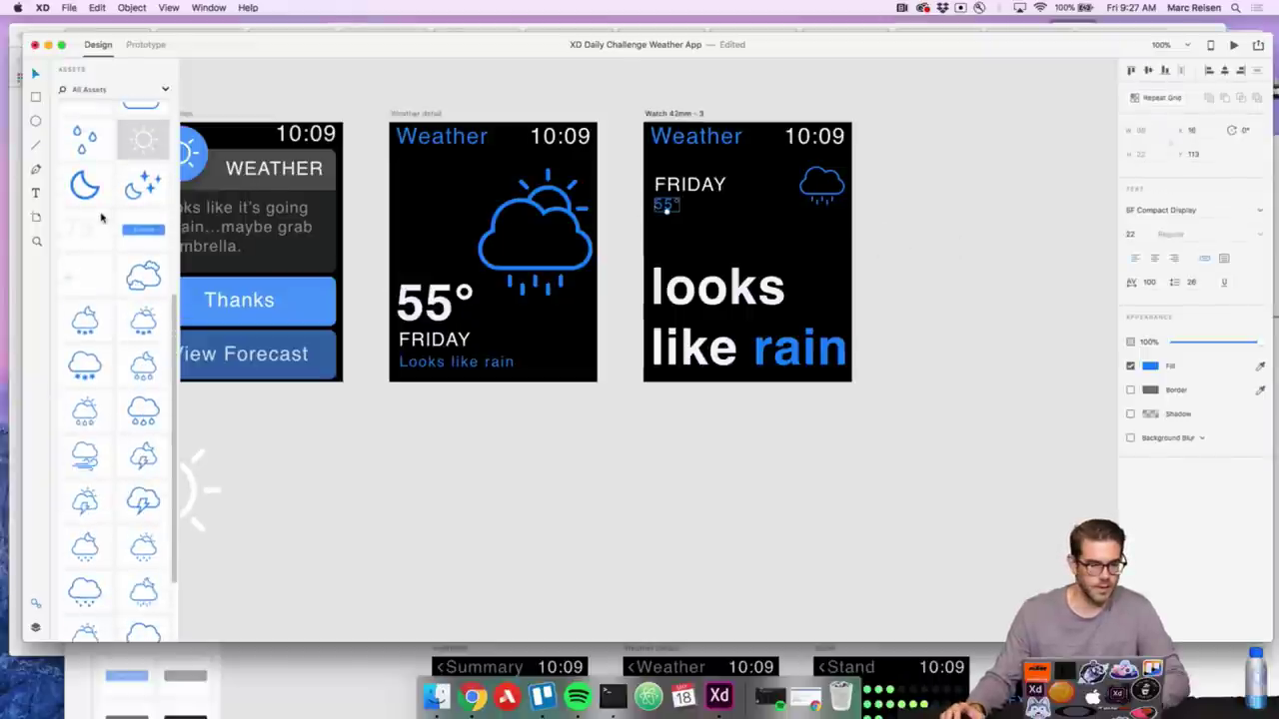
{"action": "scroll", "coordinate": [101, 217], "scroll_direction": "up", "scroll_amount": 3}
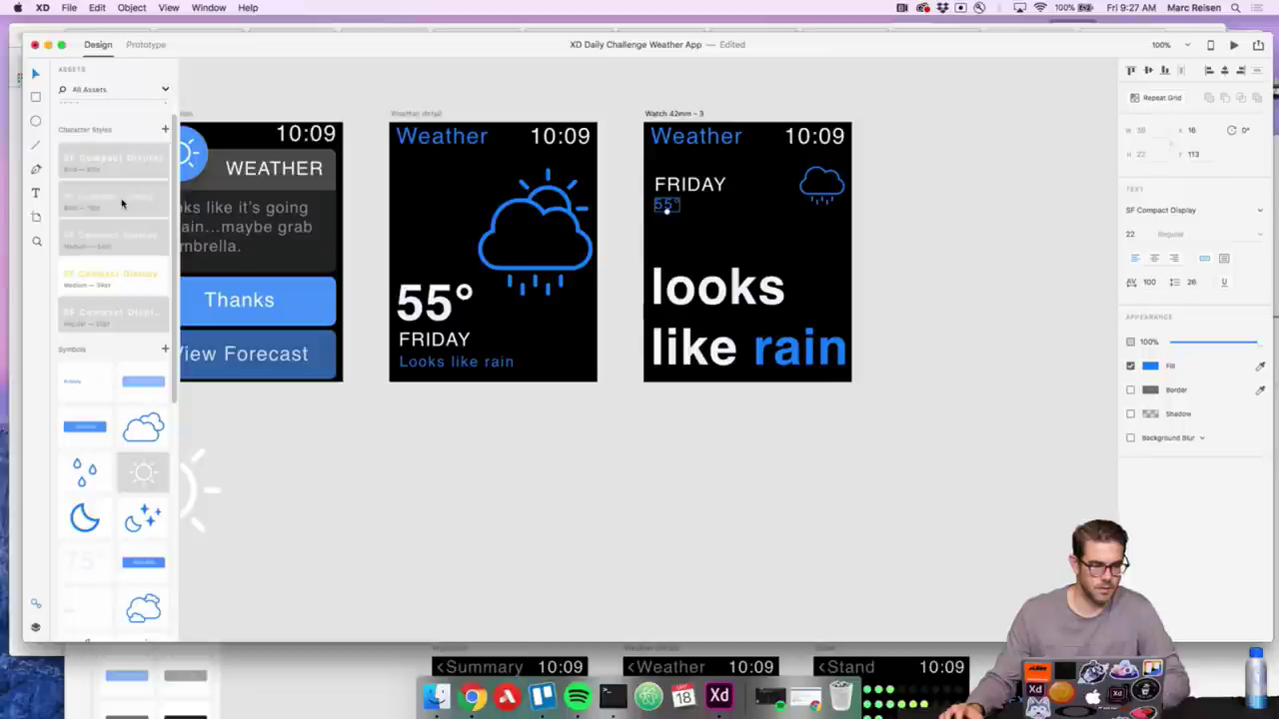
{"action": "left_click", "coordinate": [126, 237]}
{"action": "left_click", "coordinate": [969, 276]}
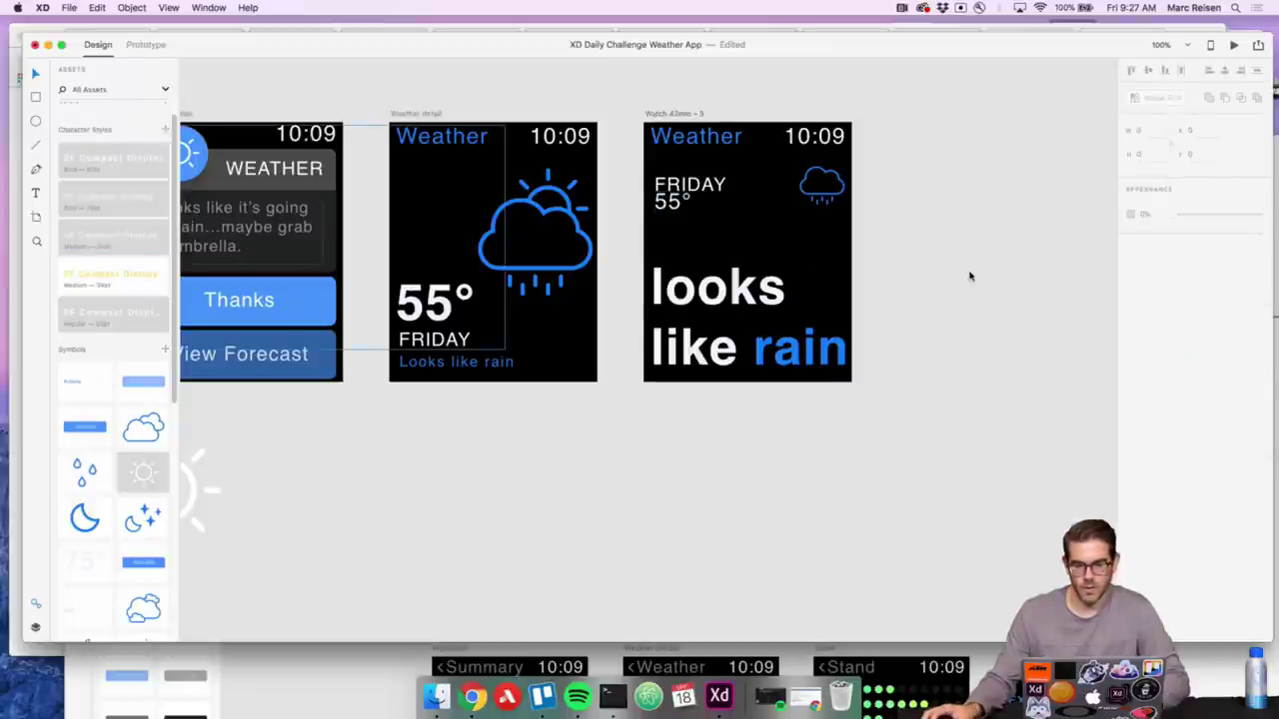
{"action": "double_click", "coordinate": [674, 218]}
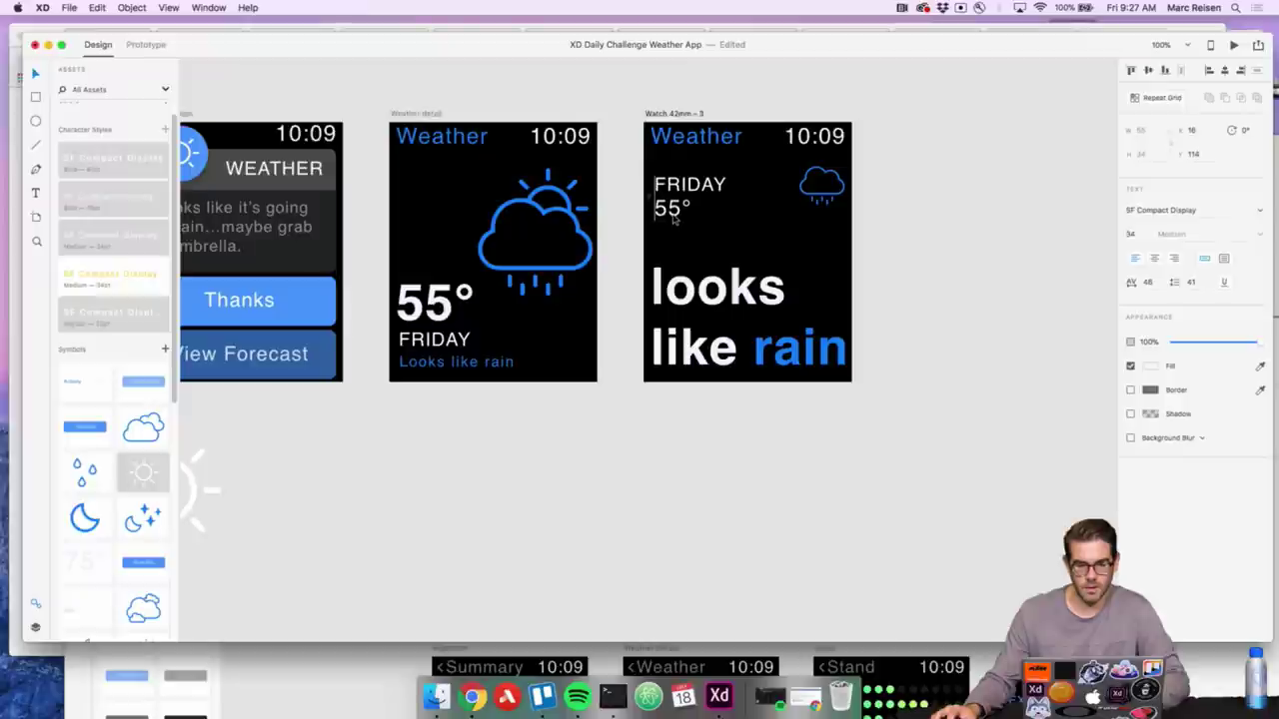
{"action": "key", "text": "Escape"}
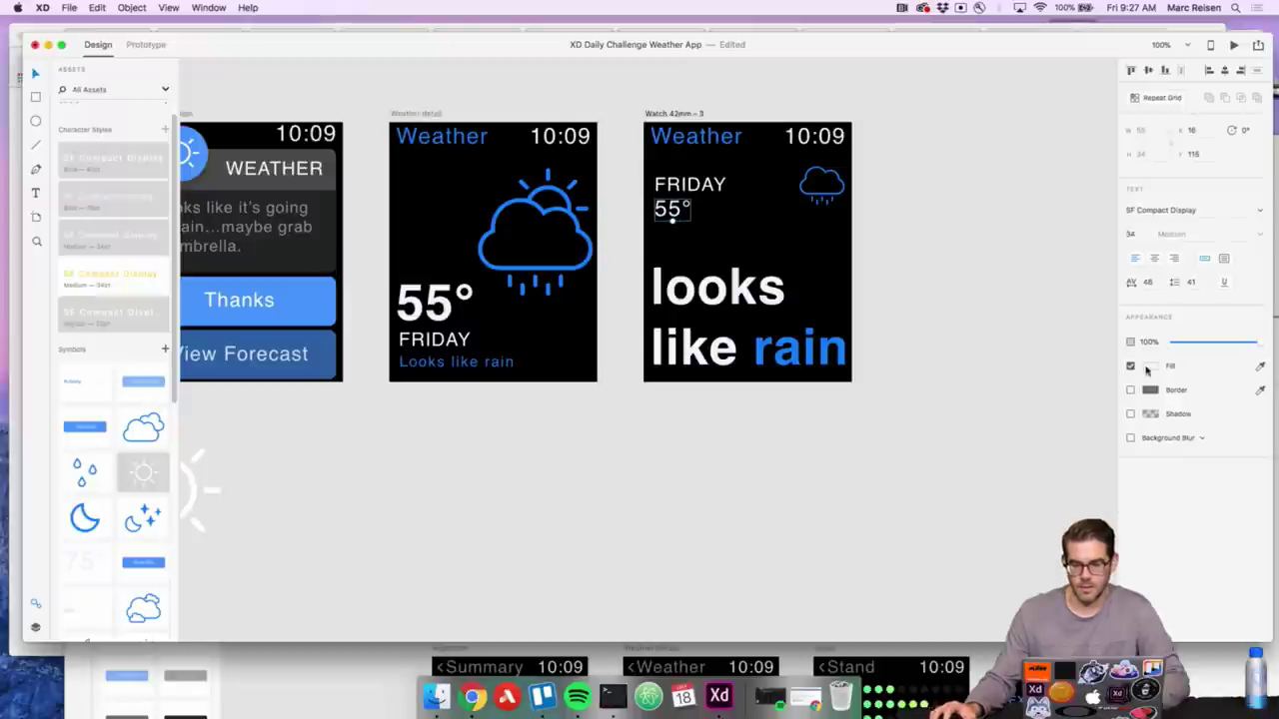
{"action": "left_click", "coordinate": [1017, 332]}
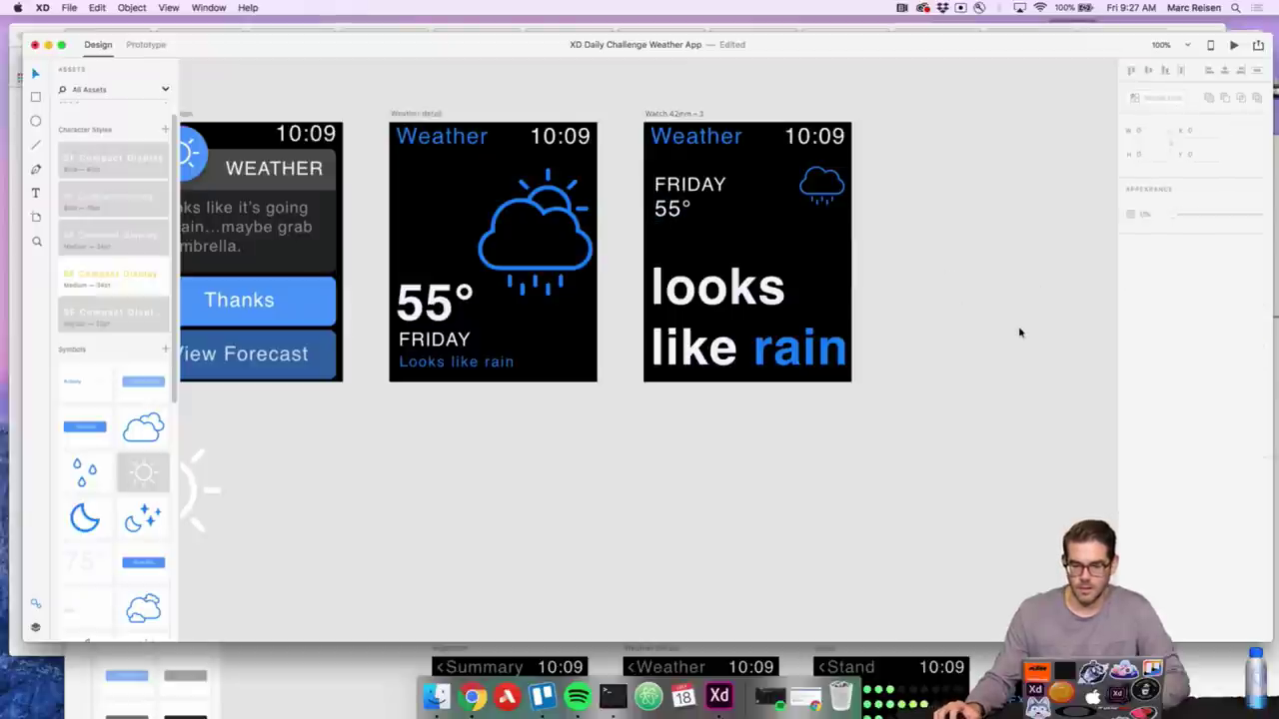
Select the cloud icon inside its group and move it slightly lower
{"action": "left_click", "coordinate": [824, 199]}
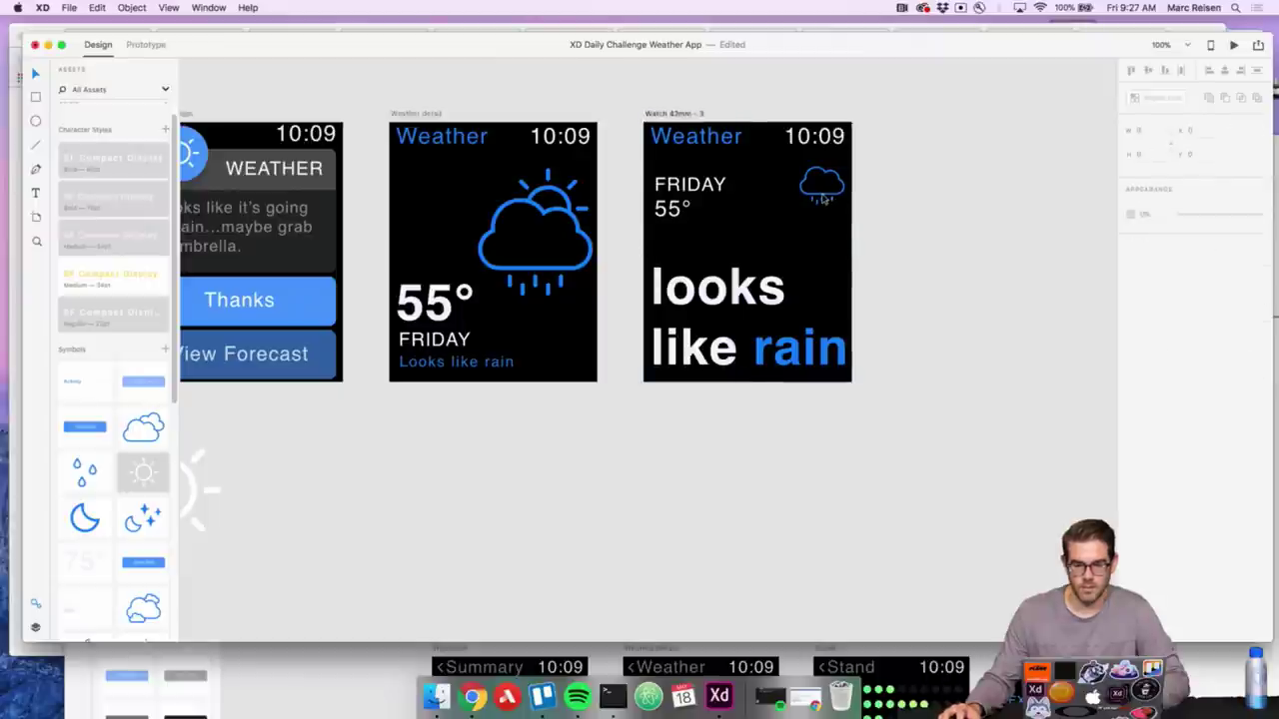
{"action": "left_click", "coordinate": [908, 197]}
{"action": "double_click", "coordinate": [822, 199]}
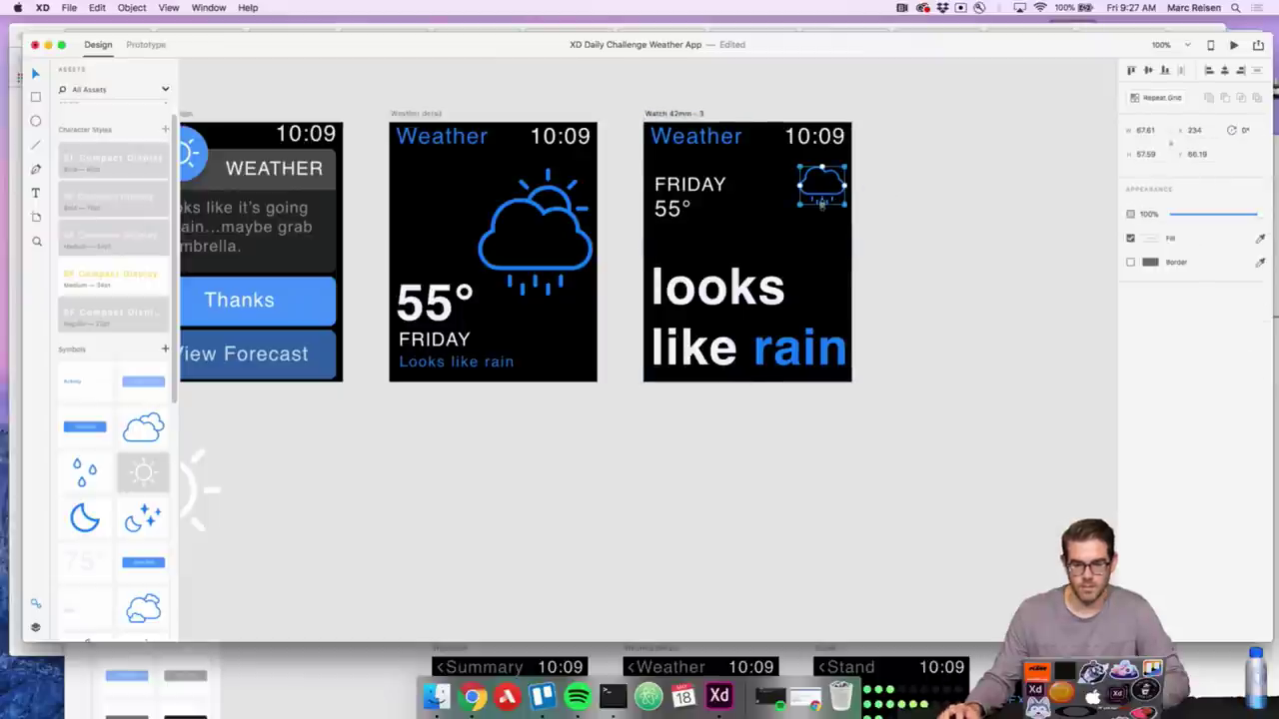
{"action": "left_click_drag", "start_coordinate": [827, 203], "coordinate": [824, 208]}
Select the App Notification artboard, then switch windows with Cmd+Tab toward the smartwatch UI kit
{"action": "left_click", "coordinate": [924, 225]}
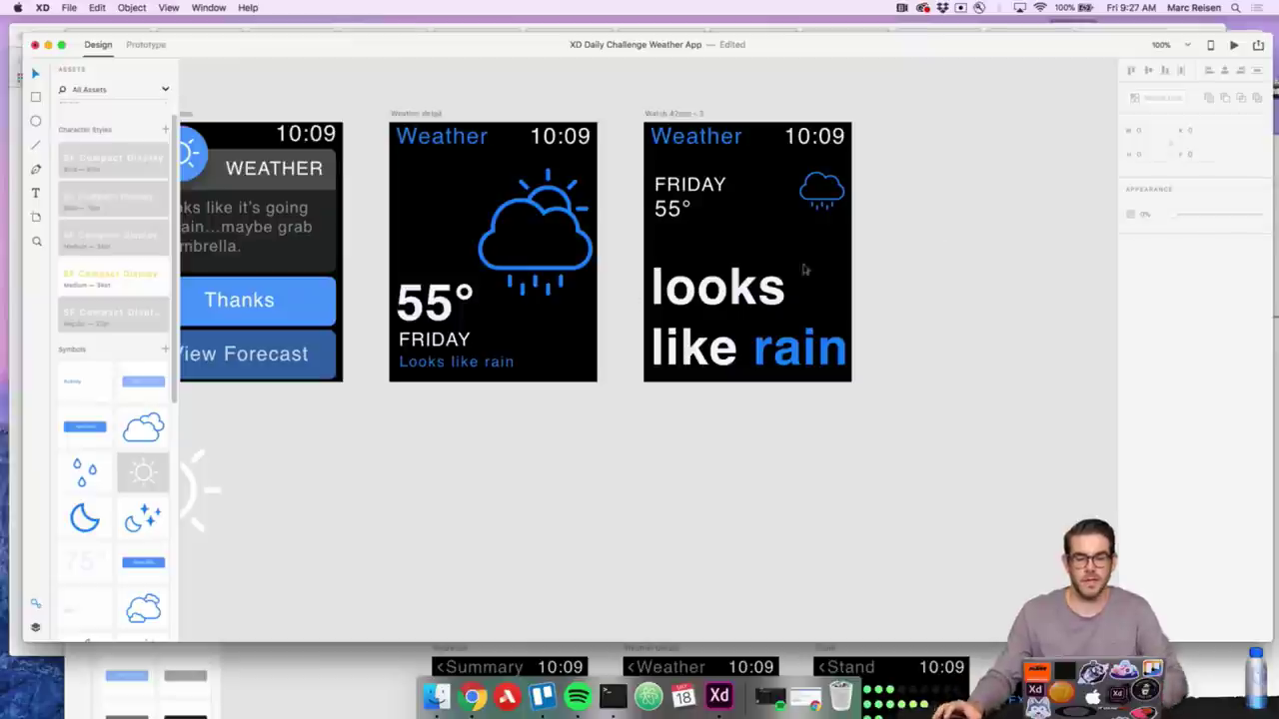
{"action": "scroll", "coordinate": [791, 295], "scroll_direction": "left", "scroll_amount": 5}
{"action": "scroll", "coordinate": [791, 295], "scroll_direction": "right", "scroll_amount": 2}
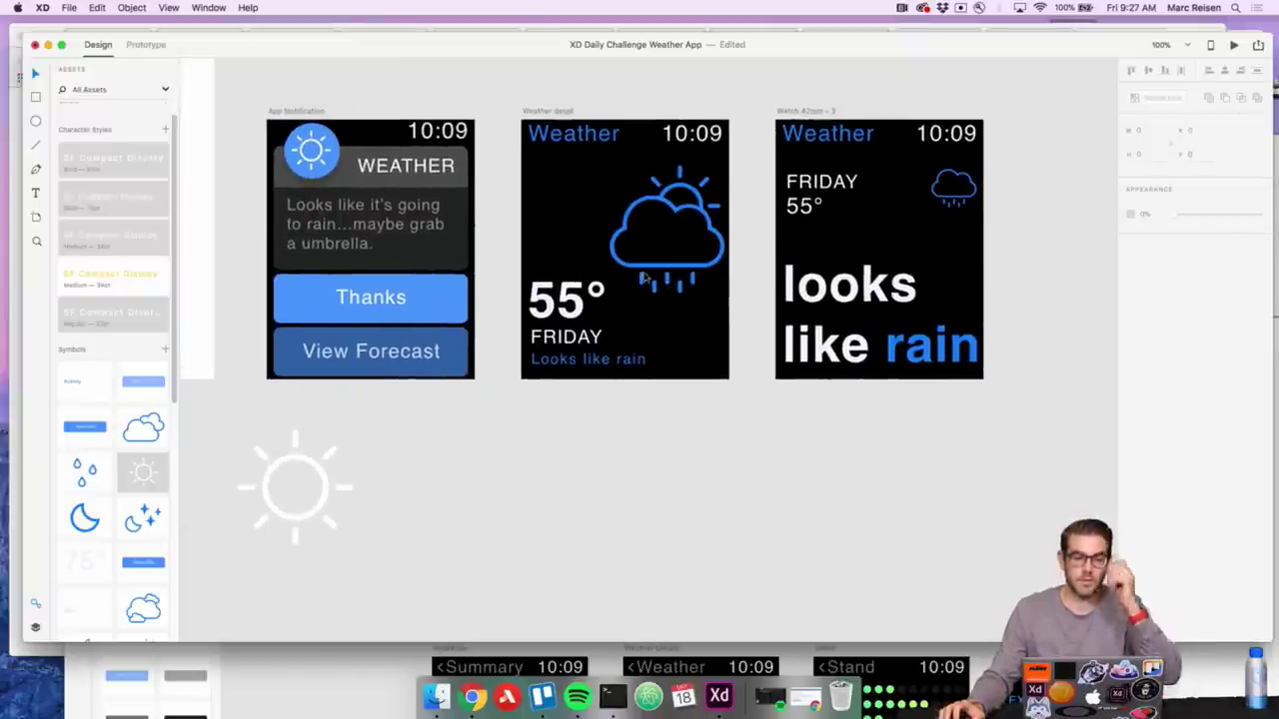
{"action": "left_click", "coordinate": [291, 110]}
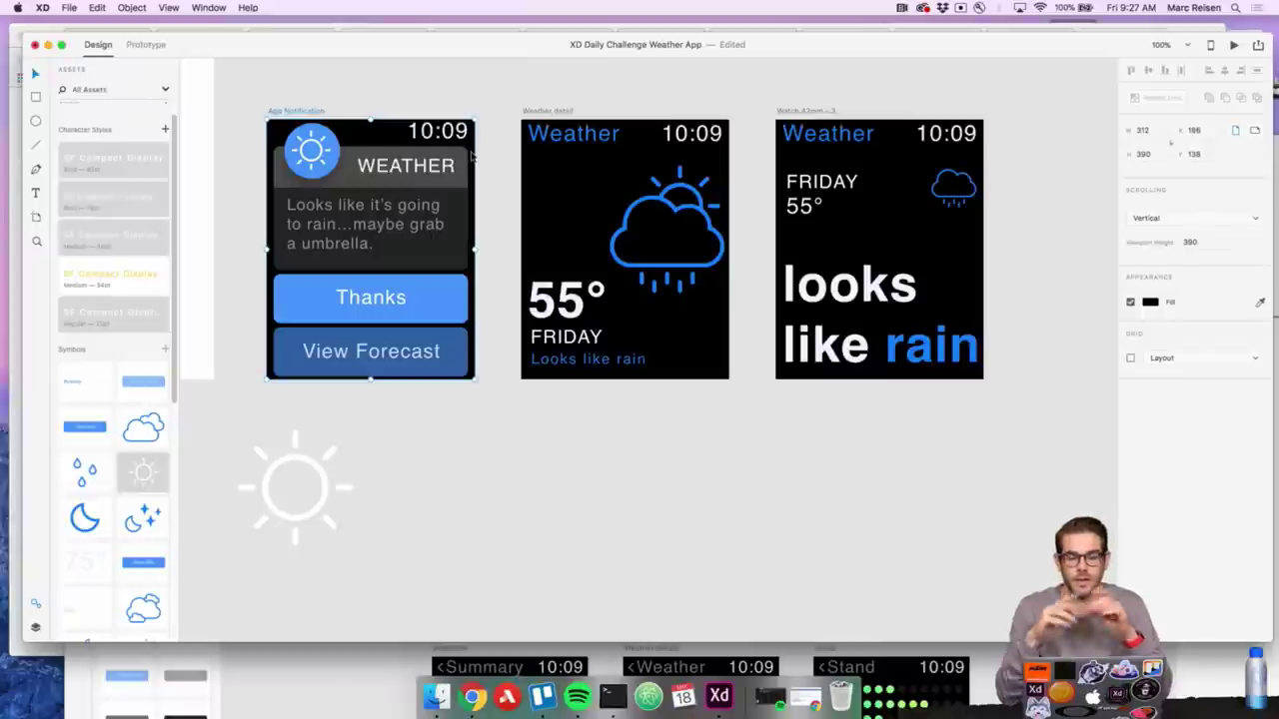
{"action": "key", "text": "super+Tab"}
{"action": "key", "text": "super+Tab"}
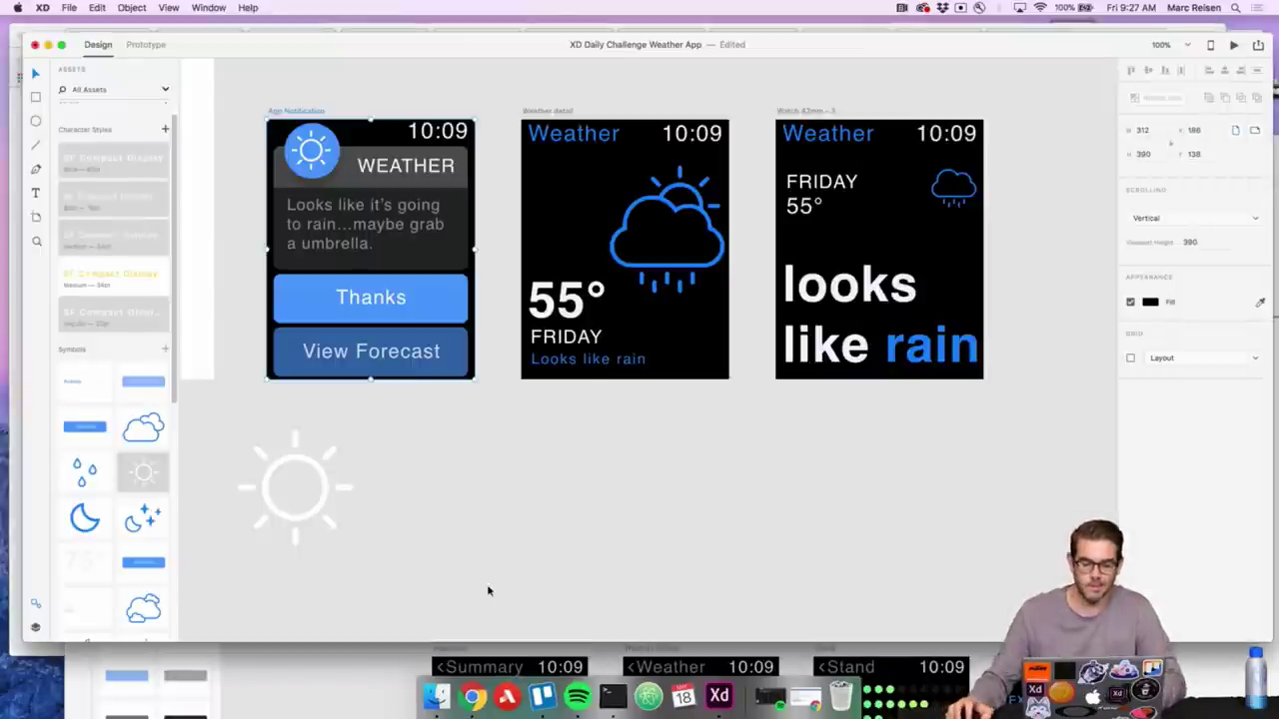
Scroll through the smartwatch UI kit screens, then bring the Weather App document forward
{"action": "scroll", "coordinate": [599, 440], "scroll_direction": "down", "scroll_amount": 3}
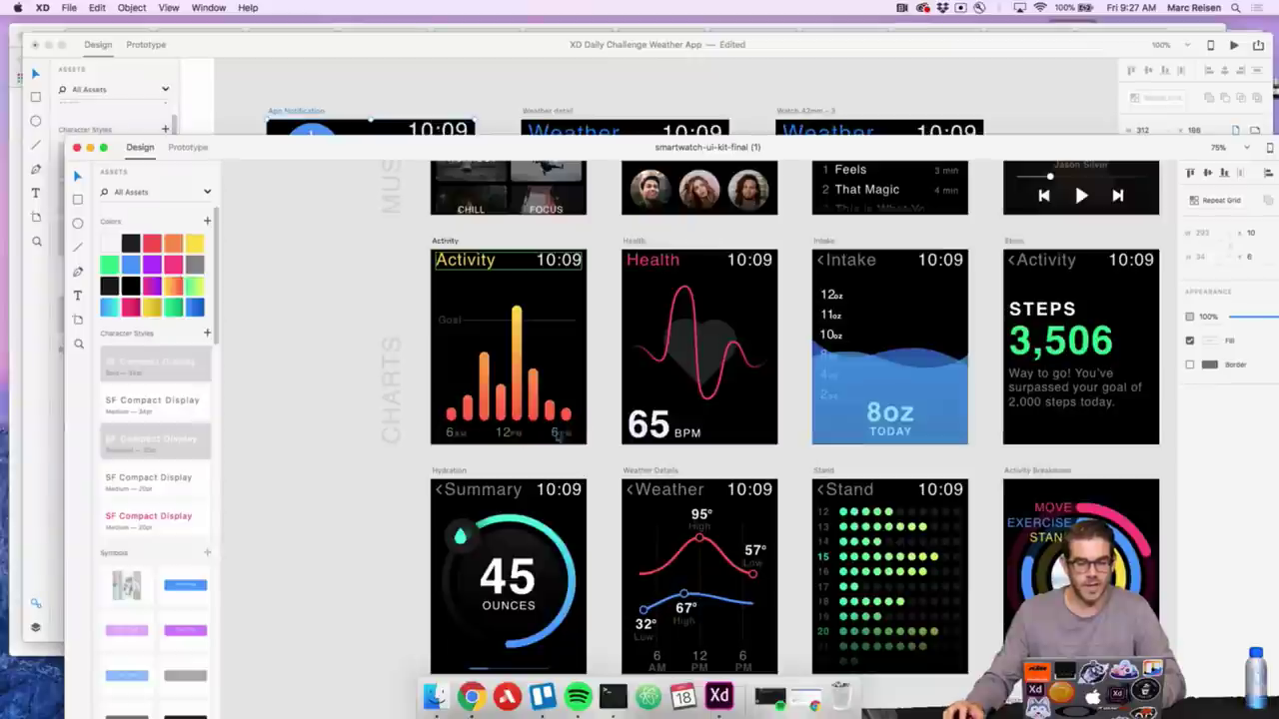
{"action": "scroll", "coordinate": [549, 392], "scroll_direction": "down", "scroll_amount": 5}
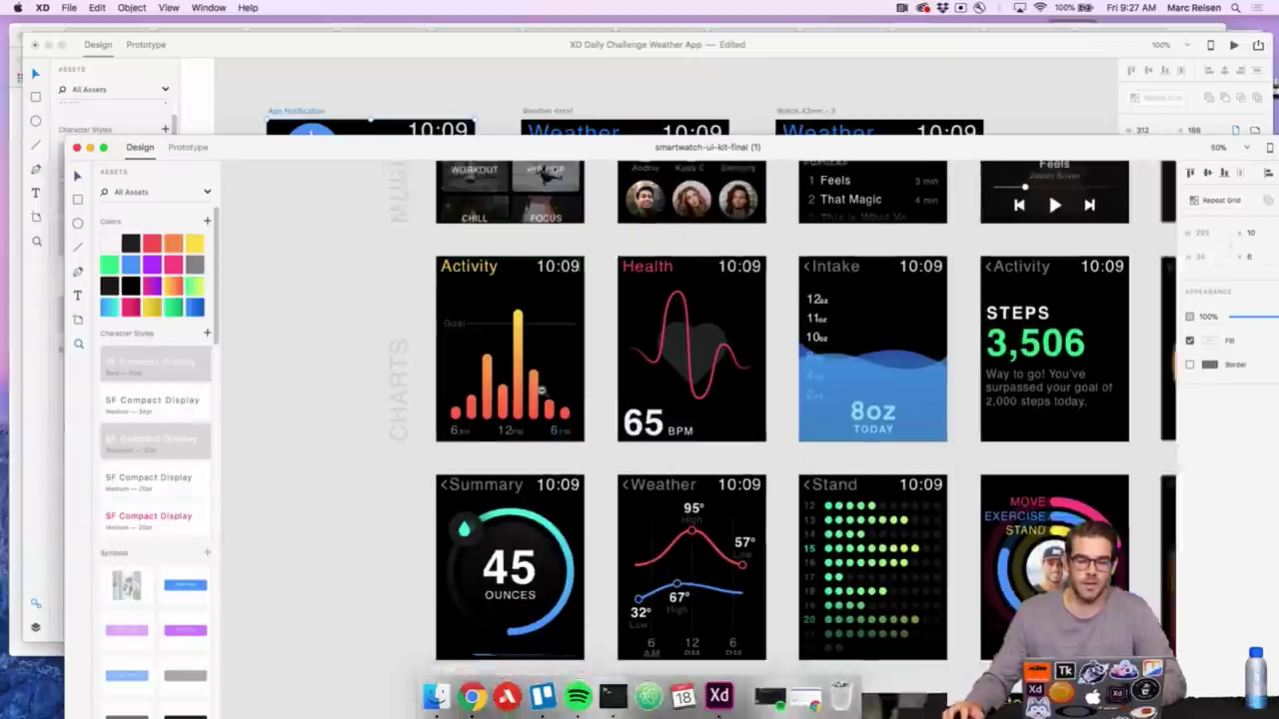
{"action": "scroll", "coordinate": [540, 399], "scroll_direction": "down", "scroll_amount": 5}
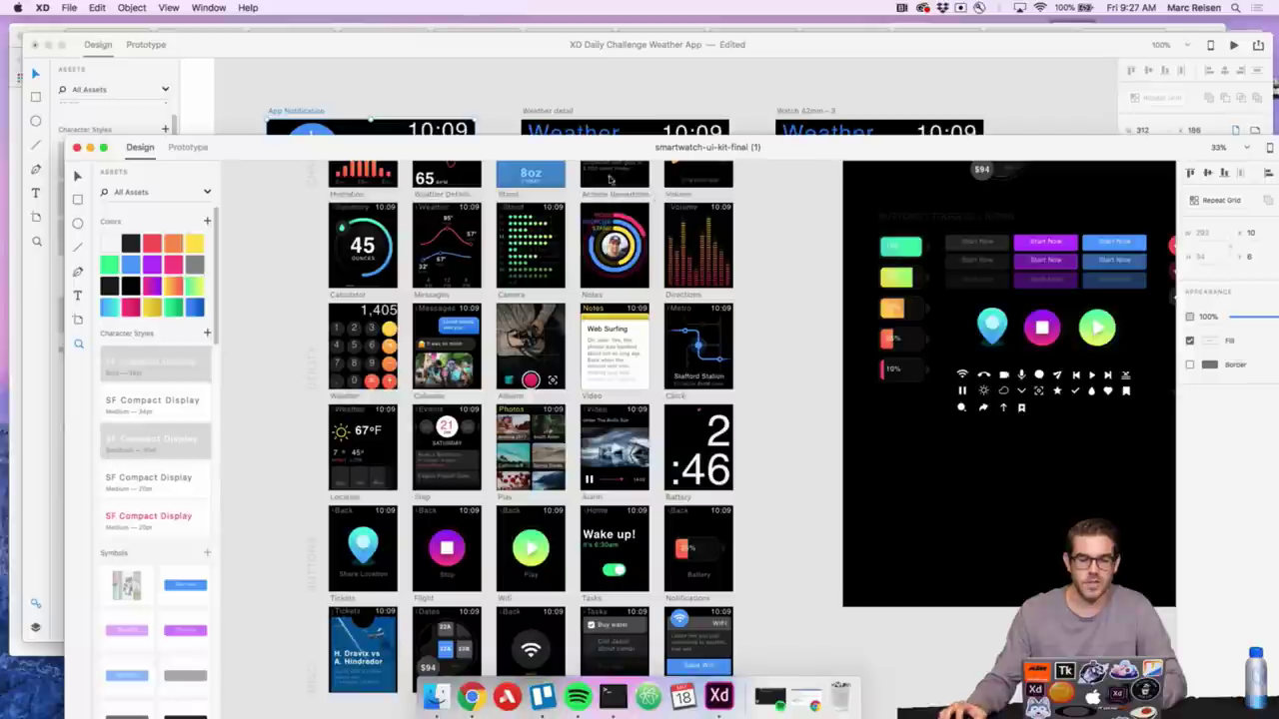
{"action": "left_click", "coordinate": [662, 87]}
Fit all artboards in view and rename the third artboard 'Weather - other'
{"action": "key", "text": "super+0"}
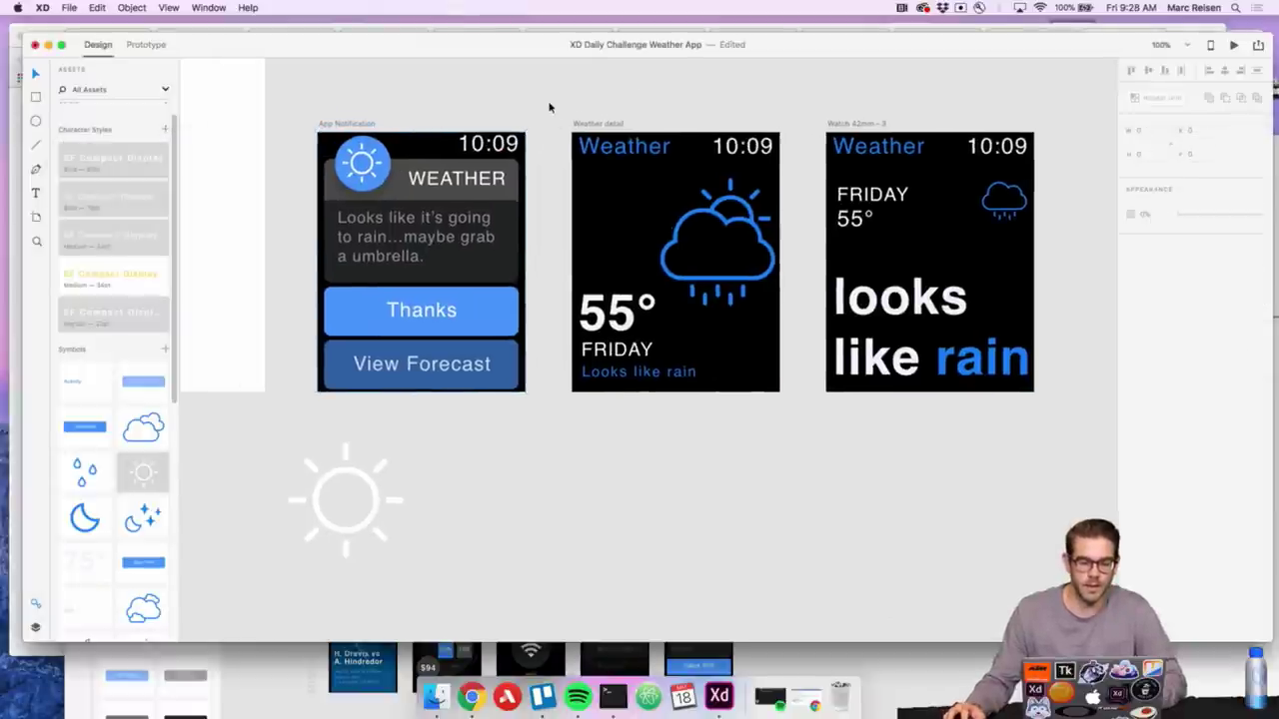
{"action": "left_click", "coordinate": [356, 125]}
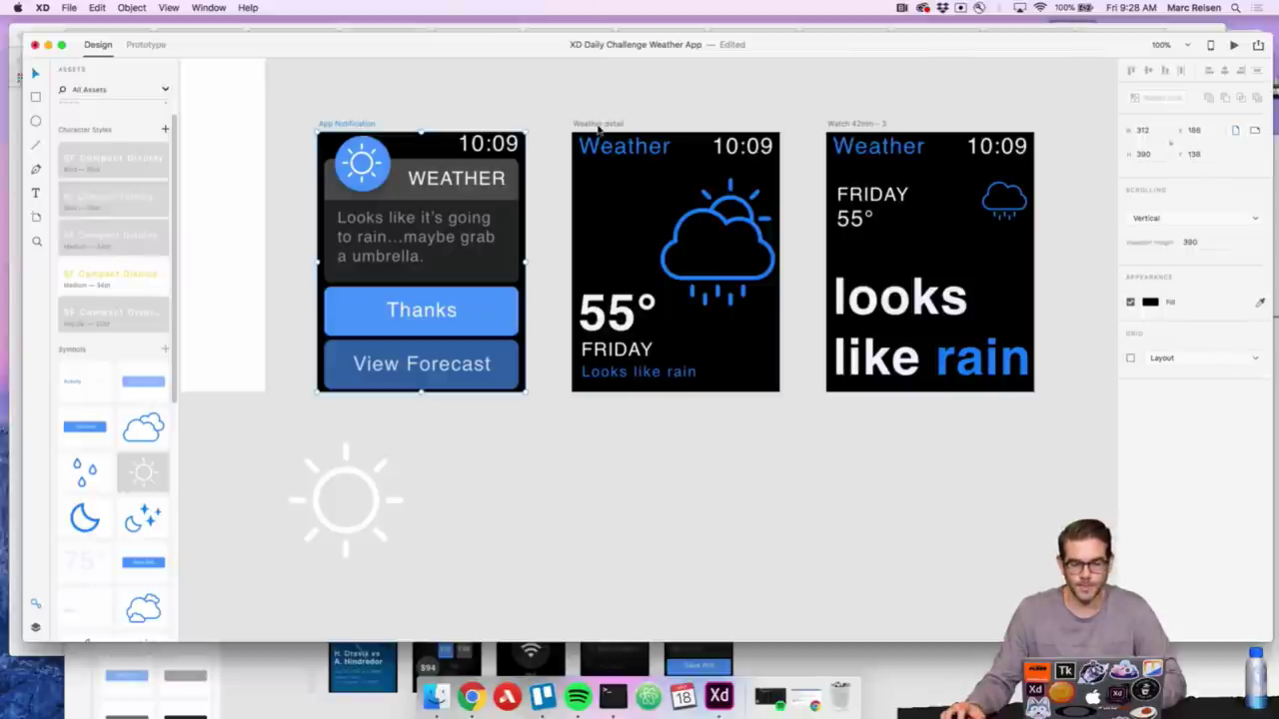
{"action": "double_click", "coordinate": [847, 123]}
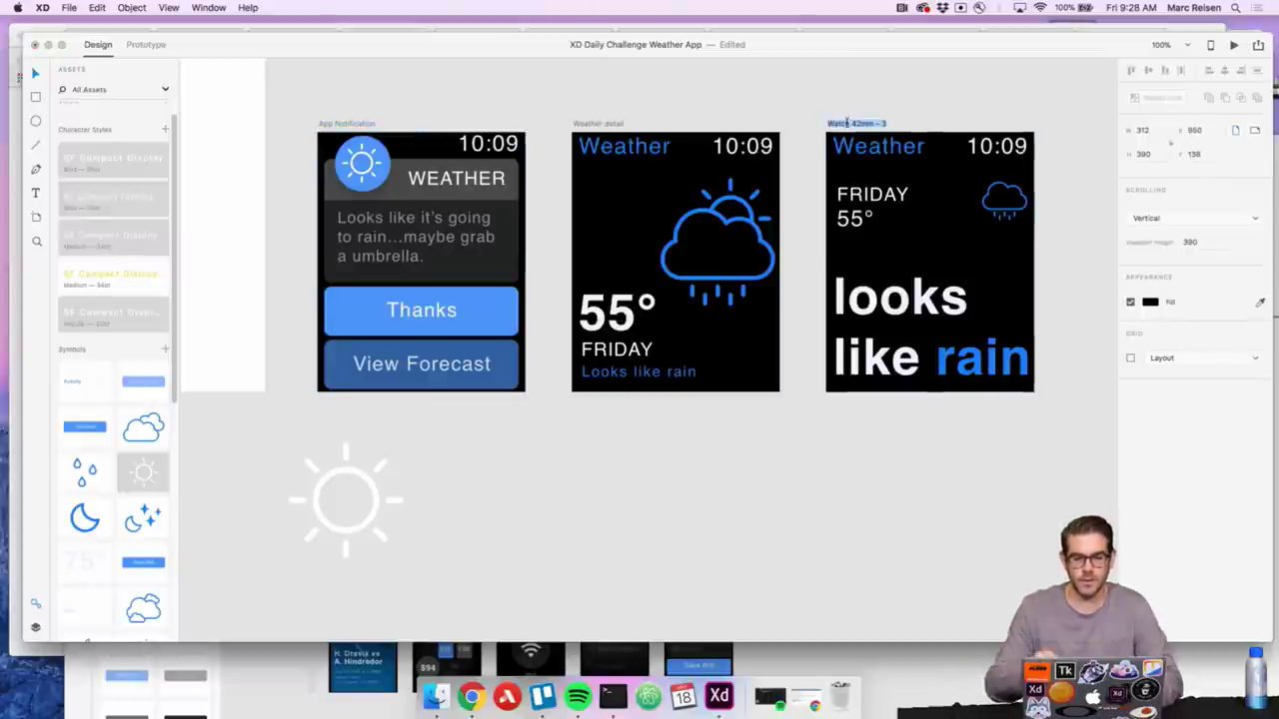
{"action": "type", "text": "Weath"}
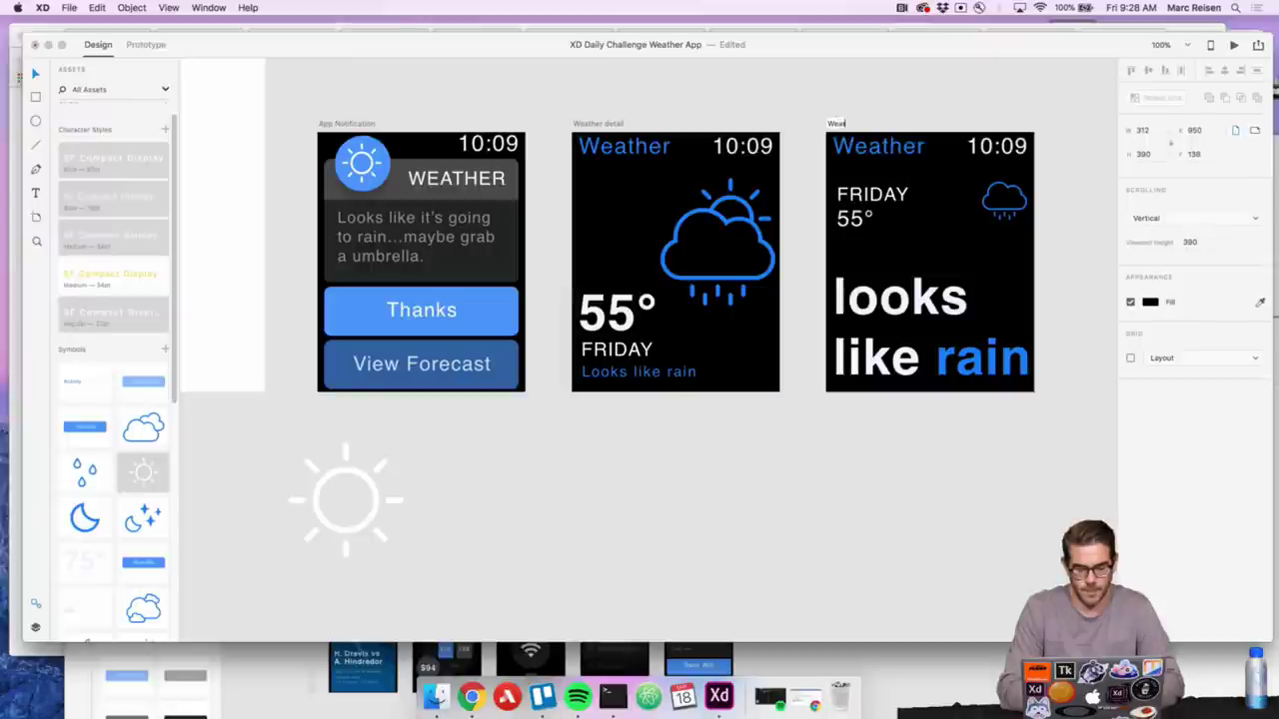
{"action": "type", "text": "er - other"}
{"action": "key", "text": "Return"}
{"action": "left_click", "coordinate": [371, 103]}
Export the three selected artboards as PNGs into a new Weather App folder
{"action": "left_click", "coordinate": [359, 124]}
{"action": "left_click", "coordinate": [579, 124], "text": "shift"}
{"action": "left_click", "coordinate": [854, 123], "text": "shift"}
{"action": "left_click", "coordinate": [72, 8]}
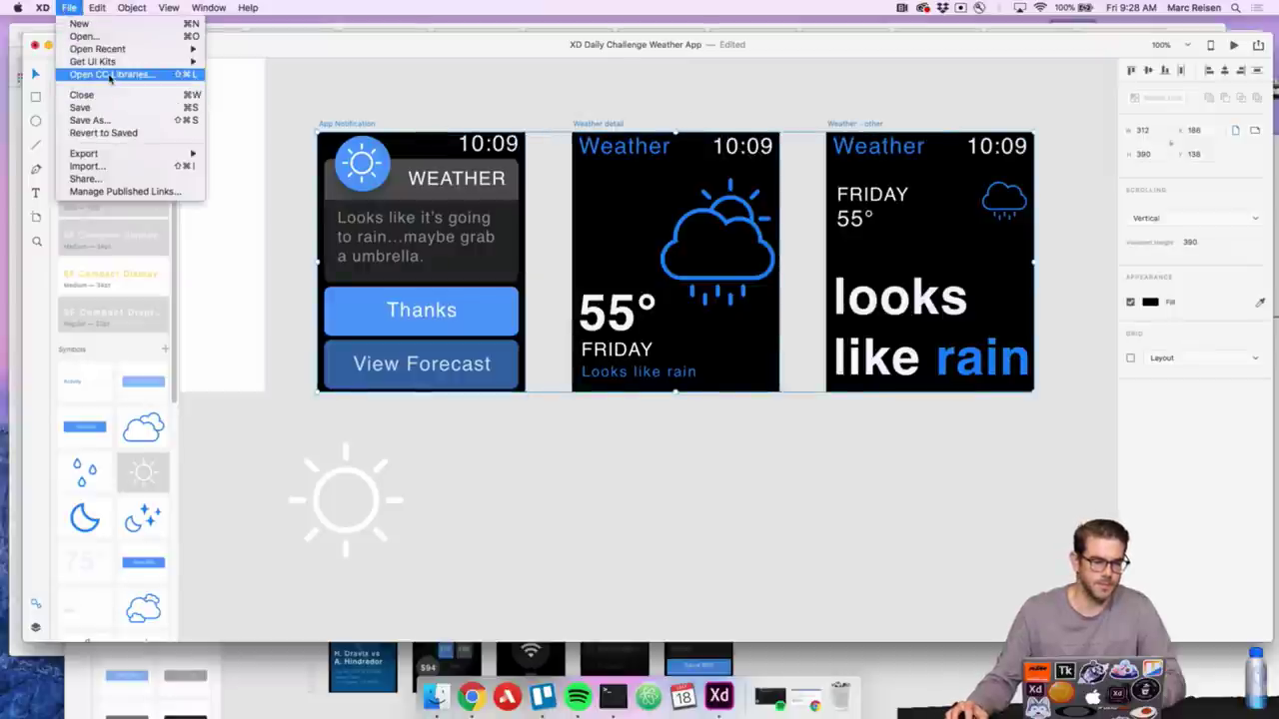
{"action": "mouse_move", "coordinate": [130, 153]}
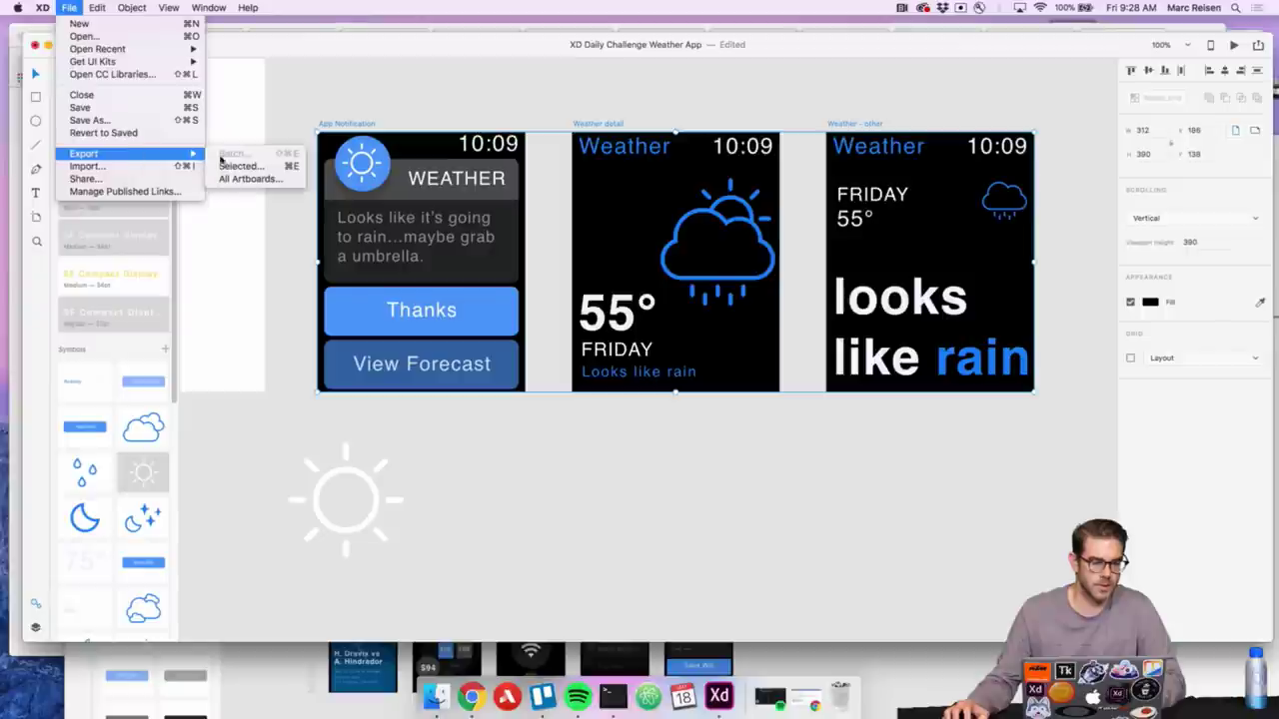
{"action": "left_click", "coordinate": [250, 167]}
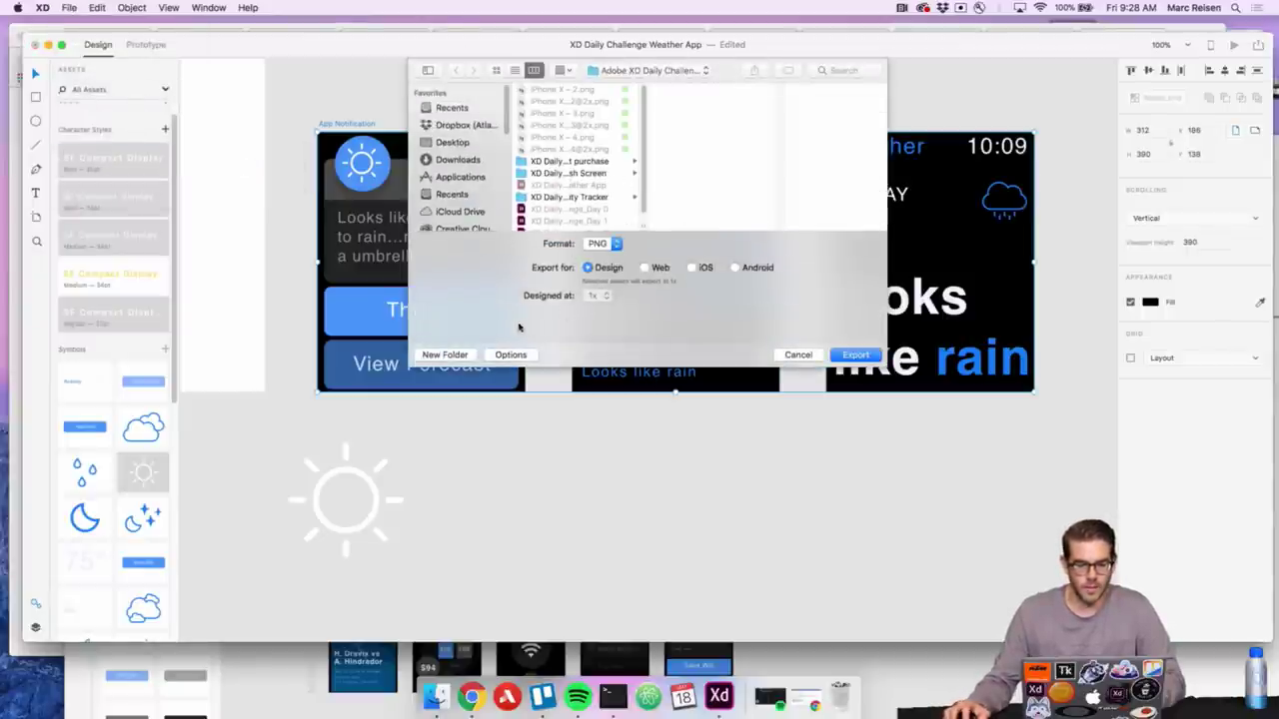
{"action": "left_click", "coordinate": [444, 354]}
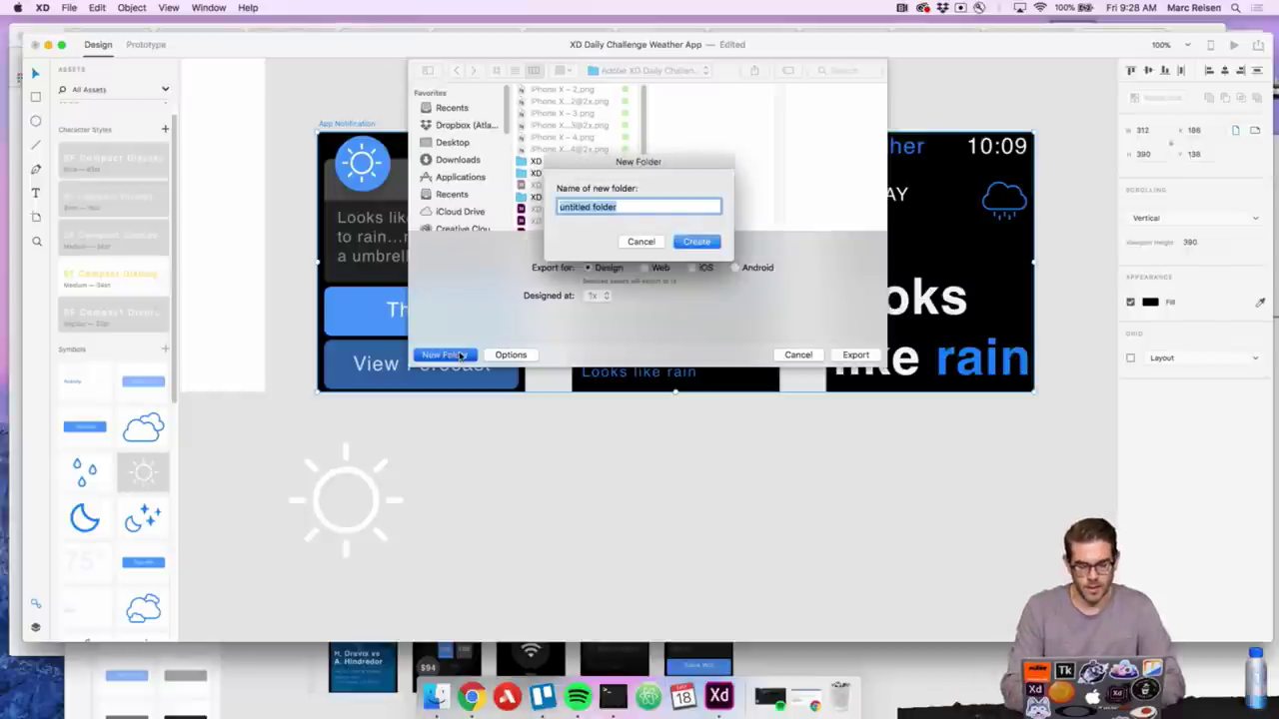
{"action": "type", "text": "Weather App"}
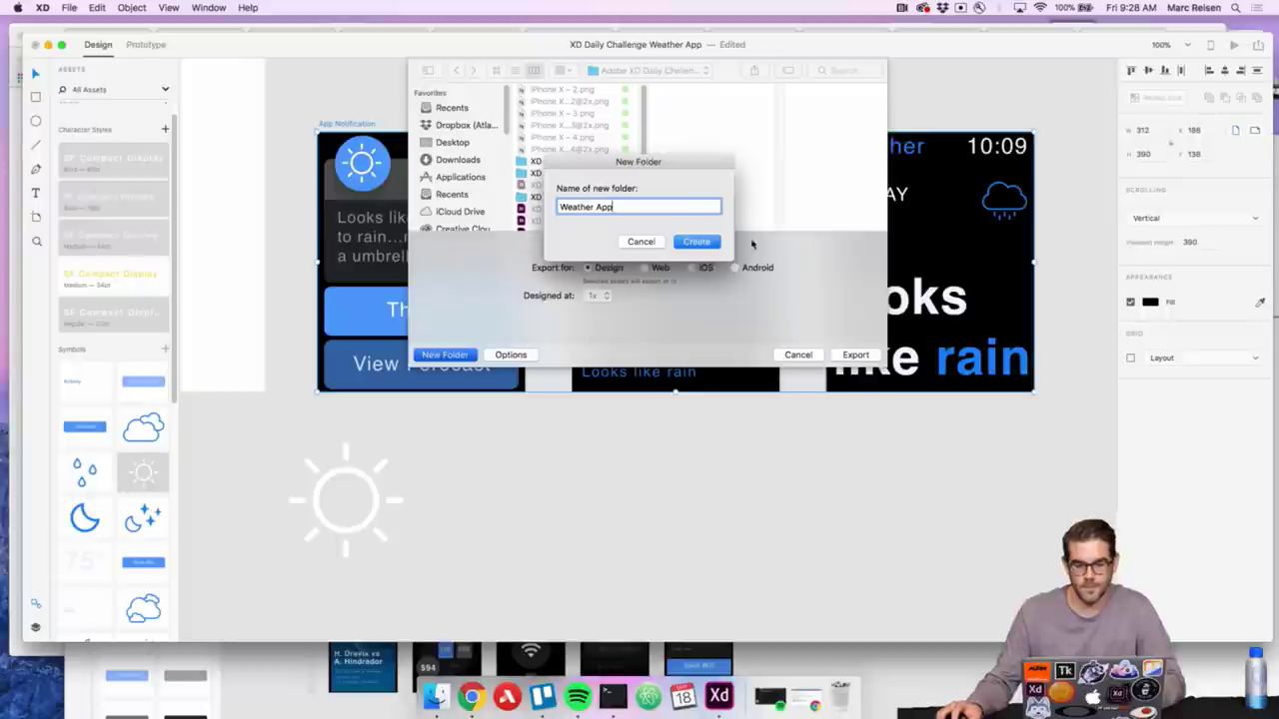
{"action": "left_click", "coordinate": [696, 241]}
{"action": "left_click", "coordinate": [857, 355]}
Open the XD Daily Challenge project from the Behance profile in edit mode
{"action": "left_click", "coordinate": [471, 697]}
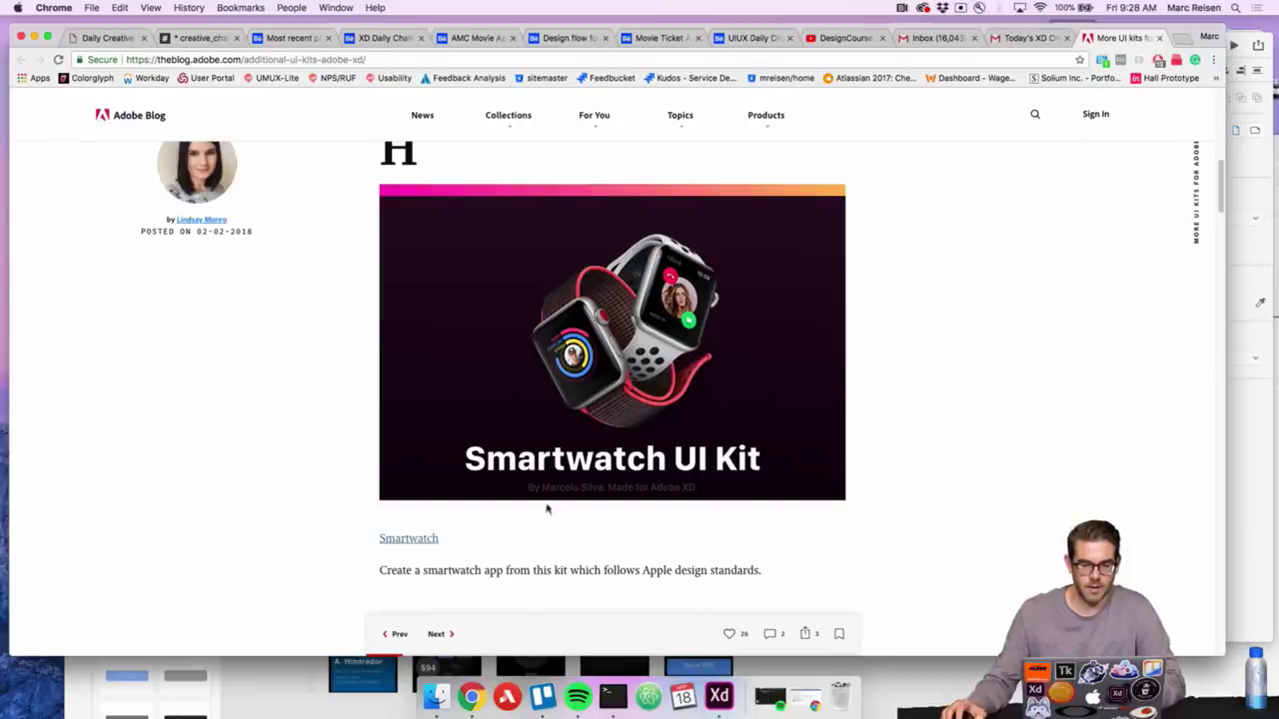
{"action": "left_click", "coordinate": [293, 38]}
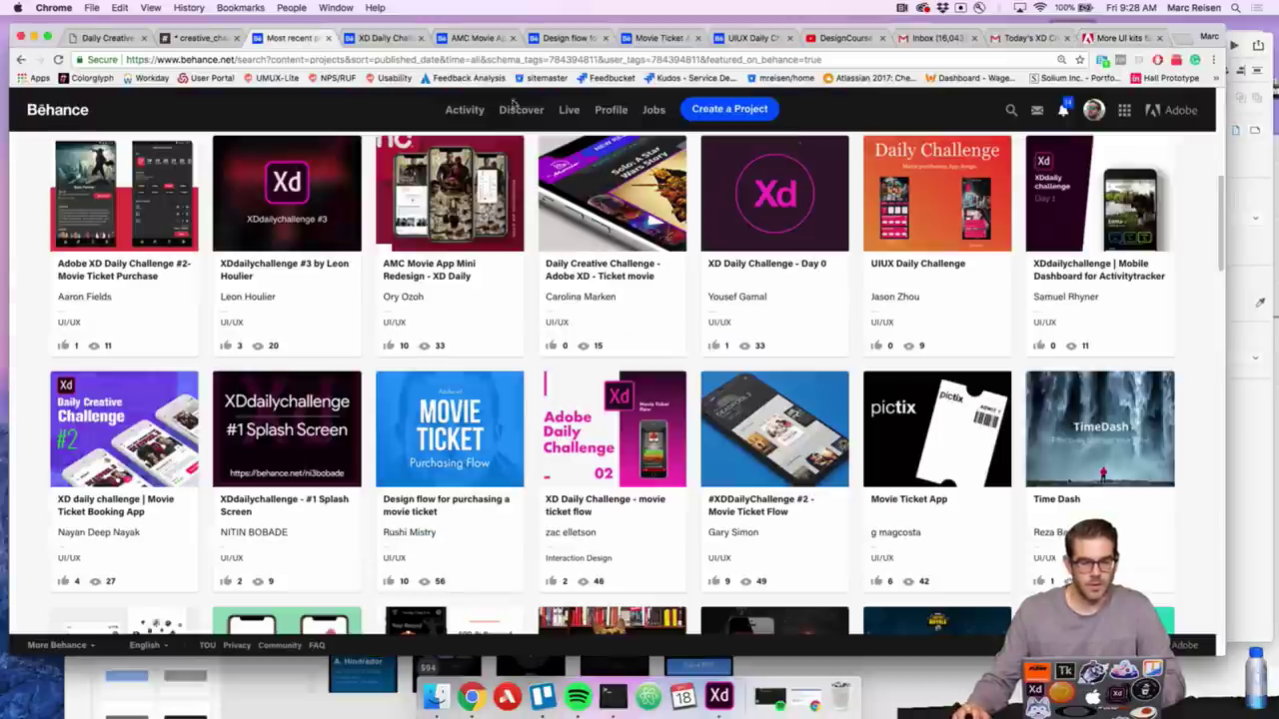
{"action": "mouse_move", "coordinate": [1094, 110]}
{"action": "left_click", "coordinate": [930, 223]}
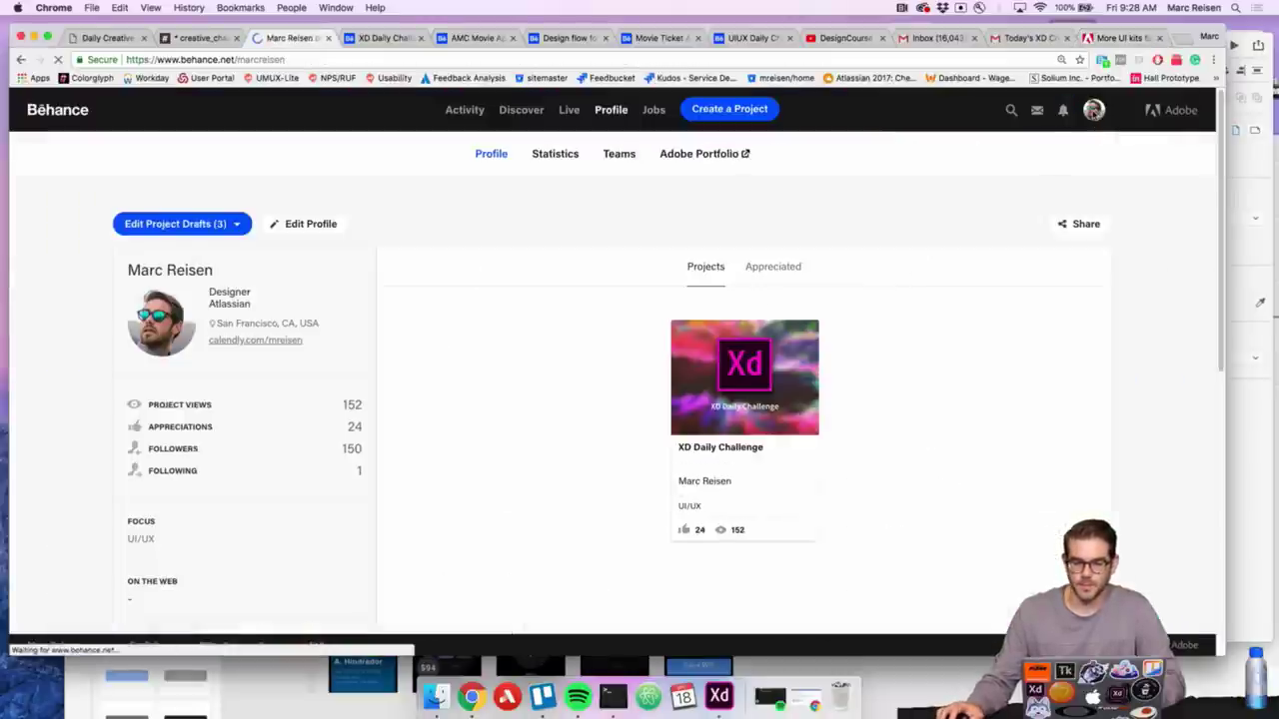
{"action": "left_click", "coordinate": [747, 400]}
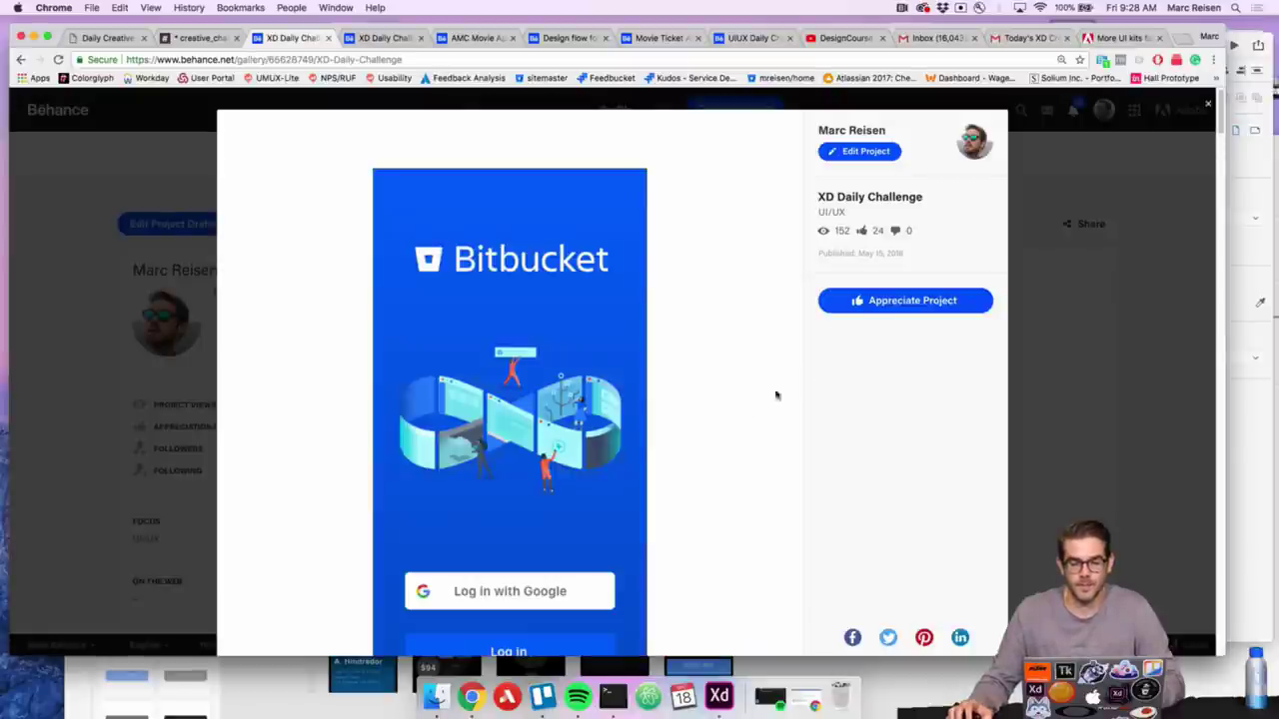
{"action": "left_click", "coordinate": [863, 151]}
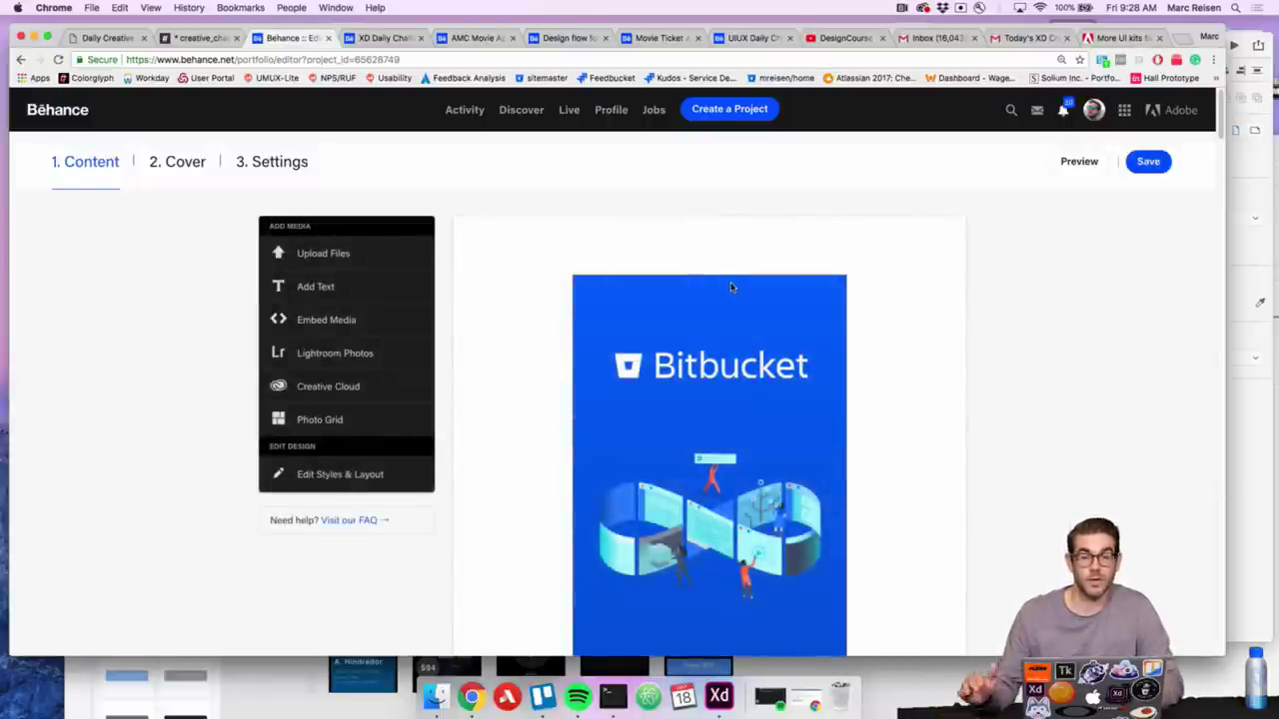
Upload the three weather screen PNGs from the Weather App folder to the project
{"action": "left_click", "coordinate": [331, 258]}
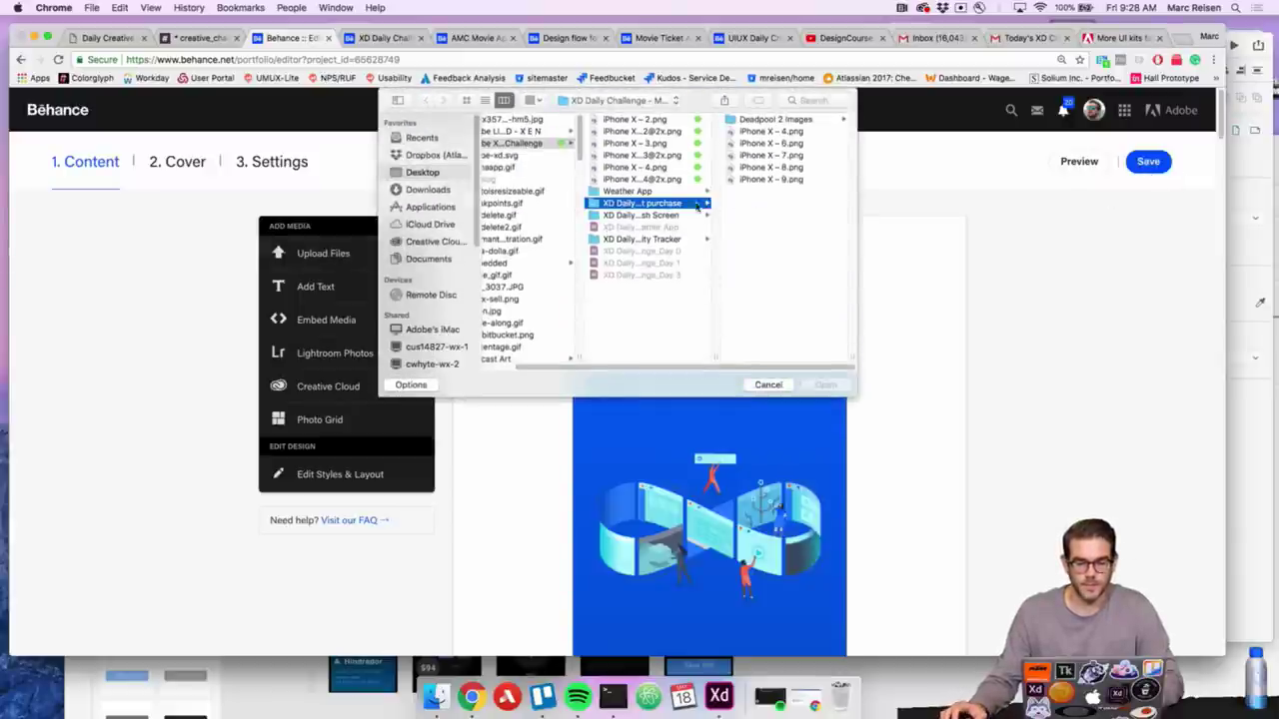
{"action": "left_click", "coordinate": [641, 191]}
{"action": "left_click", "coordinate": [775, 121]}
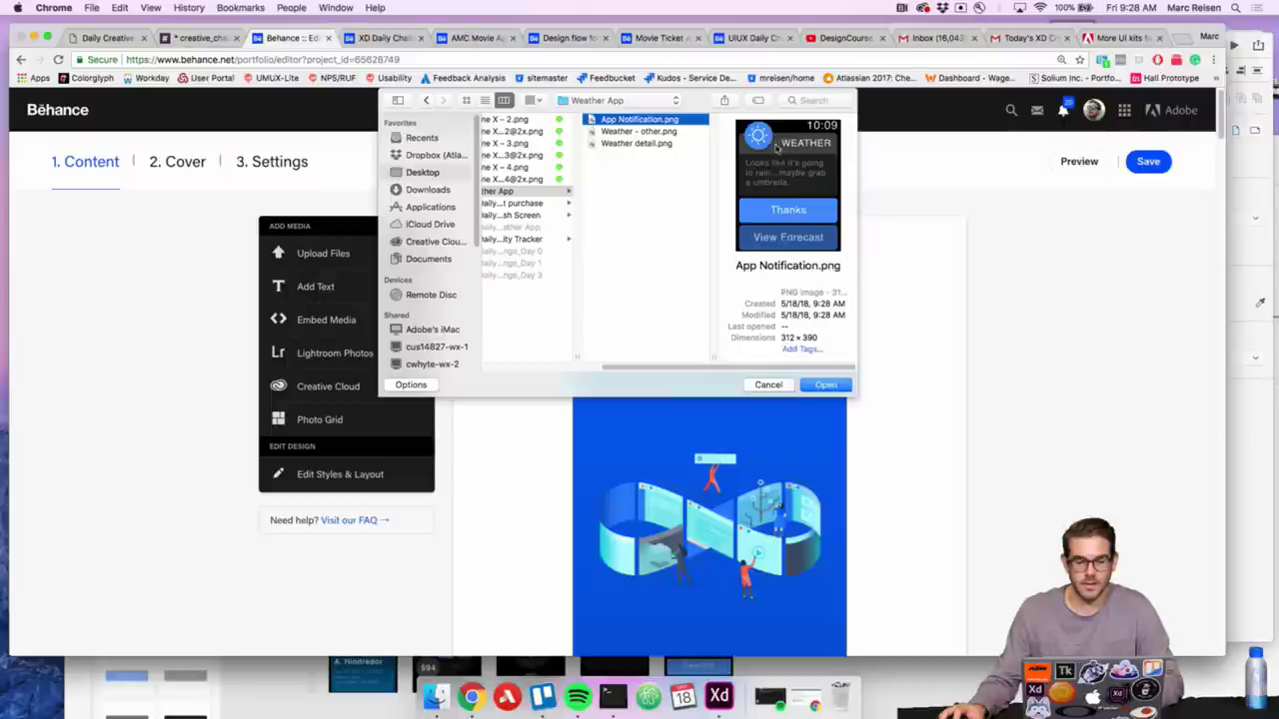
{"action": "left_click", "coordinate": [666, 145], "text": "shift"}
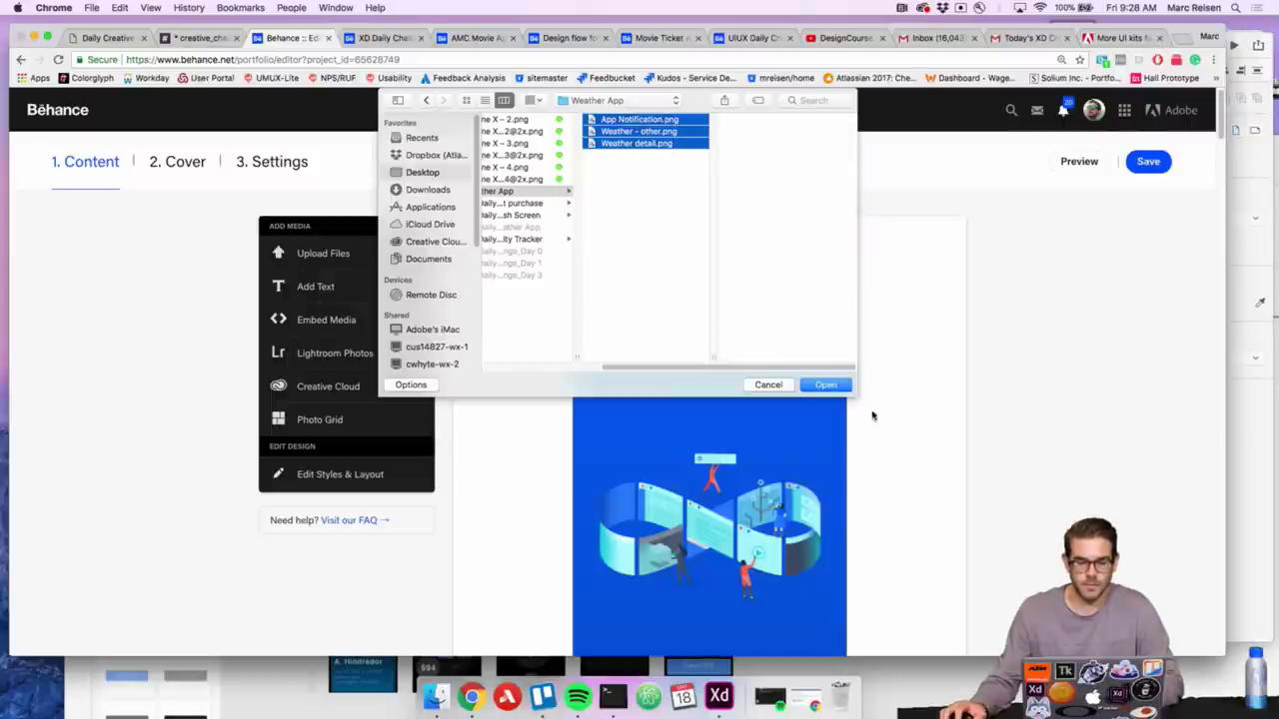
{"action": "left_click", "coordinate": [824, 385]}
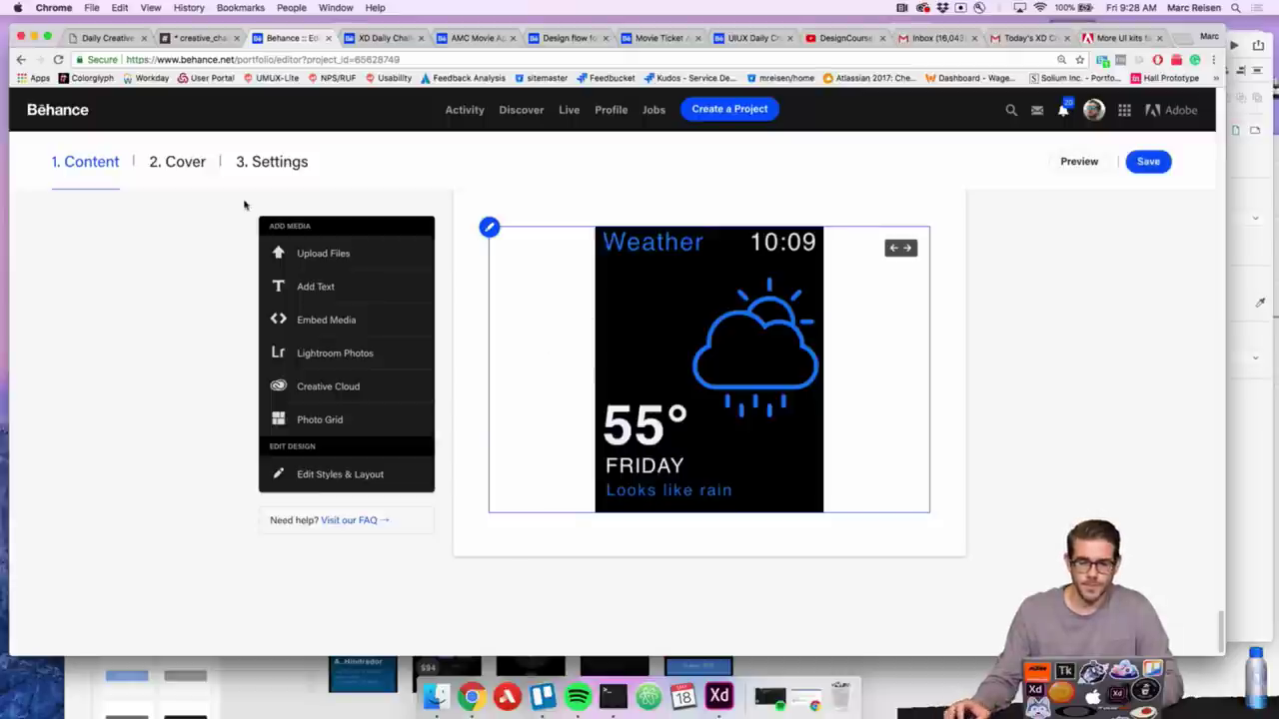
{"action": "left_click", "coordinate": [266, 164]}
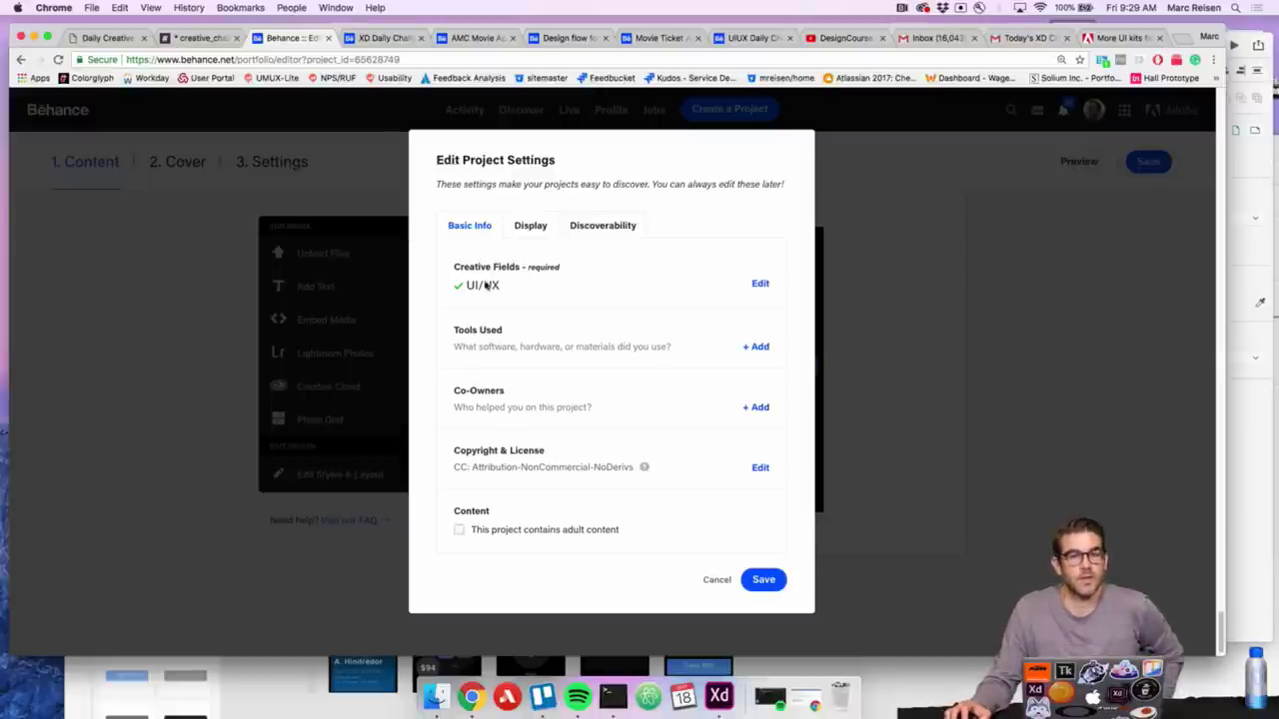
Check the Discoverability keywords, including XDDAILYCHALLENGE, and save the project settings
{"action": "left_click", "coordinate": [614, 229]}
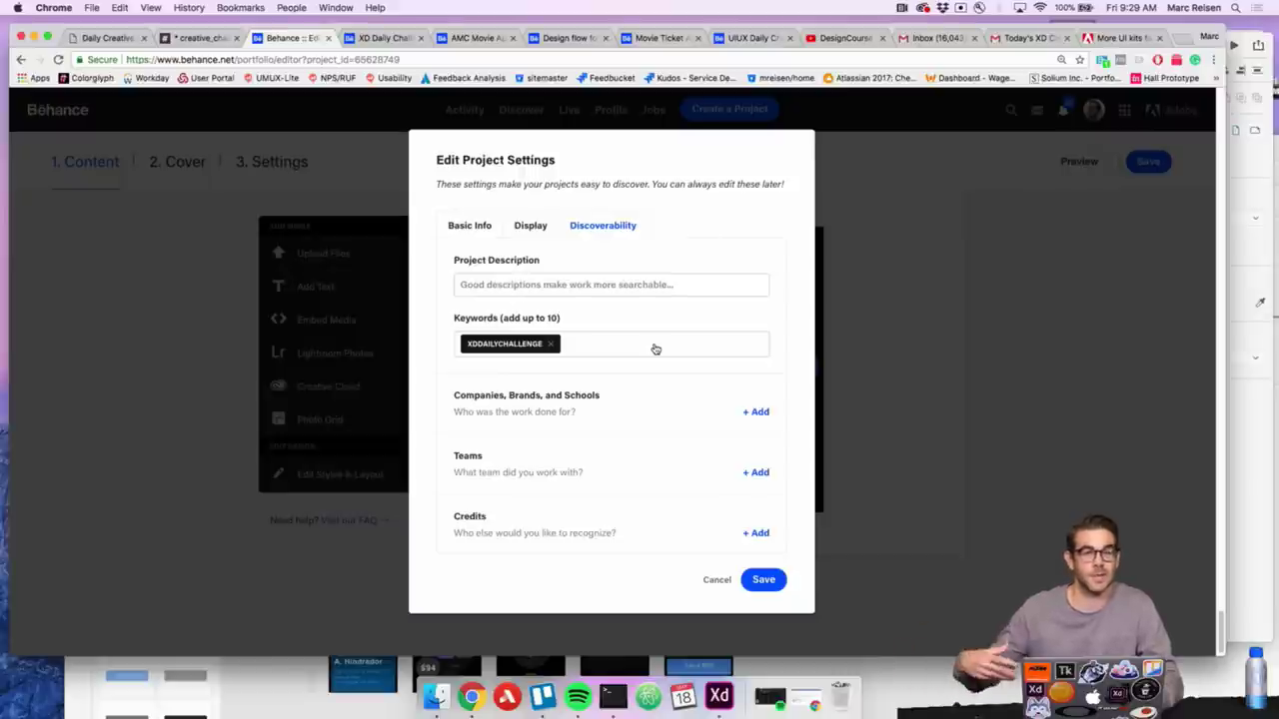
{"action": "left_click", "coordinate": [778, 582]}
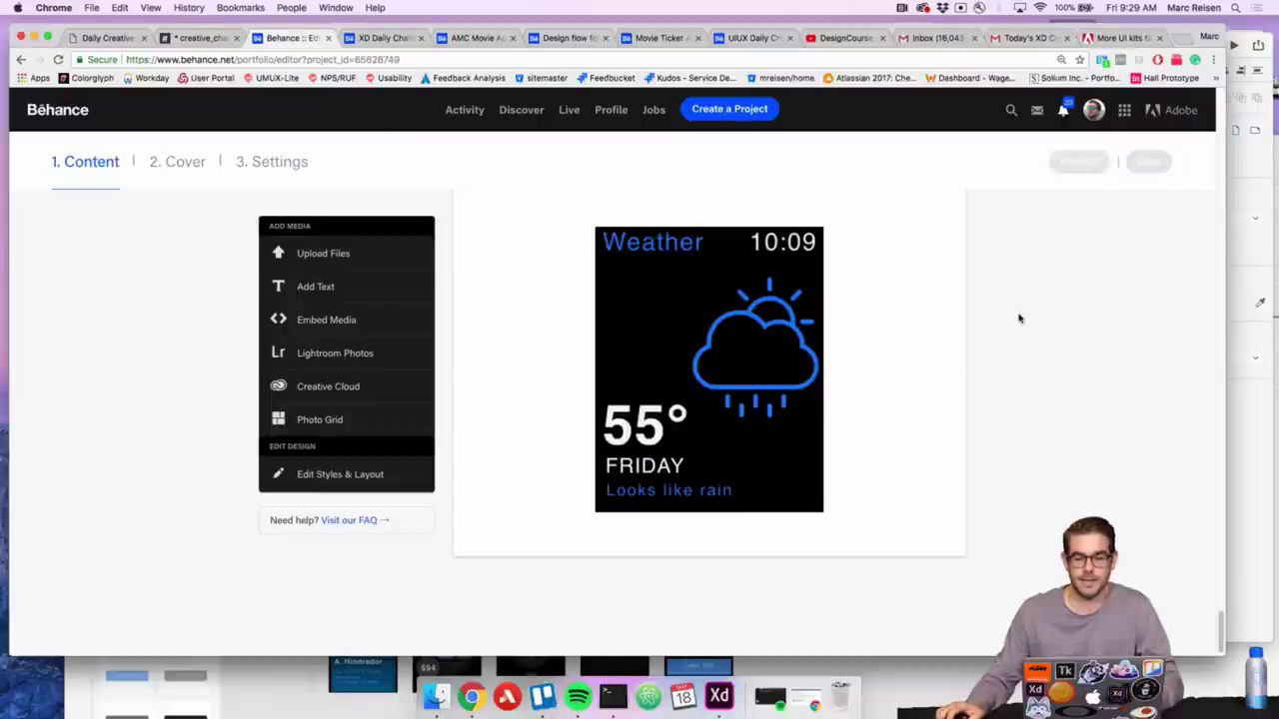
{"action": "scroll", "coordinate": [1018, 318], "scroll_direction": "up", "scroll_amount": 2}
Save the Behance project from the editor header
{"action": "left_click", "coordinate": [1147, 163]}
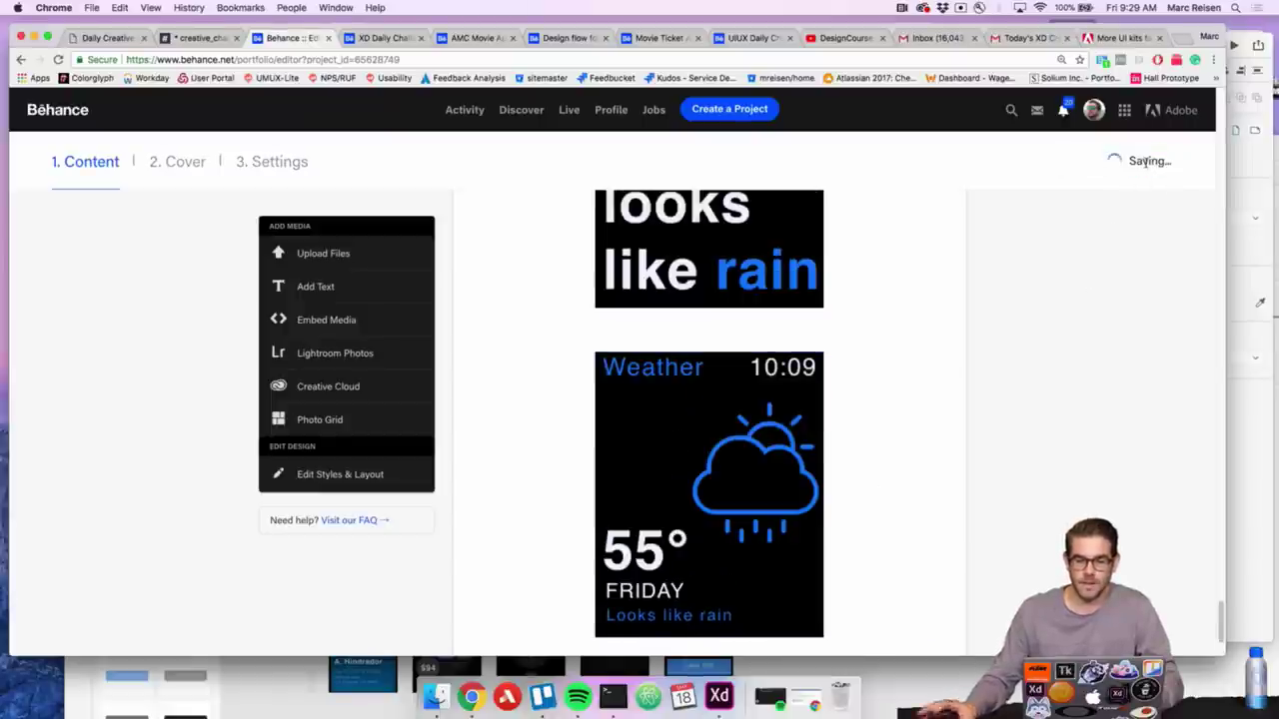